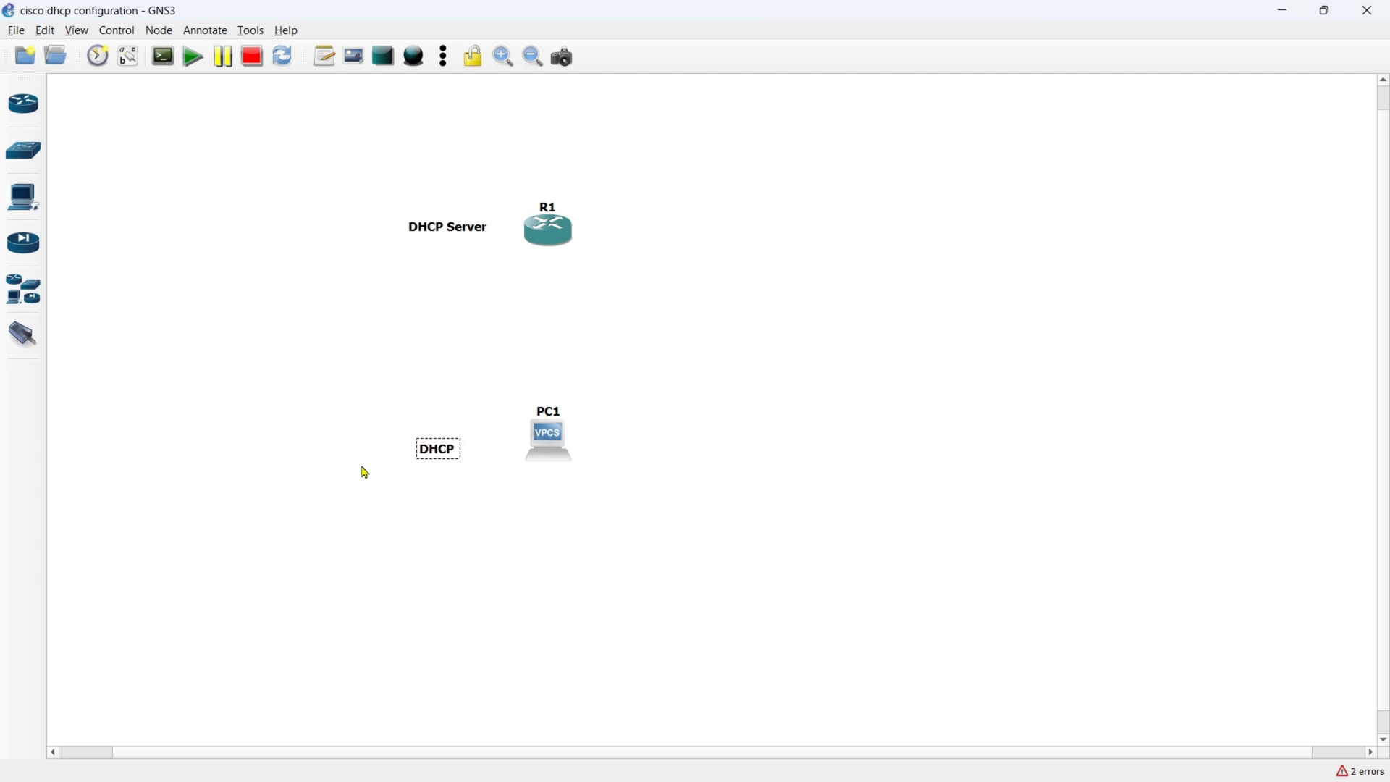
- Complete the PC1 note as "DHCP Client" and reposition the DHCP Client and DHCP Server notes beside their devices
{"action": "type", "text": "Client"}
{"action": "left_click_drag", "start_coordinate": [471, 449], "coordinate": [472, 440]}
{"action": "left_click_drag", "start_coordinate": [454, 229], "coordinate": [465, 234]}
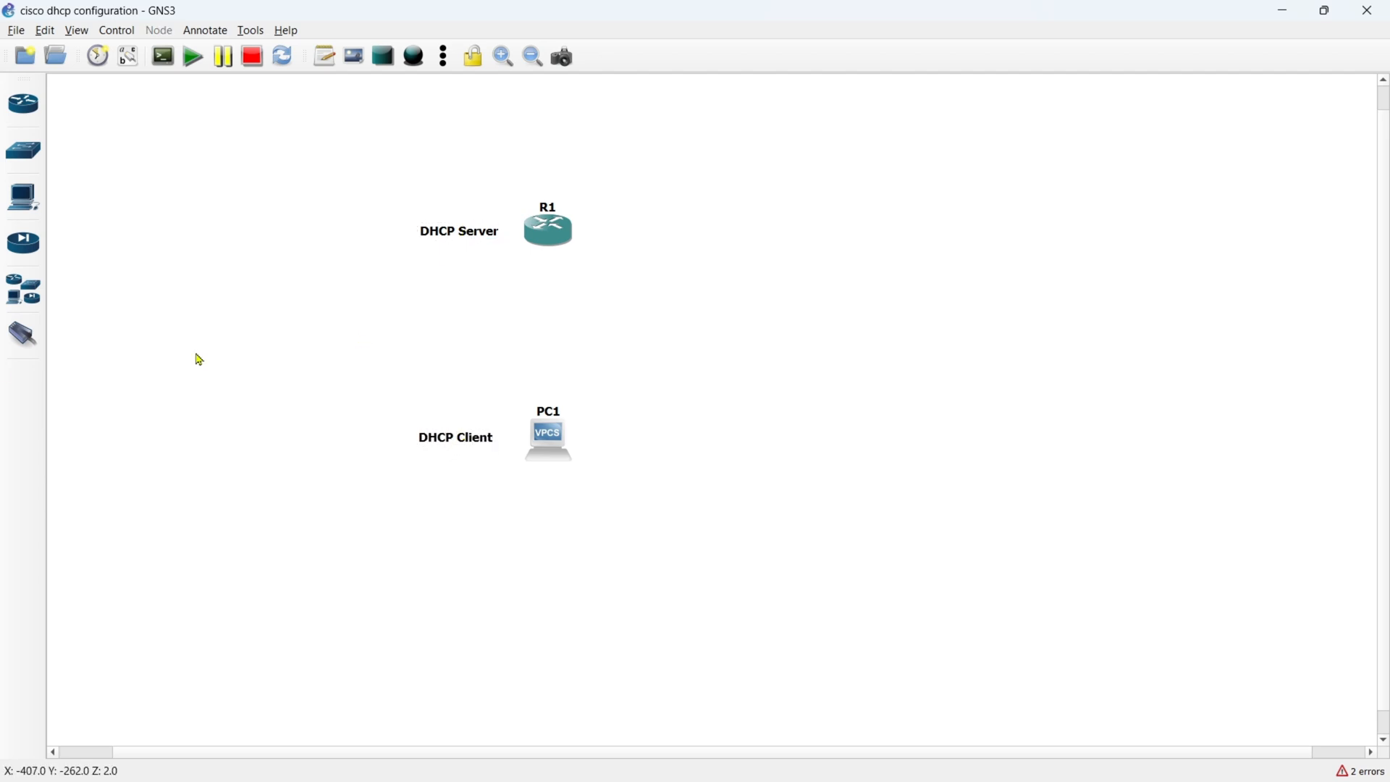
- Link router R1's g0/0 interface to PC1's Ethernet port and leave link mode
{"action": "left_click", "coordinate": [23, 336]}
{"action": "left_click", "coordinate": [549, 236]}
{"action": "left_click", "coordinate": [588, 276]}
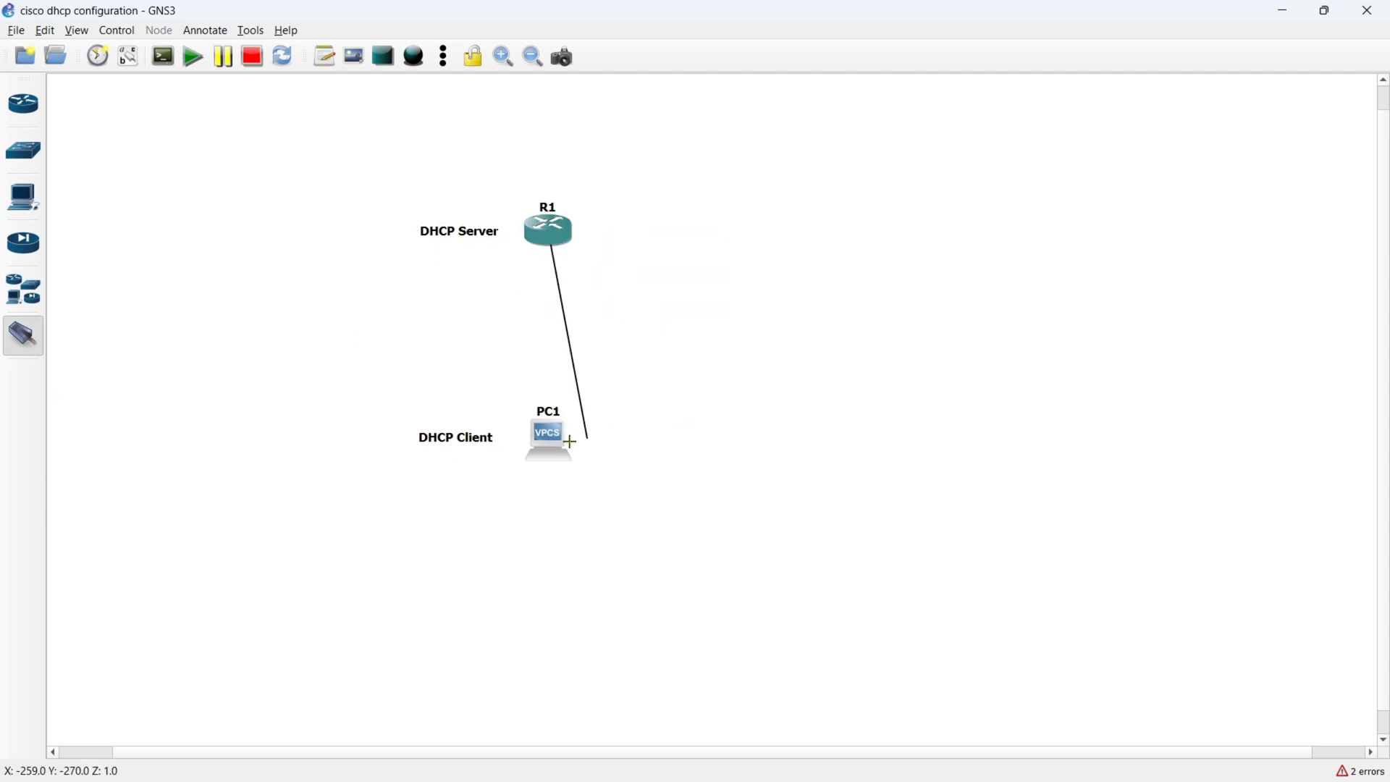
{"action": "left_click", "coordinate": [574, 438]}
{"action": "left_click", "coordinate": [594, 450]}
{"action": "right_click", "coordinate": [398, 367]}
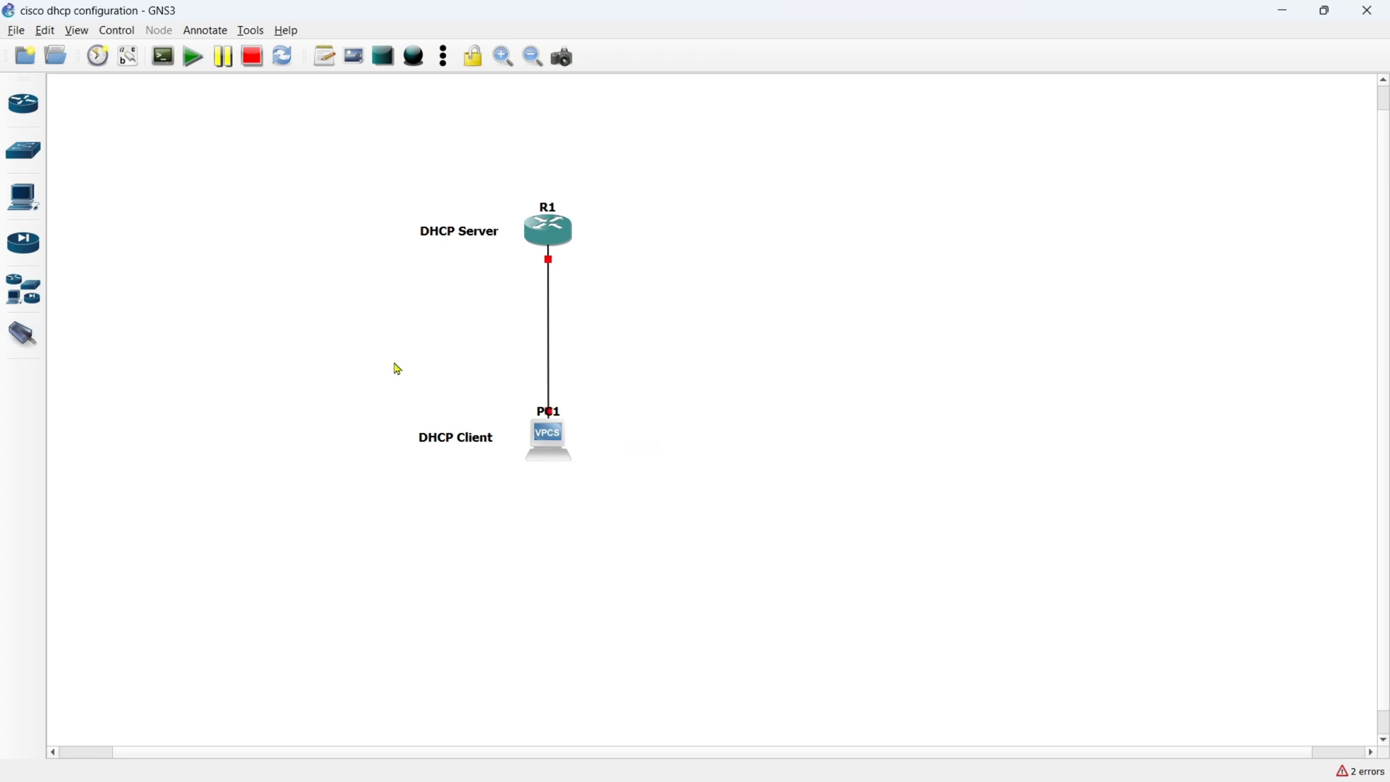
- Show the interface labels and move both the 0/0 and g0/0 labels to the left of the link
{"action": "left_click", "coordinate": [129, 56]}
{"action": "left_click_drag", "start_coordinate": [561, 418], "coordinate": [517, 407]}
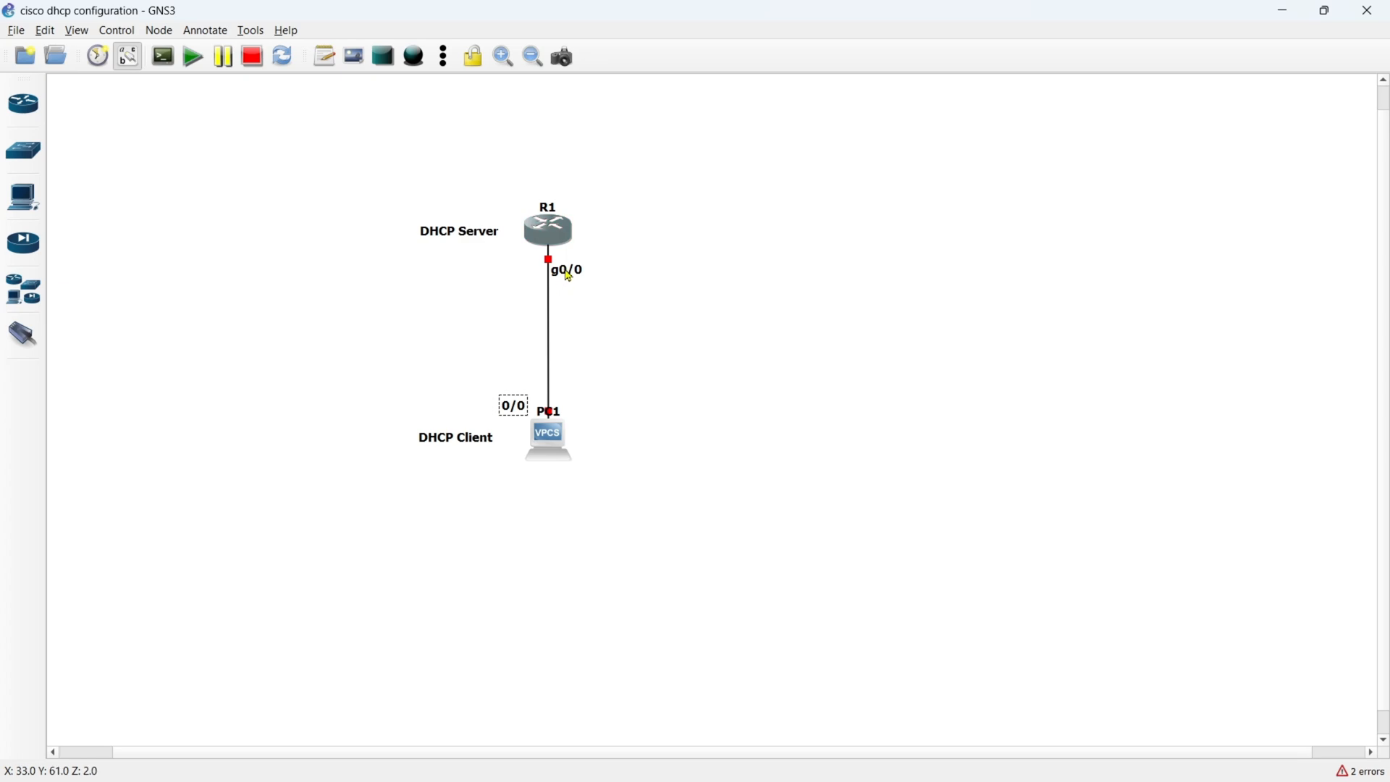
{"action": "left_click_drag", "start_coordinate": [568, 272], "coordinate": [527, 272]}
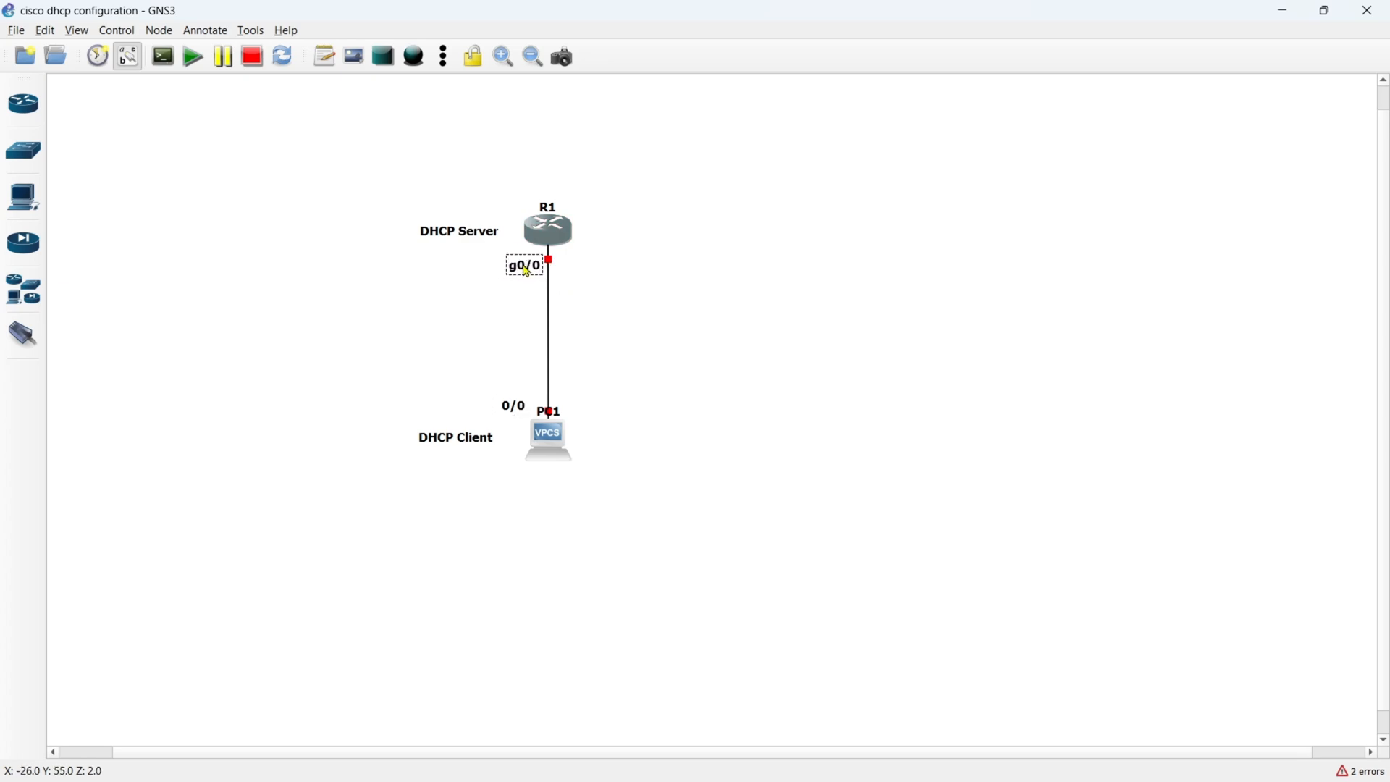
{"action": "left_click", "coordinate": [427, 308]}
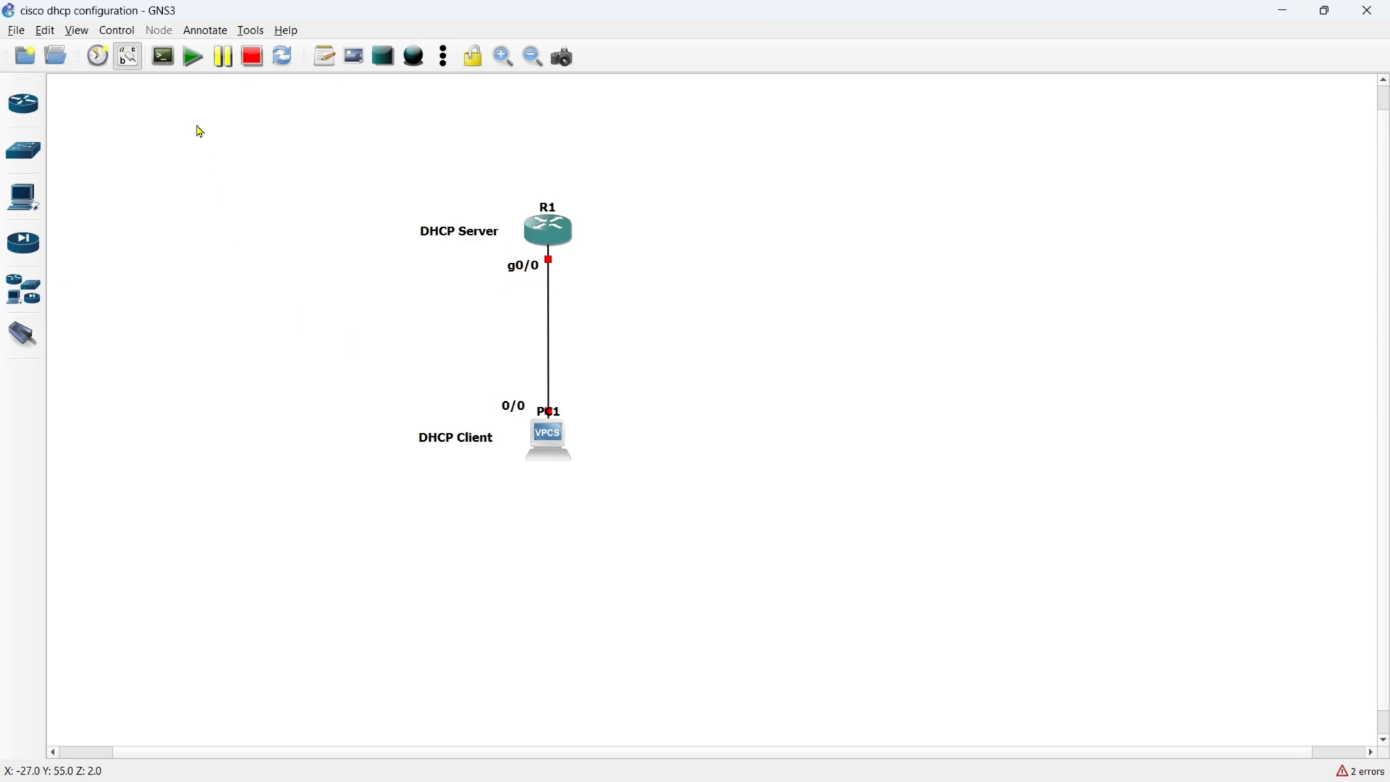
- Start all devices in the topology and confirm the start
{"action": "left_click", "coordinate": [193, 56]}
{"action": "left_click", "coordinate": [725, 420]}
- Add a note reading "192.168.10.0/24" and place it left of the link, midway between R1 and PC1
{"action": "left_click", "coordinate": [325, 55]}
{"action": "left_click", "coordinate": [578, 332]}
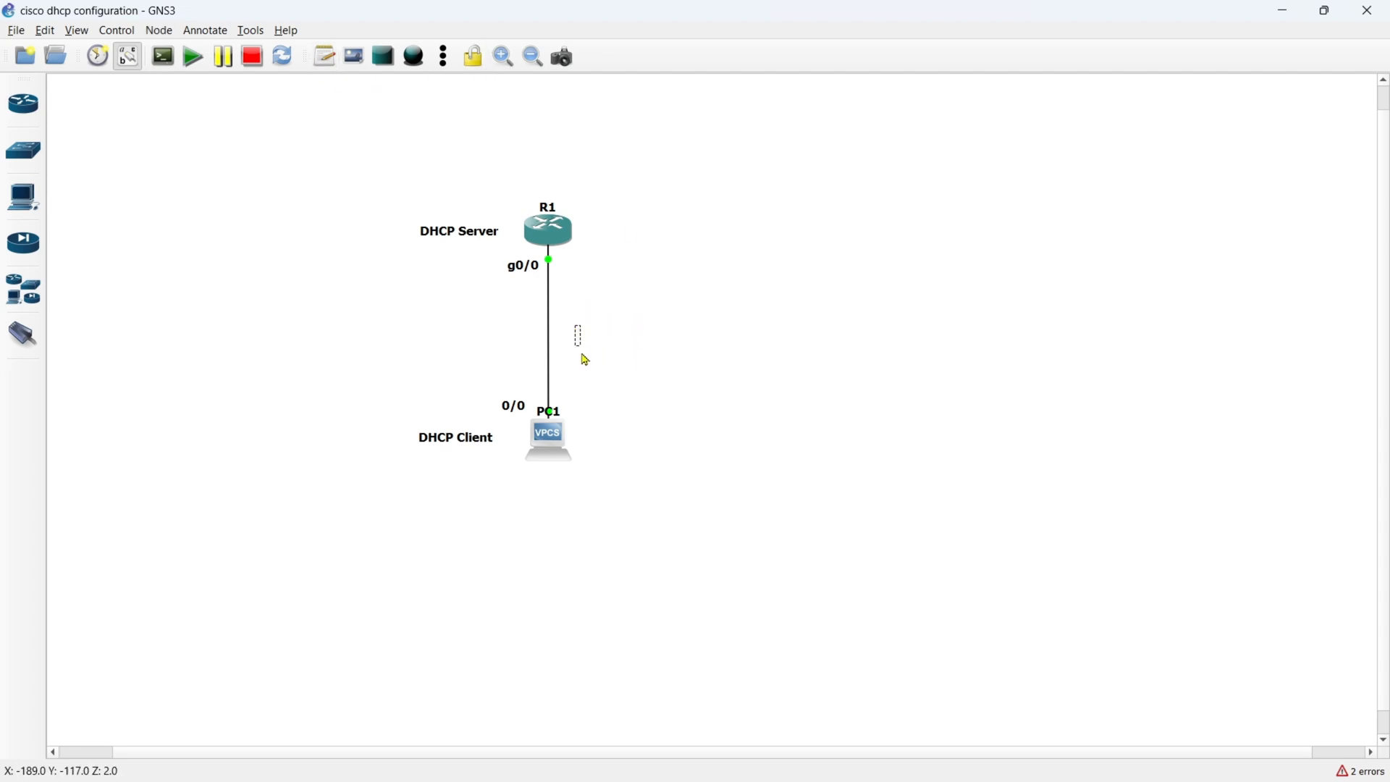
{"action": "type", "text": "192.168.10."}
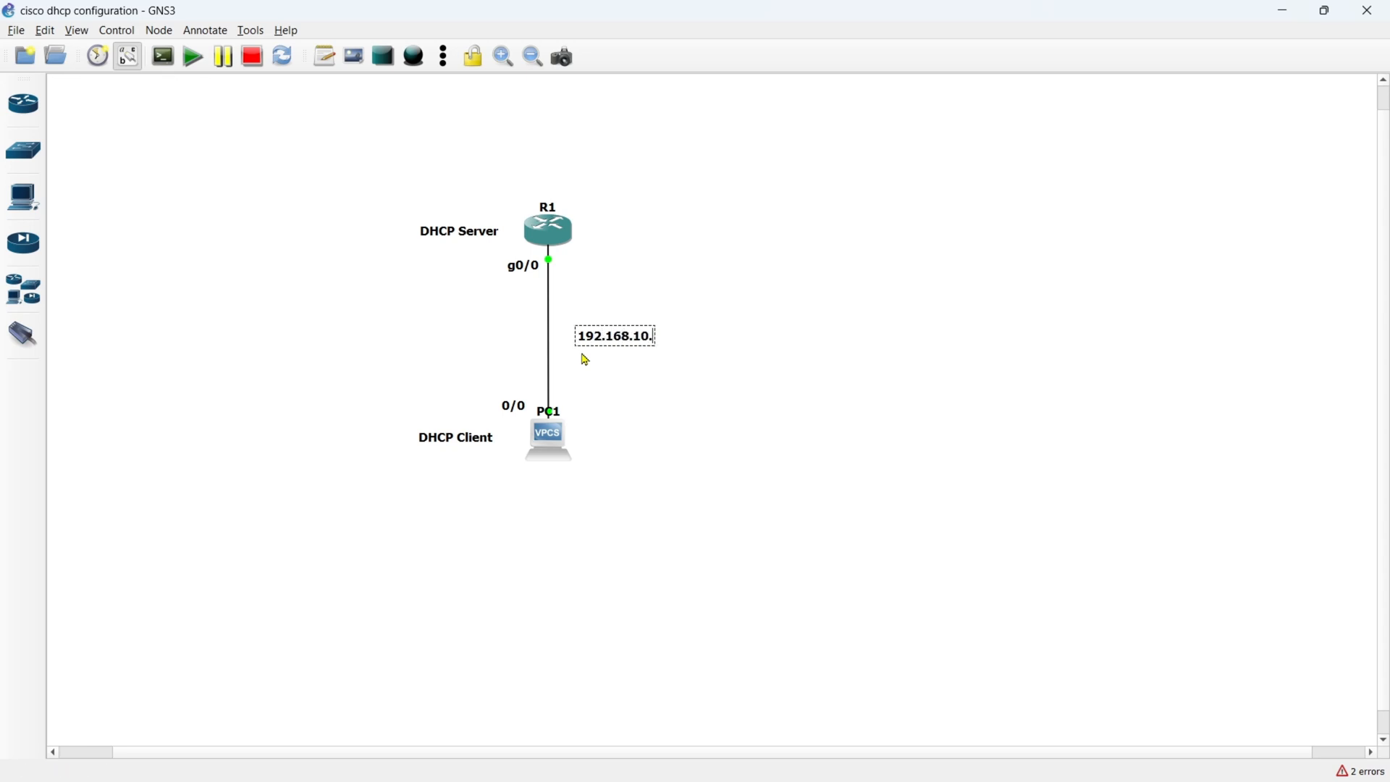
{"action": "type", "text": "0/24"}
{"action": "left_click", "coordinate": [637, 357]}
{"action": "left_click_drag", "start_coordinate": [636, 344], "coordinate": [472, 341]}
{"action": "left_click", "coordinate": [422, 388]}
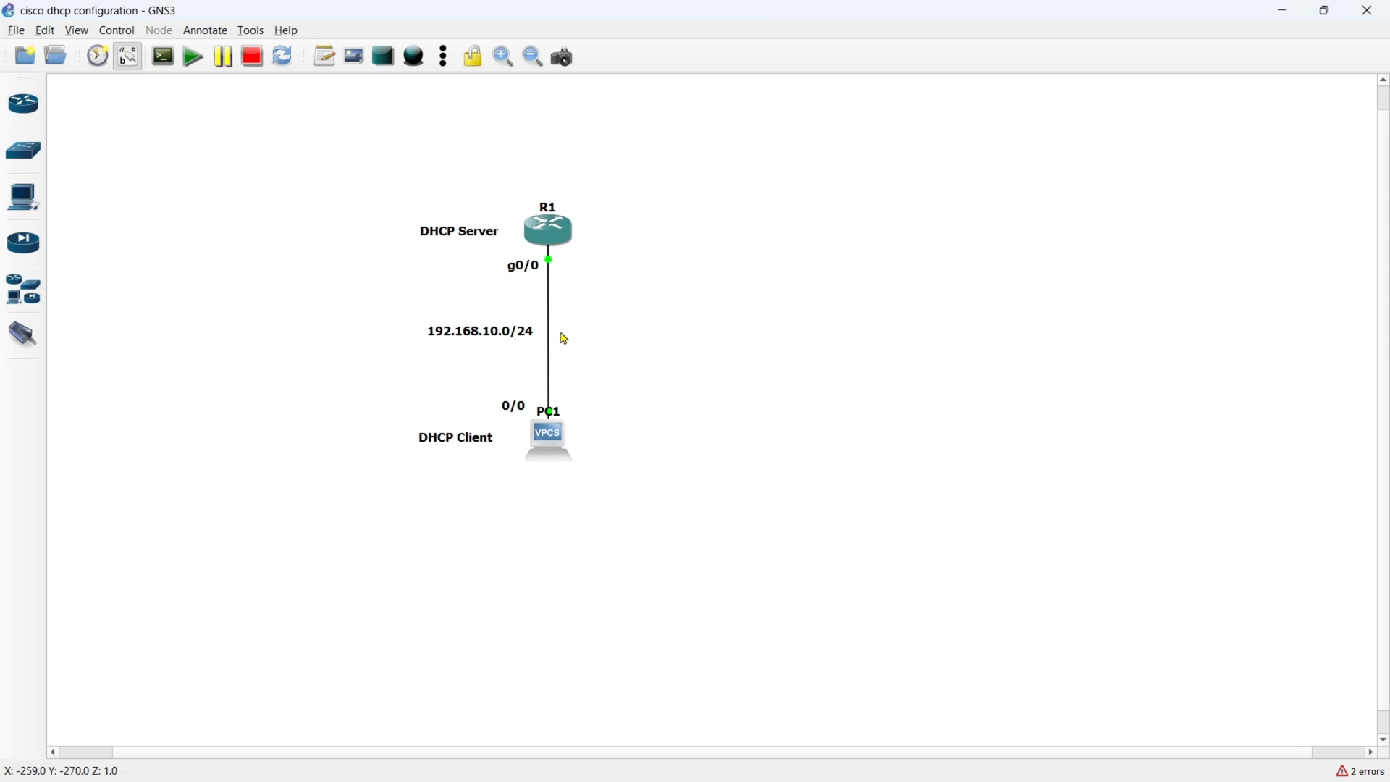
- Duplicate the network address note, change the copy's text to "(.1)" and place it beneath R1's g0/0 label
{"action": "right_click", "coordinate": [480, 331]}
{"action": "left_click", "coordinate": [501, 341]}
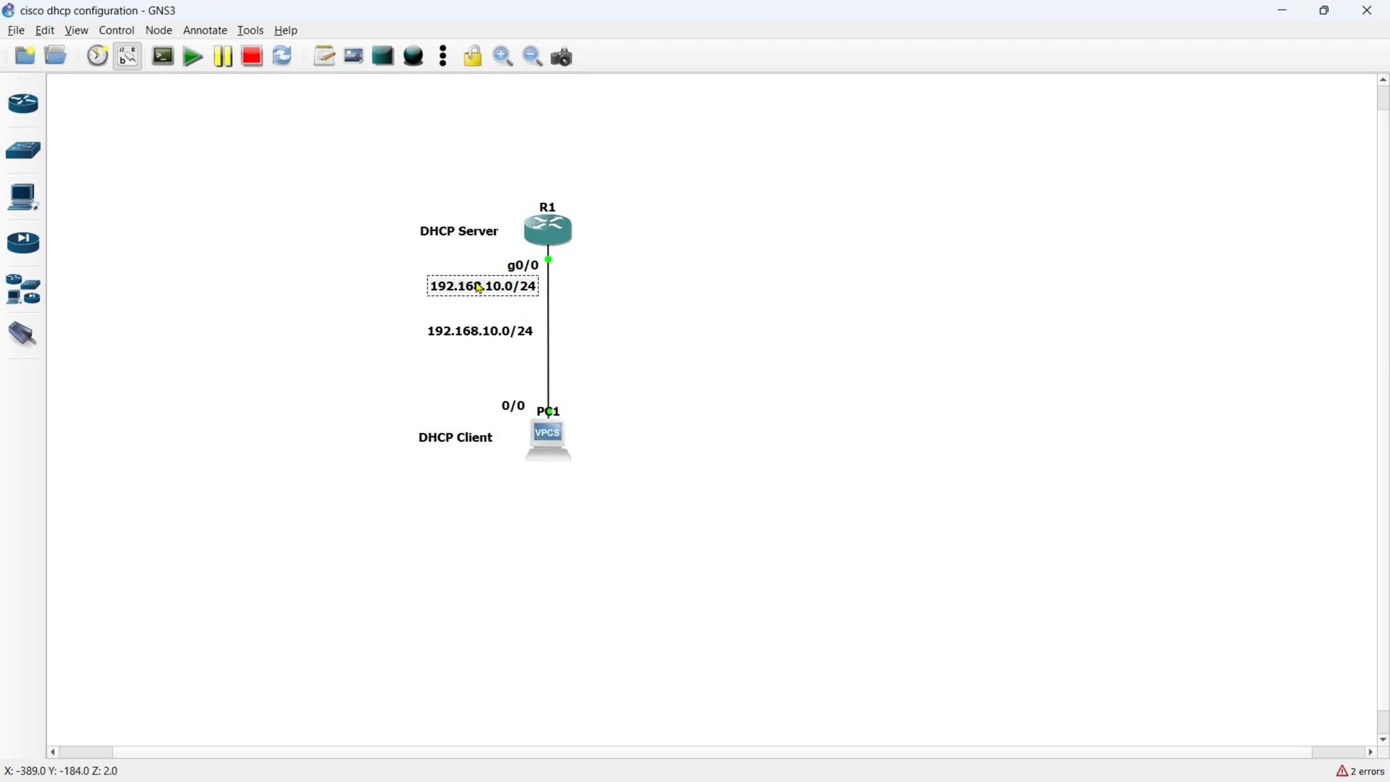
{"action": "double_click", "coordinate": [477, 288]}
{"action": "type", "text": "(.1)"}
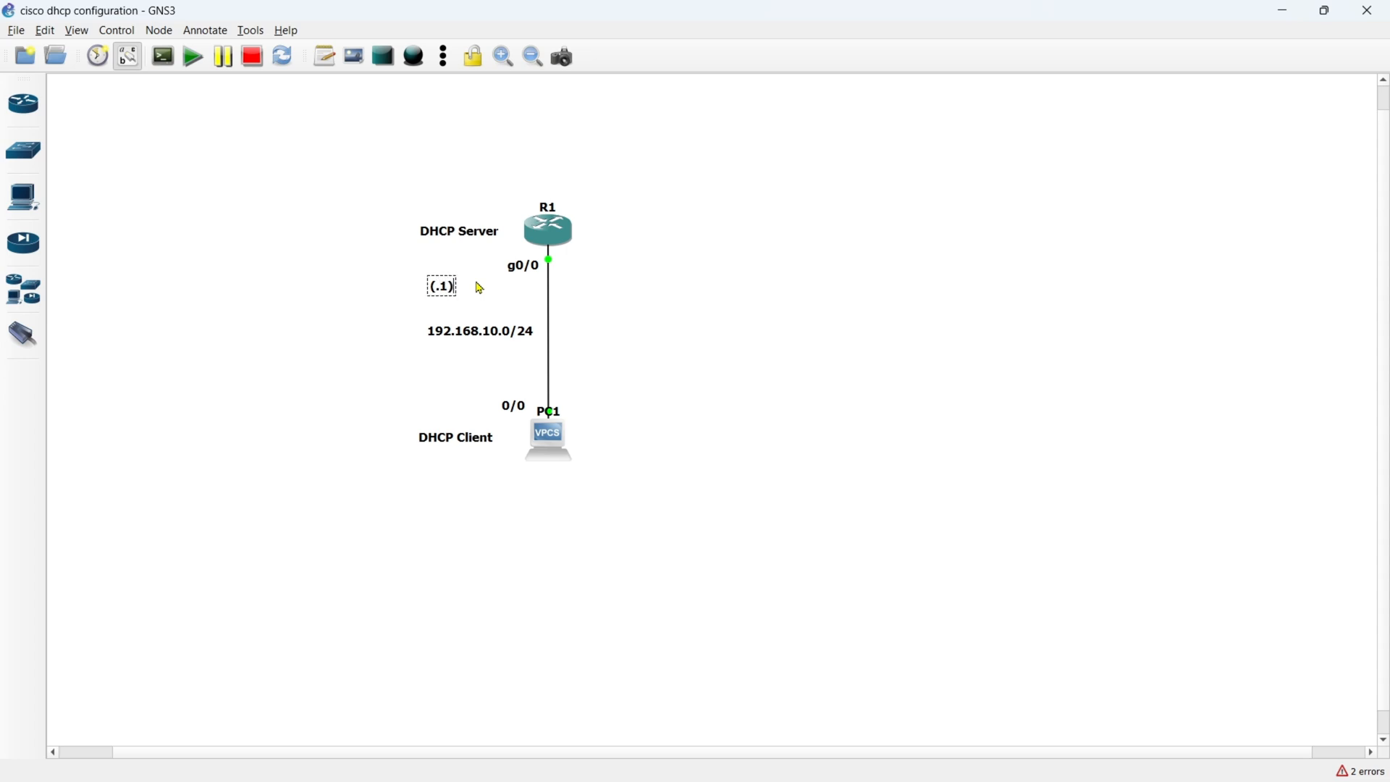
{"action": "left_click", "coordinate": [402, 315]}
{"action": "left_click", "coordinate": [442, 290]}
{"action": "left_click_drag", "start_coordinate": [443, 291], "coordinate": [524, 291]}
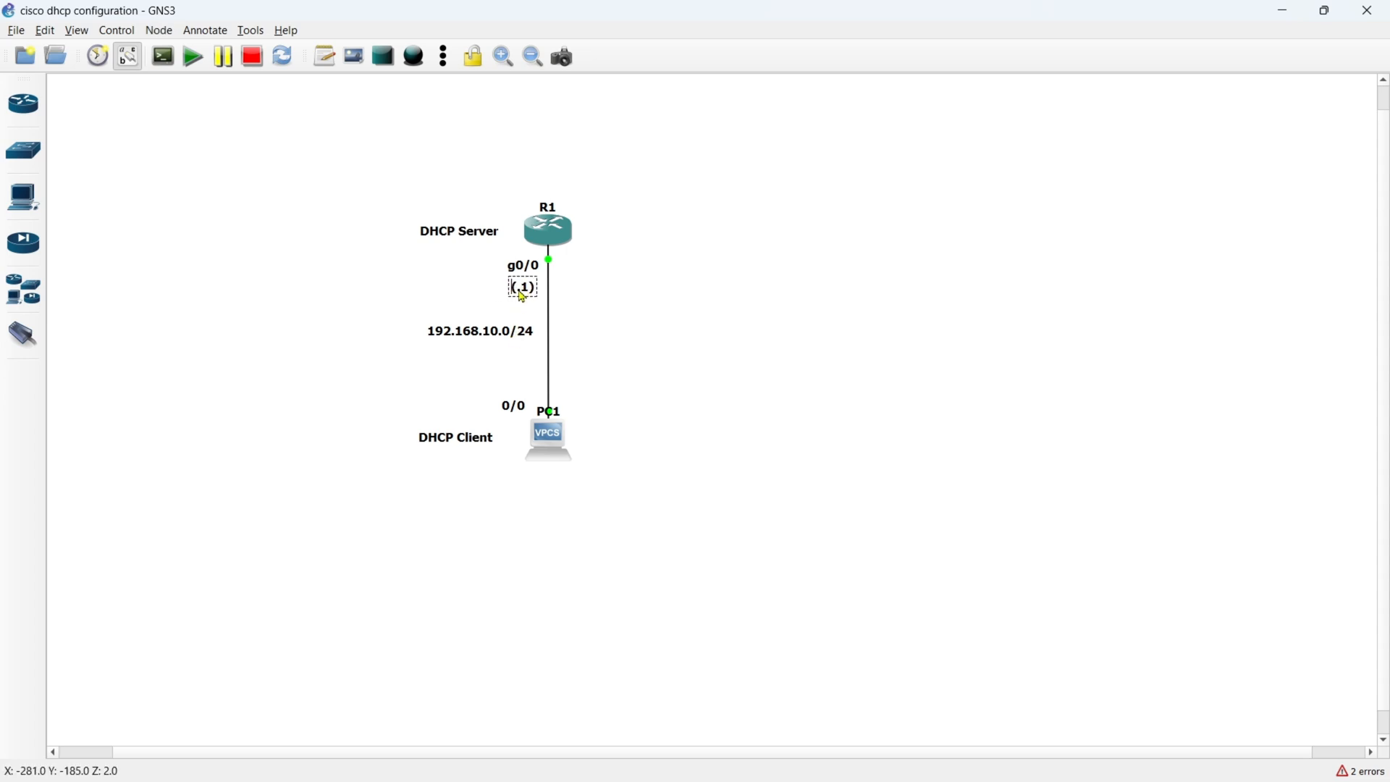
{"action": "left_click", "coordinate": [472, 310]}
- Open R1's console and bring up its command prompt
{"action": "double_click", "coordinate": [548, 229]}
{"action": "key", "text": "Return"}
{"action": "key", "text": "Return"}
{"action": "key", "text": "Return"}
{"action": "key", "text": "Return"}
{"action": "key", "text": "Return"}
{"action": "key", "text": "Return"}
{"action": "key", "text": "Return"}
{"action": "key", "text": "Return"}
{"action": "key", "text": "Return"}
{"action": "key", "text": "Return"}
{"action": "key", "text": "Return"}
{"action": "key", "text": "Return"}
{"action": "key", "text": "Return"}
{"action": "key", "text": "Return"}
{"action": "key", "text": "Return"}
{"action": "key", "text": "Return"}
{"action": "key", "text": "Return"}
{"action": "key", "text": "Return"}
{"action": "key", "text": "Return"}
{"action": "key", "text": "Return"}
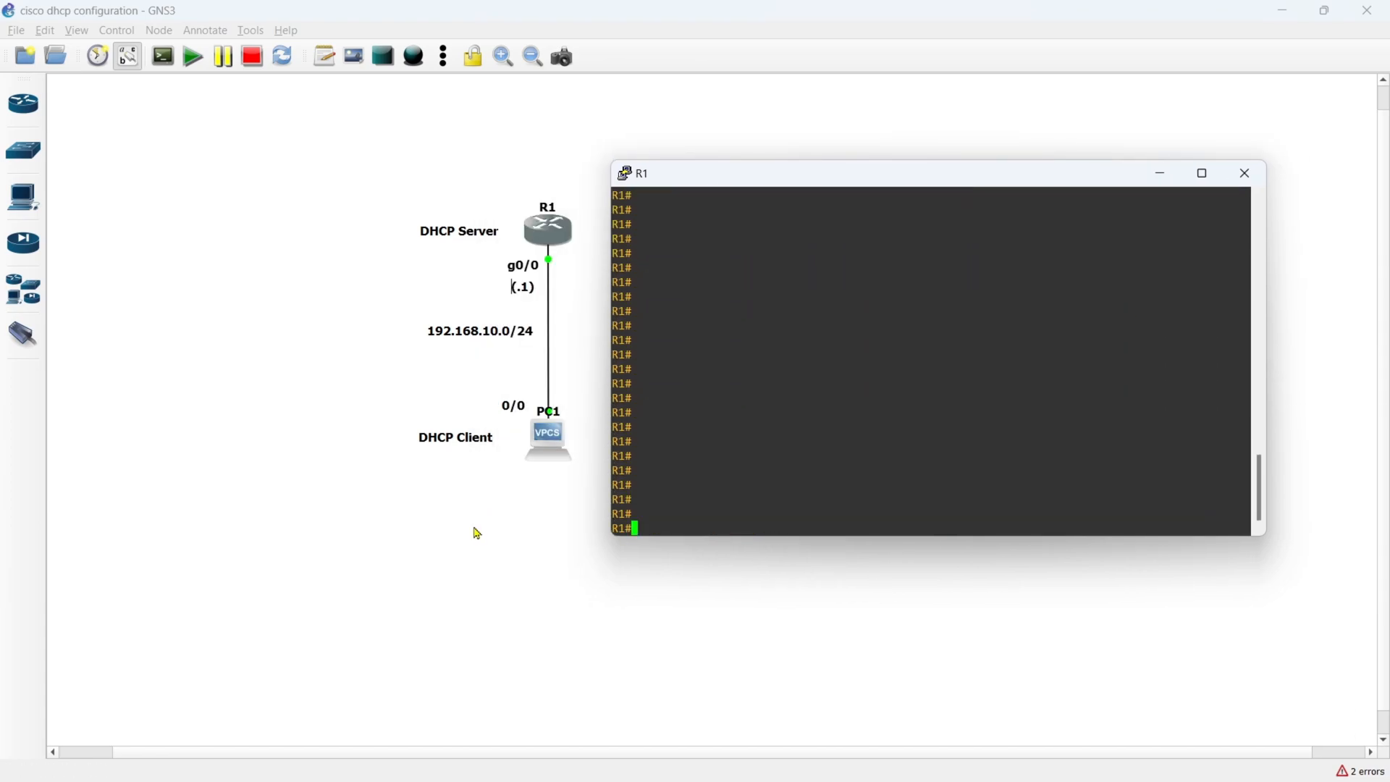
- Enter global configuration mode on R1 and select interface gigabitEthernet 0/0
{"action": "type", "text": "conf t"}
{"action": "key", "text": "Return"}
{"action": "type", "text": "i"}
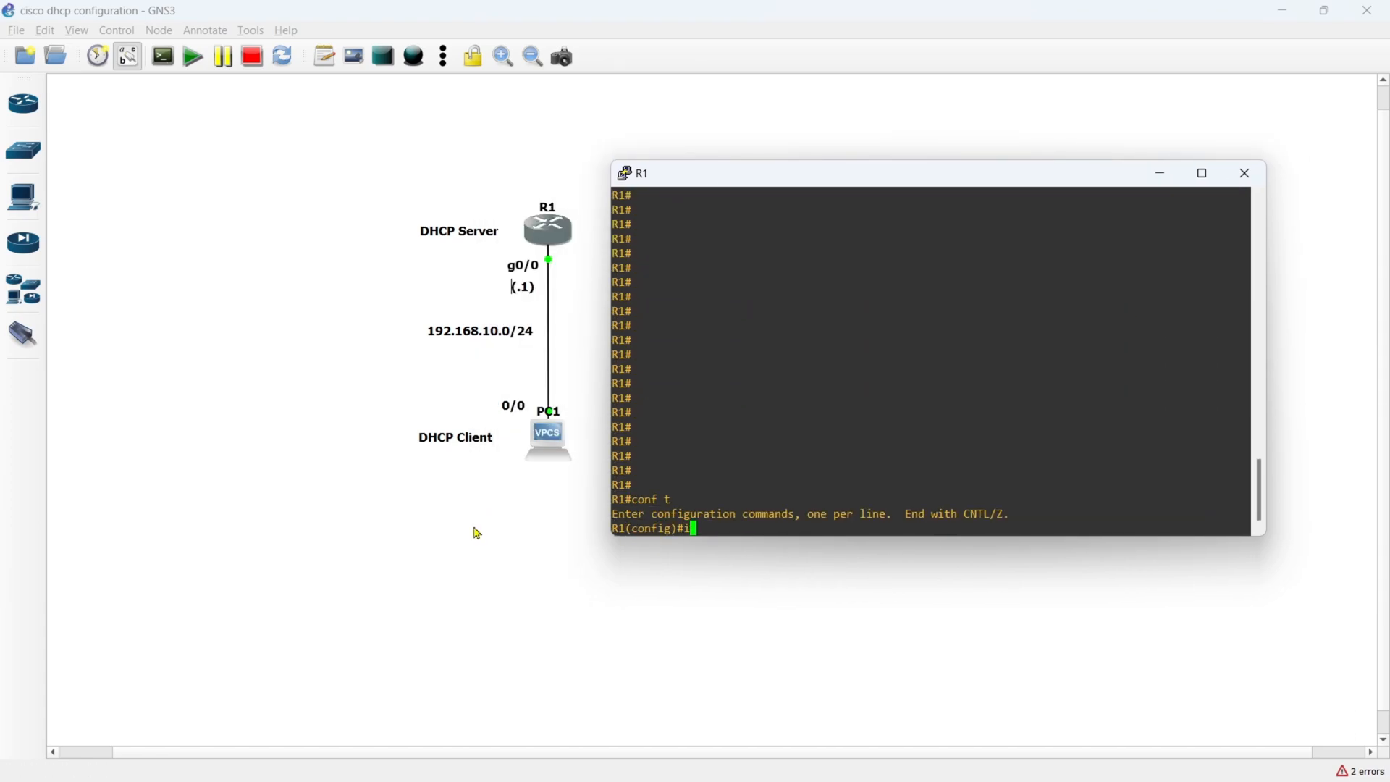
{"action": "type", "text": "nterface gi"}
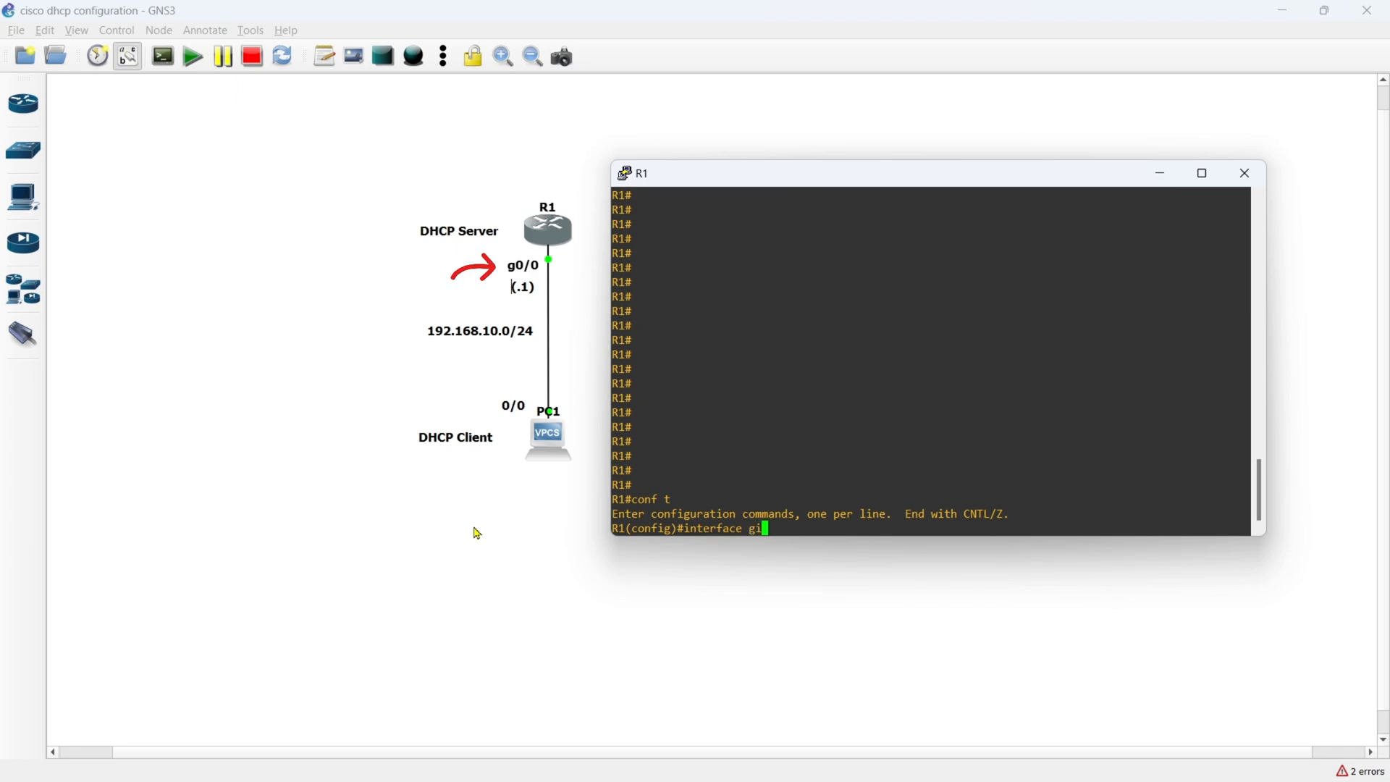
{"action": "key", "text": "Tab"}
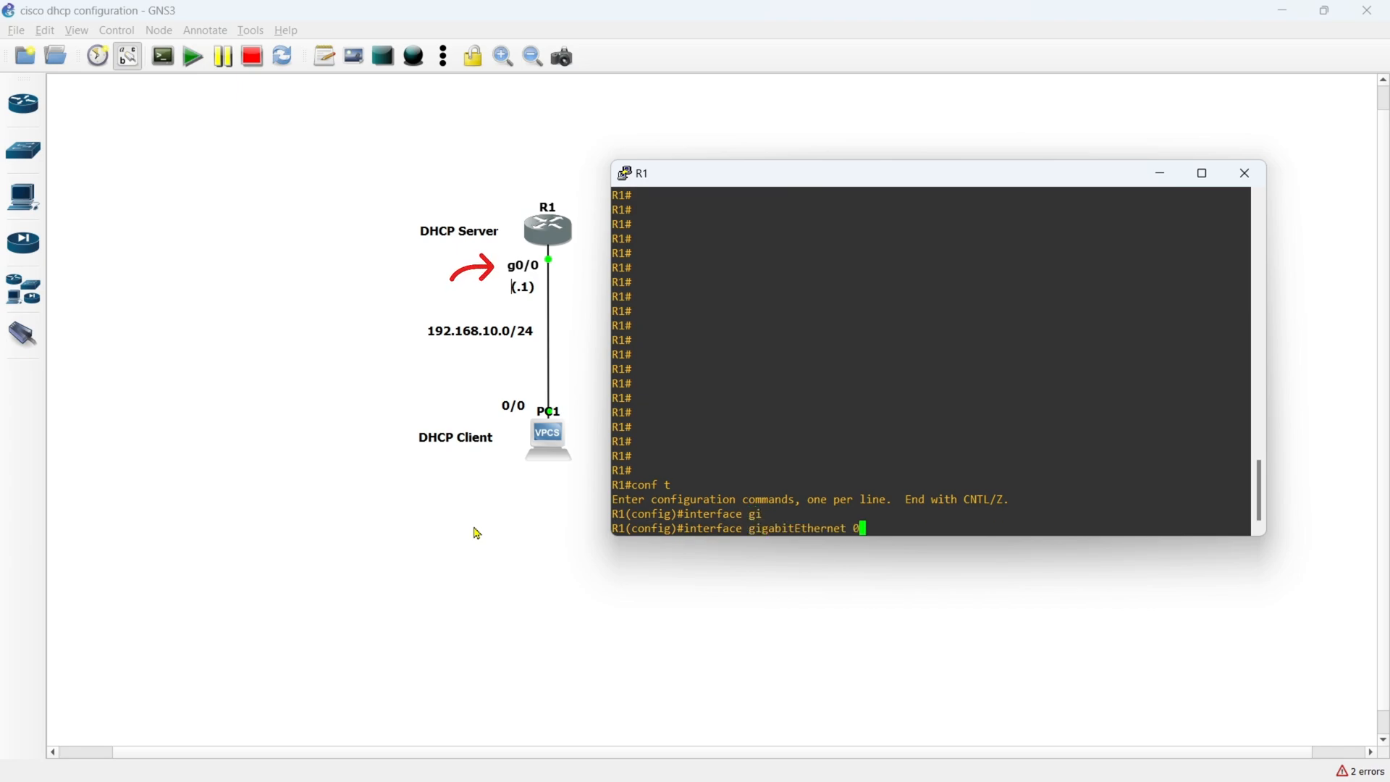
{"action": "type", "text": "0/0"}
{"action": "key", "text": "Return"}
- Assign IP address 192.168.10.1 with mask 255.255.255.0 to the GigabitEthernet 0/0 interface
{"action": "type", "text": "ip"}
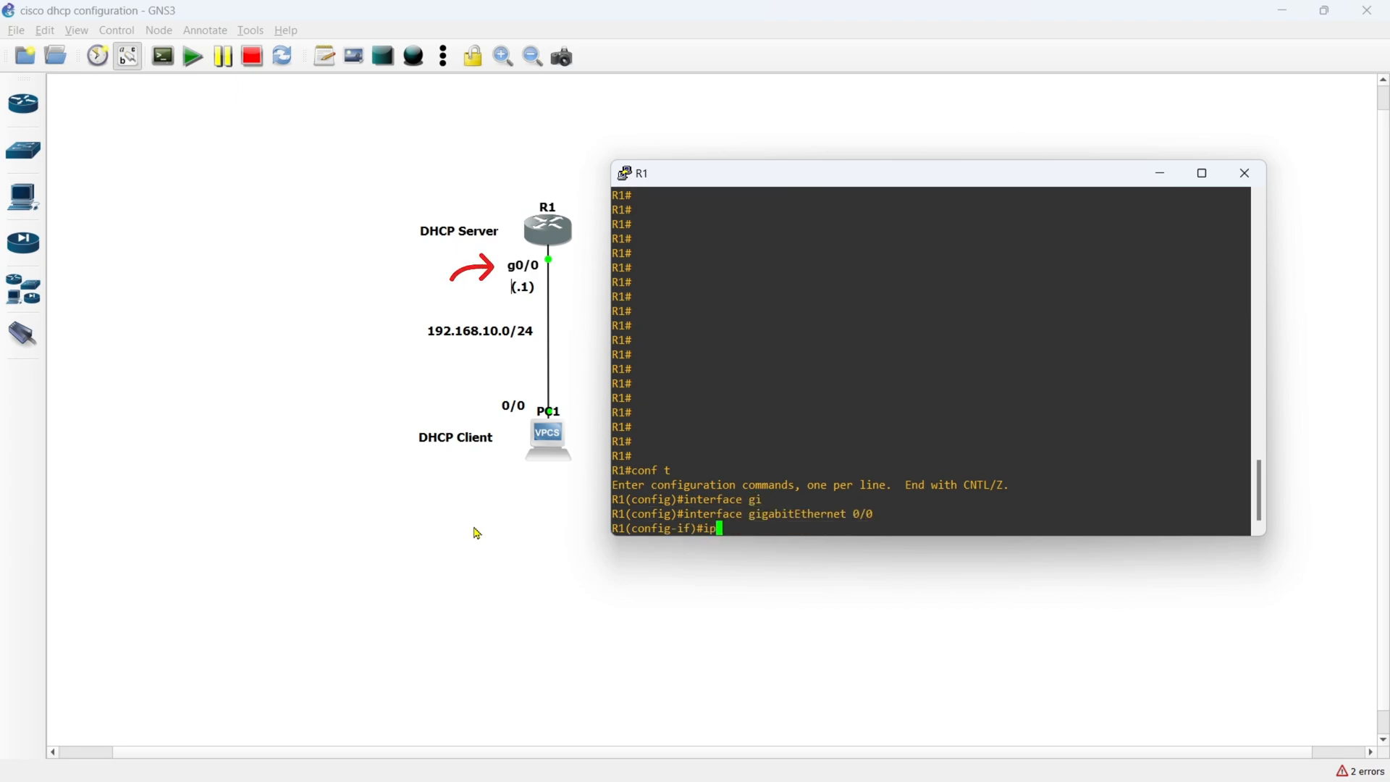
{"action": "type", "text": " address 192.168.10.1 "}
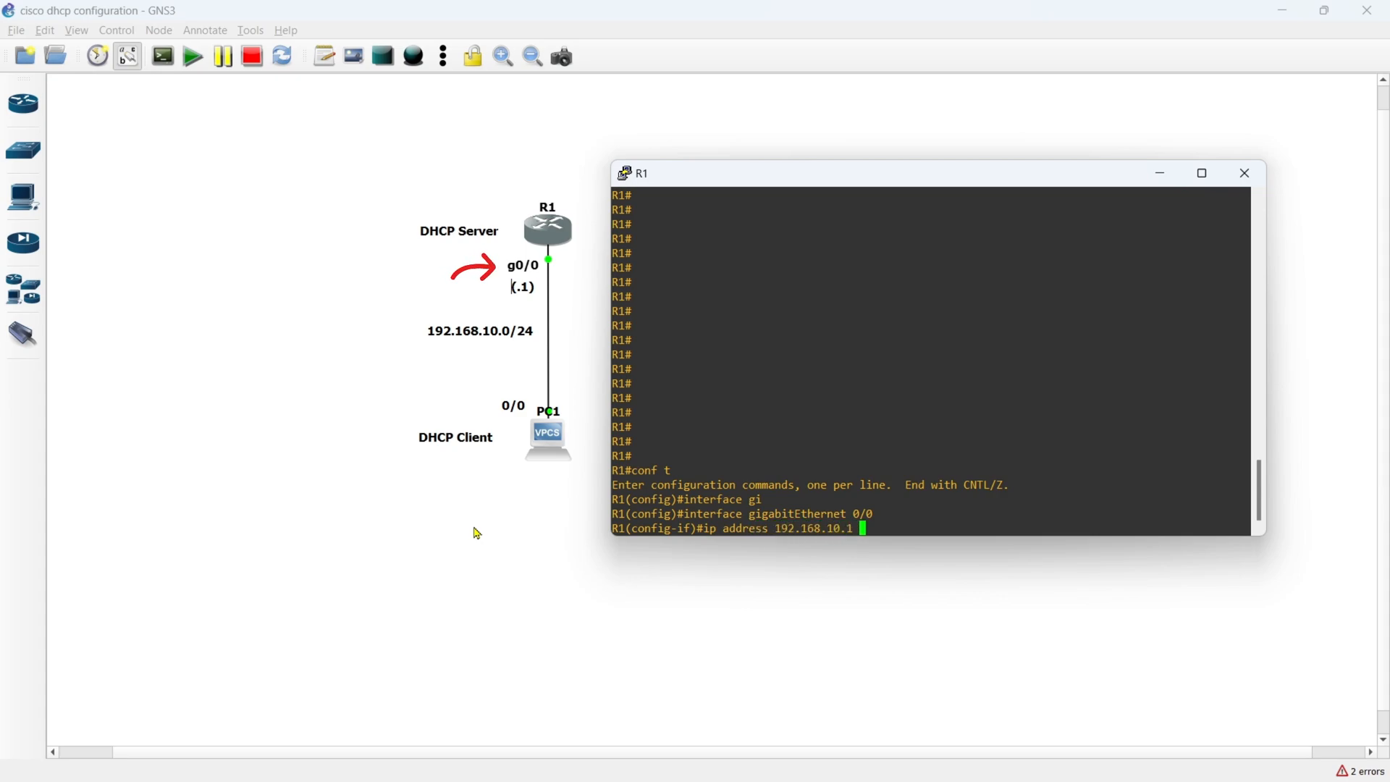
{"action": "type", "text": "255.255.255.0"}
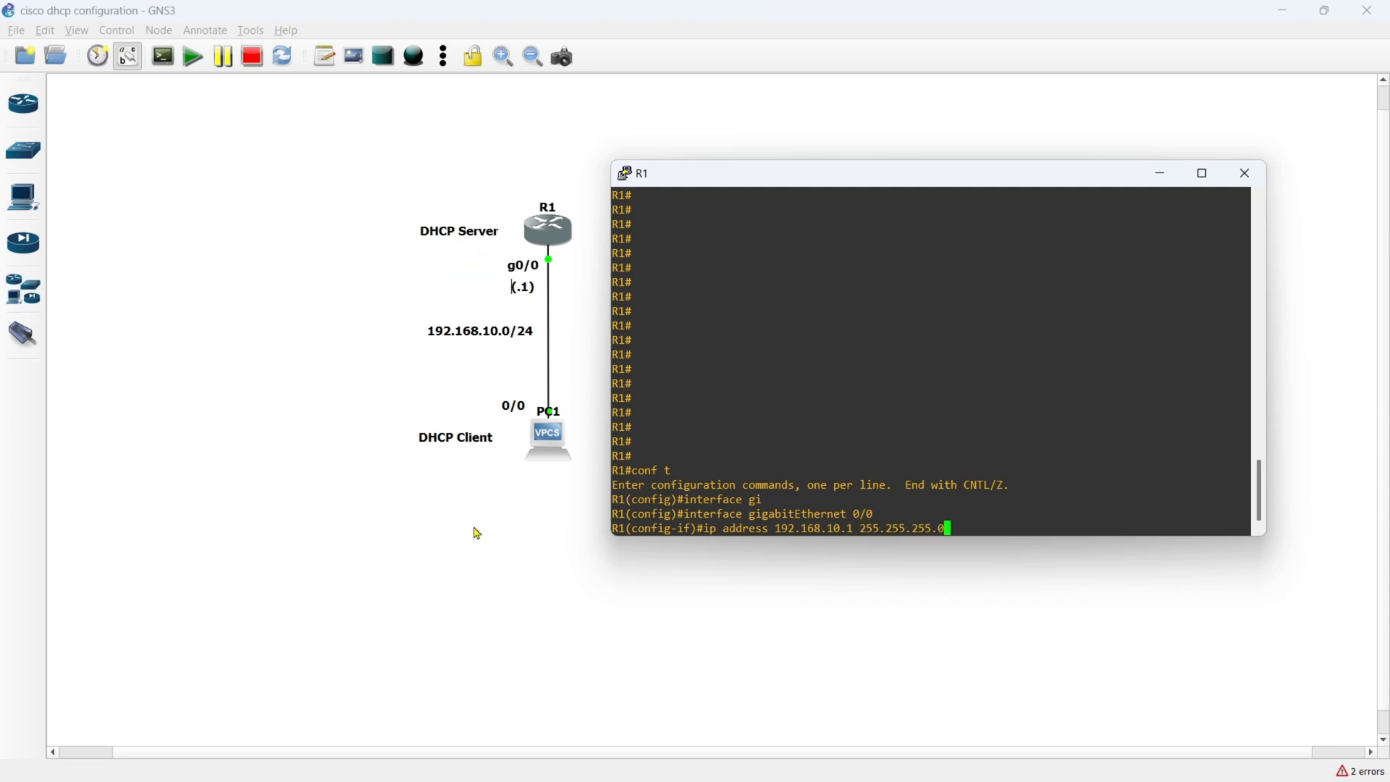
{"action": "key", "text": "Return"}
- Enable the interface with no shutdown and end configuration mode
{"action": "type", "text": "no shutdown"}
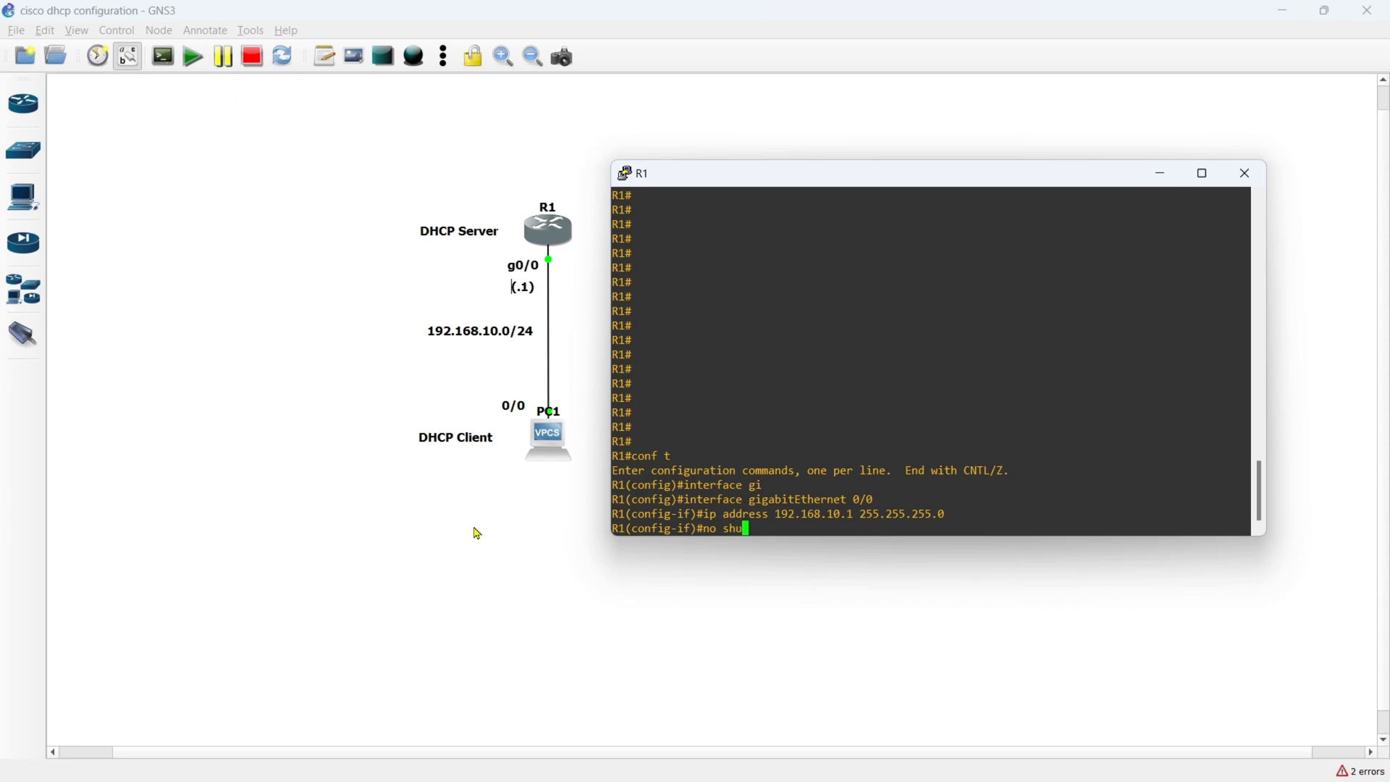
{"action": "key", "text": "Return"}
{"action": "key", "text": "Return"}
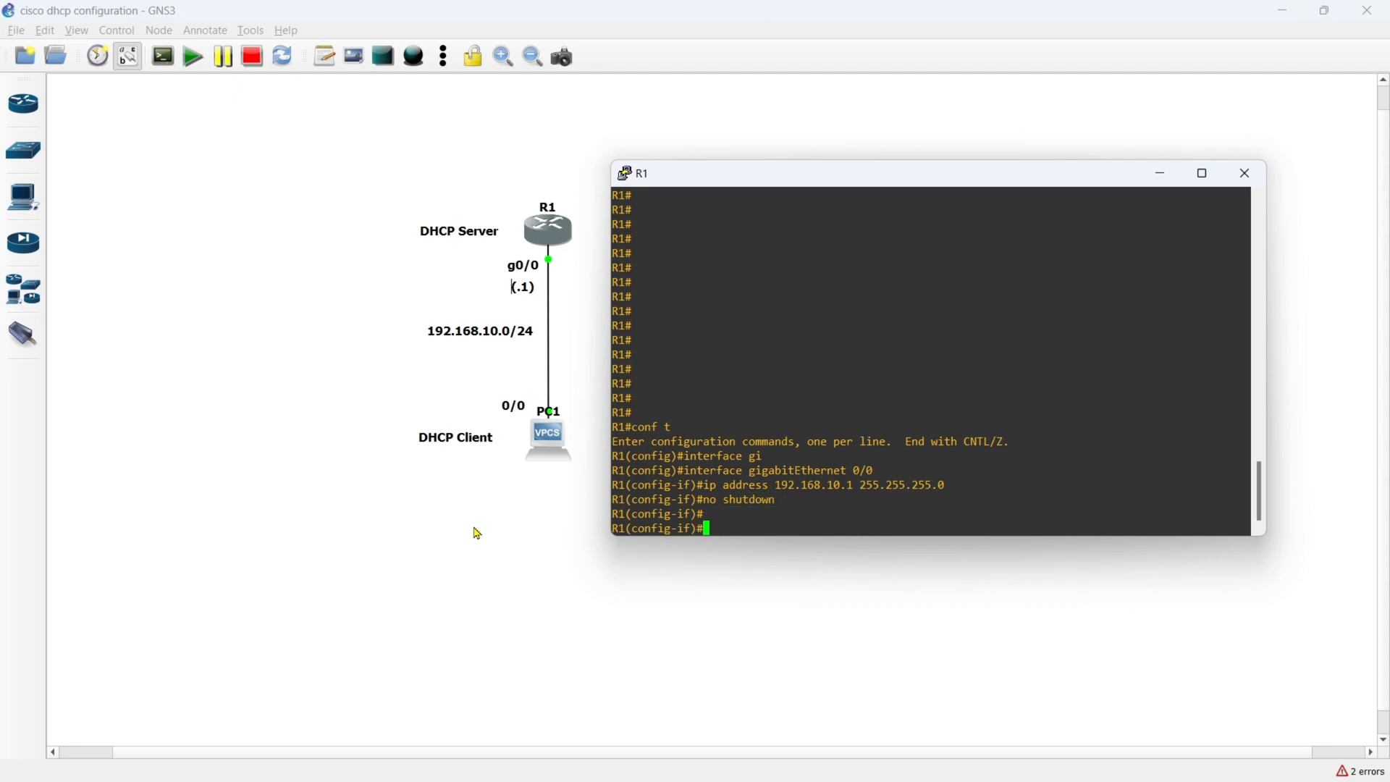
{"action": "type", "text": "end"}
{"action": "key", "text": "Return"}
- Display R1's routing table with show ip route and examine the directly connected network and its interface
{"action": "type", "text": "show"}
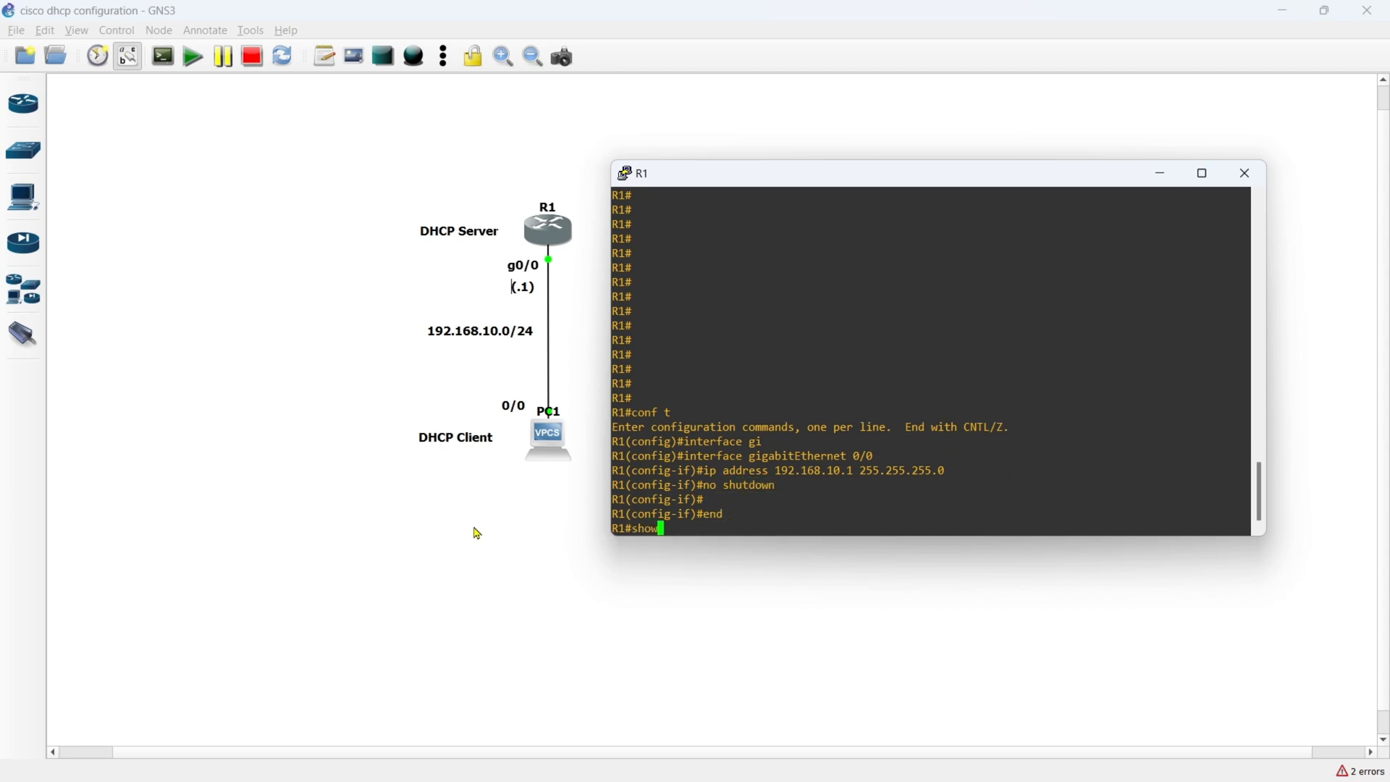
{"action": "type", "text": " ip route"}
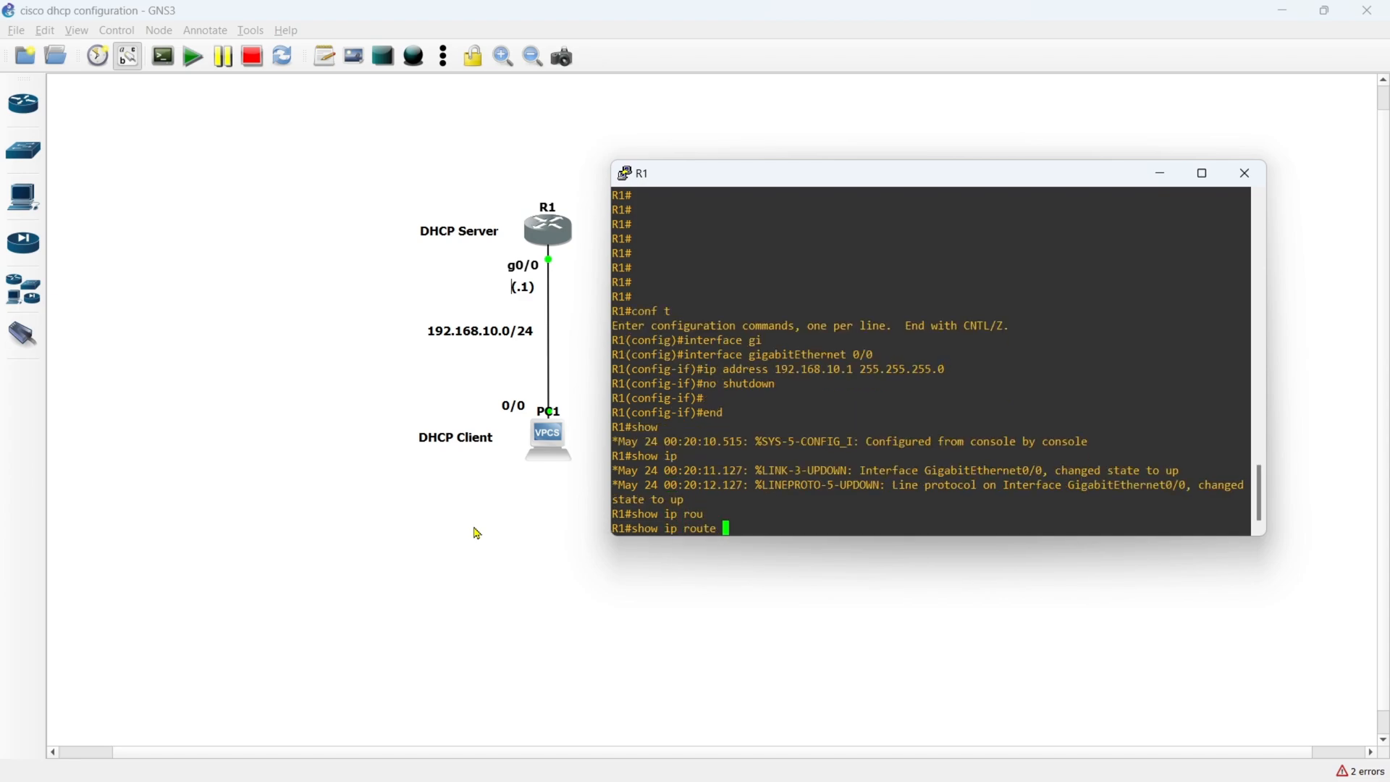
{"action": "key", "text": "Tab"}
{"action": "key", "text": "Return"}
{"action": "key", "text": "Return"}
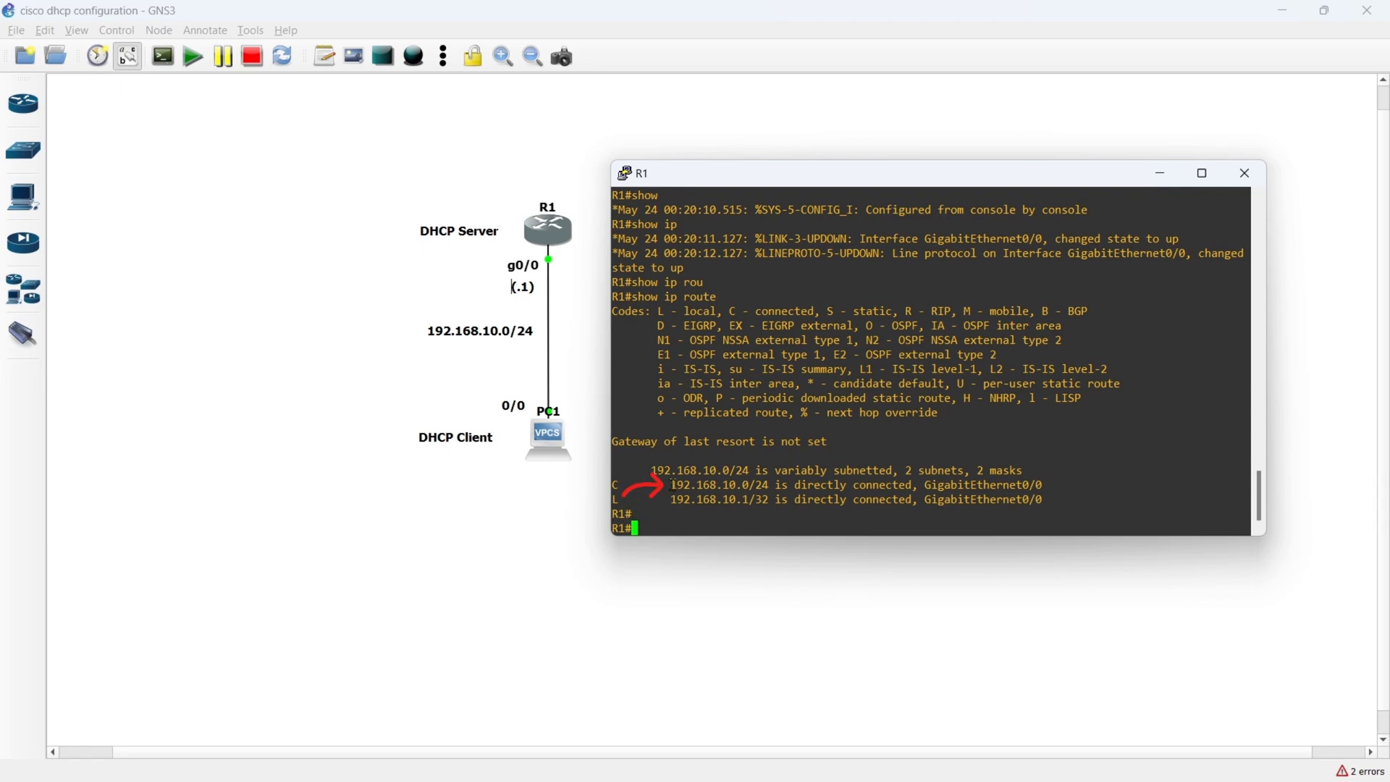
{"action": "left_click_drag", "start_coordinate": [673, 484], "coordinate": [766, 487]}
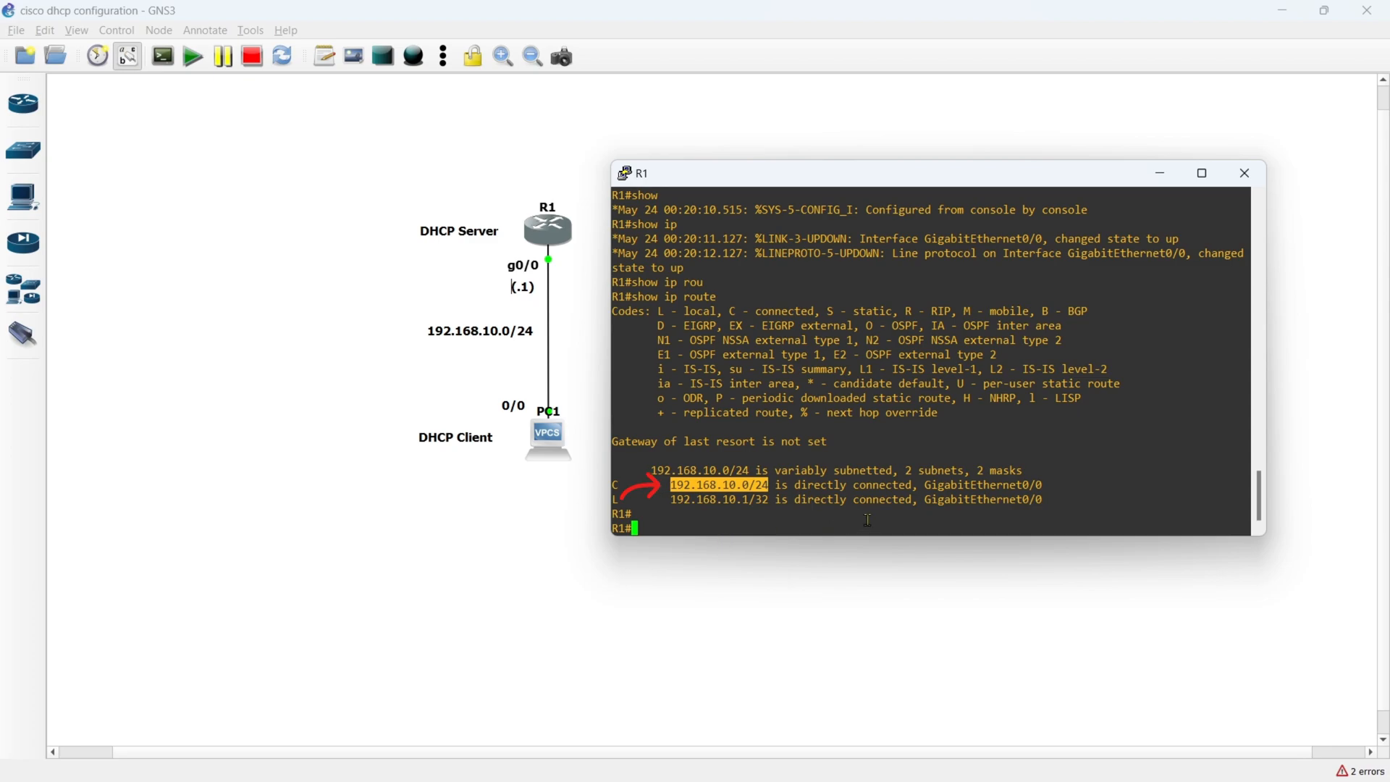
{"action": "left_click_drag", "start_coordinate": [927, 485], "coordinate": [1031, 486]}
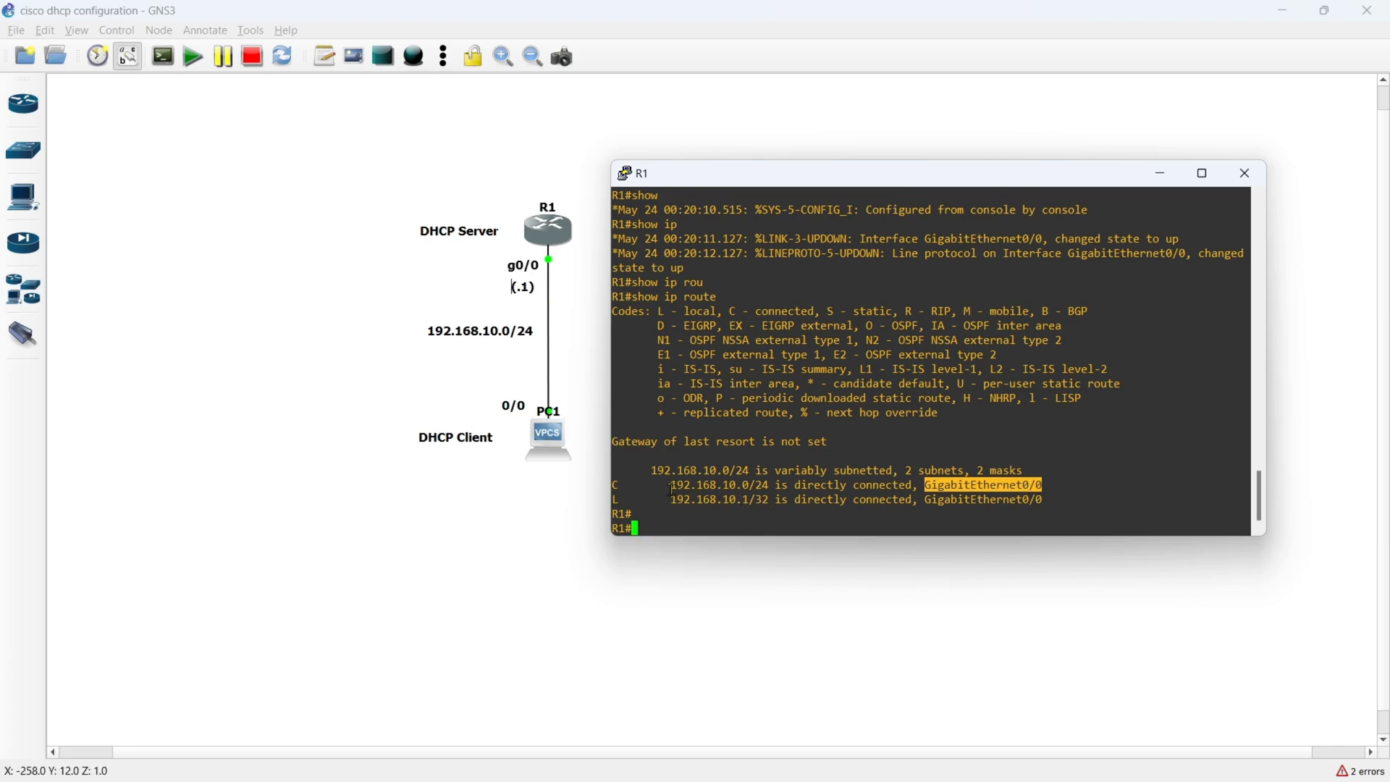
{"action": "left_click_drag", "start_coordinate": [671, 485], "coordinate": [766, 486]}
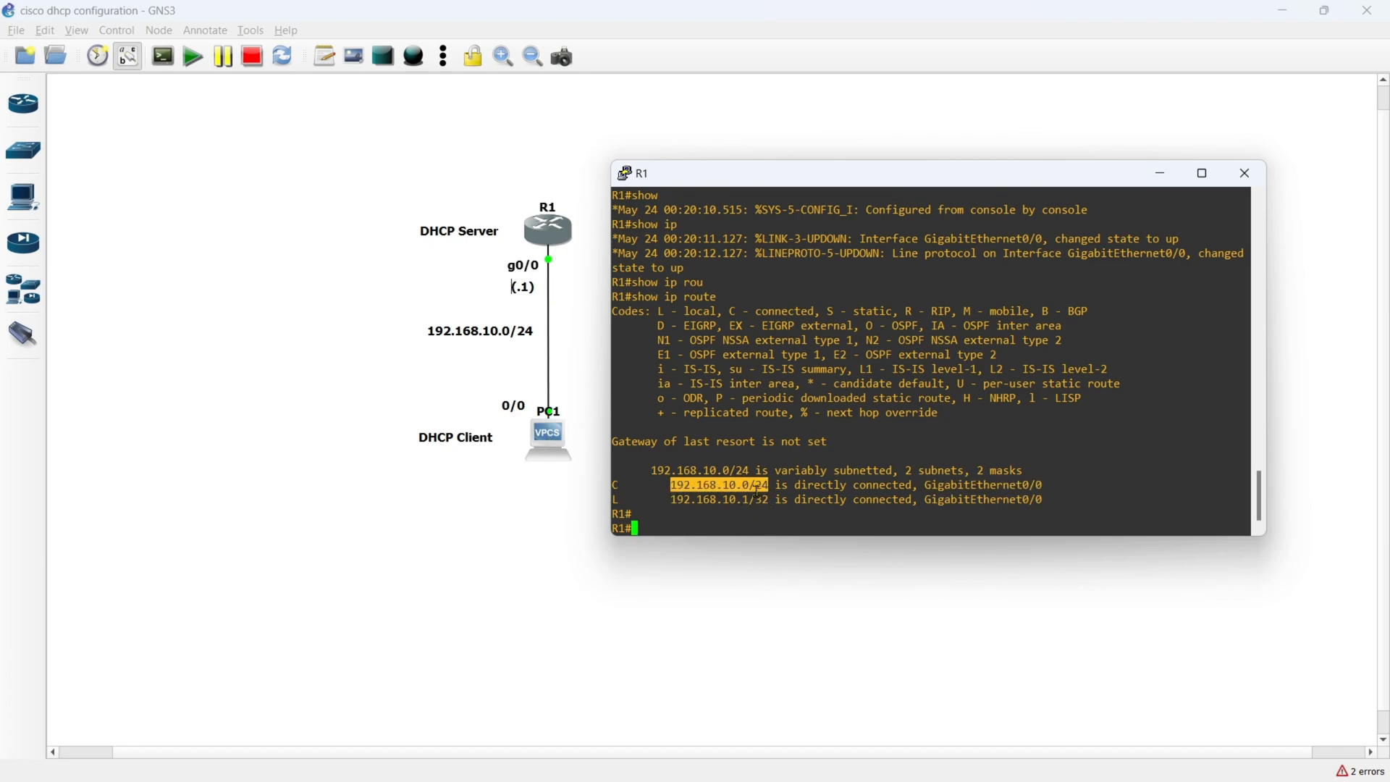
{"action": "left_click", "coordinate": [741, 491]}
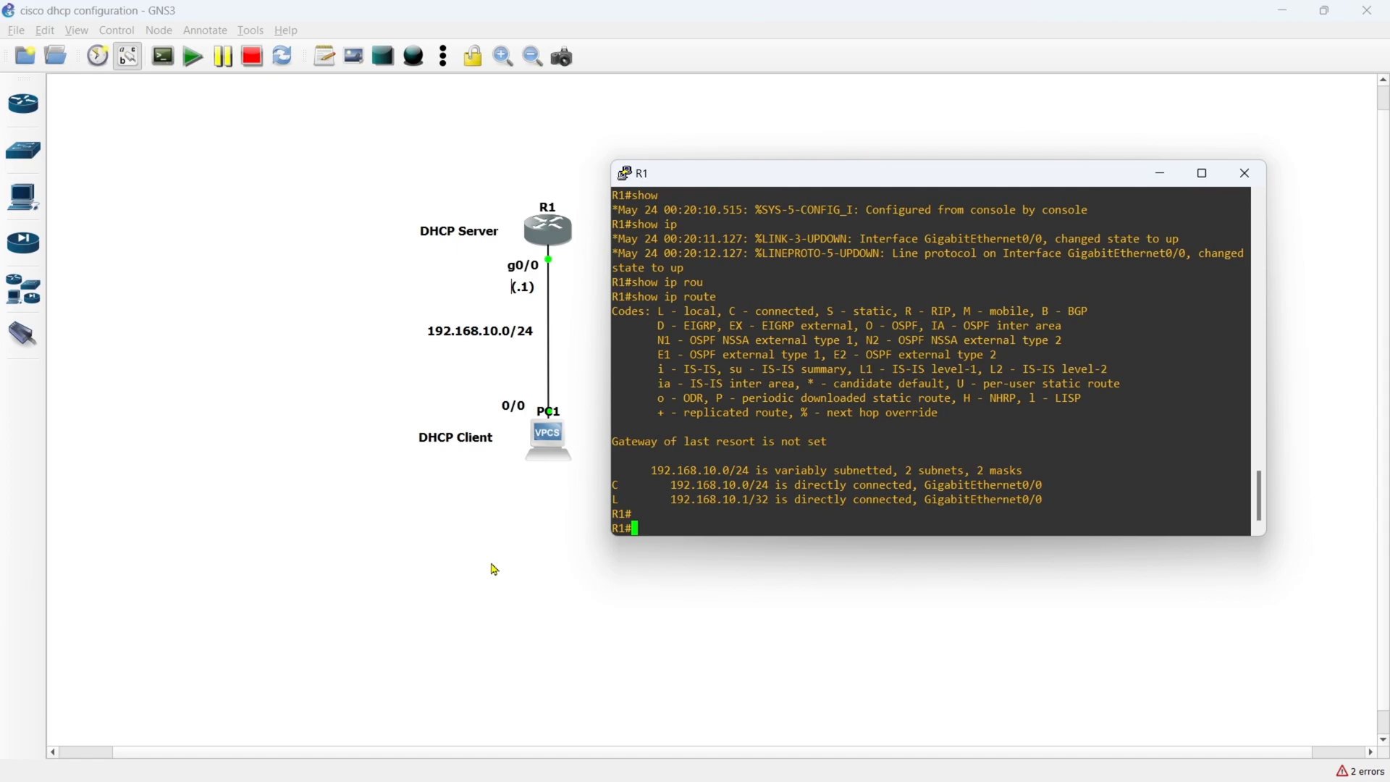
- Enter global configuration mode and create a DHCP pool named dhcp-192.168.10, checking the pool command's help for its argument
{"action": "type", "text": "conf t"}
{"action": "key", "text": "Return"}
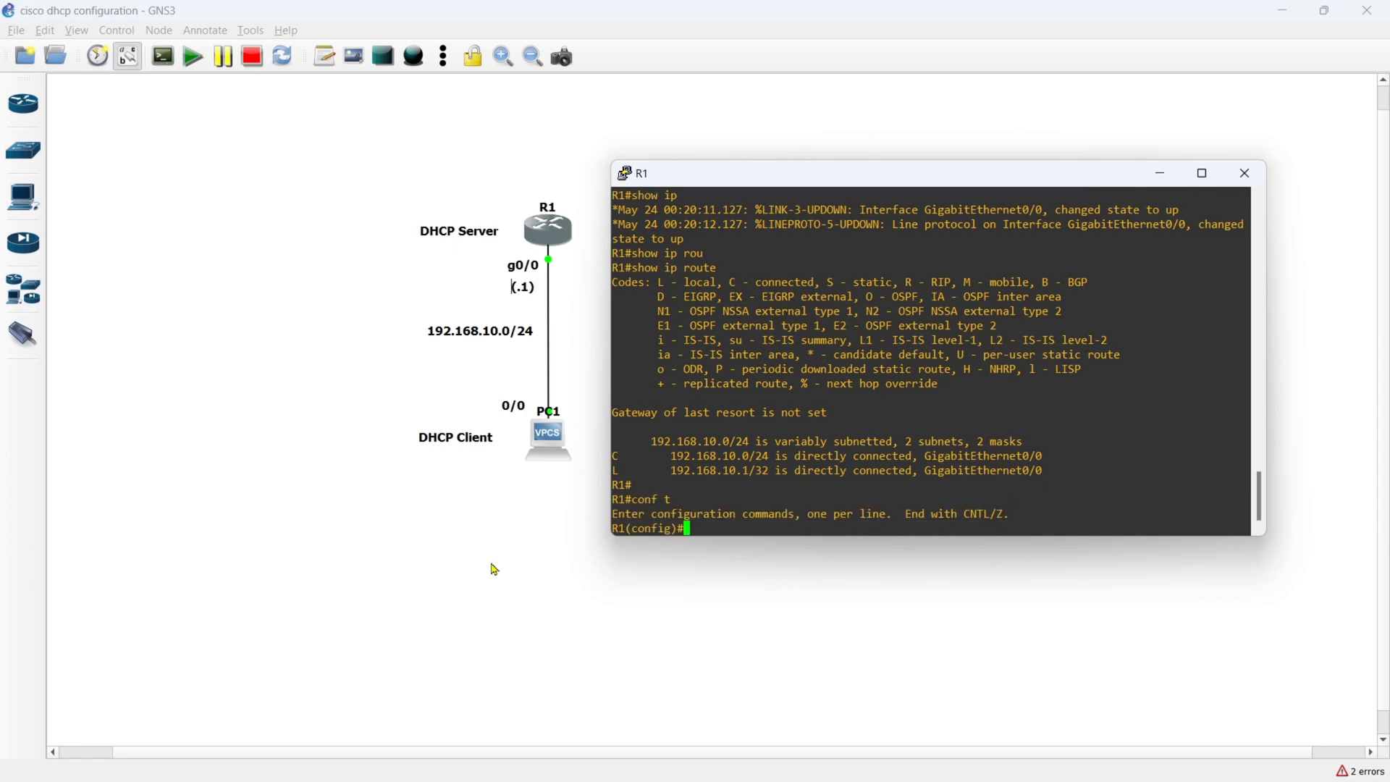
{"action": "type", "text": "ip dhcp pool ?"}
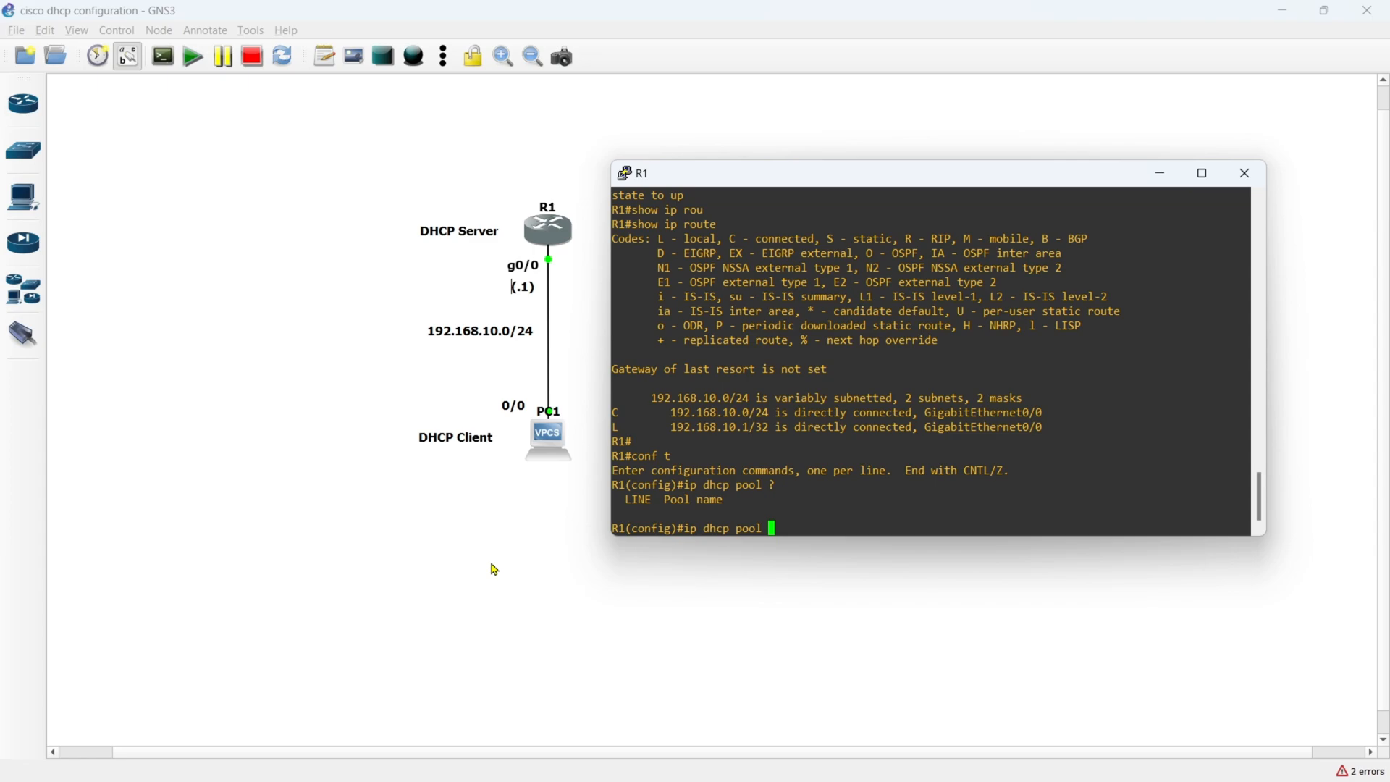
{"action": "type", "text": "dhcp-"}
{"action": "type", "text": "192.168"}
{"action": "type", "text": ".10"}
{"action": "key", "text": "Return"}
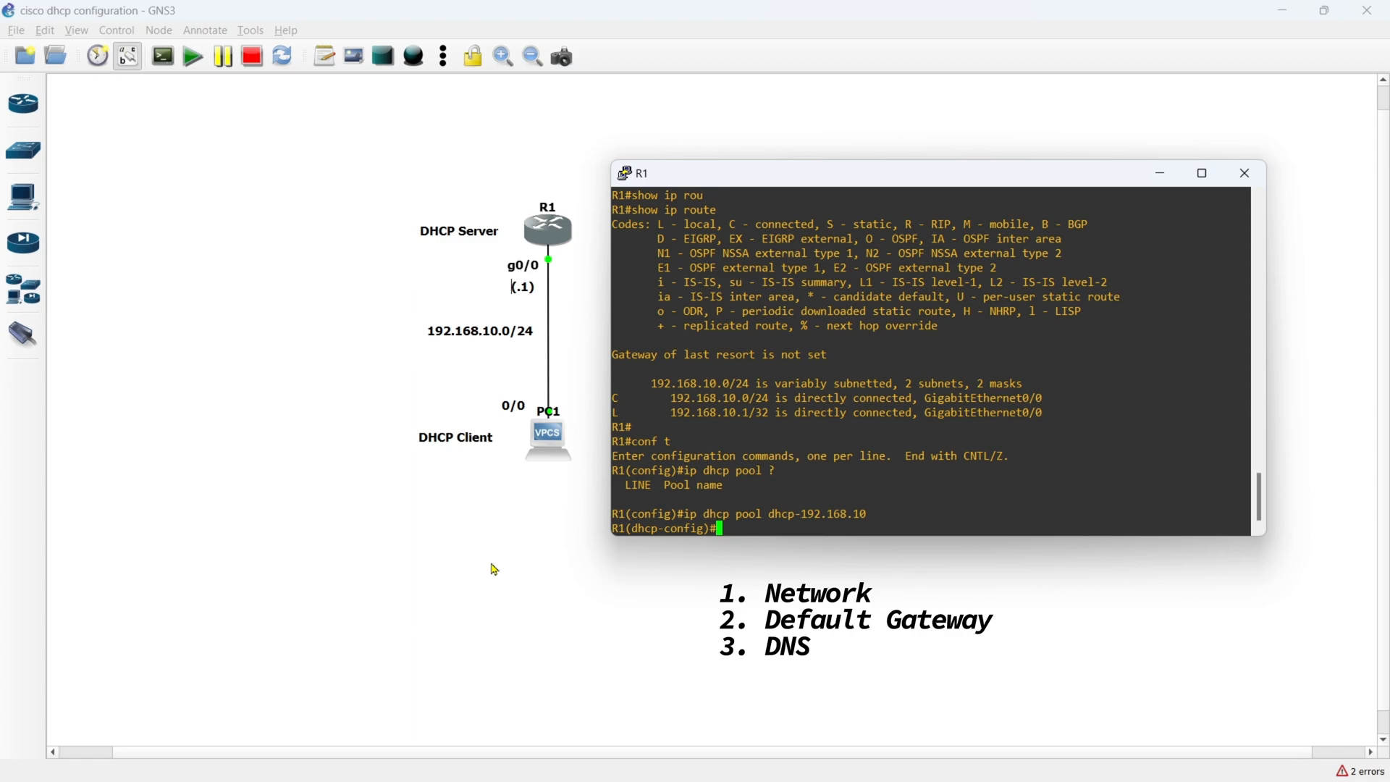
- Set the DHCP pool's network to 192.168.10.0 with mask 255.255.255.0
{"action": "type", "text": "network 192.168.10.0 255"}
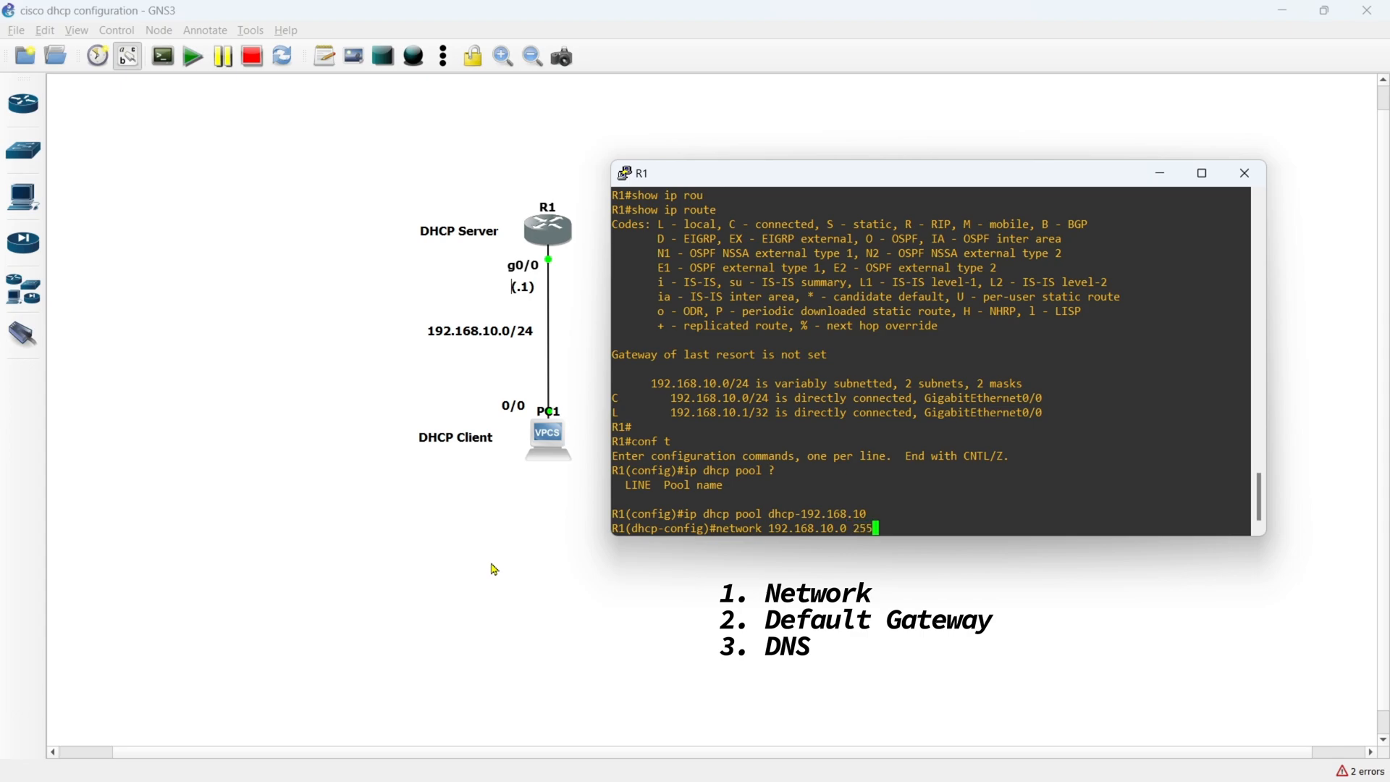
{"action": "type", "text": ".255.255.0"}
{"action": "key", "text": "Return"}
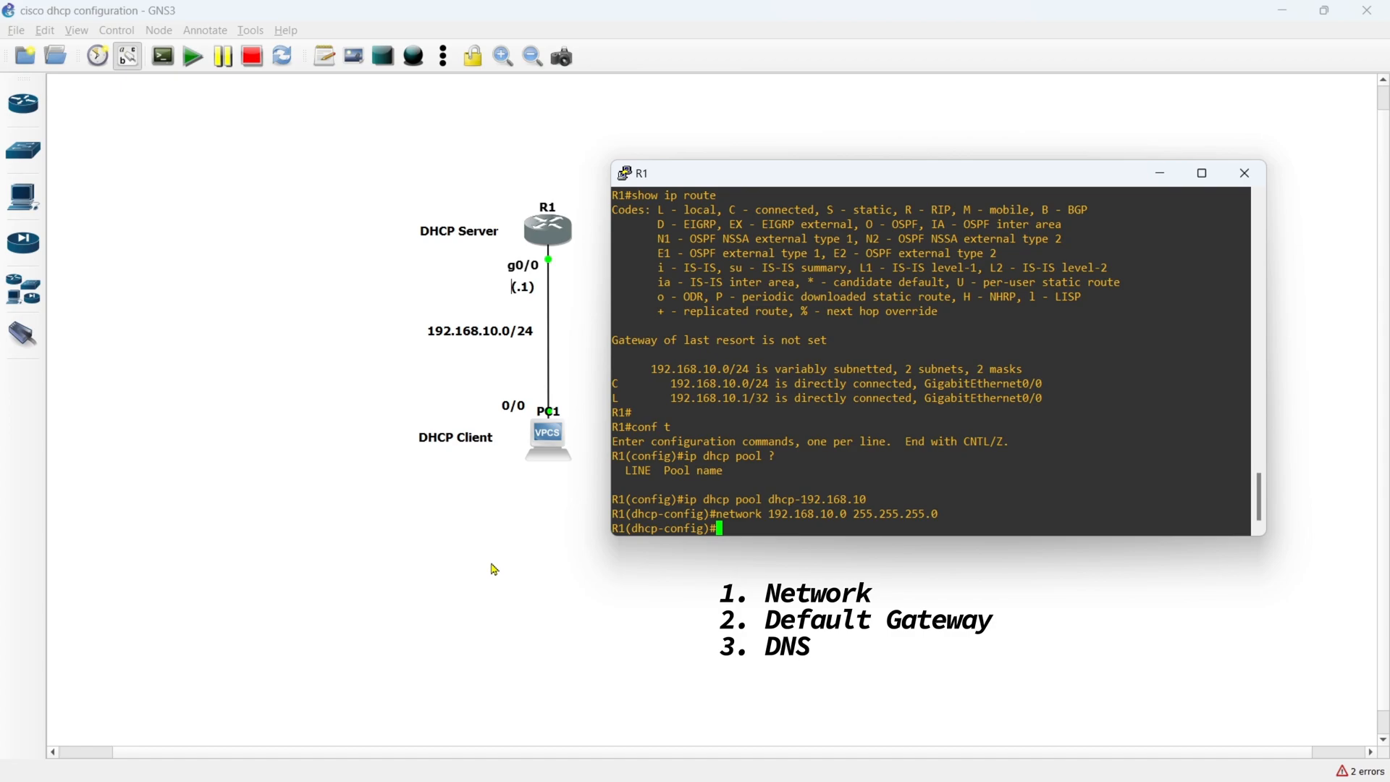
- Set the DHCP pool's default router to 192.168.10.1
{"action": "type", "text": "defa"}
{"action": "key", "text": "Tab"}
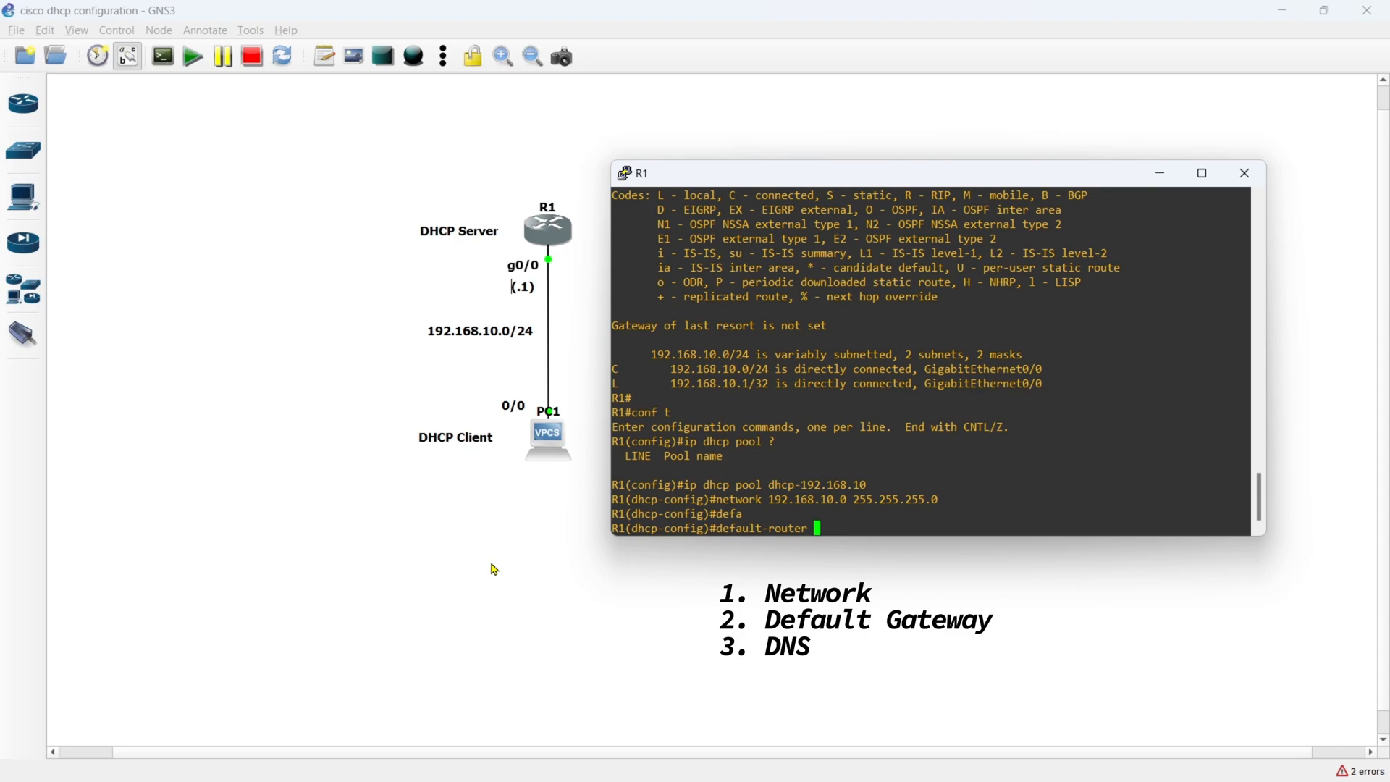
{"action": "type", "text": "192.168.10.1"}
{"action": "key", "text": "Return"}
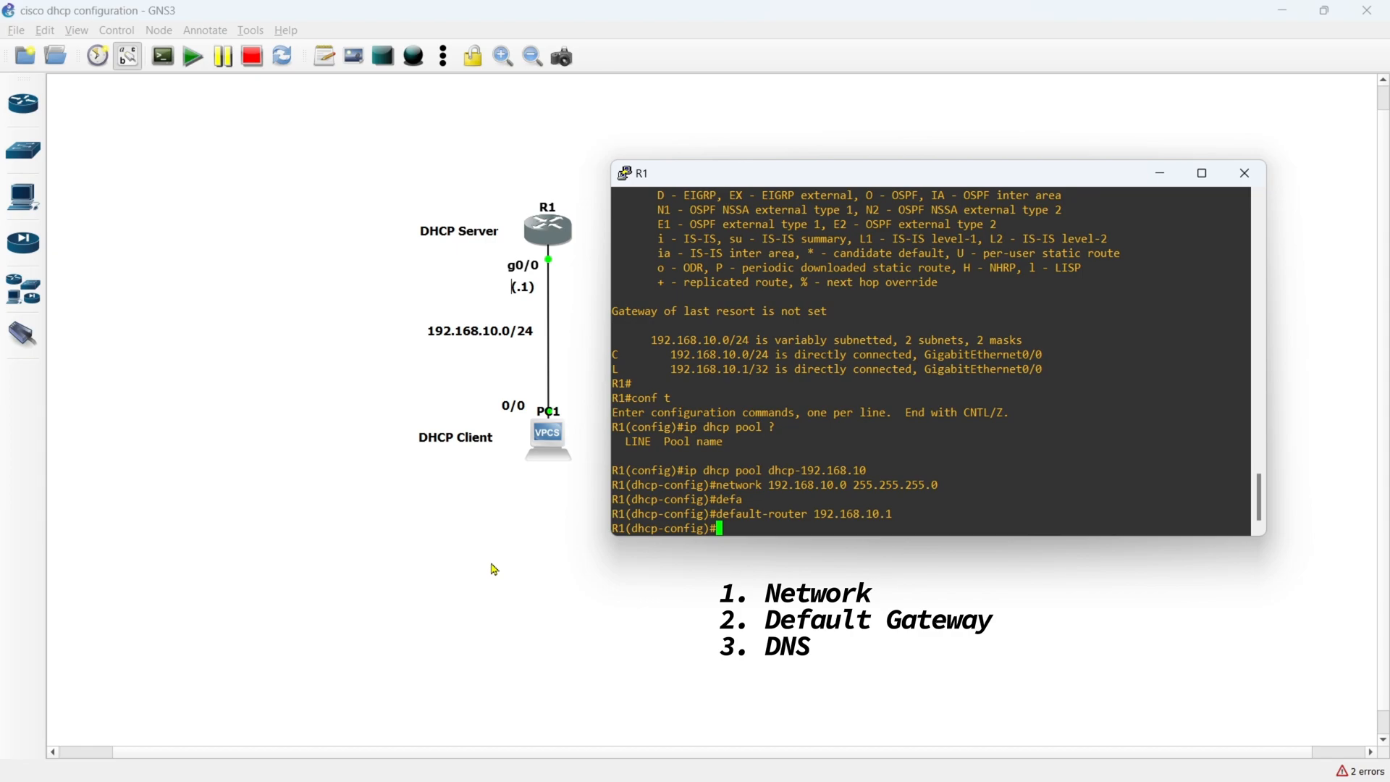
- Set the DHCP pool's DNS servers to 192.168.10.1 and 8.8.8.8, and exit DHCP pool configuration
{"action": "type", "text": "dns"}
{"action": "type", "text": "192.168.10.1 8.8.8.8"}
{"action": "key", "text": "Return"}
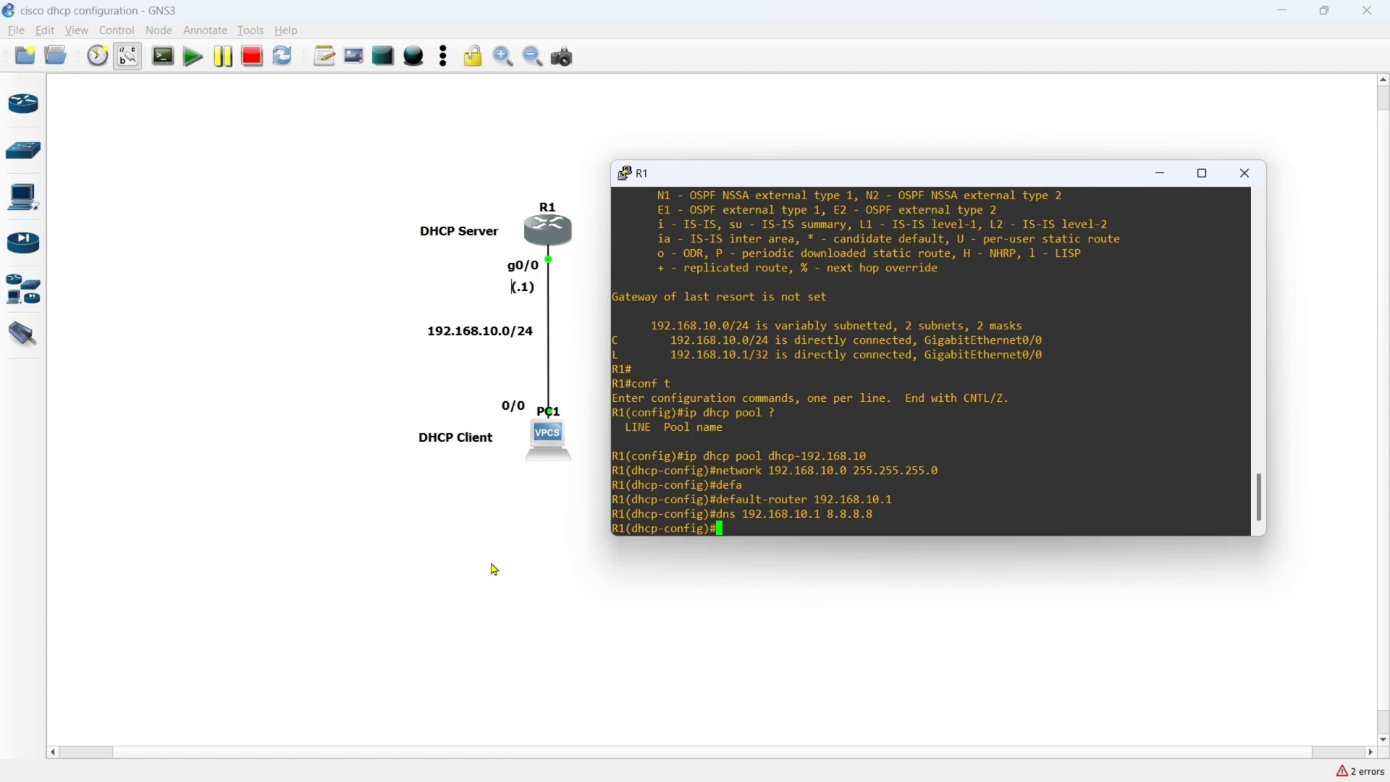
{"action": "type", "text": "exit"}
{"action": "key", "text": "Return"}
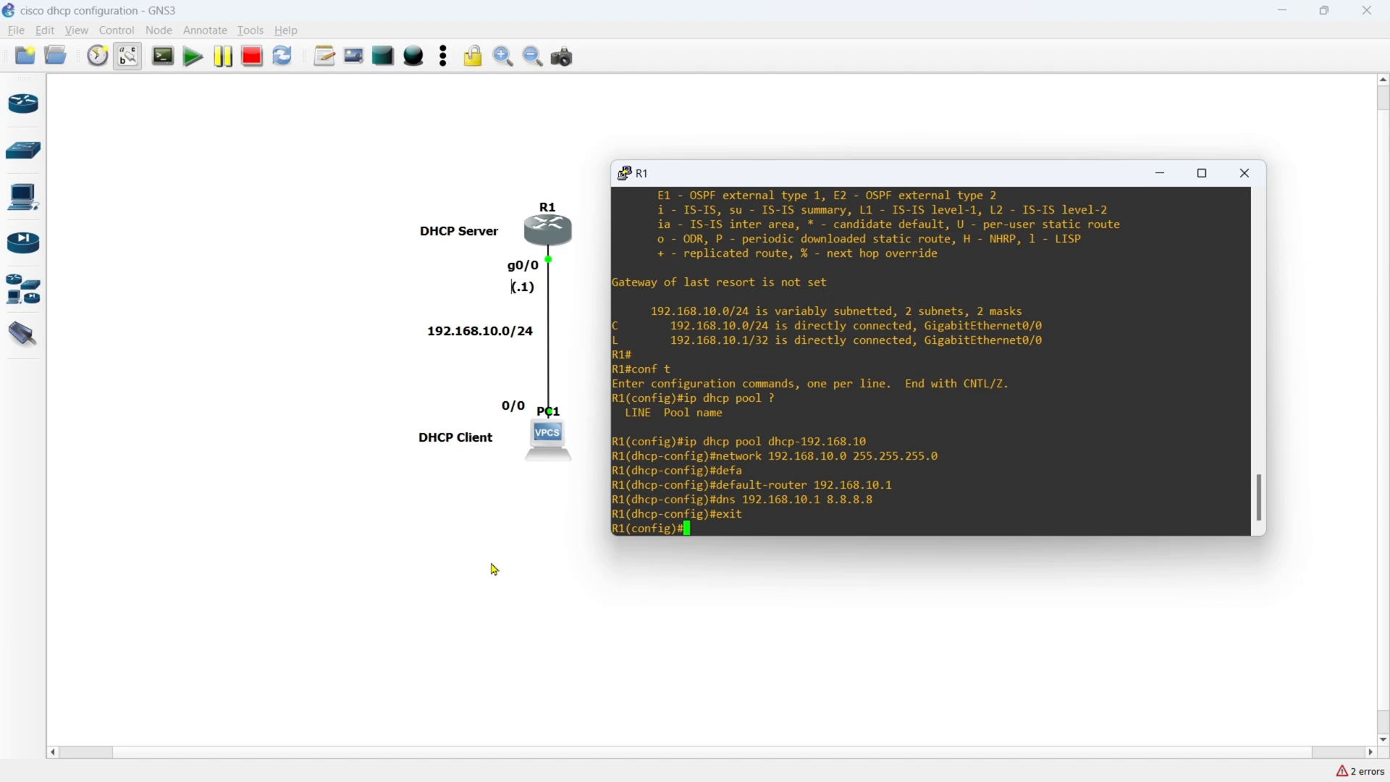
- Exclude addresses 192.168.10.1 through 192.168.10.100 from DHCP, checking the command's help for its arguments, and leave configuration mode
{"action": "type", "text": "ip dhcp ex"}
{"action": "key", "text": "Tab"}
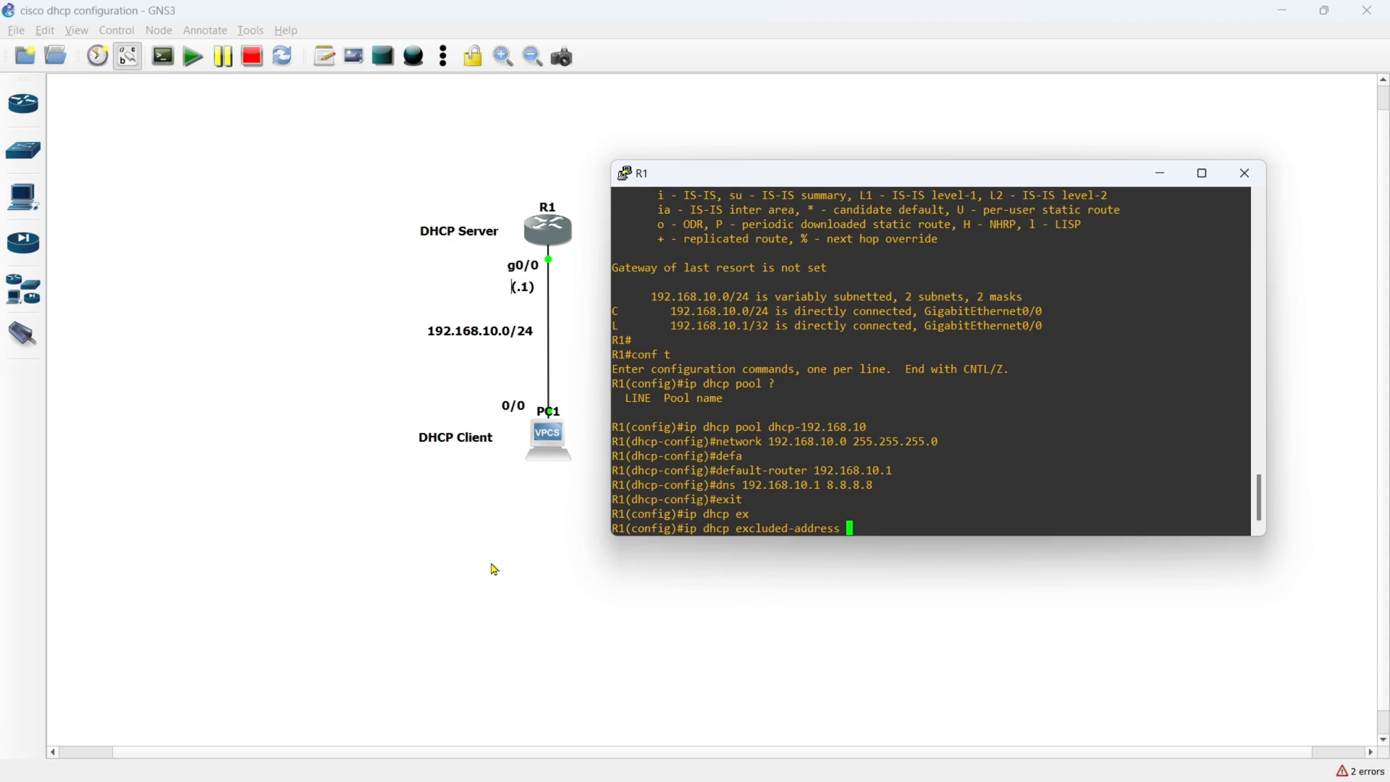
{"action": "type", "text": "?"}
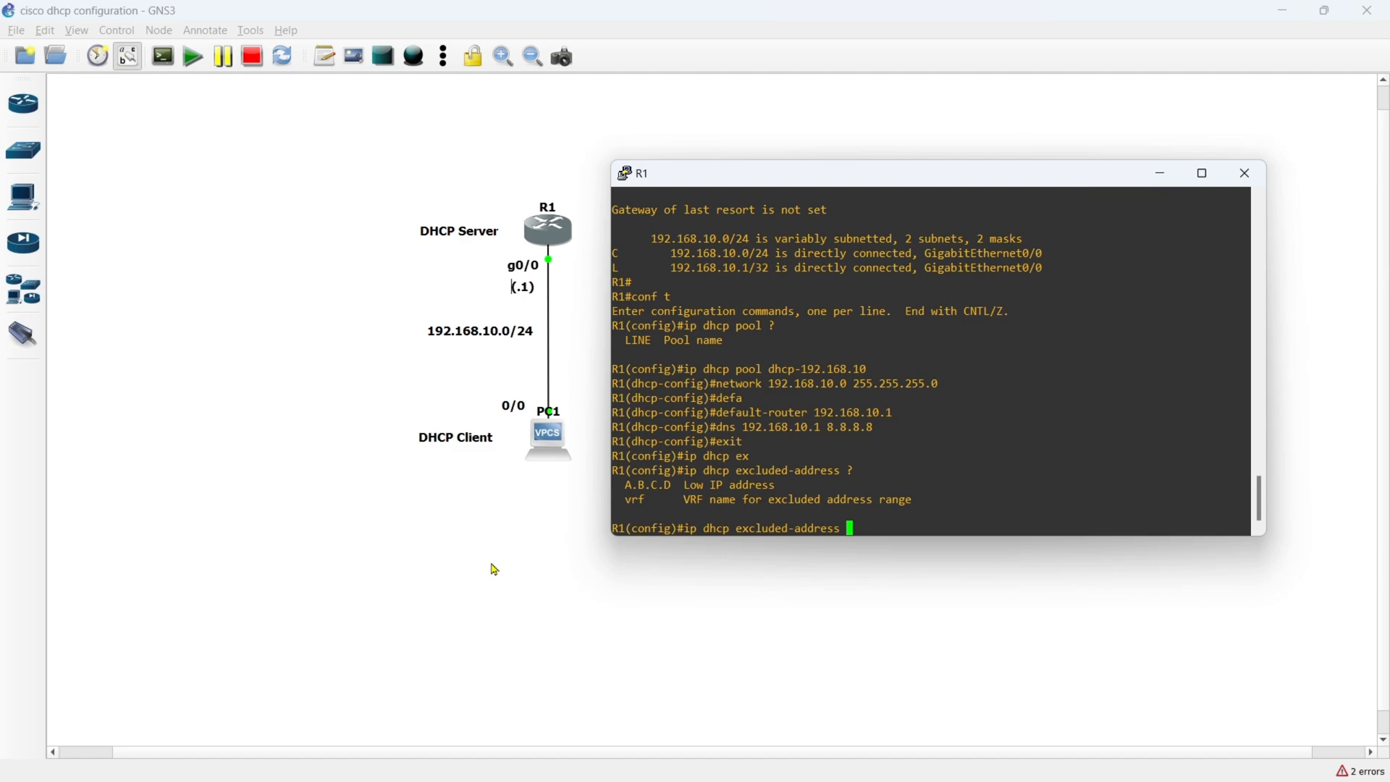
{"action": "type", "text": "192.168.10.1"}
{"action": "type", "text": "?"}
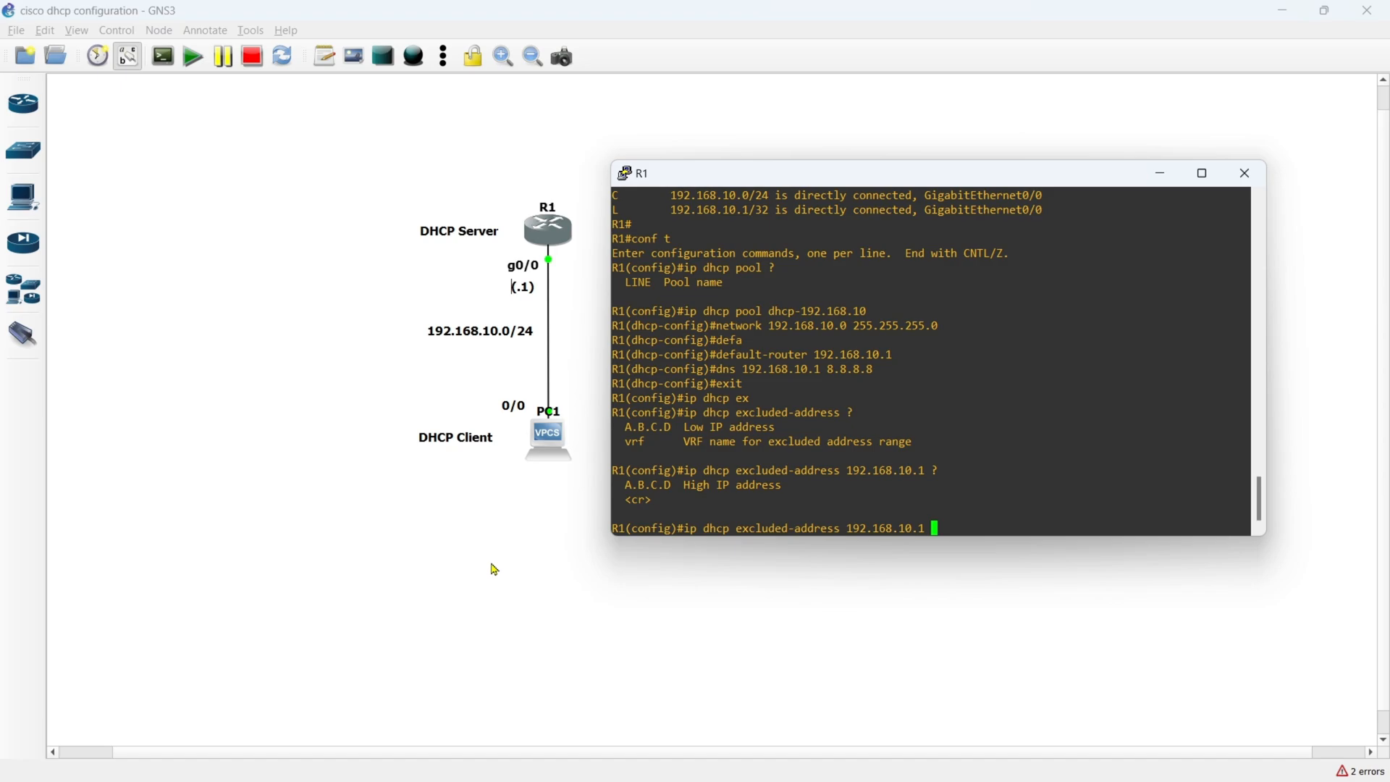
{"action": "type", "text": "192.168.10.100"}
{"action": "key", "text": "Return"}
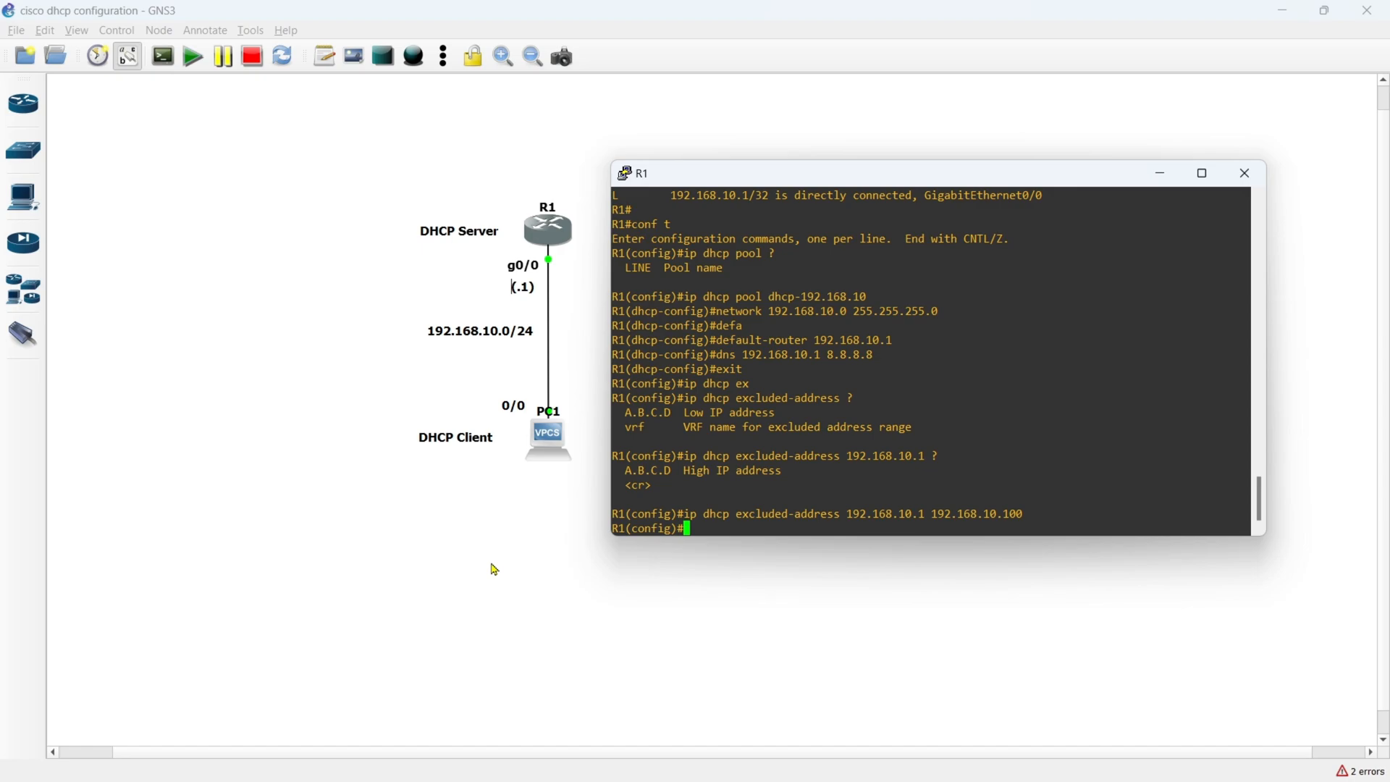
{"action": "type", "text": "end"}
{"action": "key", "text": "Return"}
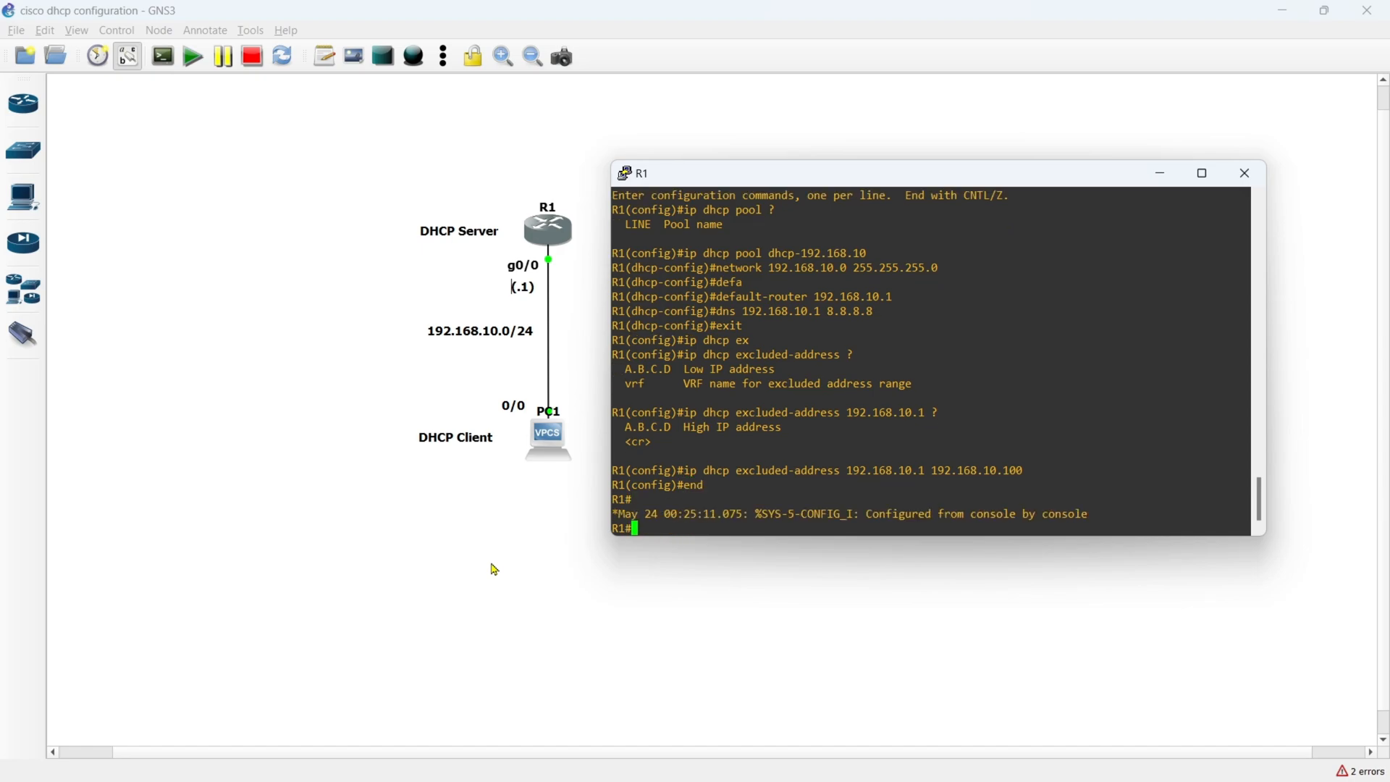
- Open PC1's console beside the topology and display its current IP settings with show ip
{"action": "left_click", "coordinate": [495, 570]}
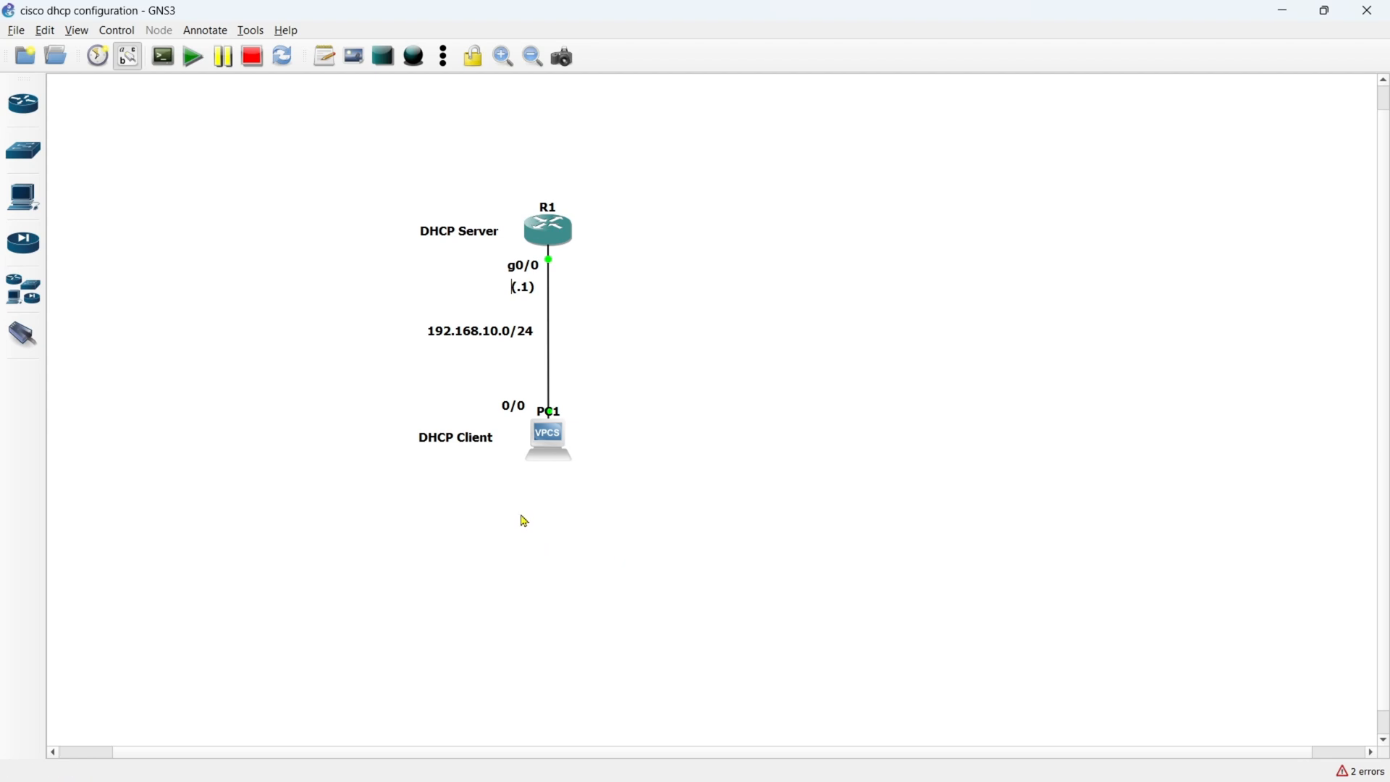
{"action": "double_click", "coordinate": [546, 446]}
{"action": "left_click_drag", "start_coordinate": [379, 209], "coordinate": [844, 195]}
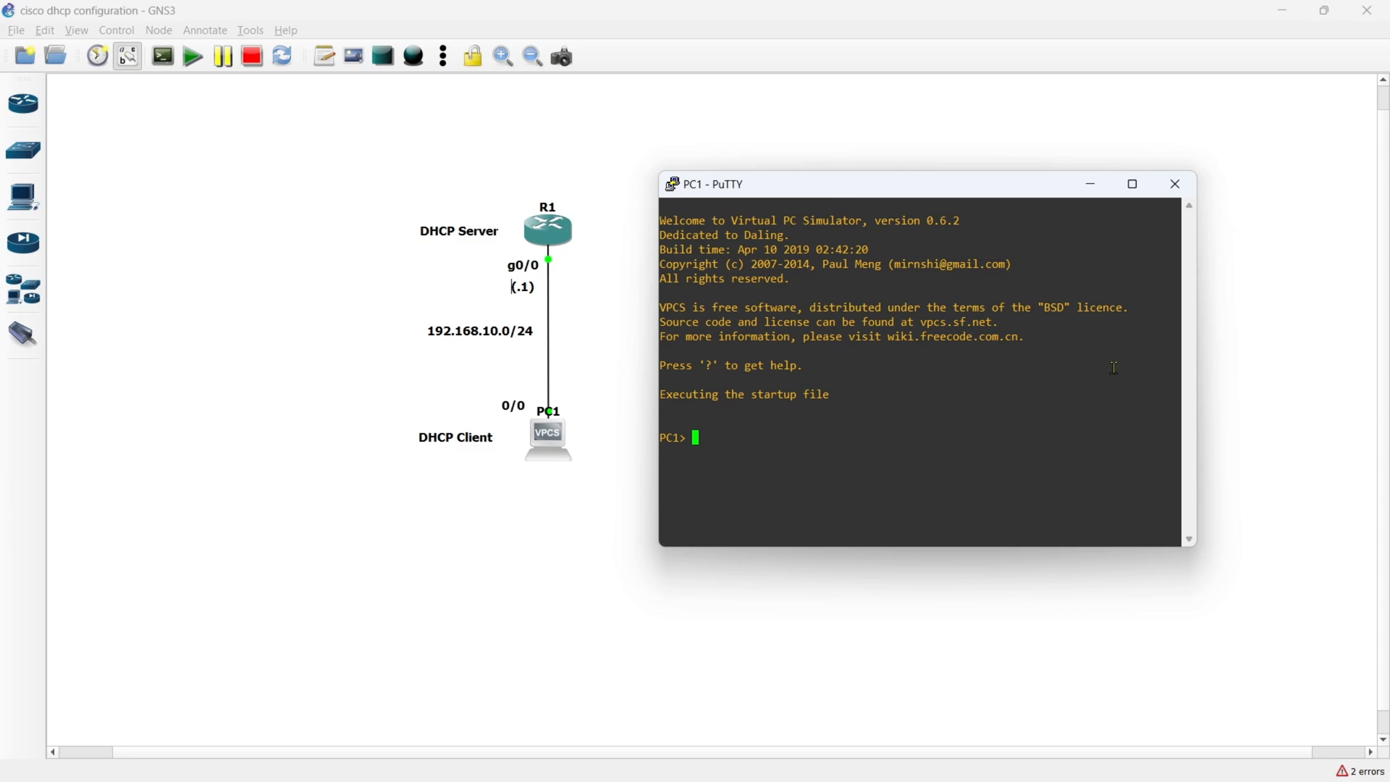
{"action": "key", "text": "Return"}
{"action": "type", "text": "show ip"}
{"action": "key", "text": "Return"}
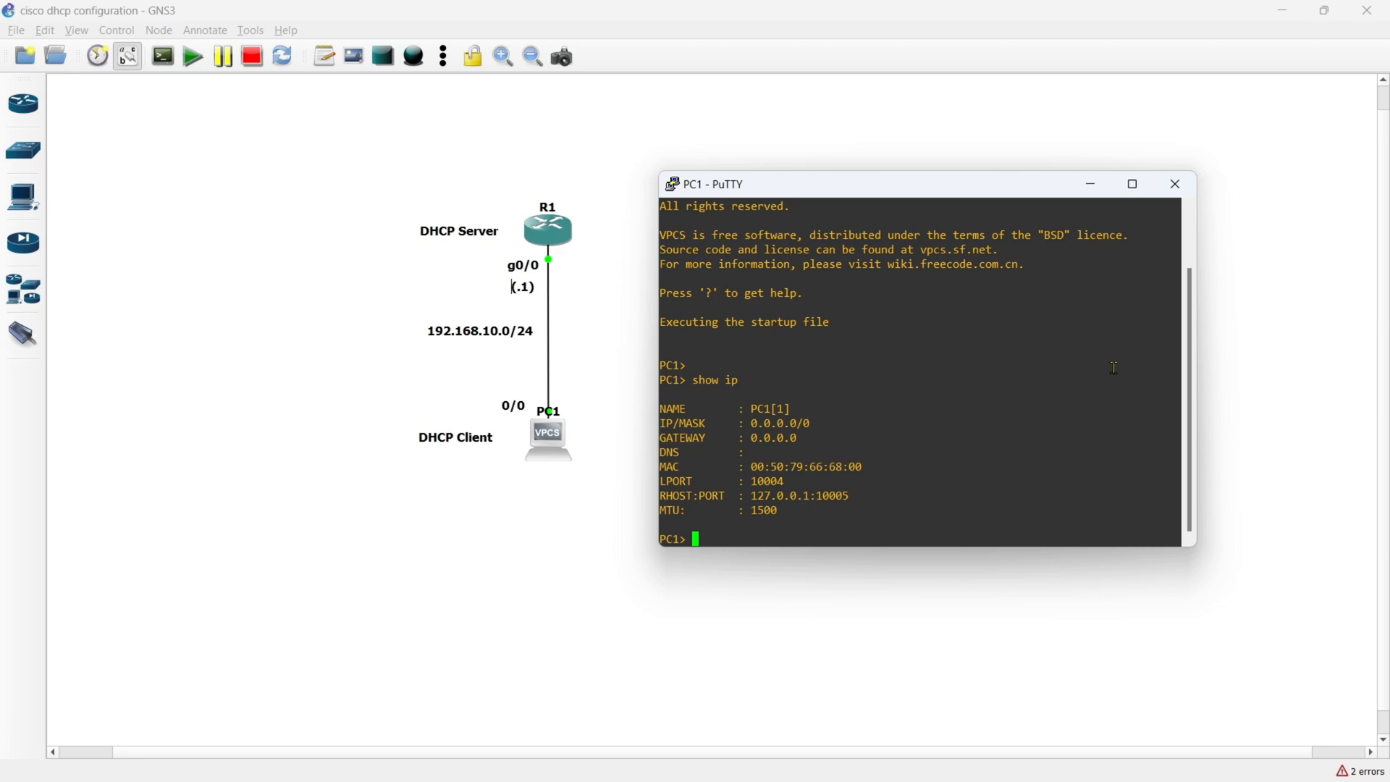
- Request an address for PC1 with ip dhcp and display its IP settings again
{"action": "type", "text": "ip dhcp"}
{"action": "key", "text": "Return"}
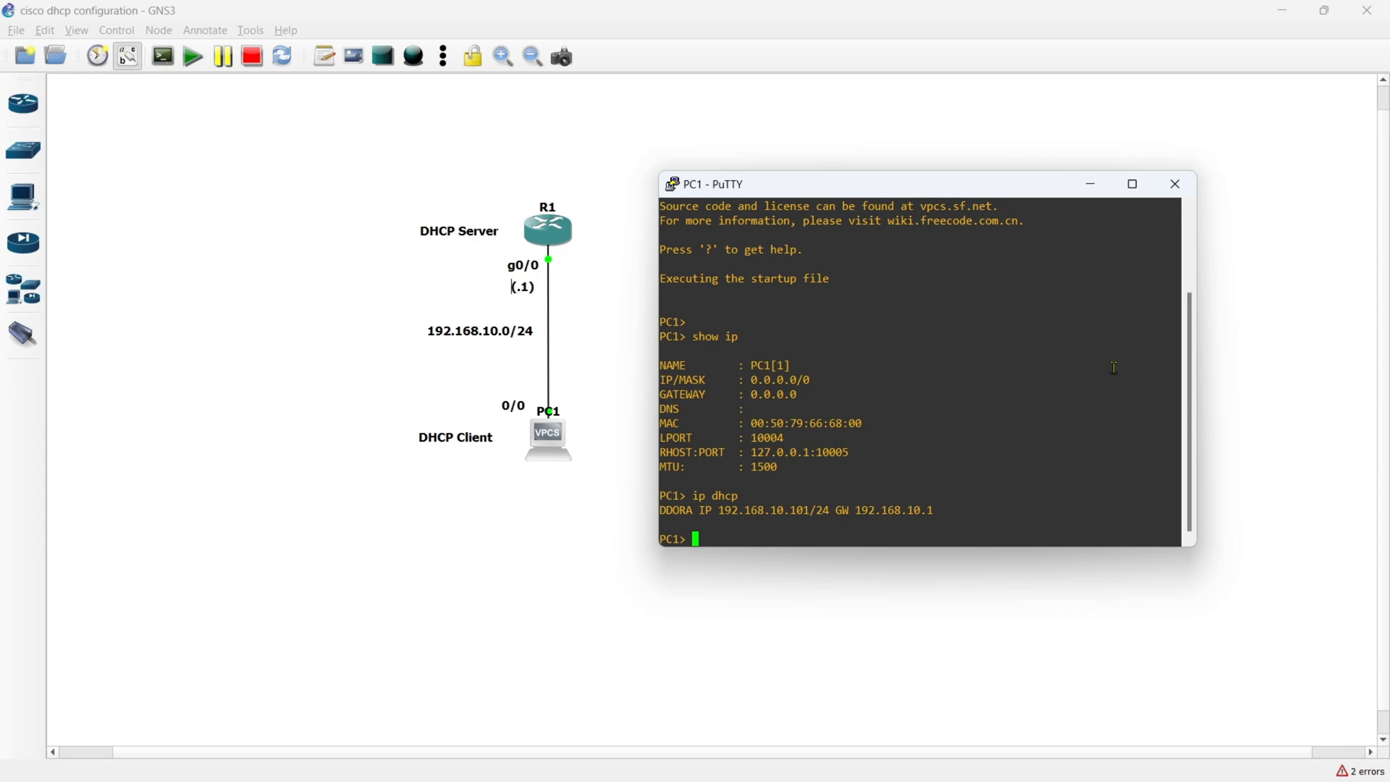
{"action": "type", "text": "show ip"}
{"action": "key", "text": "Return"}
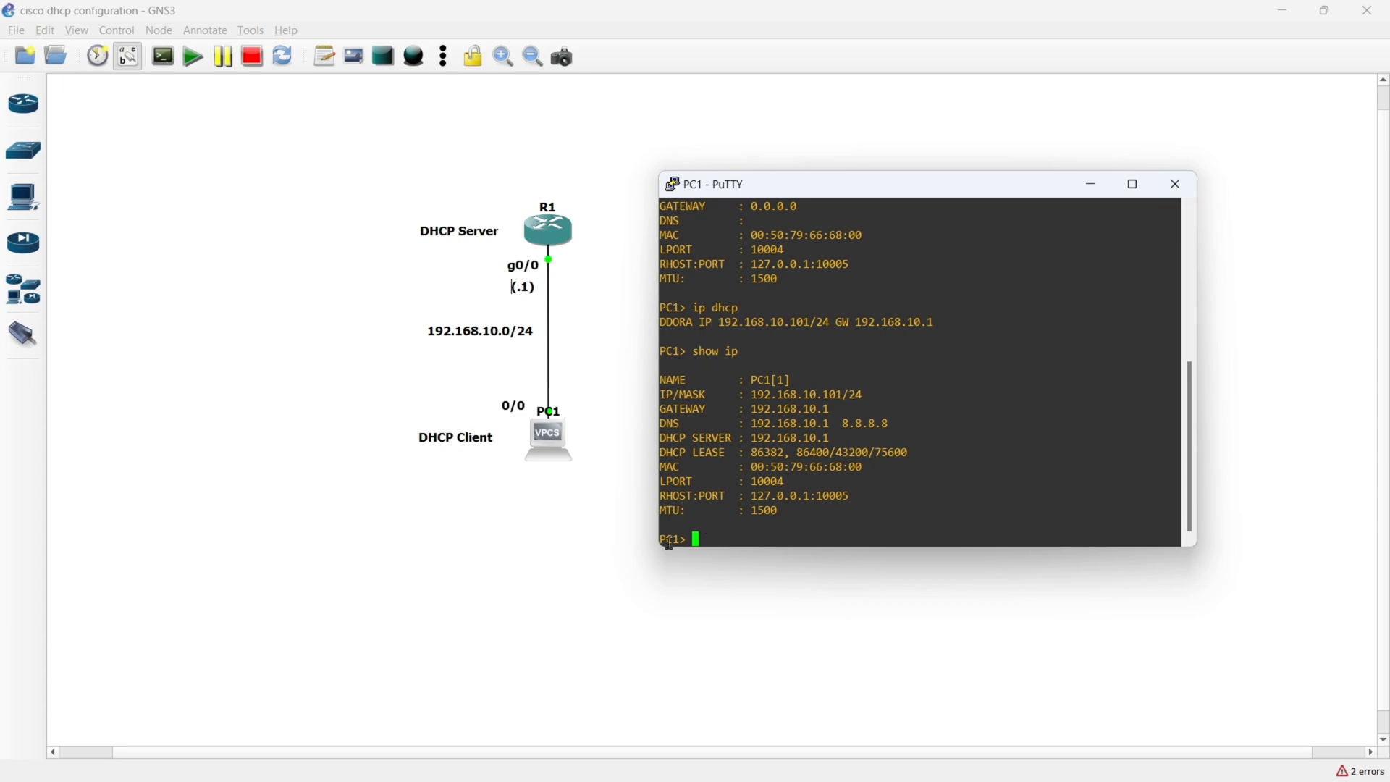
- Return to the topology and add an Ethernet switch beside R1
{"action": "left_click", "coordinate": [627, 563]}
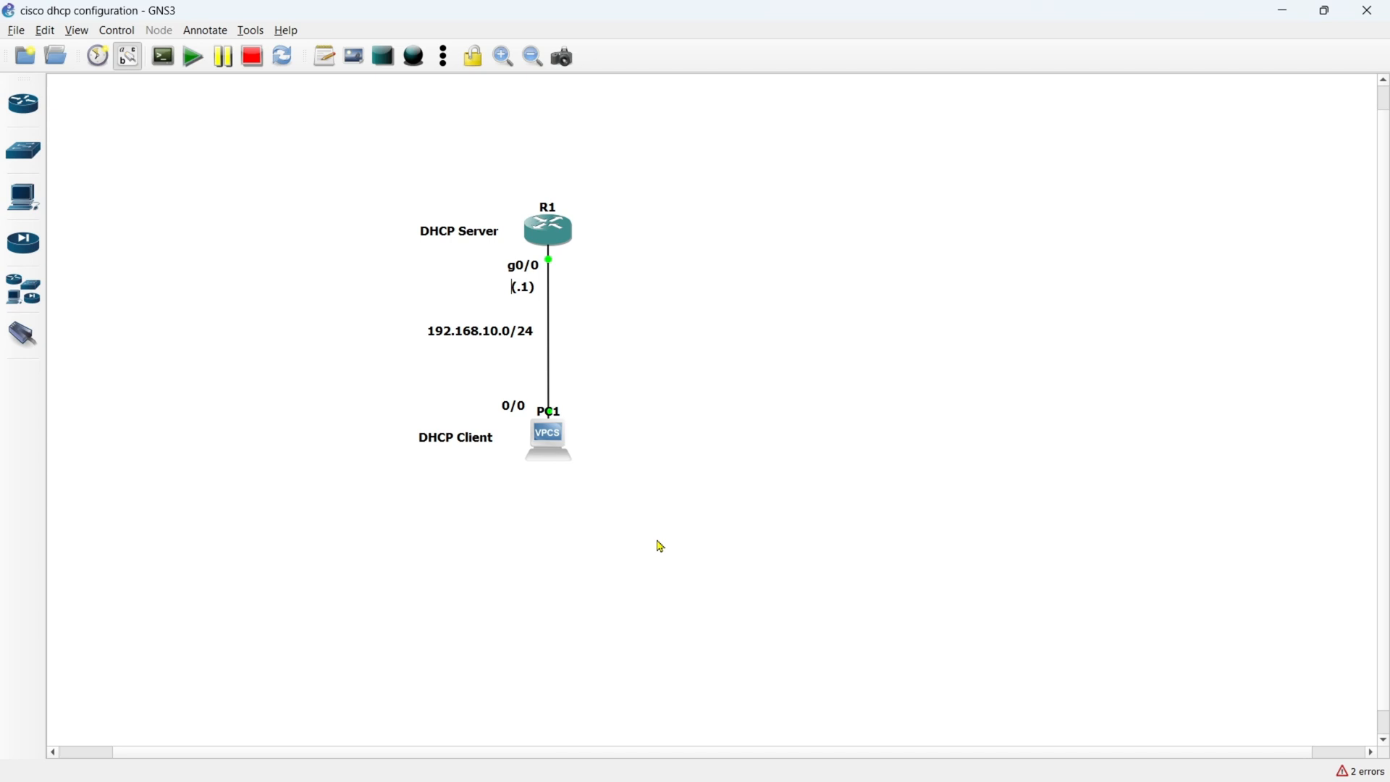
{"action": "left_click", "coordinate": [23, 149]}
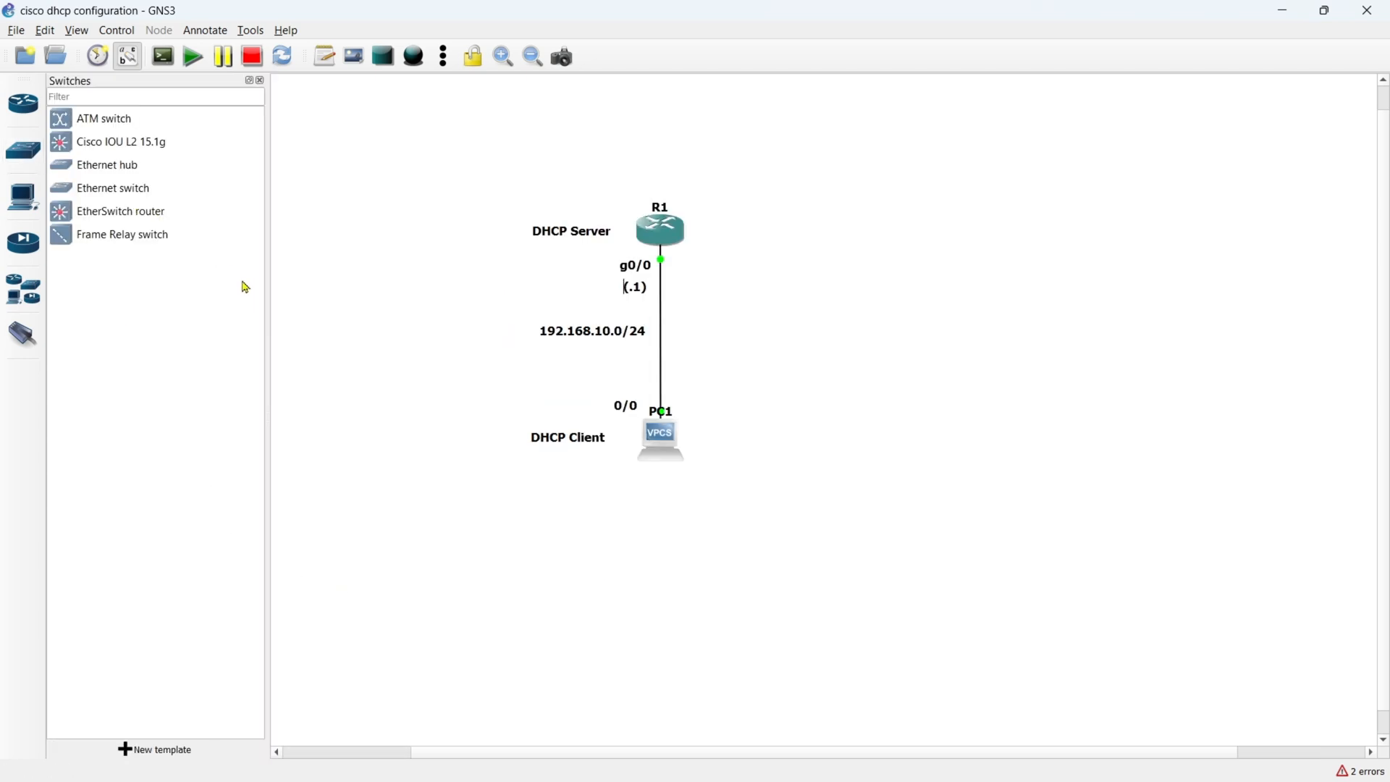
{"action": "left_click", "coordinate": [95, 196]}
{"action": "left_click_drag", "start_coordinate": [95, 195], "coordinate": [797, 282]}
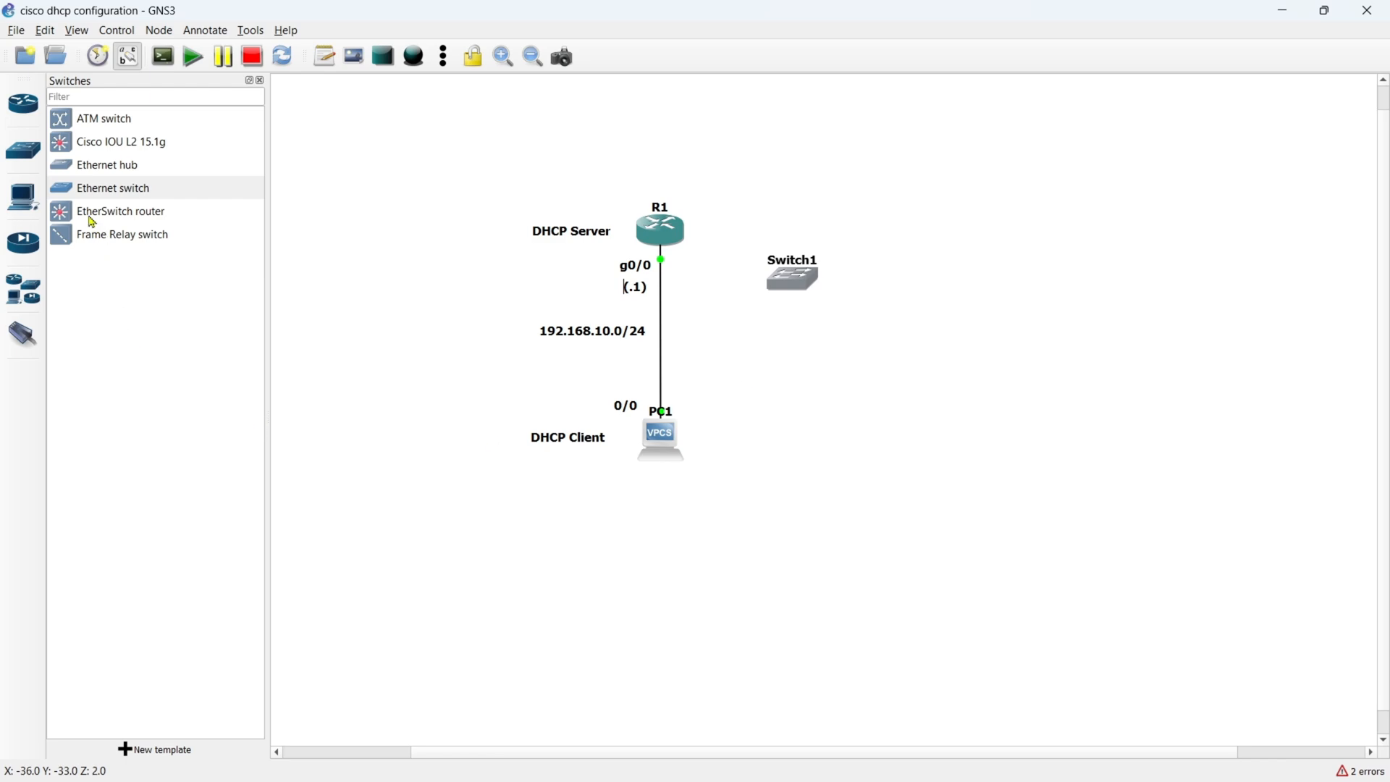
- Add a second VPCS host below Switch1 and a c7200 M7 router beside it
{"action": "left_click", "coordinate": [27, 205]}
{"action": "left_click_drag", "start_coordinate": [81, 281], "coordinate": [825, 420]}
{"action": "left_click", "coordinate": [720, 424]}
{"action": "left_click", "coordinate": [23, 103]}
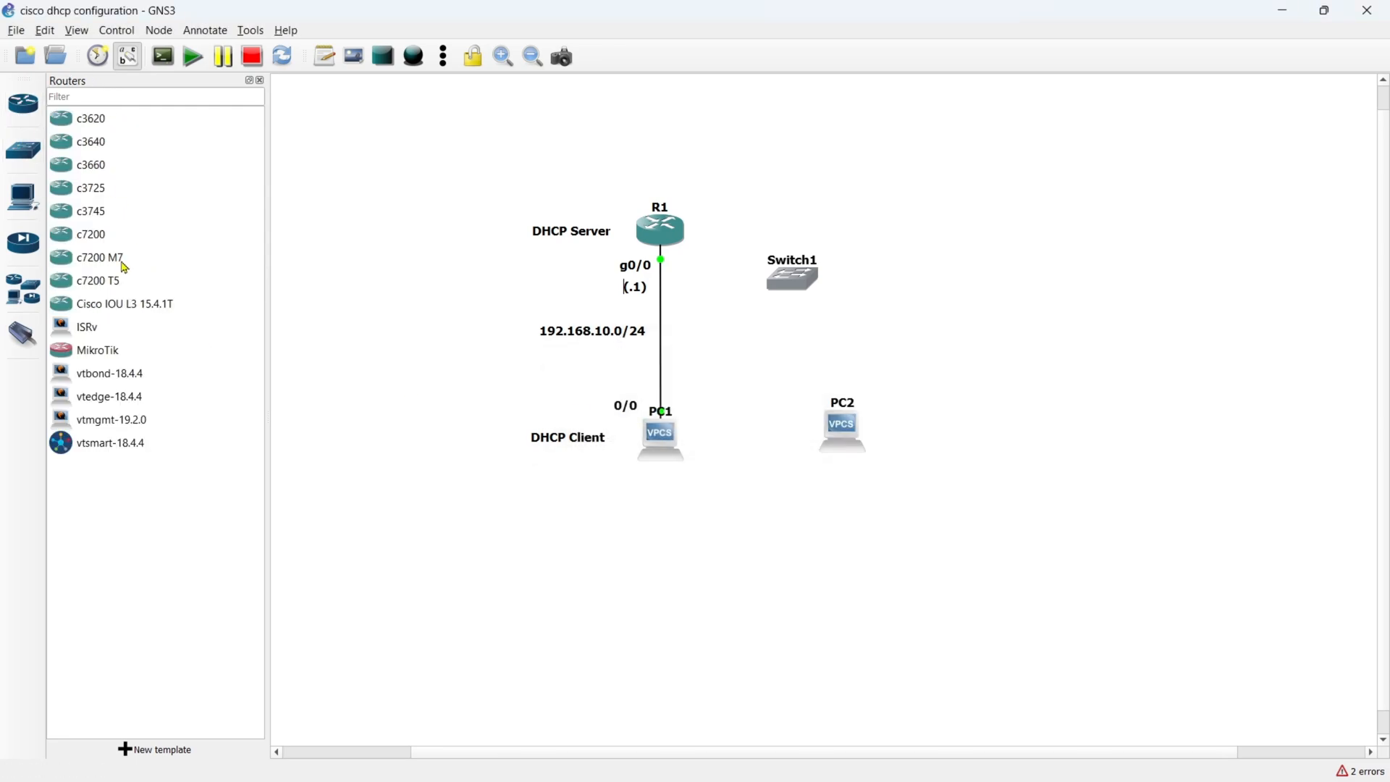
{"action": "left_click_drag", "start_coordinate": [124, 267], "coordinate": [991, 408]}
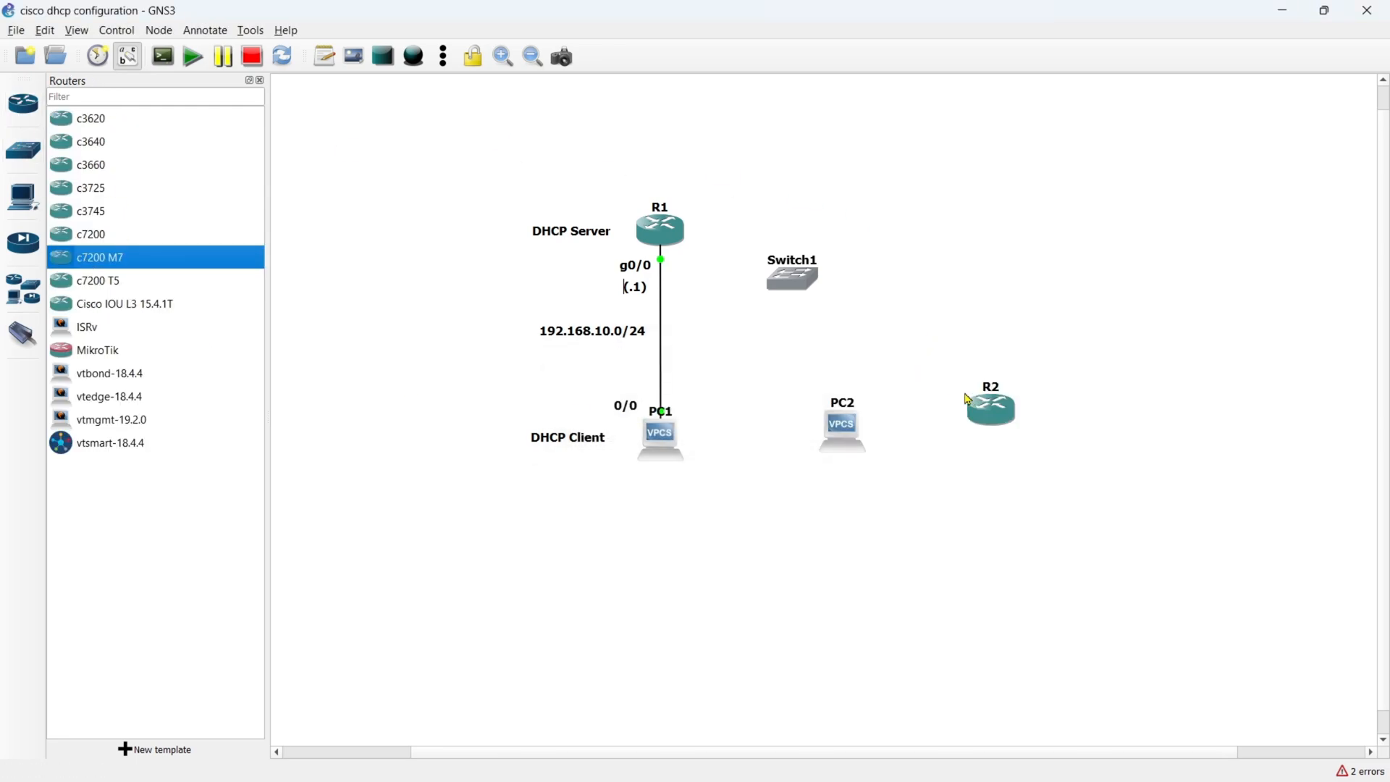
{"action": "left_click", "coordinate": [21, 109]}
- Link Switch1's Ethernet0 port to PC2's Ethernet0 port
{"action": "left_click", "coordinate": [23, 334]}
{"action": "left_click", "coordinate": [679, 278]}
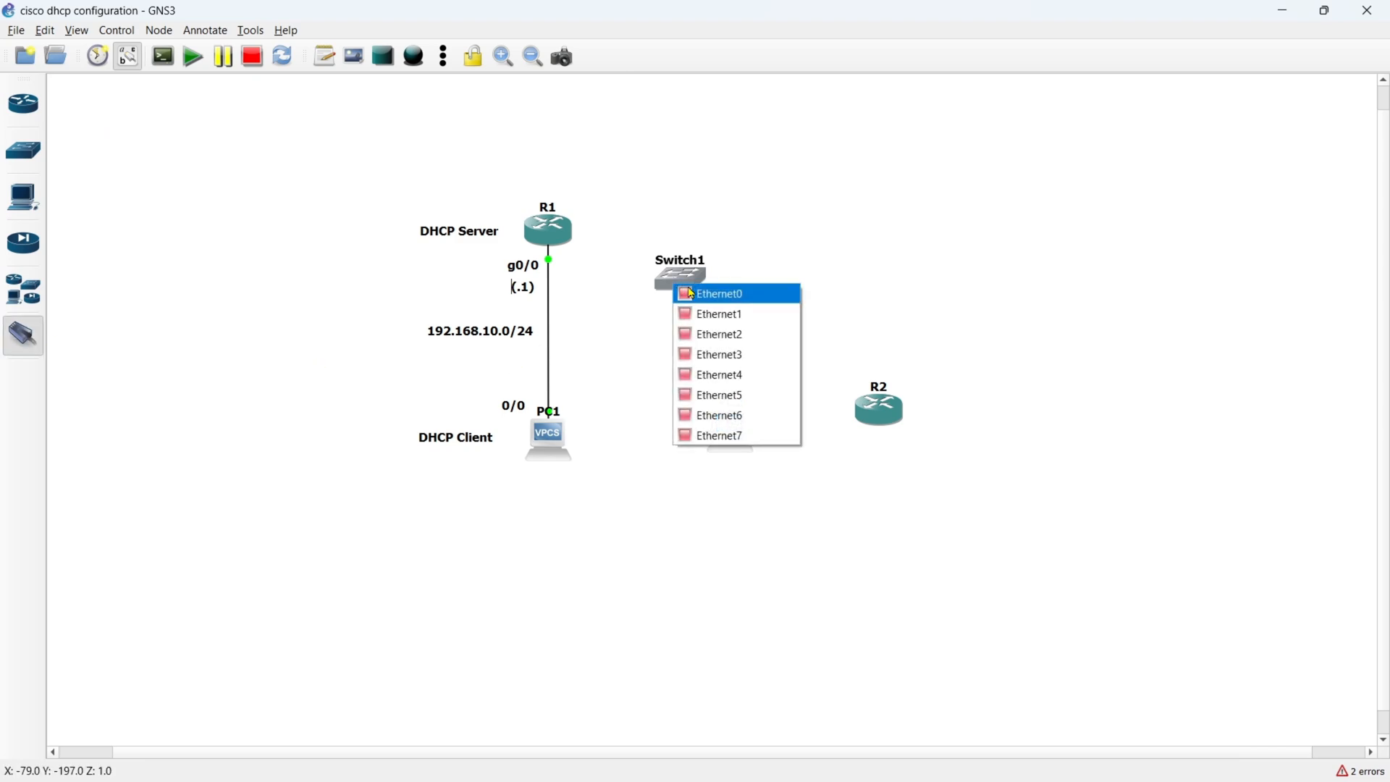
{"action": "left_click", "coordinate": [692, 293]}
{"action": "left_click", "coordinate": [722, 426]}
{"action": "left_click", "coordinate": [752, 439]}
- Link Switch1's Ethernet1 port to R2's GigabitEthernet0/0 interface
{"action": "left_click", "coordinate": [683, 278]}
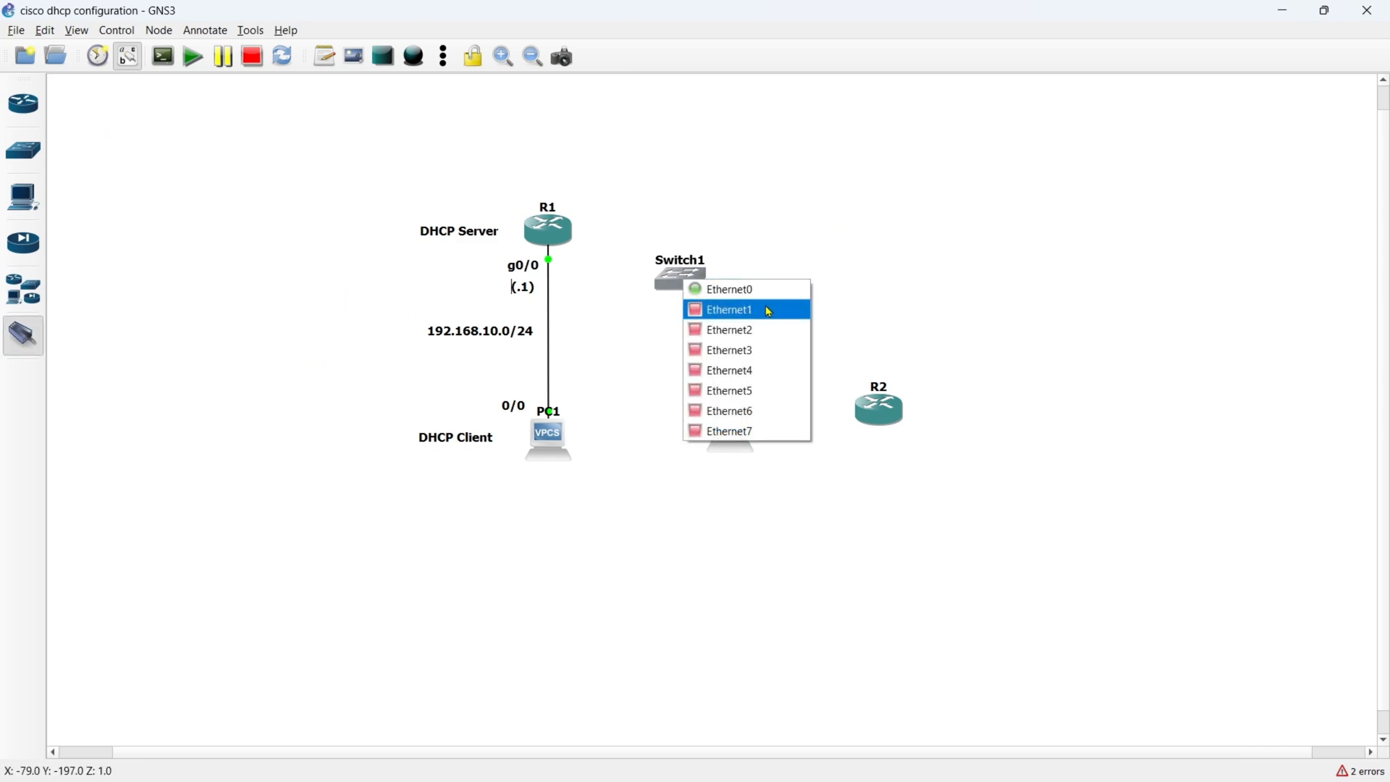
{"action": "left_click", "coordinate": [769, 312]}
{"action": "left_click", "coordinate": [878, 407]}
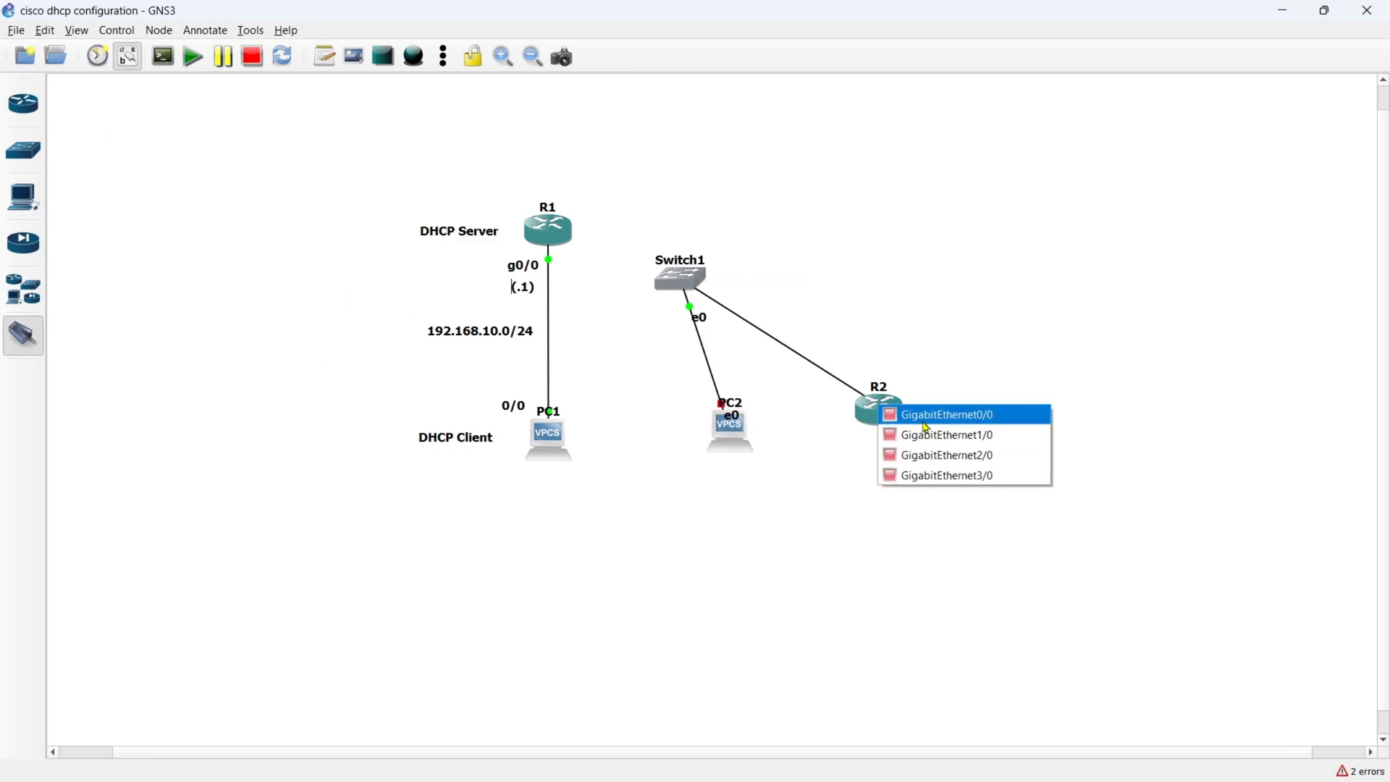
{"action": "left_click", "coordinate": [983, 424]}
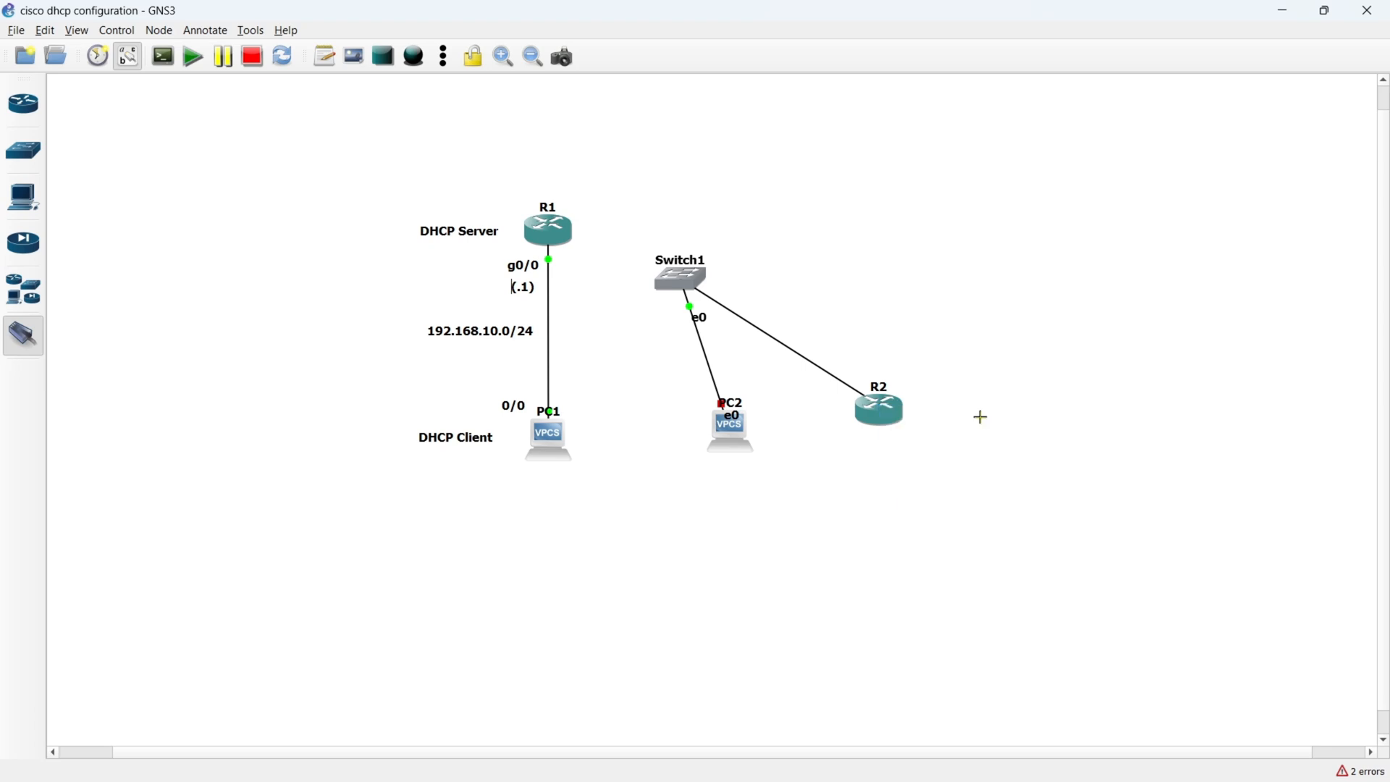
- Link R1's GigabitEthernet1/0 interface to Switch1's Ethernet2 port and finish adding links
{"action": "left_click", "coordinate": [555, 239]}
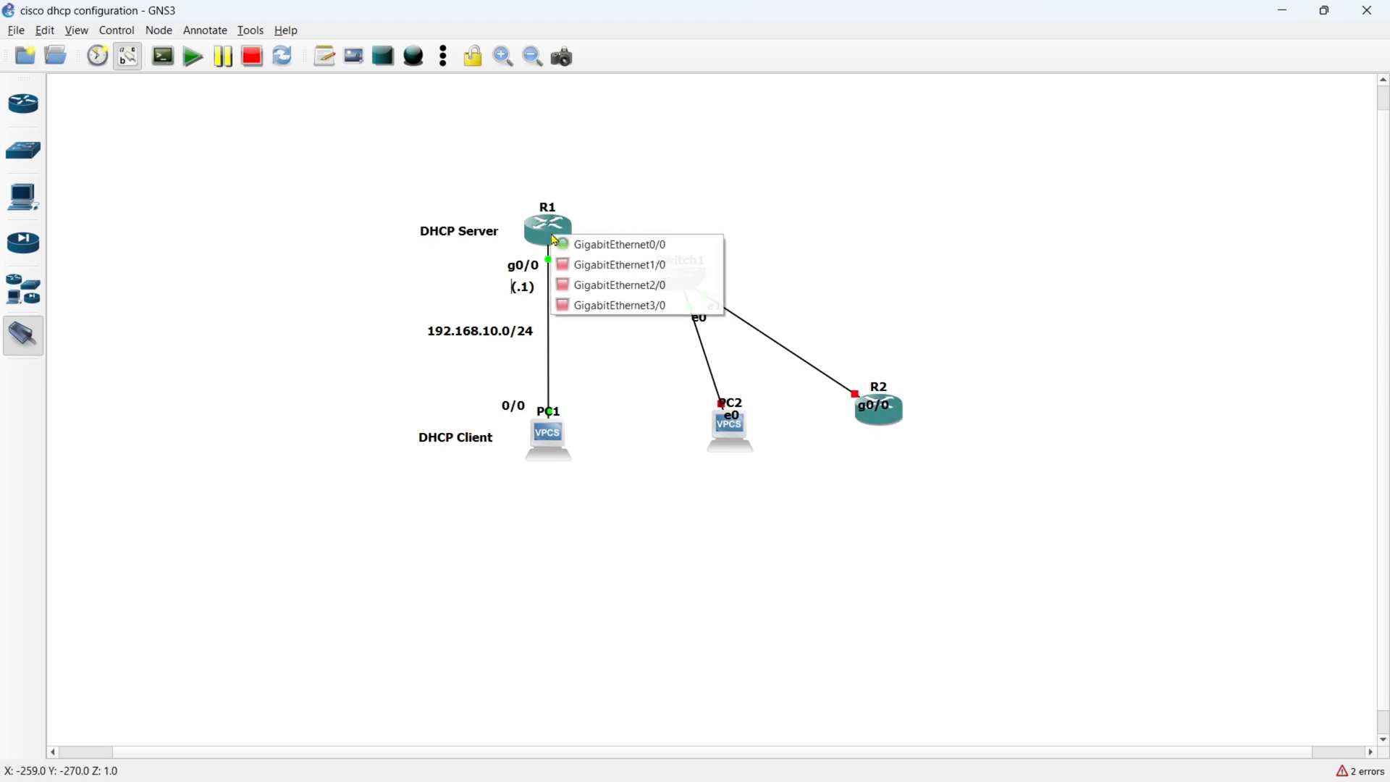
{"action": "left_click", "coordinate": [629, 272]}
{"action": "left_click", "coordinate": [679, 281]}
{"action": "left_click", "coordinate": [695, 329]}
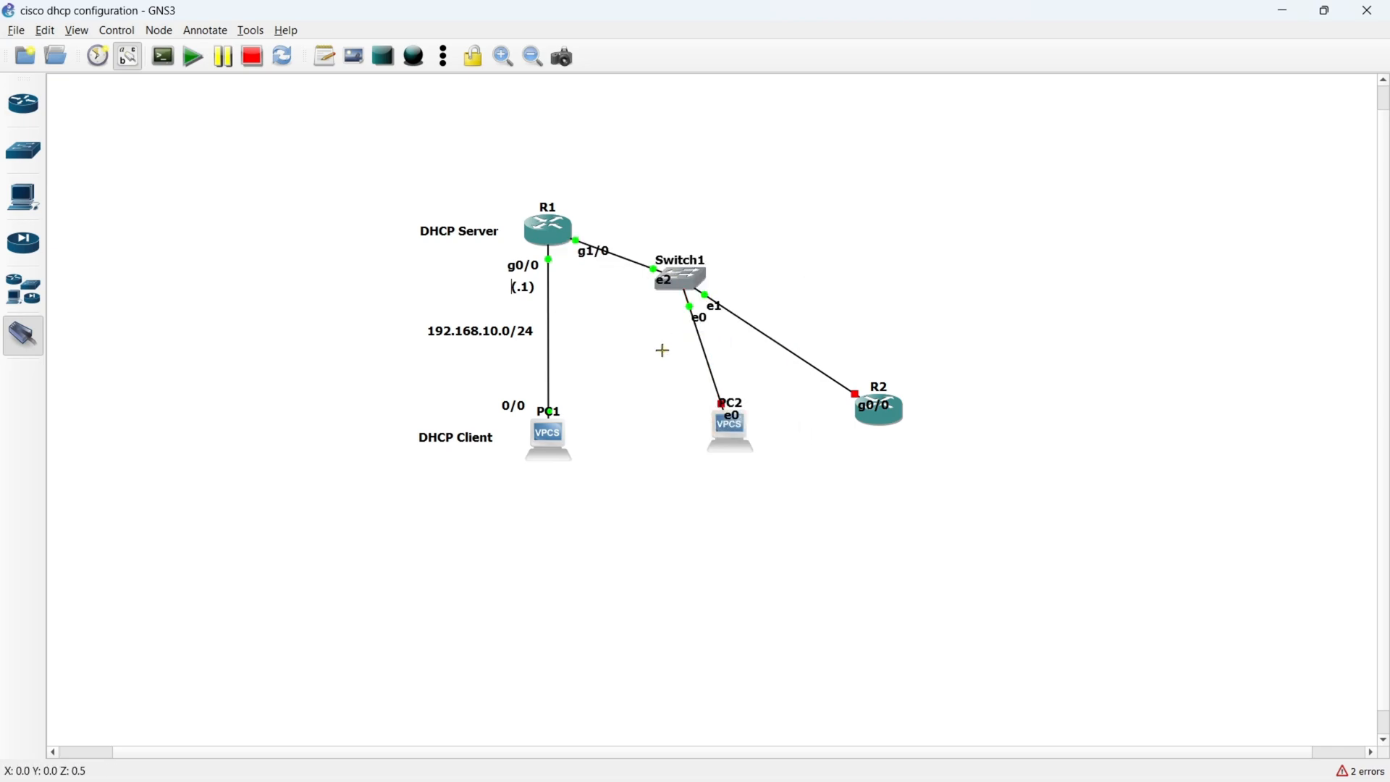
{"action": "key", "text": "Escape"}
- Start PC2 and move R1's g1/0 label and R2's g0/0 label clear of the links and devices
{"action": "left_click_drag", "start_coordinate": [600, 249], "coordinate": [605, 228]}
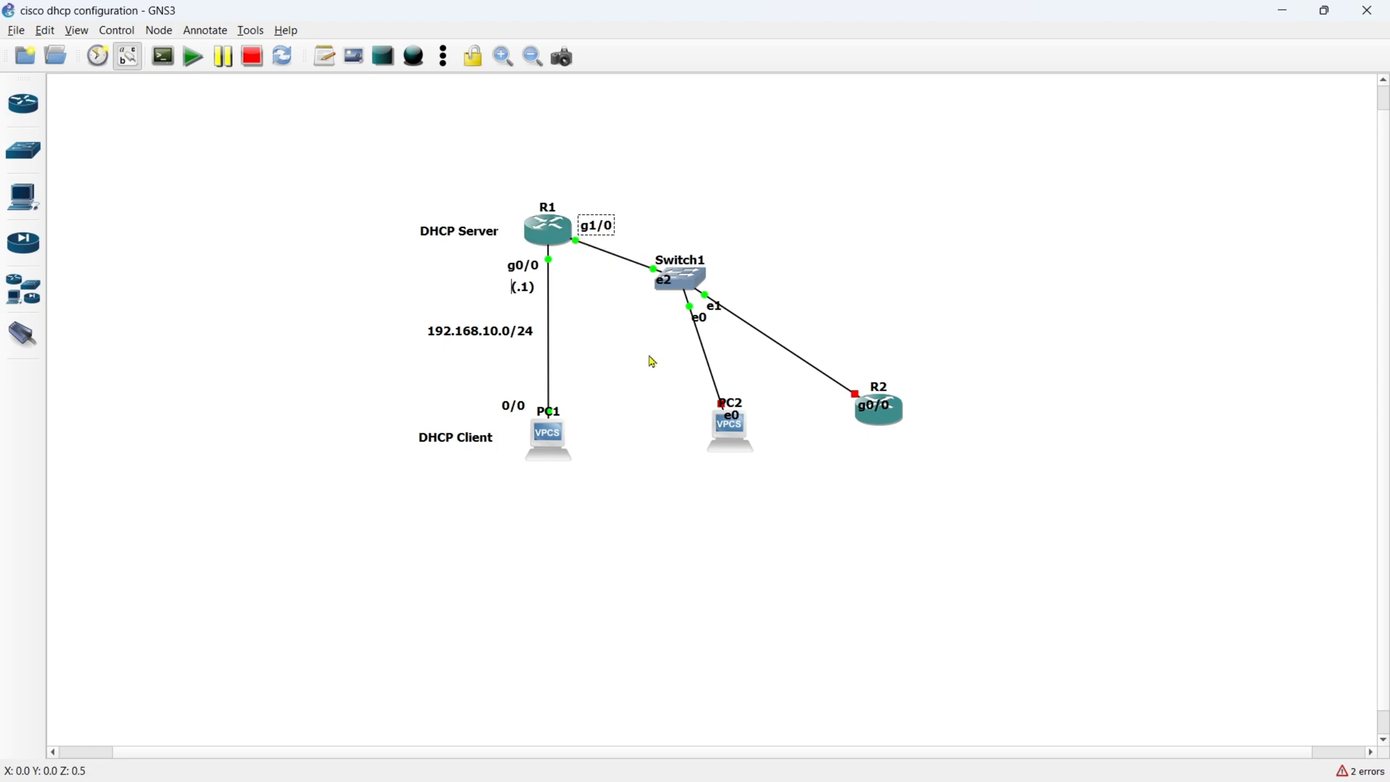
{"action": "right_click", "coordinate": [734, 452]}
{"action": "left_click", "coordinate": [775, 58]}
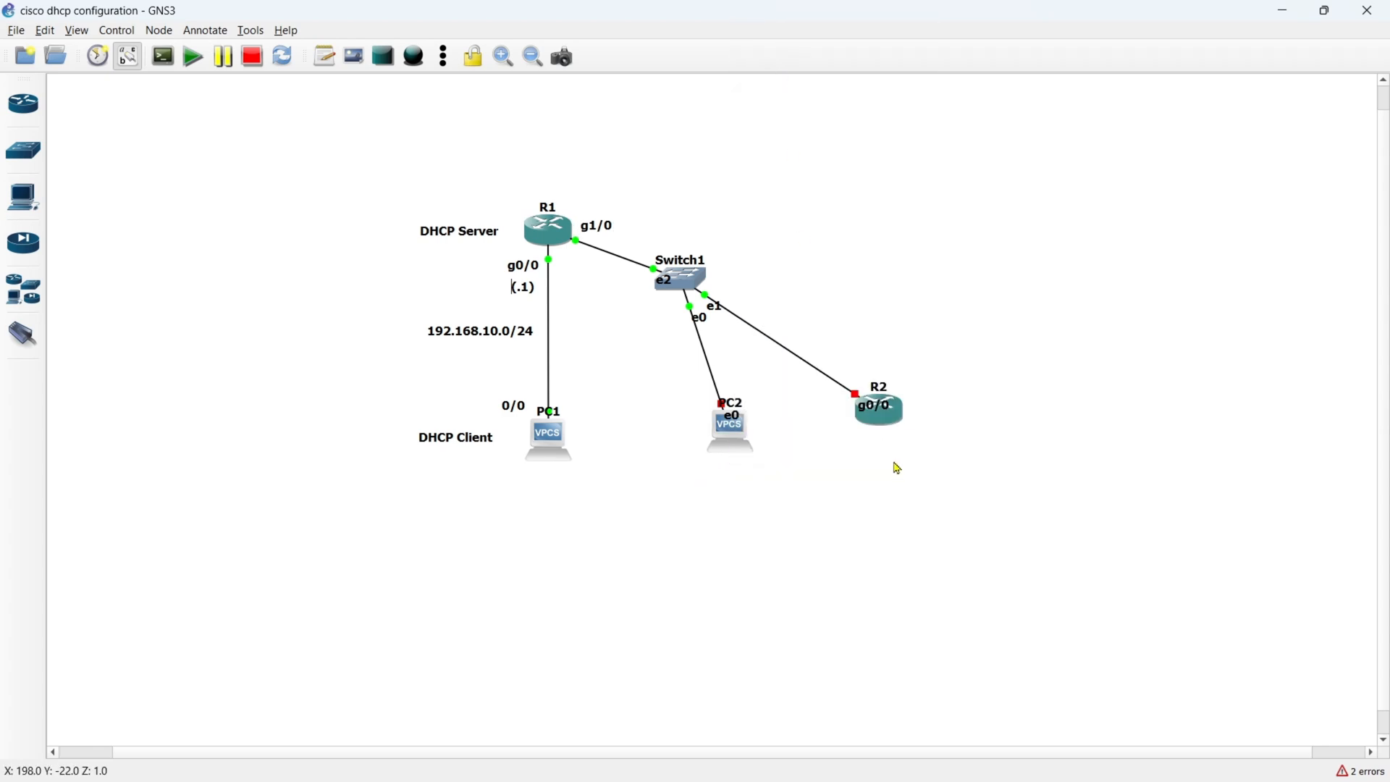
{"action": "right_click", "coordinate": [879, 405]}
{"action": "left_click", "coordinate": [834, 249]}
{"action": "left_click_drag", "start_coordinate": [871, 410], "coordinate": [862, 373]}
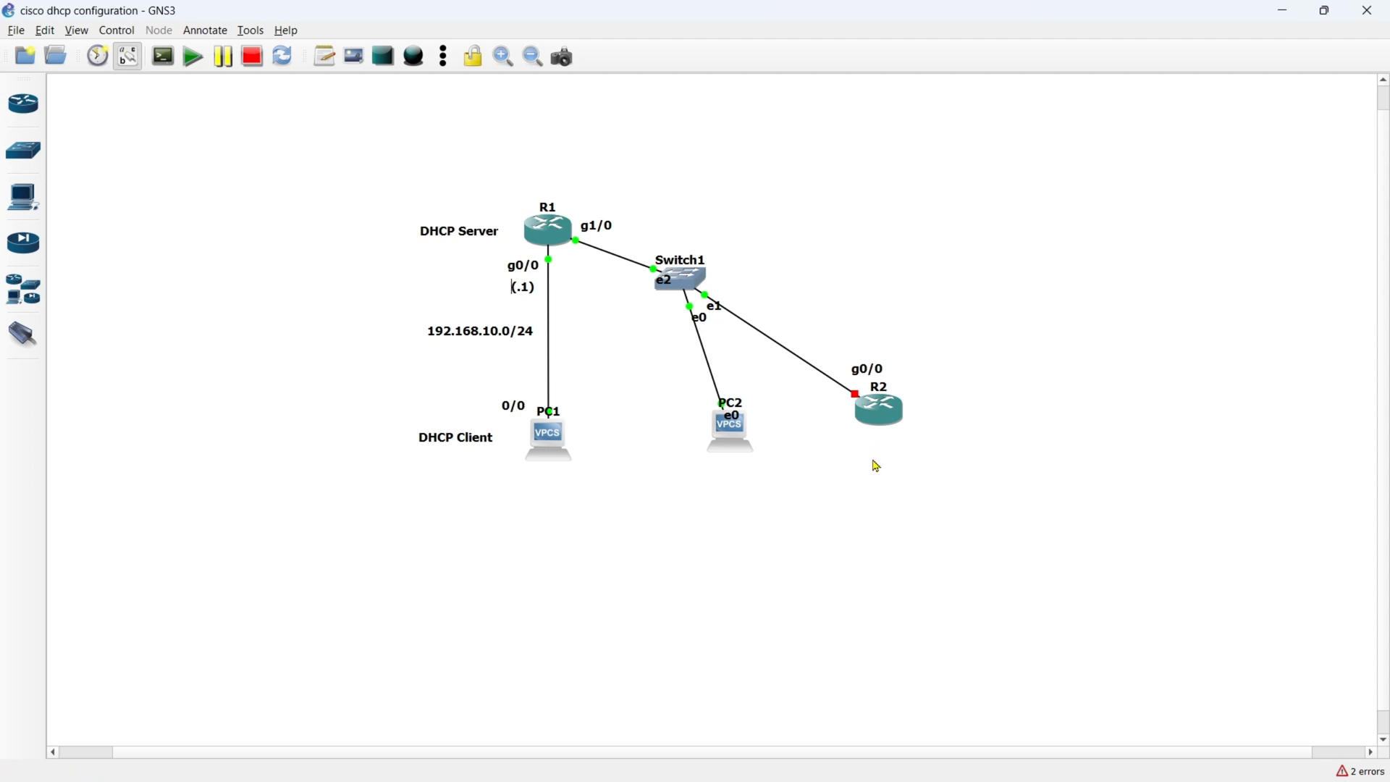
- Duplicate the DHCP Client label and place the copy beside R2
{"action": "right_click", "coordinate": [457, 437]}
{"action": "left_click", "coordinate": [496, 446]}
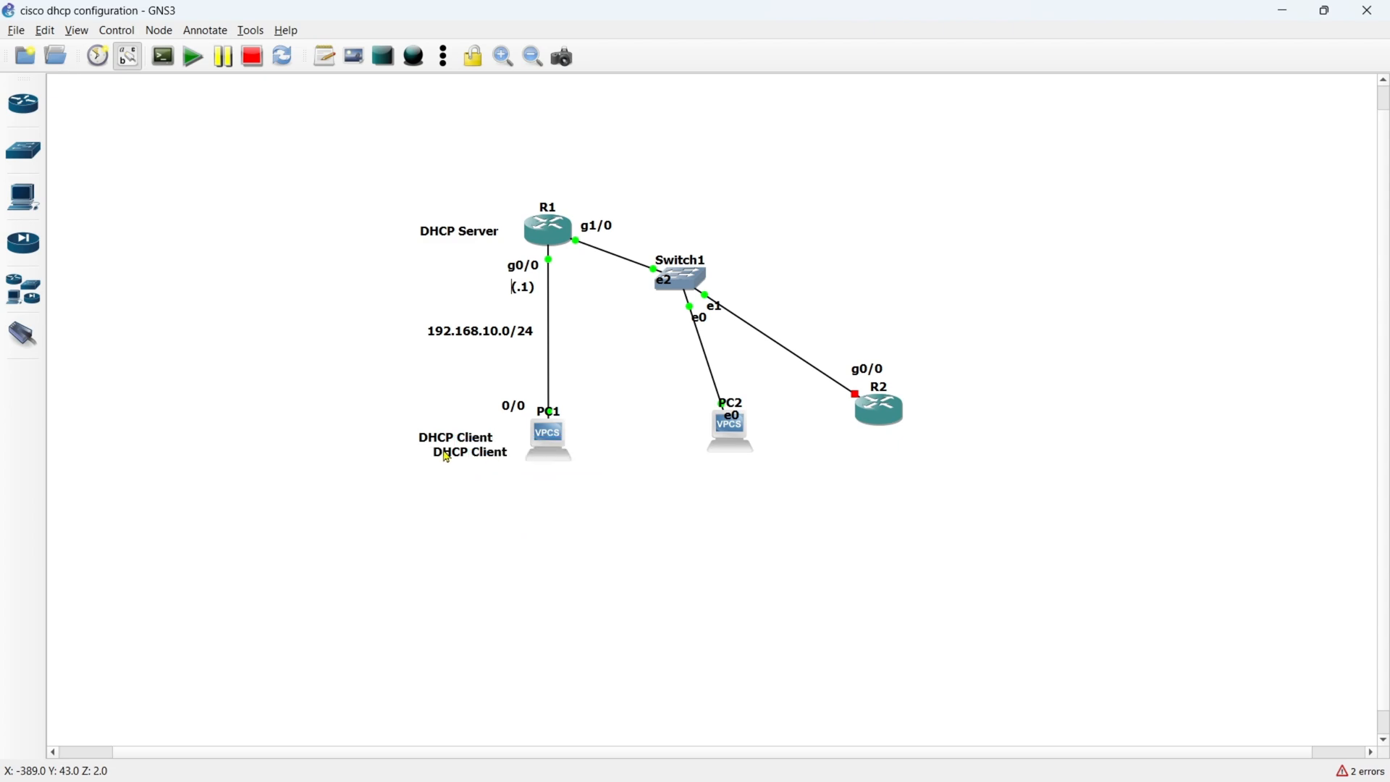
{"action": "left_click_drag", "start_coordinate": [492, 454], "coordinate": [943, 418]}
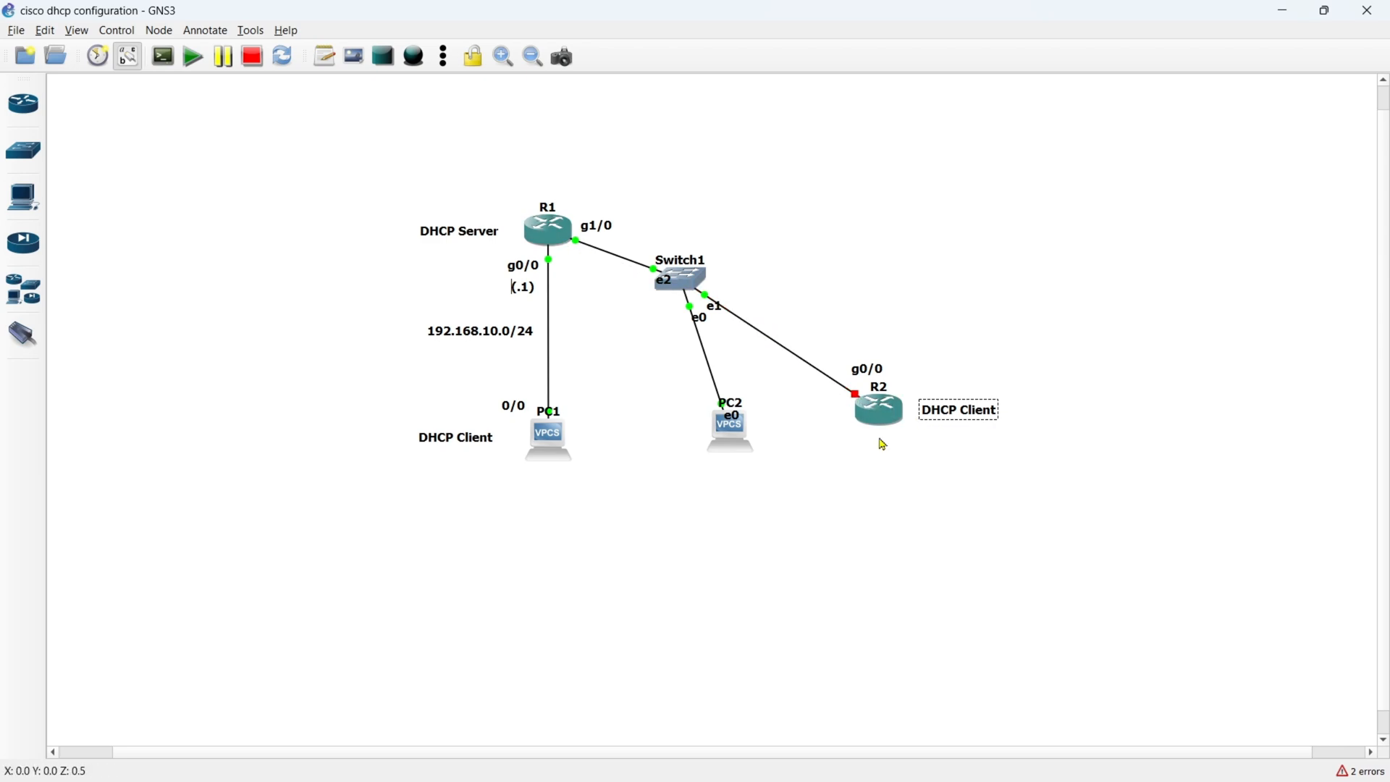
- Change R2's symbol to the client symbol from the Affinity-circle-green set, filtering the library for client
{"action": "right_click", "coordinate": [878, 409]}
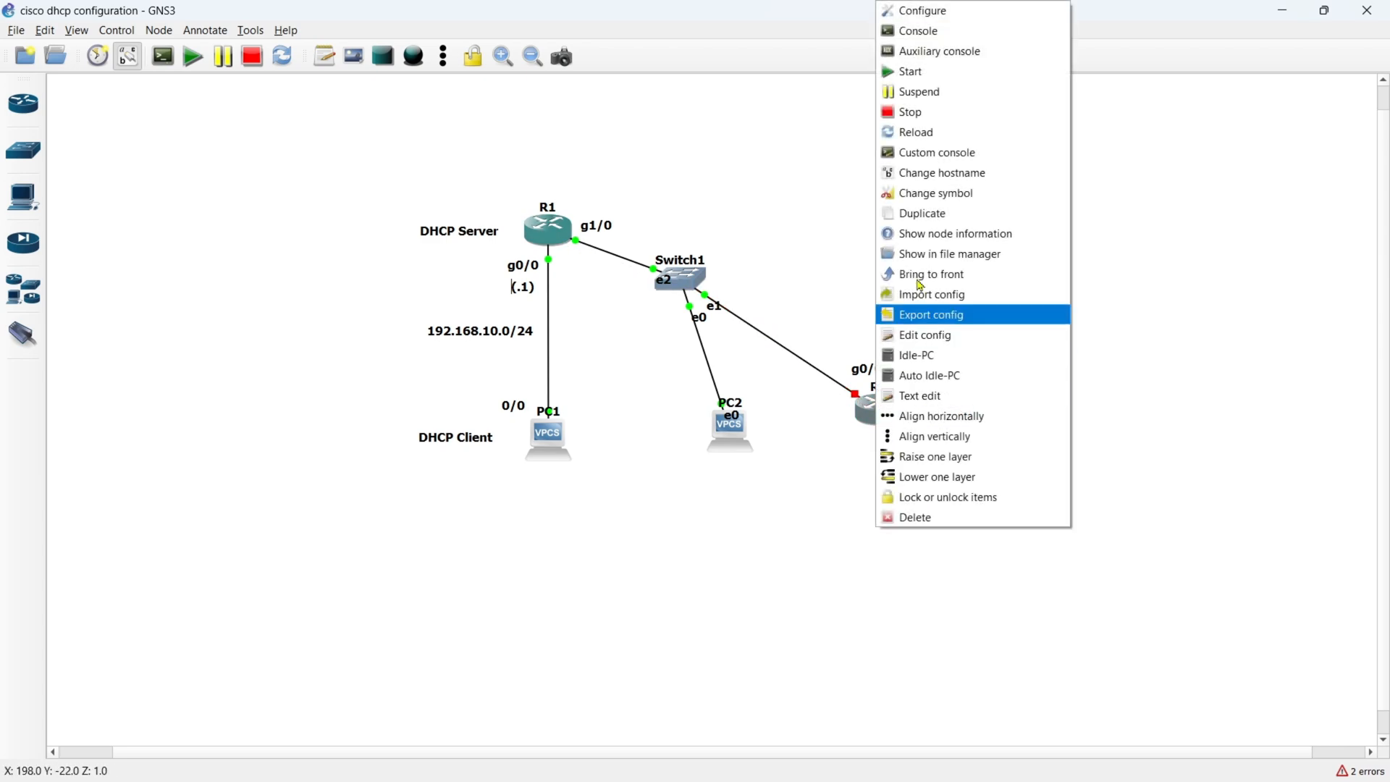
{"action": "left_click", "coordinate": [946, 197]}
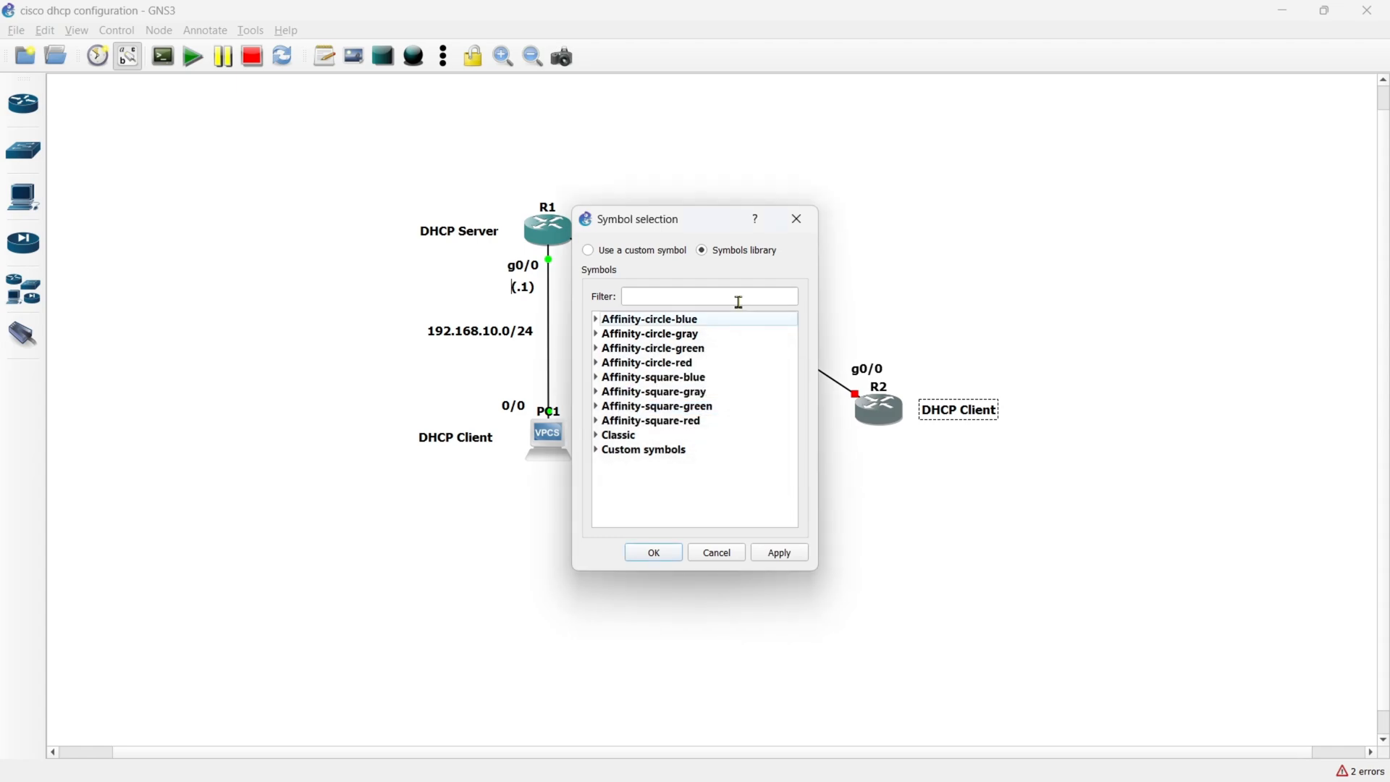
{"action": "left_click", "coordinate": [685, 295]}
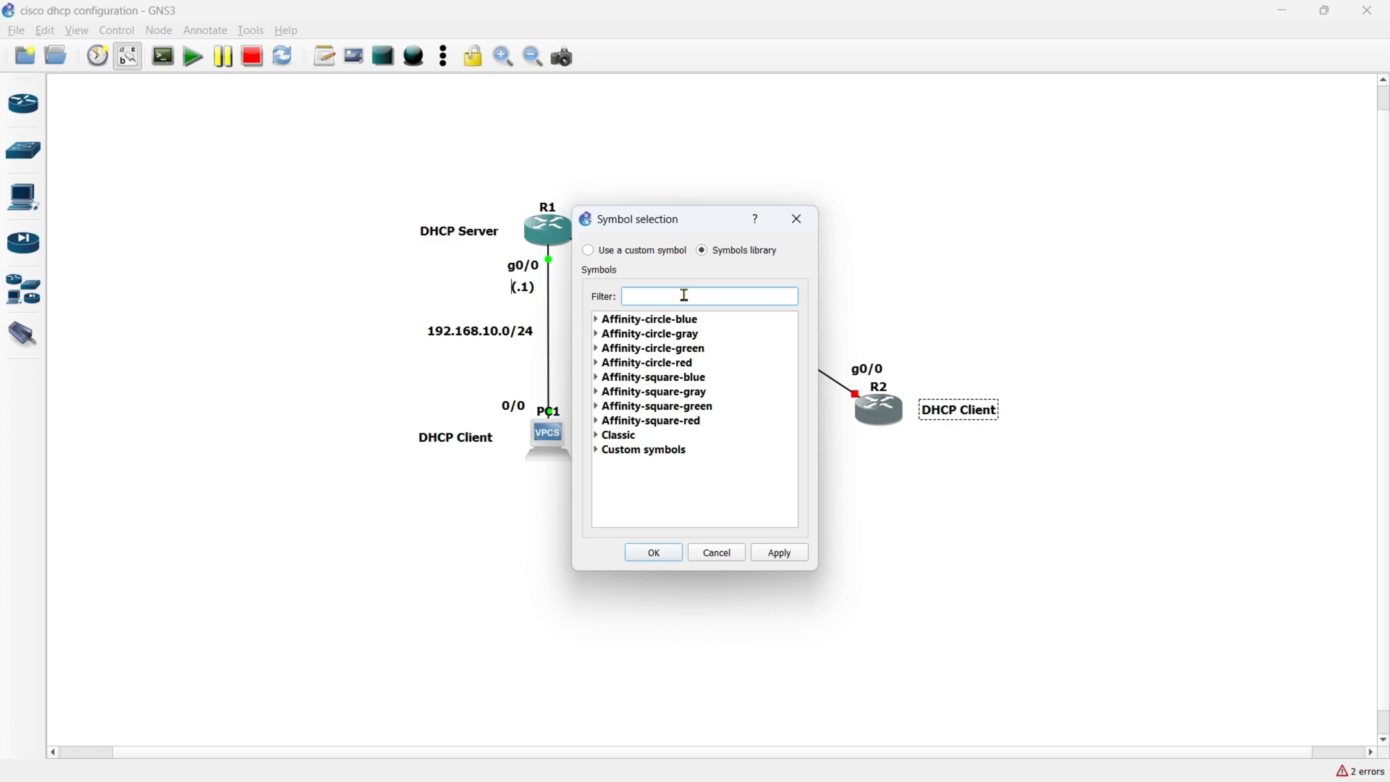
{"action": "type", "text": "client"}
{"action": "left_click", "coordinate": [598, 349]}
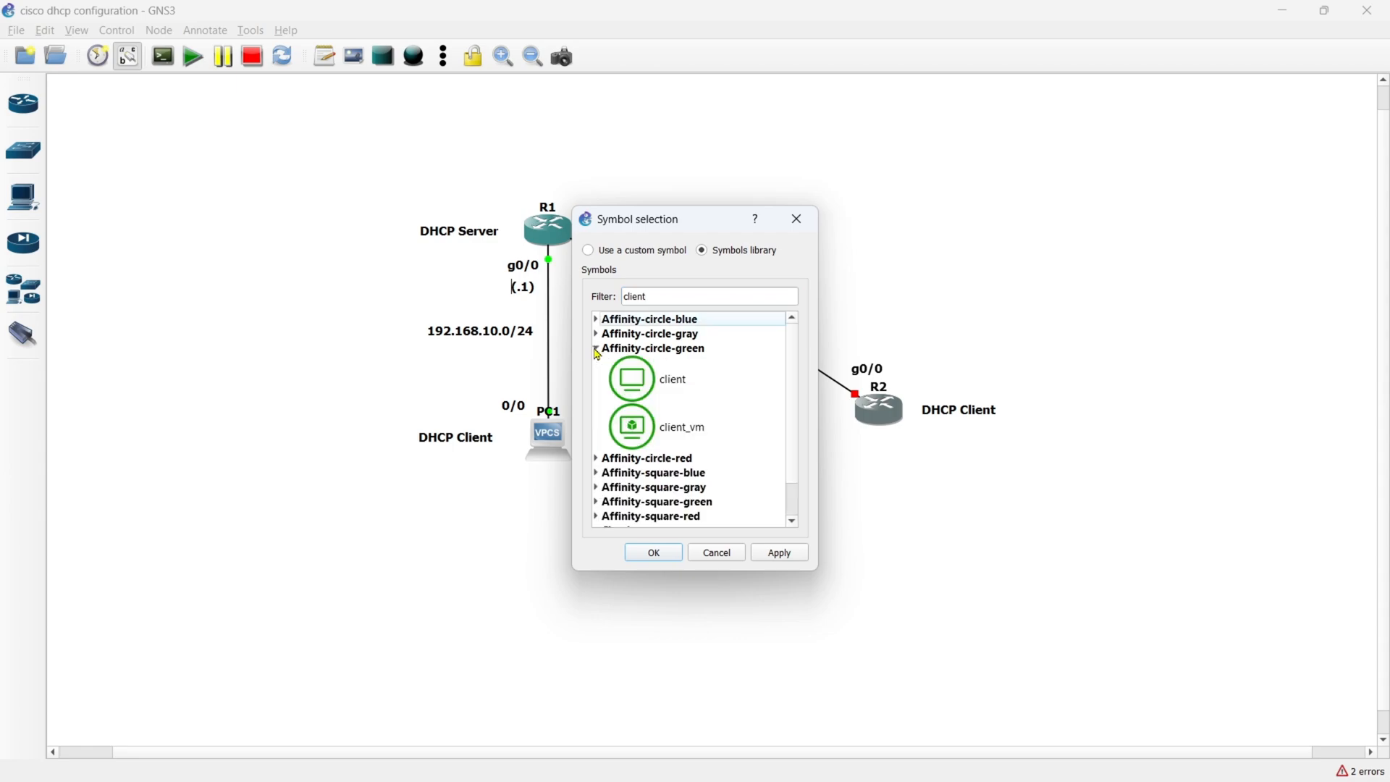
{"action": "left_click", "coordinate": [634, 388]}
{"action": "left_click", "coordinate": [771, 558]}
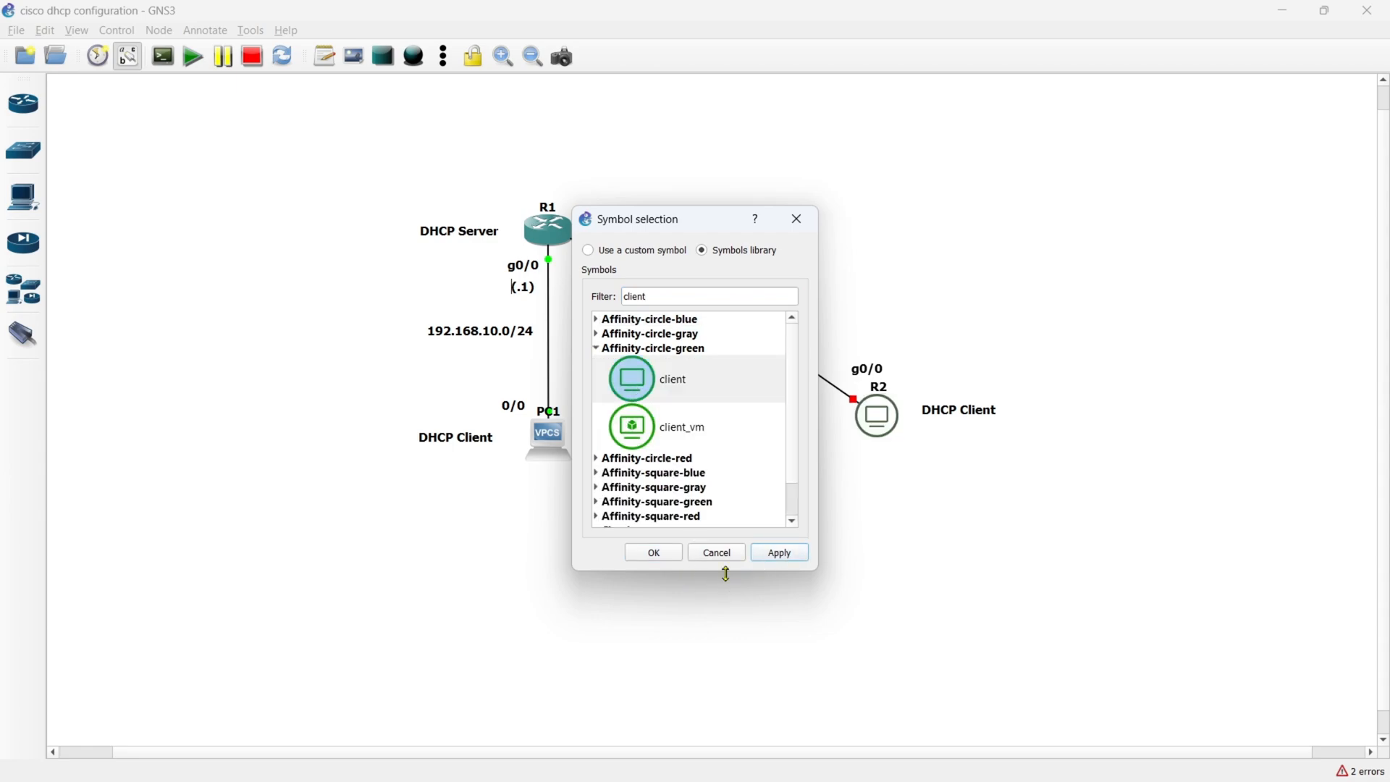
{"action": "left_click", "coordinate": [654, 554]}
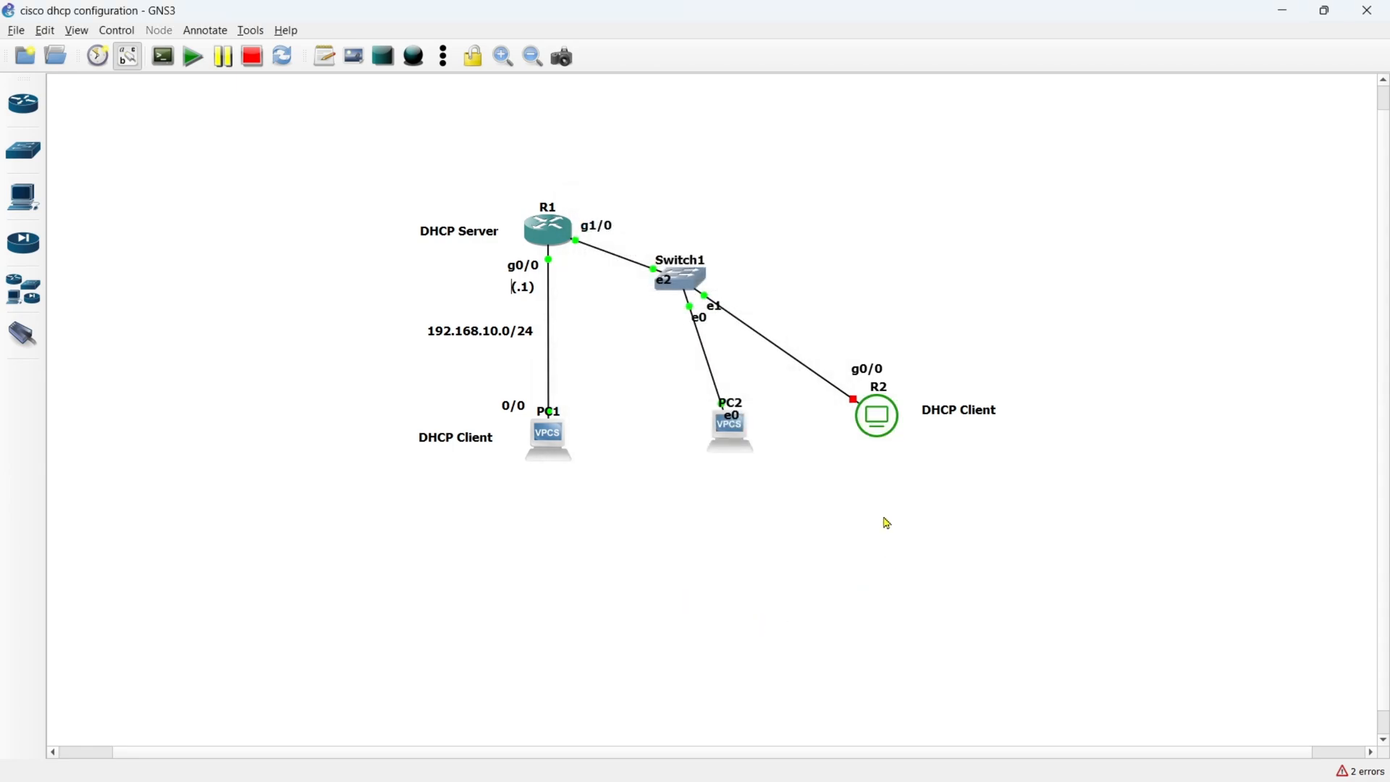
- Align R2 and its DHCP Client label closer together, and start R2
{"action": "left_click_drag", "start_coordinate": [881, 420], "coordinate": [928, 405]}
{"action": "left_click", "coordinate": [882, 478]}
{"action": "left_click", "coordinate": [910, 467]}
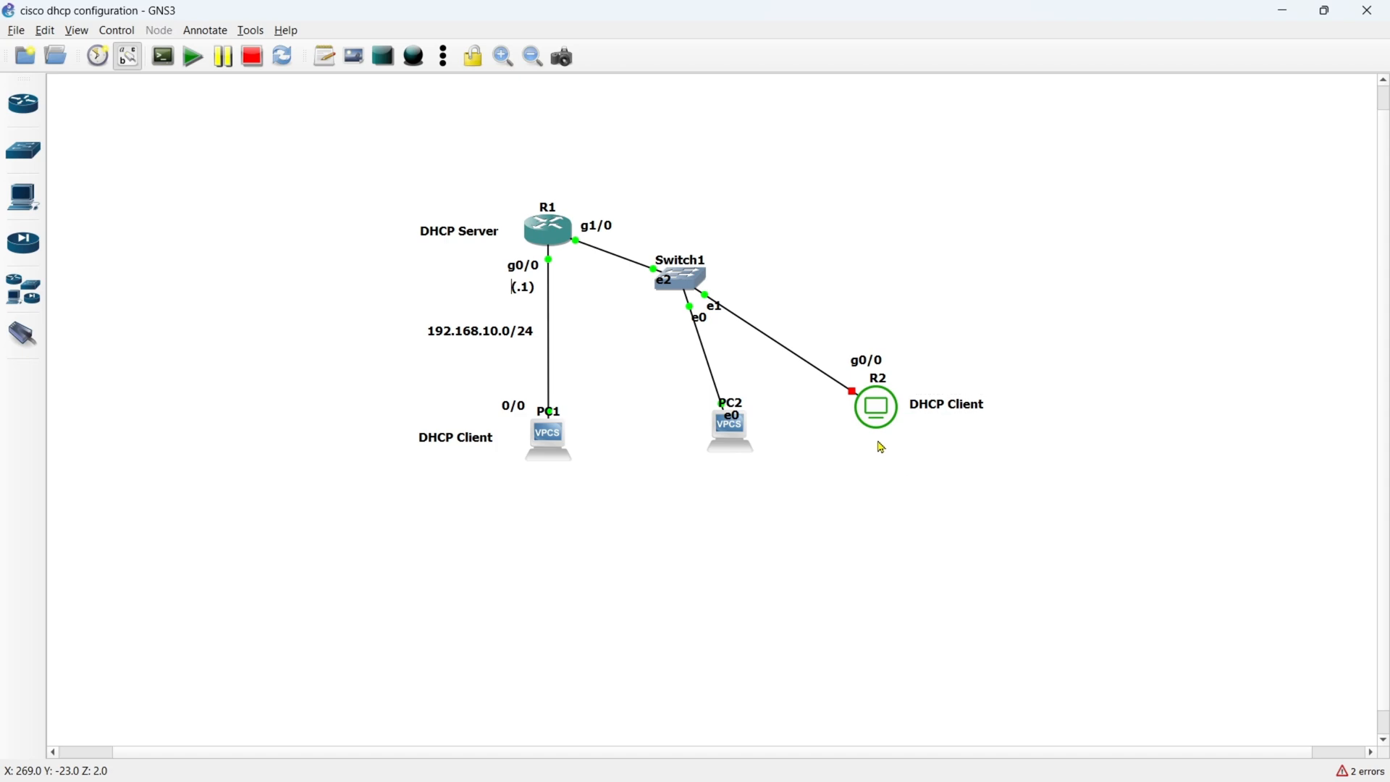
{"action": "right_click", "coordinate": [869, 400]}
{"action": "left_click", "coordinate": [914, 75]}
- Duplicate the 192.168.10.0/24 label and place the copy just above and beyond Switch1
{"action": "right_click", "coordinate": [454, 340]}
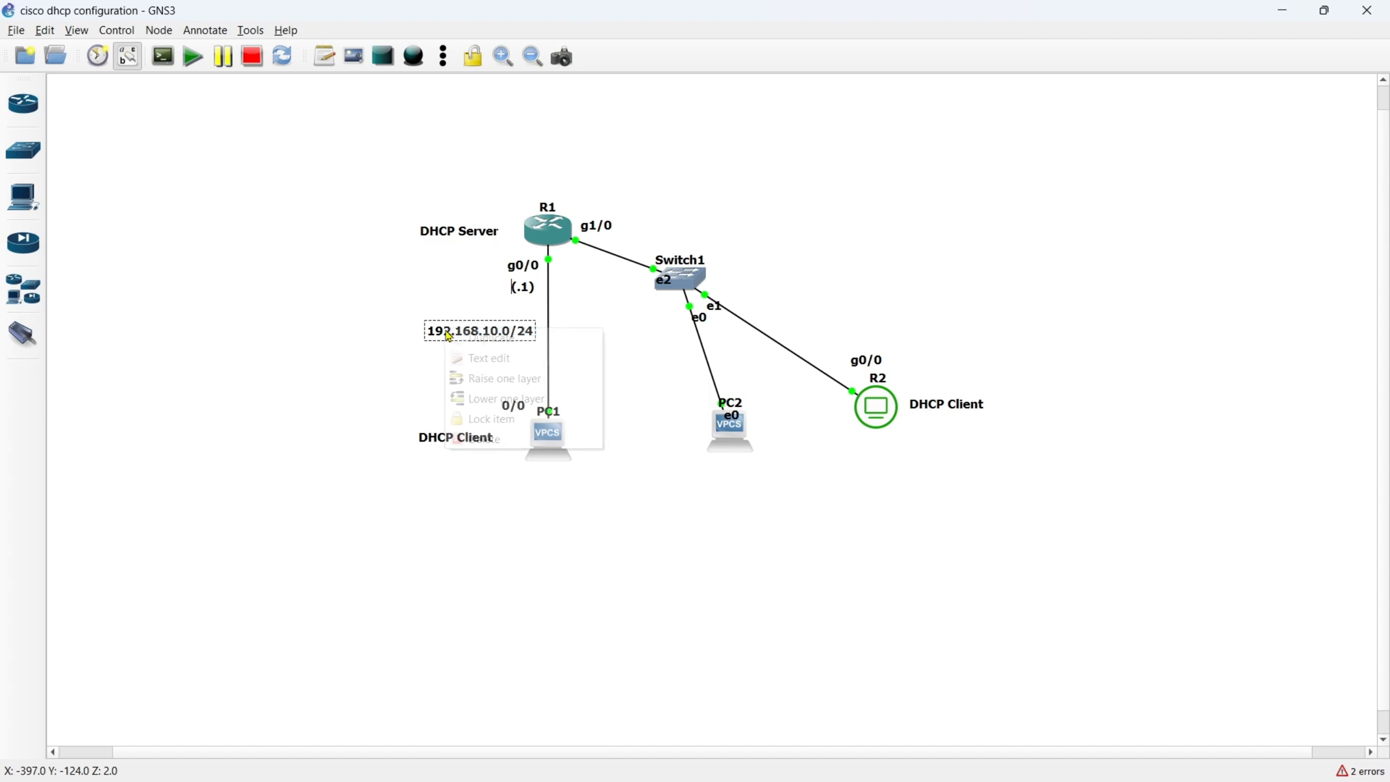
{"action": "left_click", "coordinate": [485, 362]}
{"action": "left_click_drag", "start_coordinate": [461, 359], "coordinate": [737, 232]}
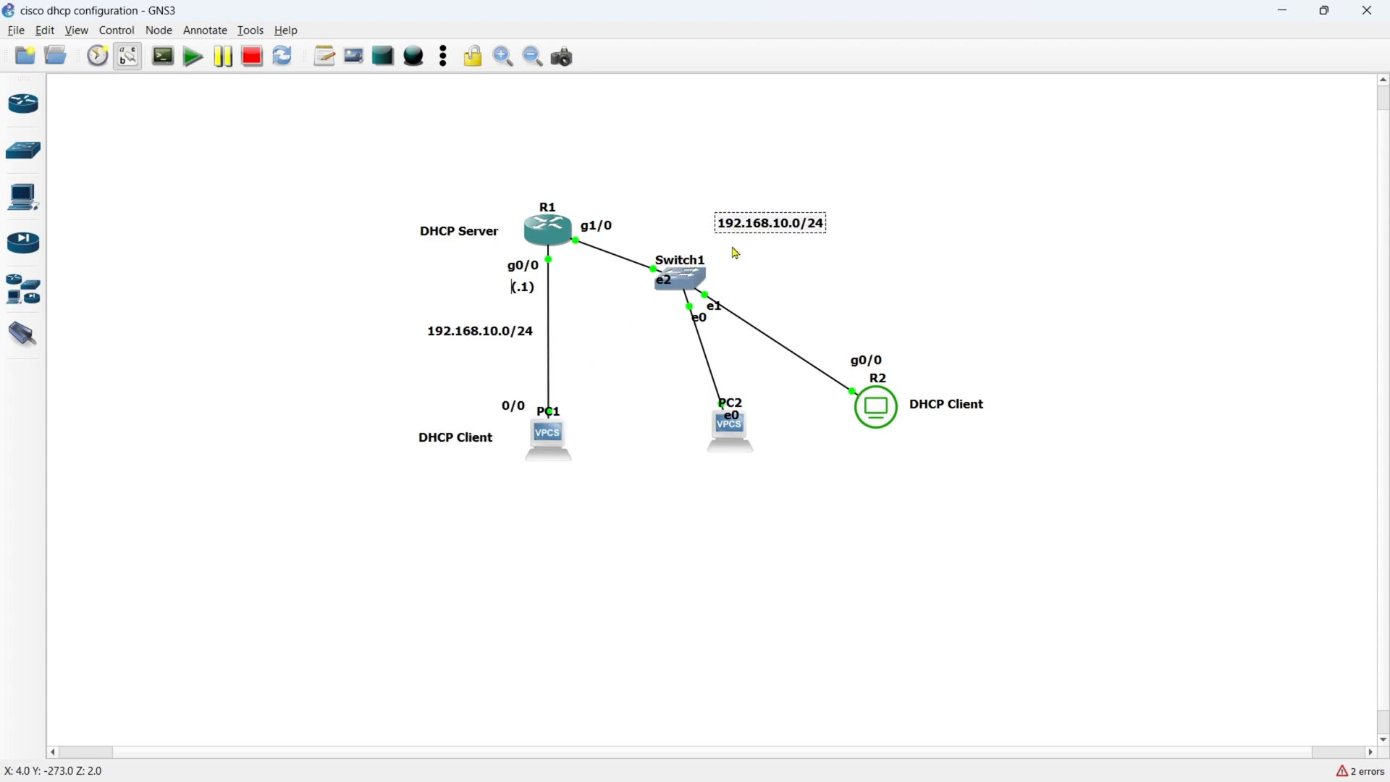
- Change the copied network label's text to 172.17.111.0/24 and shift it slightly away from Switch1
{"action": "type", "text": "172"}
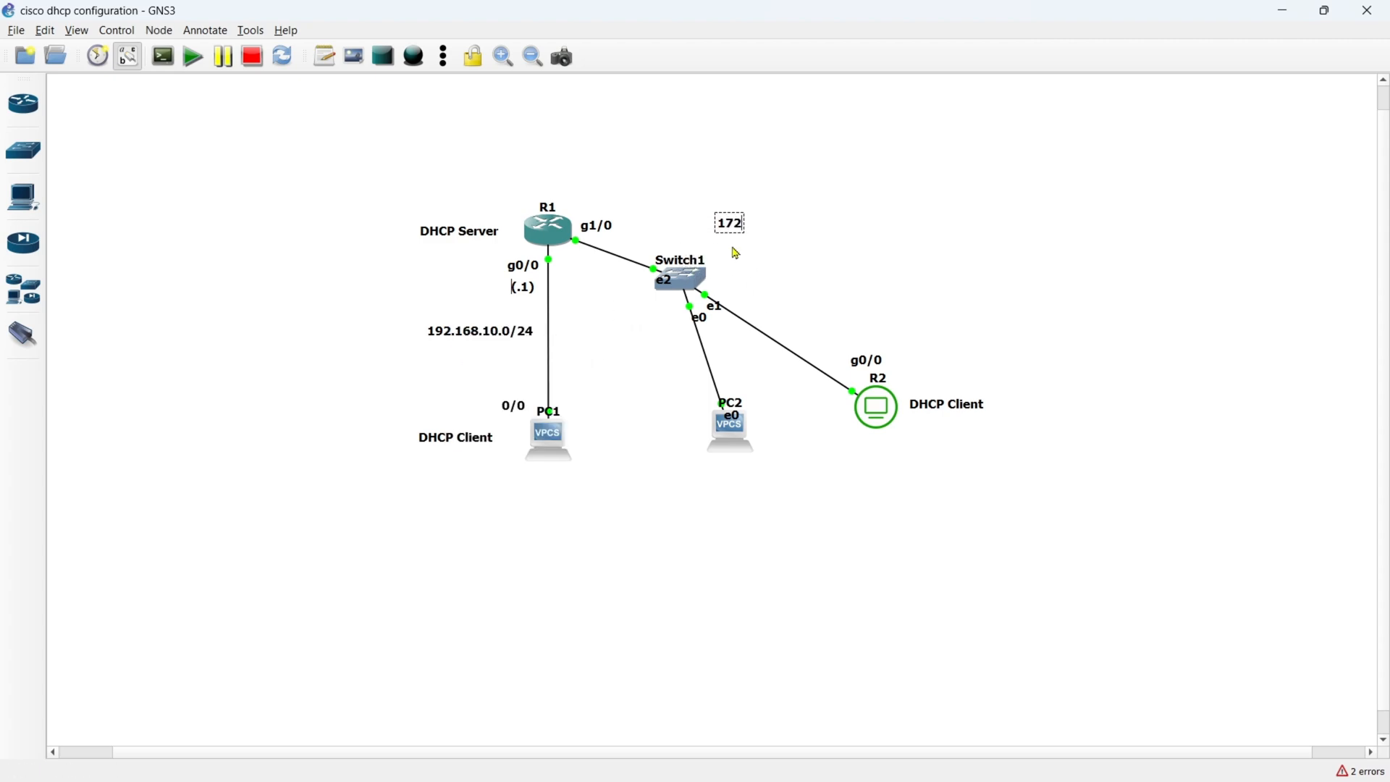
{"action": "type", "text": ".17.111.0/2"}
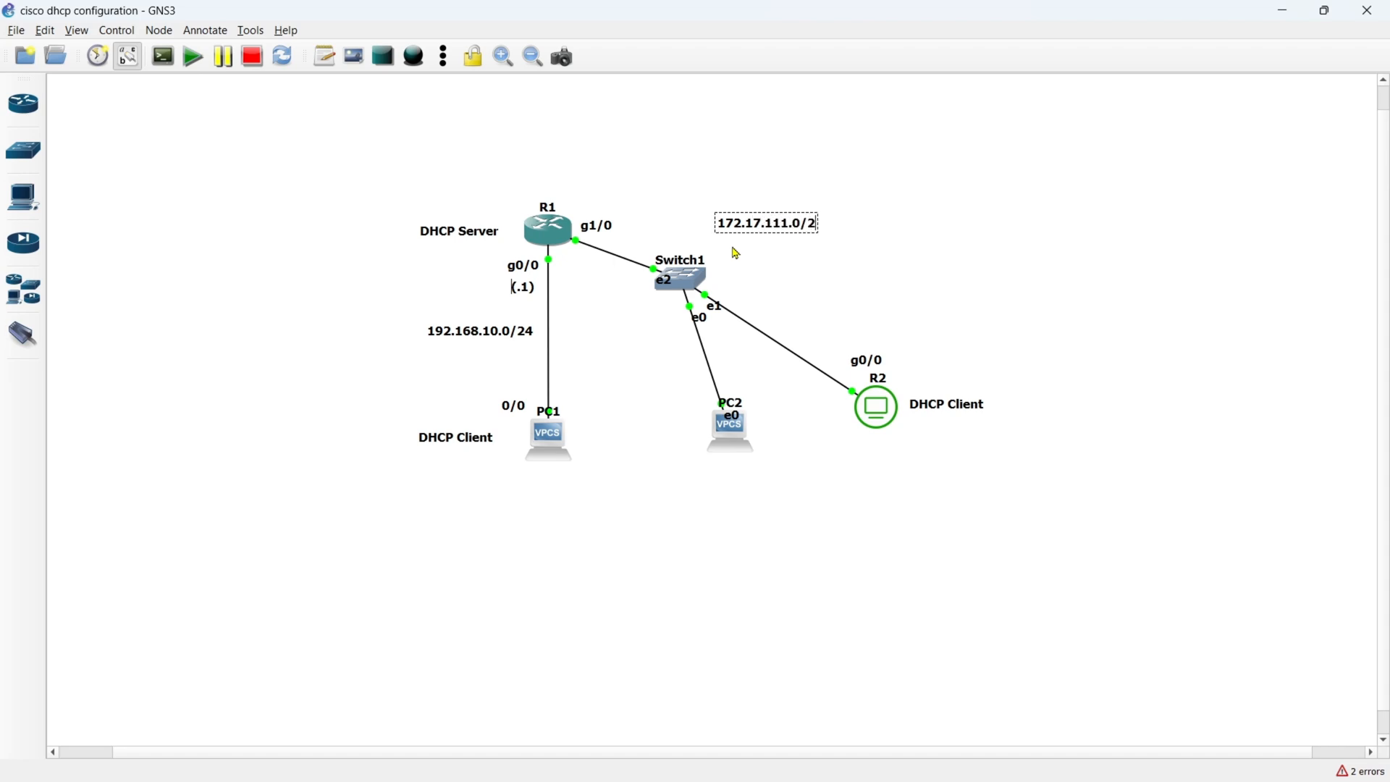
{"action": "type", "text": "4"}
{"action": "left_click", "coordinate": [794, 242]}
{"action": "double_click", "coordinate": [746, 226]}
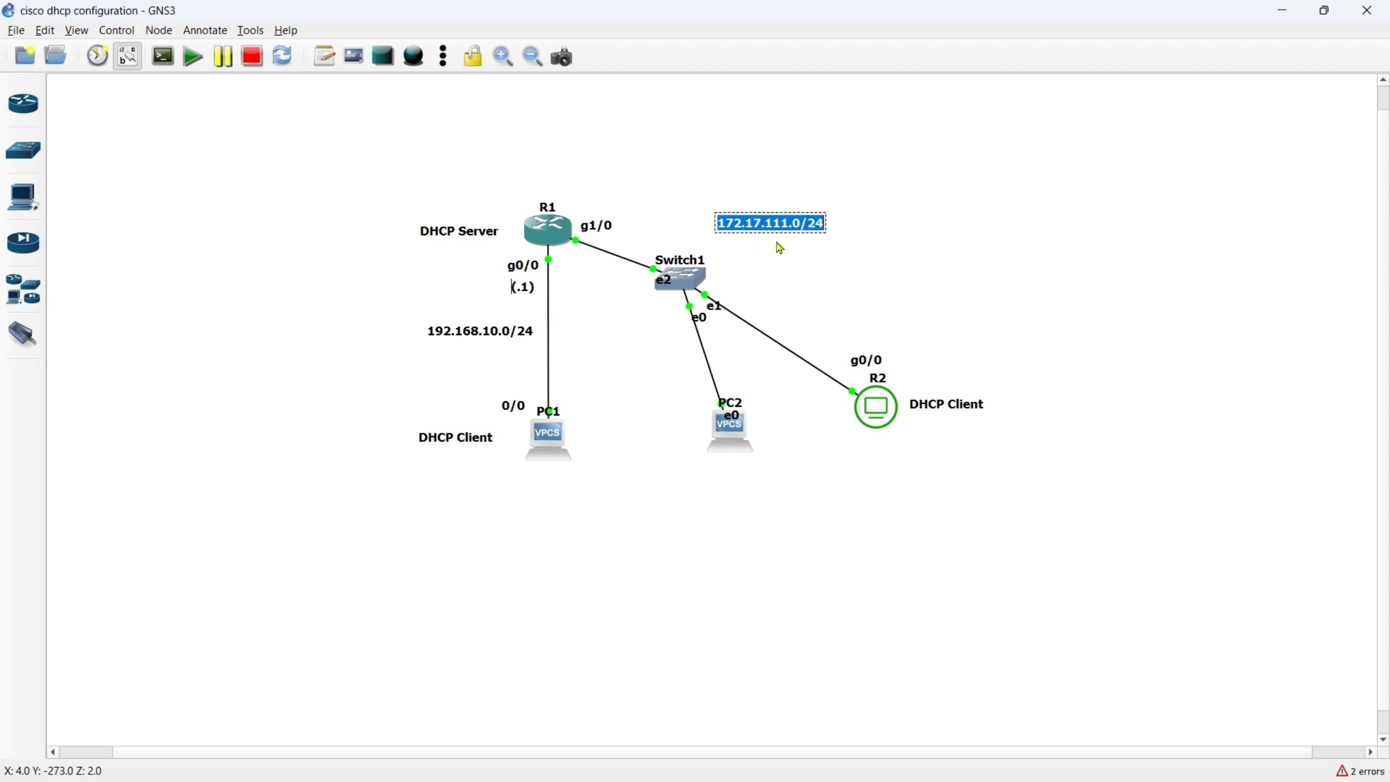
{"action": "left_click", "coordinate": [809, 274]}
{"action": "left_click_drag", "start_coordinate": [770, 230], "coordinate": [779, 235]}
{"action": "left_click", "coordinate": [711, 196]}
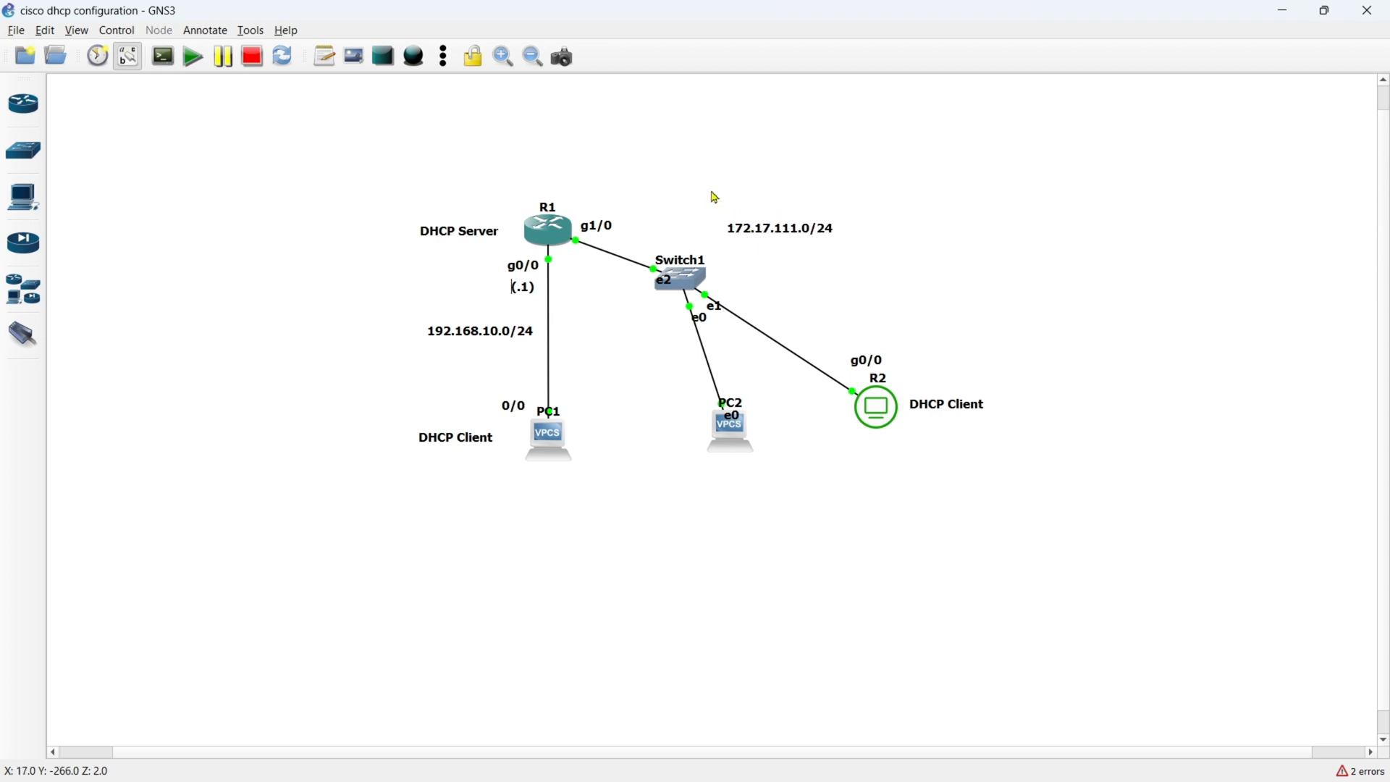
- Duplicate the (.1) label beside R1's switch-side link and move the g1/0 label beneath that link
{"action": "right_click", "coordinate": [522, 290]}
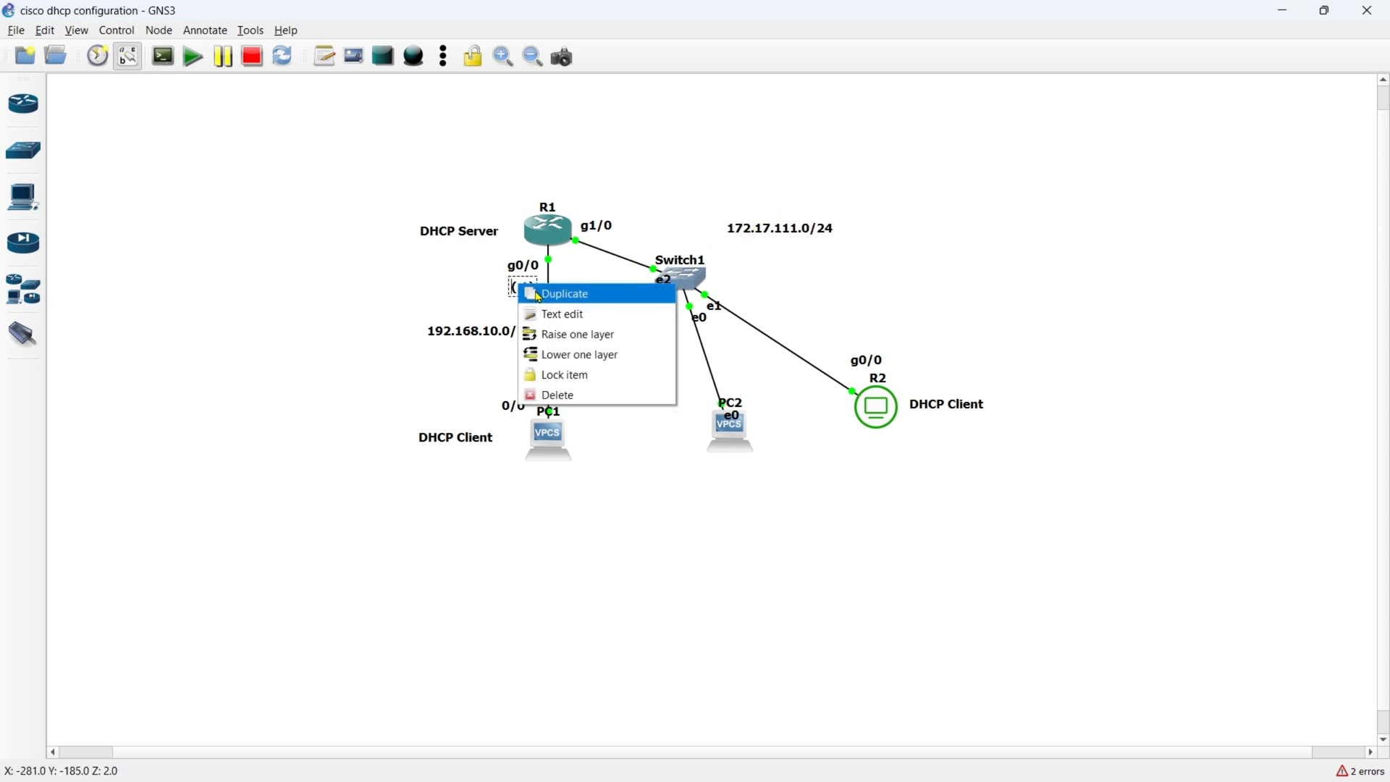
{"action": "left_click", "coordinate": [547, 294]}
{"action": "left_click_drag", "start_coordinate": [537, 304], "coordinate": [585, 269]}
{"action": "left_click", "coordinate": [602, 235]}
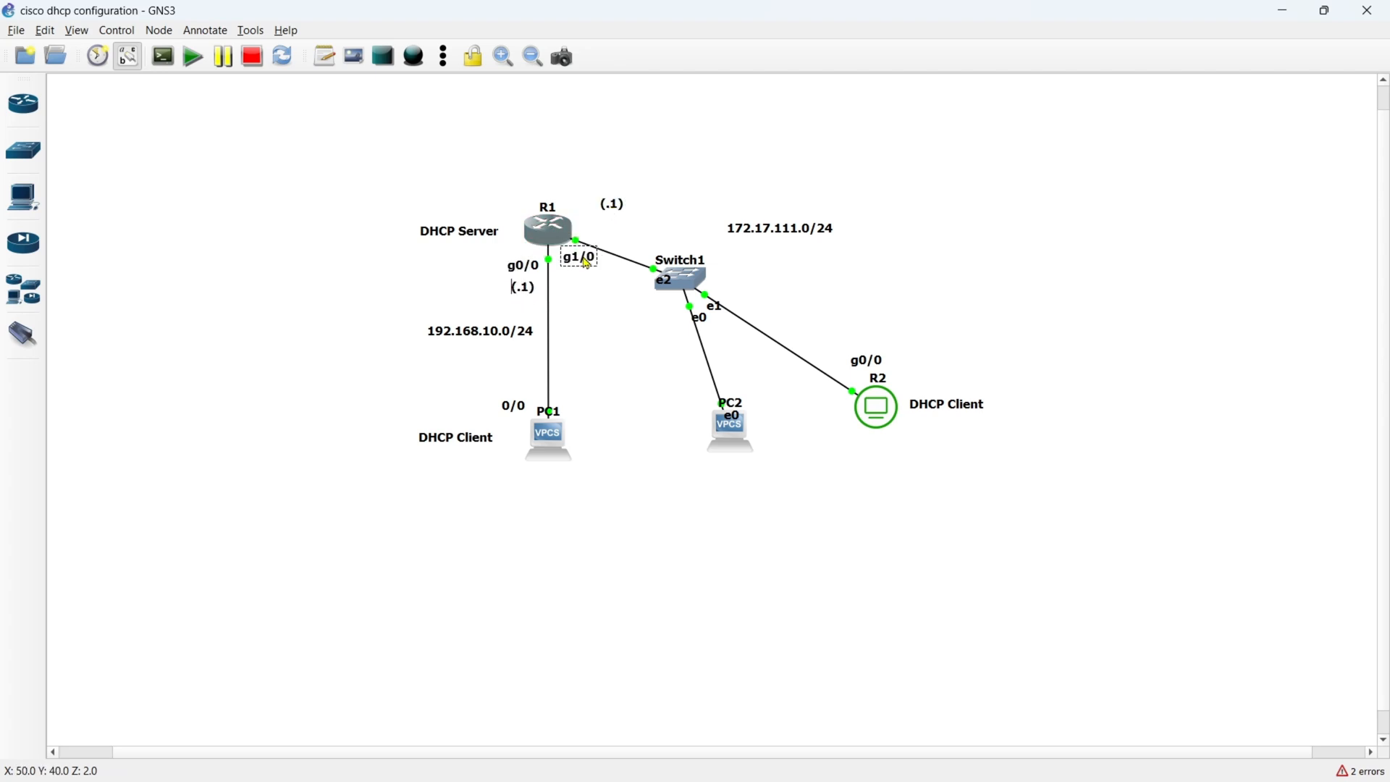
{"action": "left_click_drag", "start_coordinate": [607, 213], "coordinate": [601, 230]}
- Change the copied host label's text to (.254) and move it closer to R1
{"action": "double_click", "coordinate": [602, 228]}
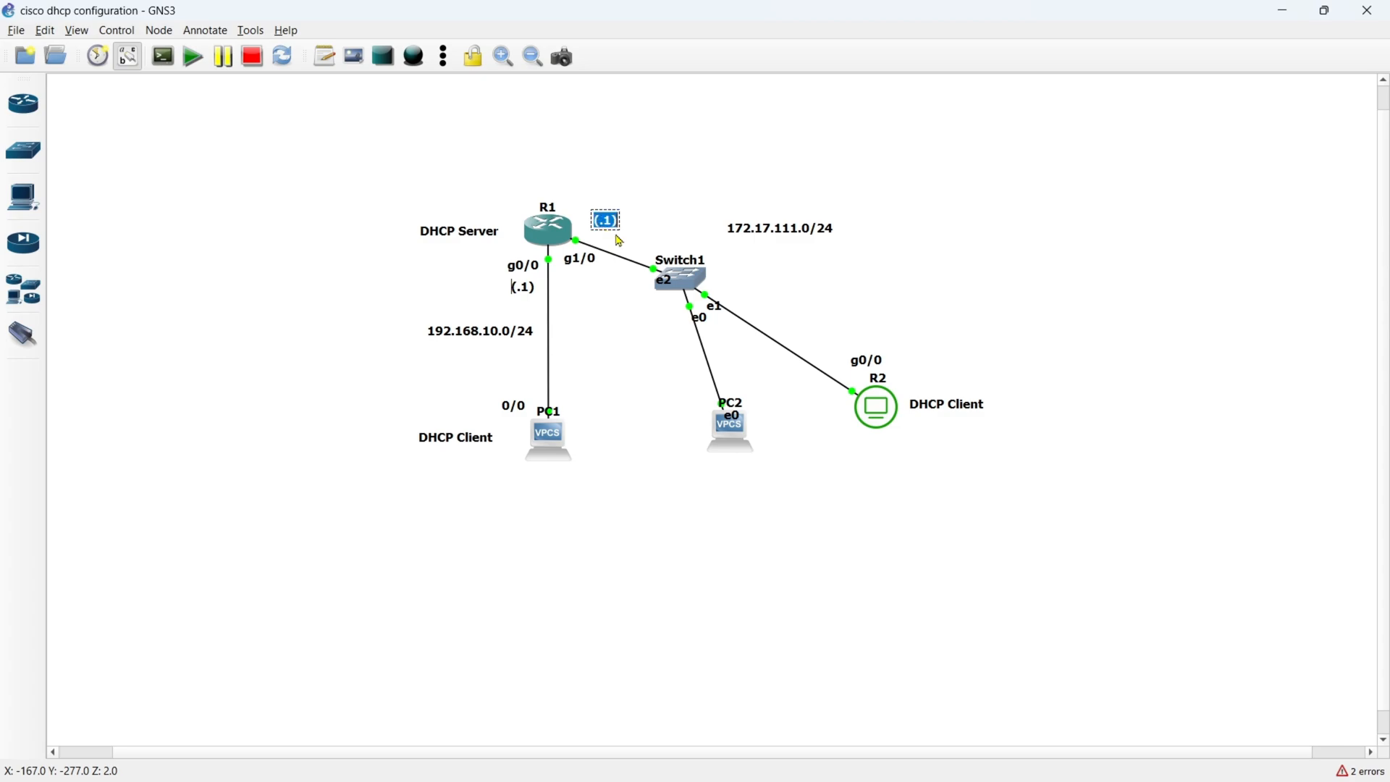
{"action": "key", "text": "Right"}
{"action": "type", "text": "254"}
{"action": "left_click", "coordinate": [622, 187]}
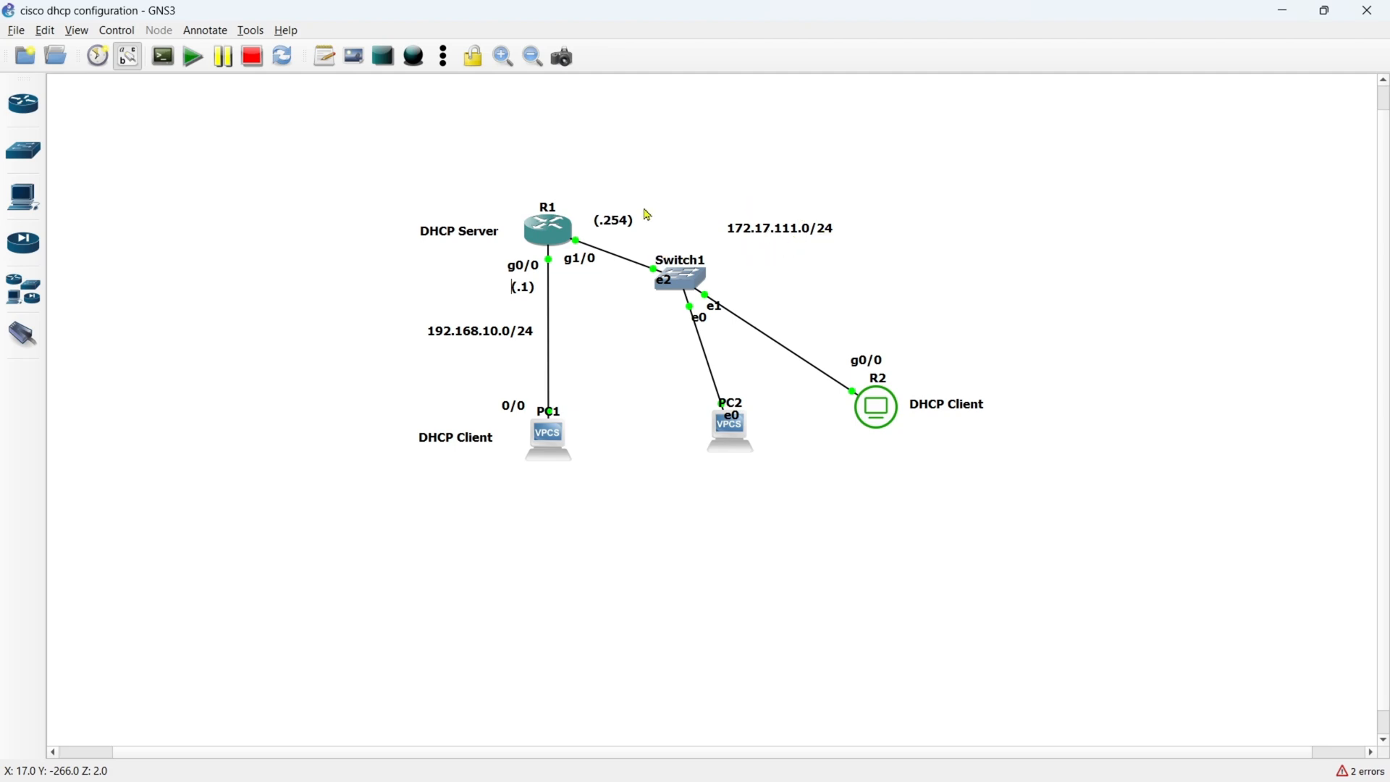
{"action": "left_click_drag", "start_coordinate": [619, 226], "coordinate": [604, 225]}
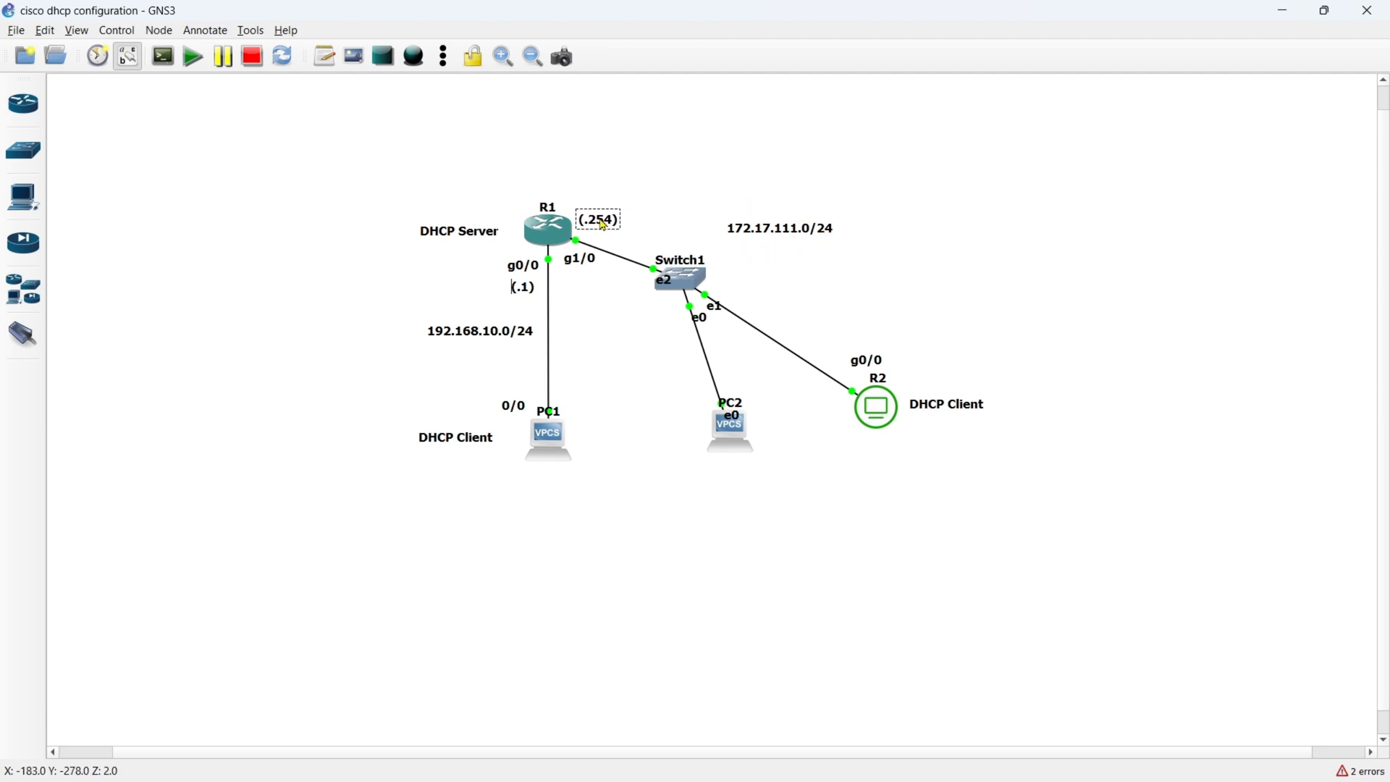
{"action": "left_click", "coordinate": [637, 202]}
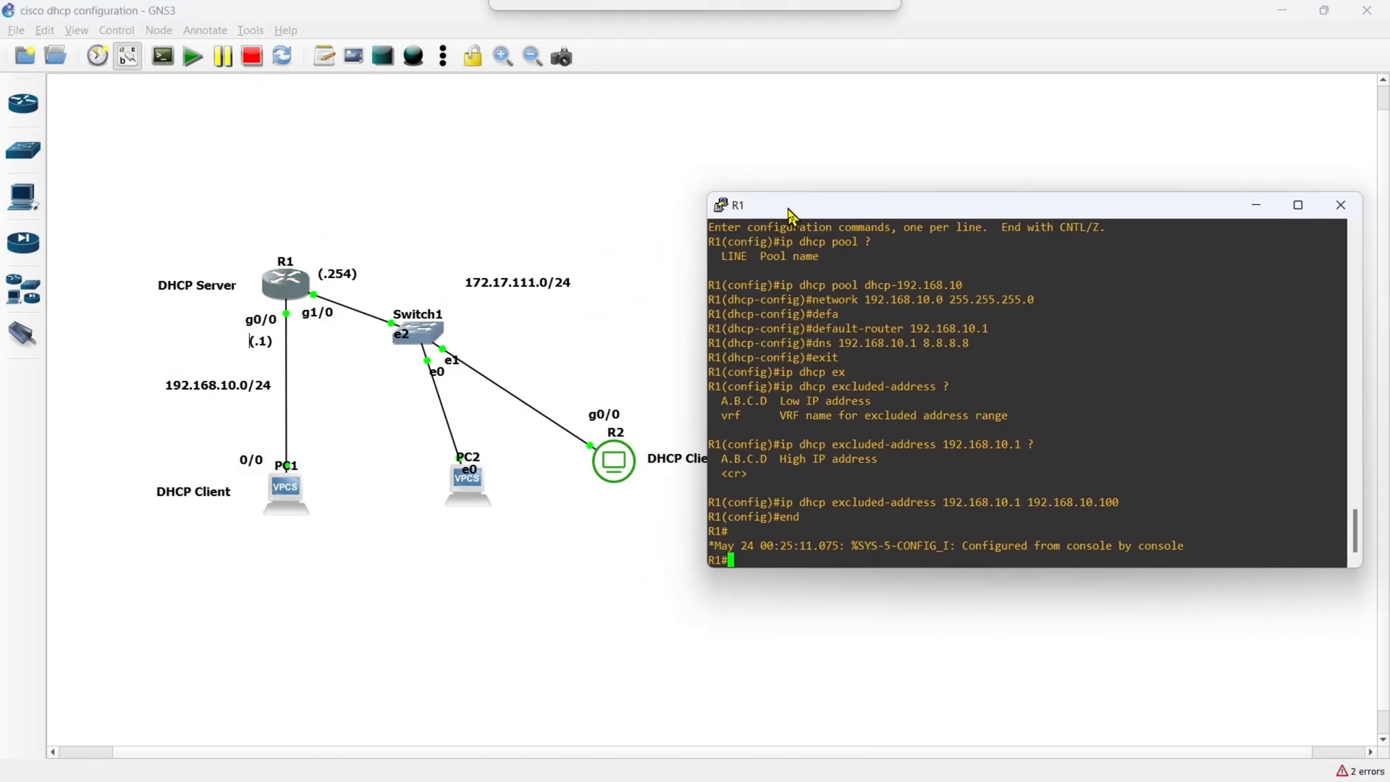
- In R1's console, enter global configuration mode and open interface GigabitEthernet 1/0 for configuration
{"action": "key", "text": "Return"}
{"action": "type", "text": "conf t"}
{"action": "key", "text": "Return"}
{"action": "type", "text": "inter"}
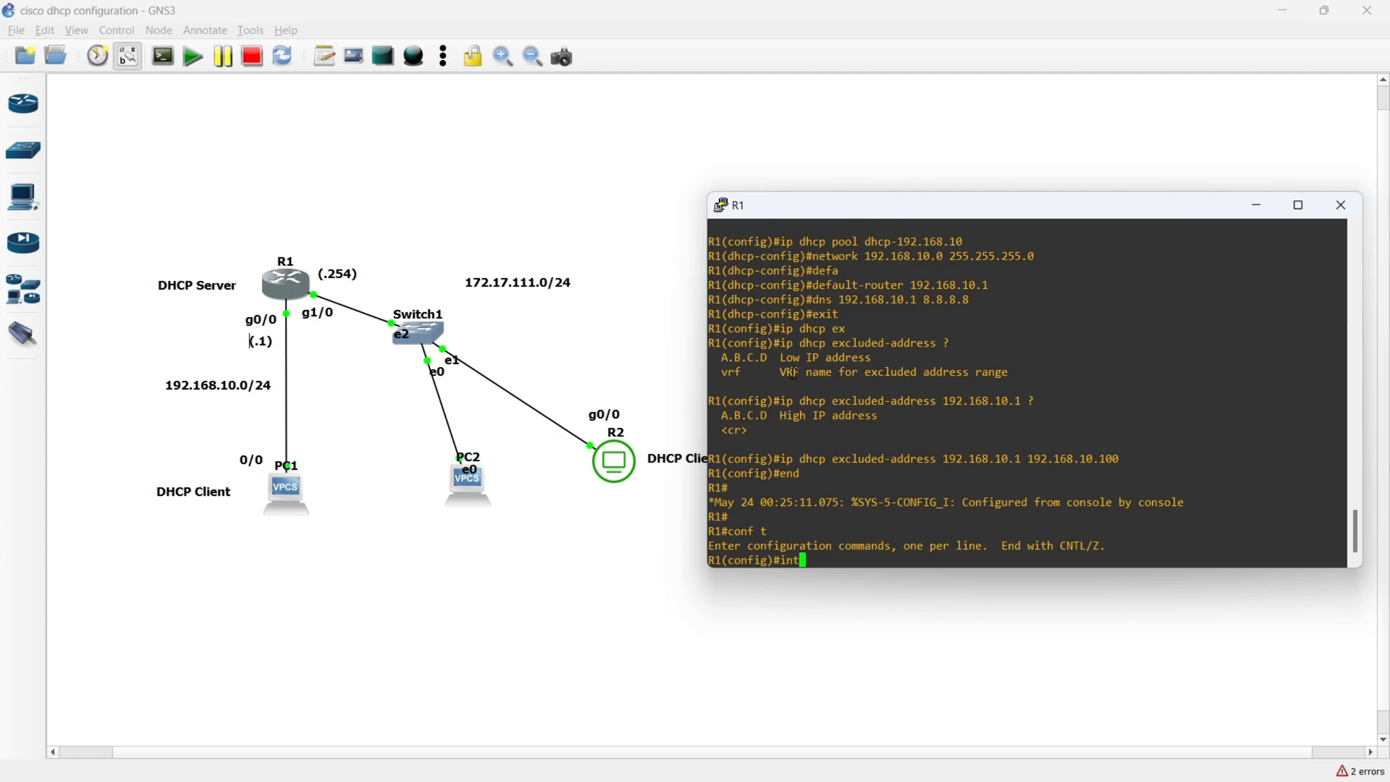
{"action": "key", "text": "Tab"}
{"action": "type", "text": "gi"}
{"action": "key", "text": "Tab"}
{"action": "type", "text": "1/0"}
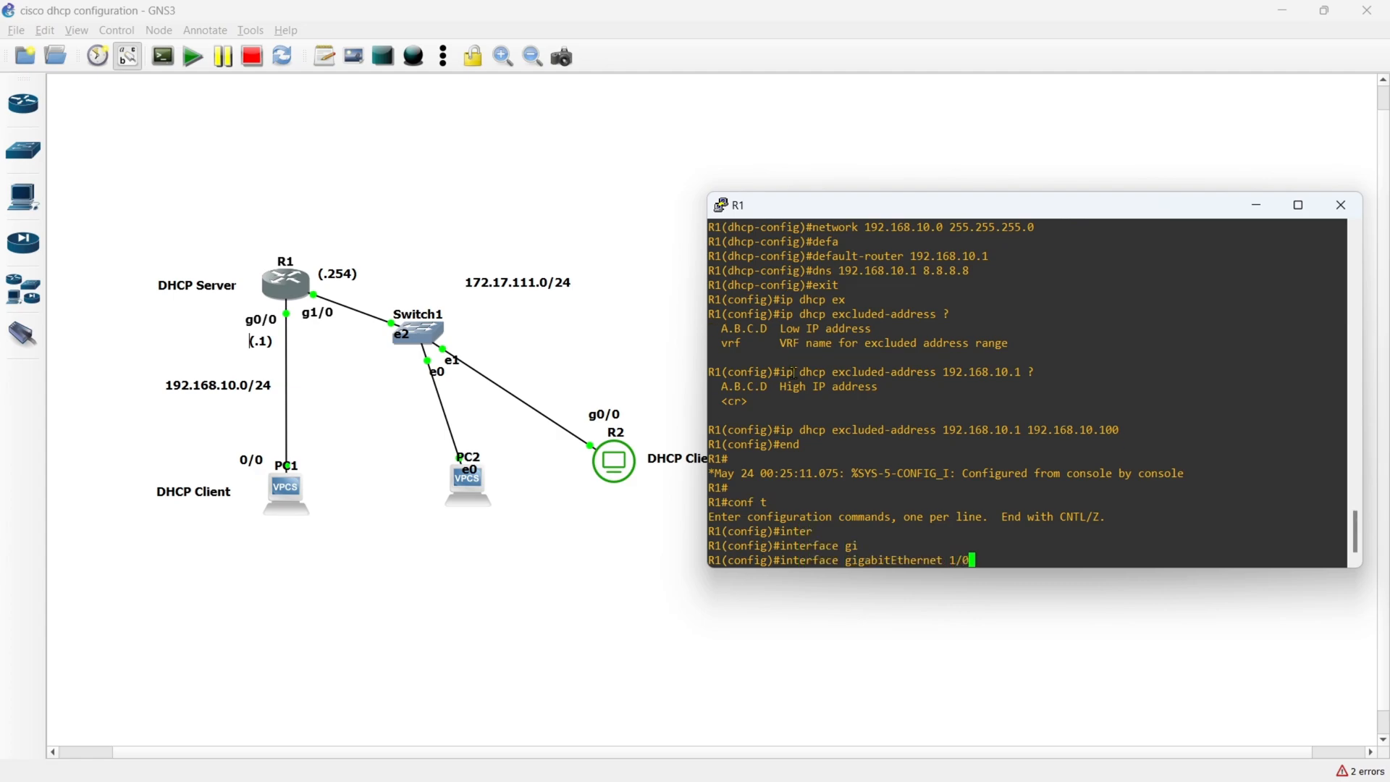
{"action": "key", "text": "Return"}
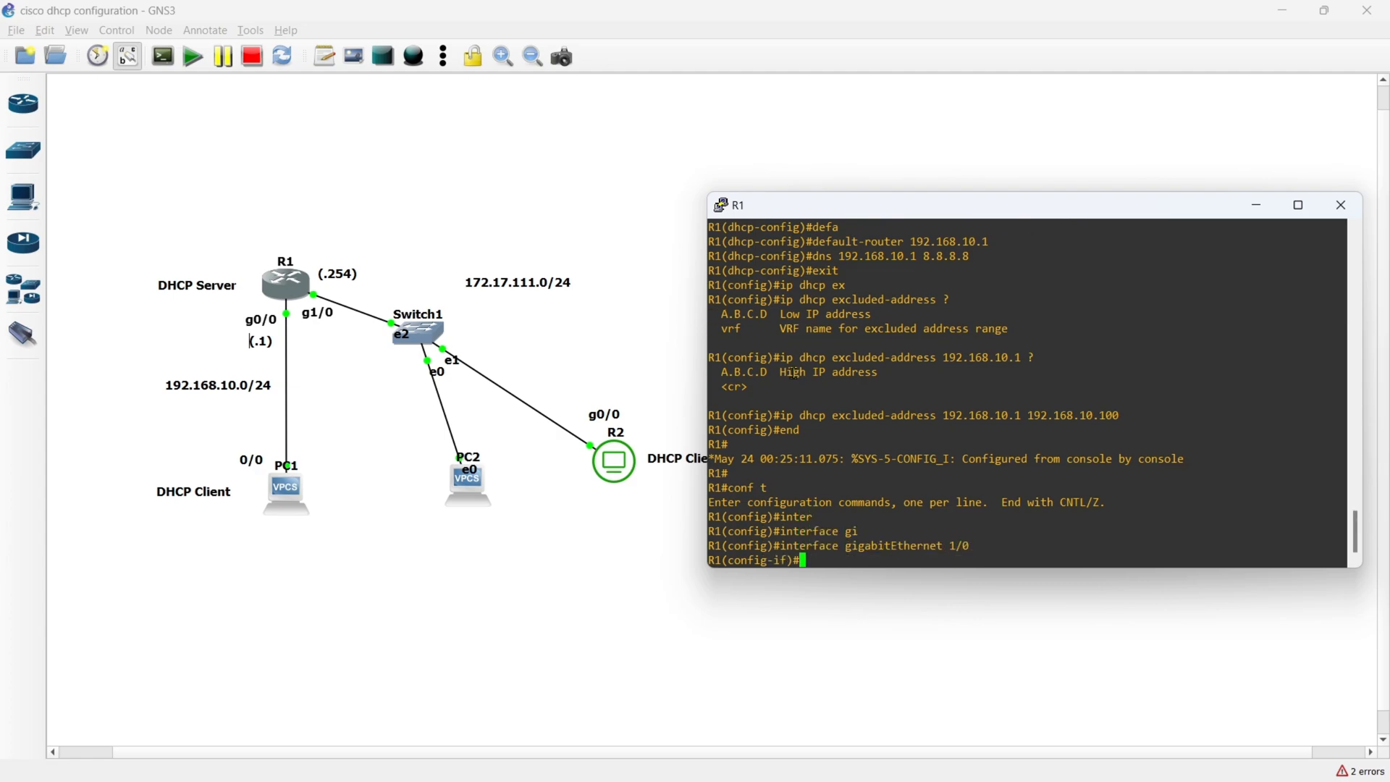
- Assign IP address 172.17.111.254 with mask 255.255.255.0 to R1's GigabitEthernet 1/0
{"action": "type", "text": "ip add"}
{"action": "key", "text": "Tab"}
{"action": "type", "text": "172.1"}
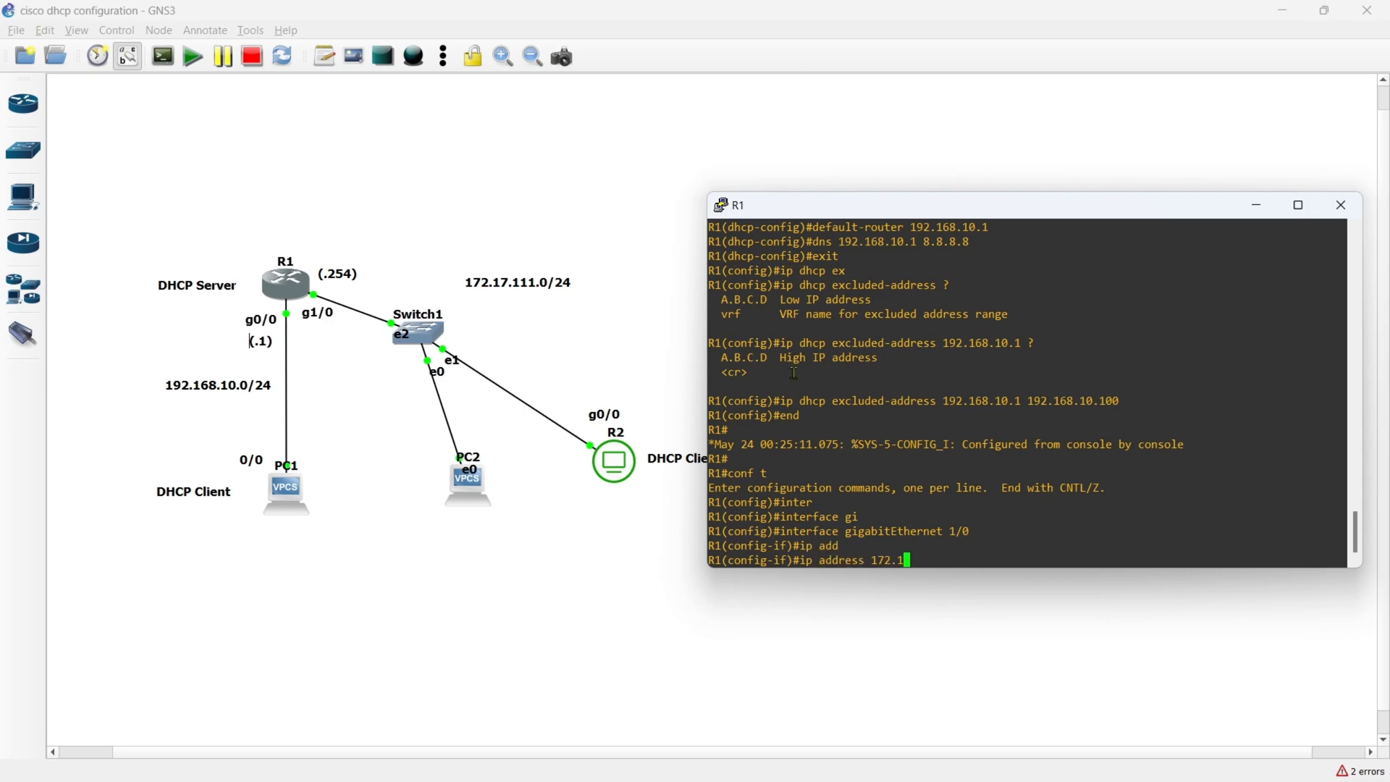
{"action": "type", "text": "7.111.254 255.255.255.0"}
{"action": "key", "text": "Return"}
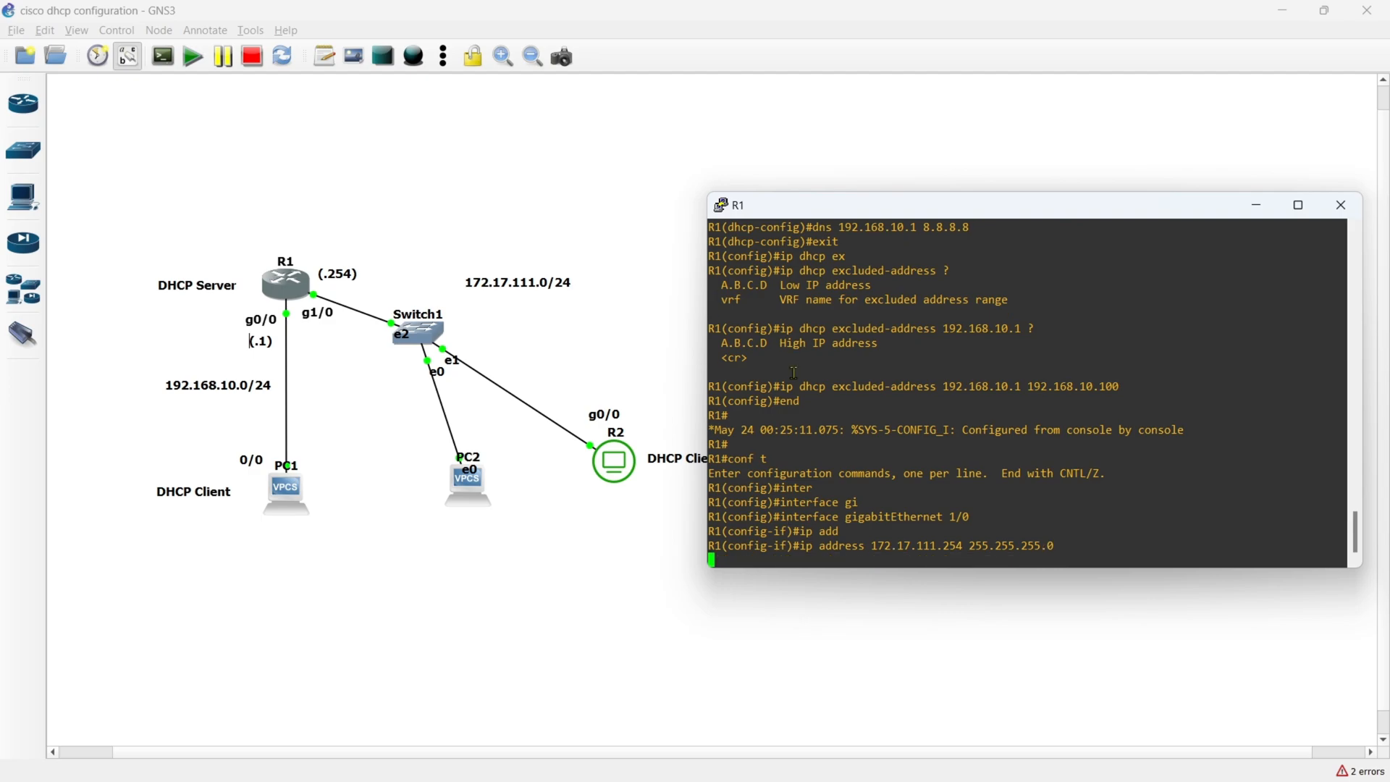
- Enable R1's GigabitEthernet 1/0 with no shutdown and return to privileged EXEC mode
{"action": "type", "text": "no shu"}
{"action": "key", "text": "Tab"}
{"action": "key", "text": "Return"}
{"action": "type", "text": "end"}
{"action": "key", "text": "Return"}
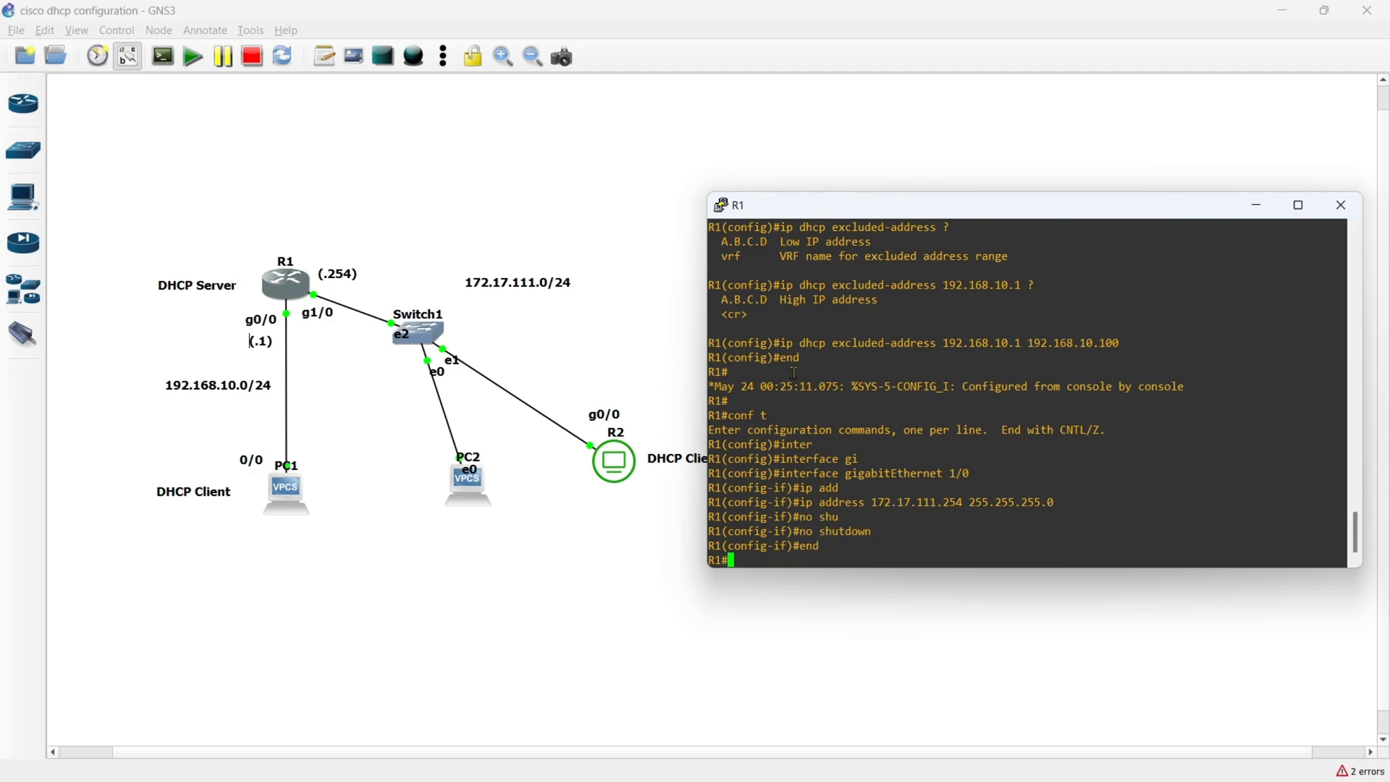
- Display R1's brief IP interface summary with show ip int br
{"action": "type", "text": "show ip int br"}
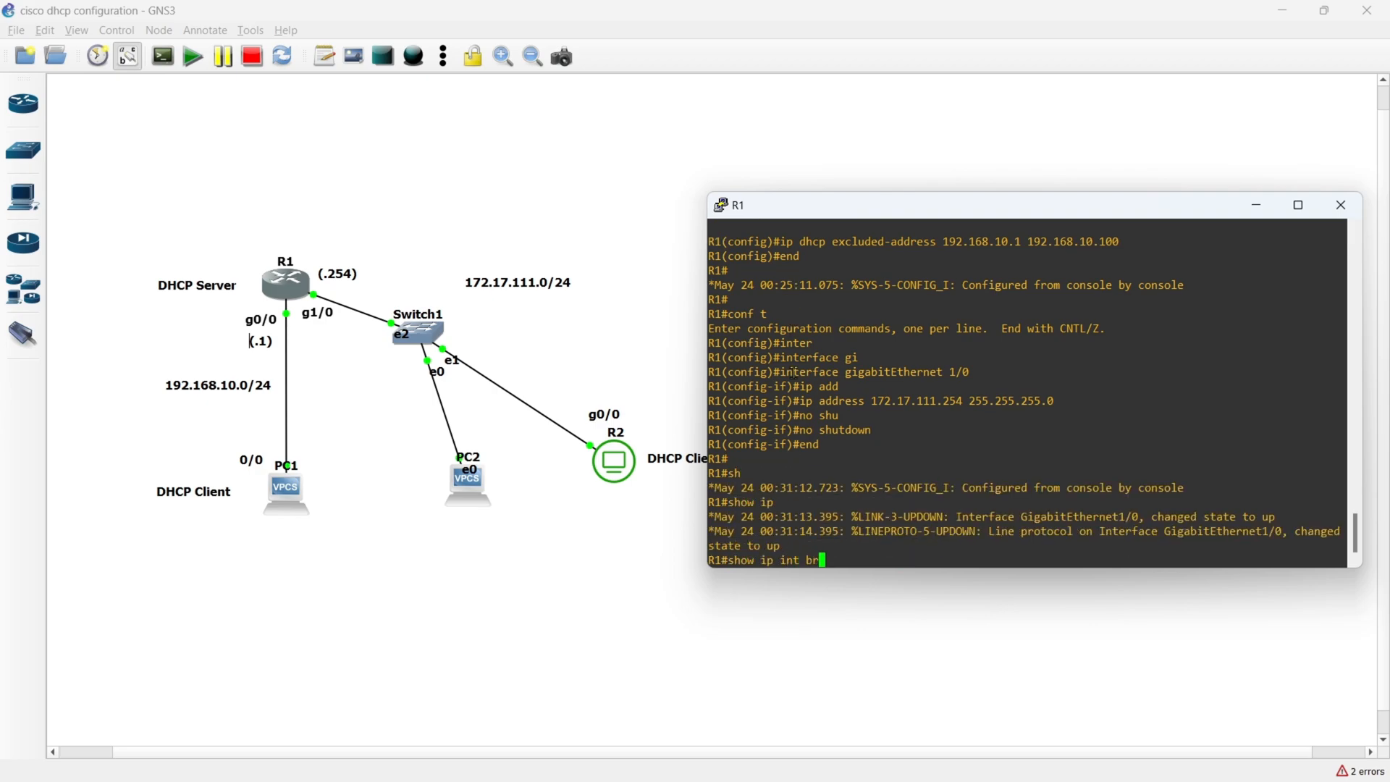
{"action": "key", "text": "Return"}
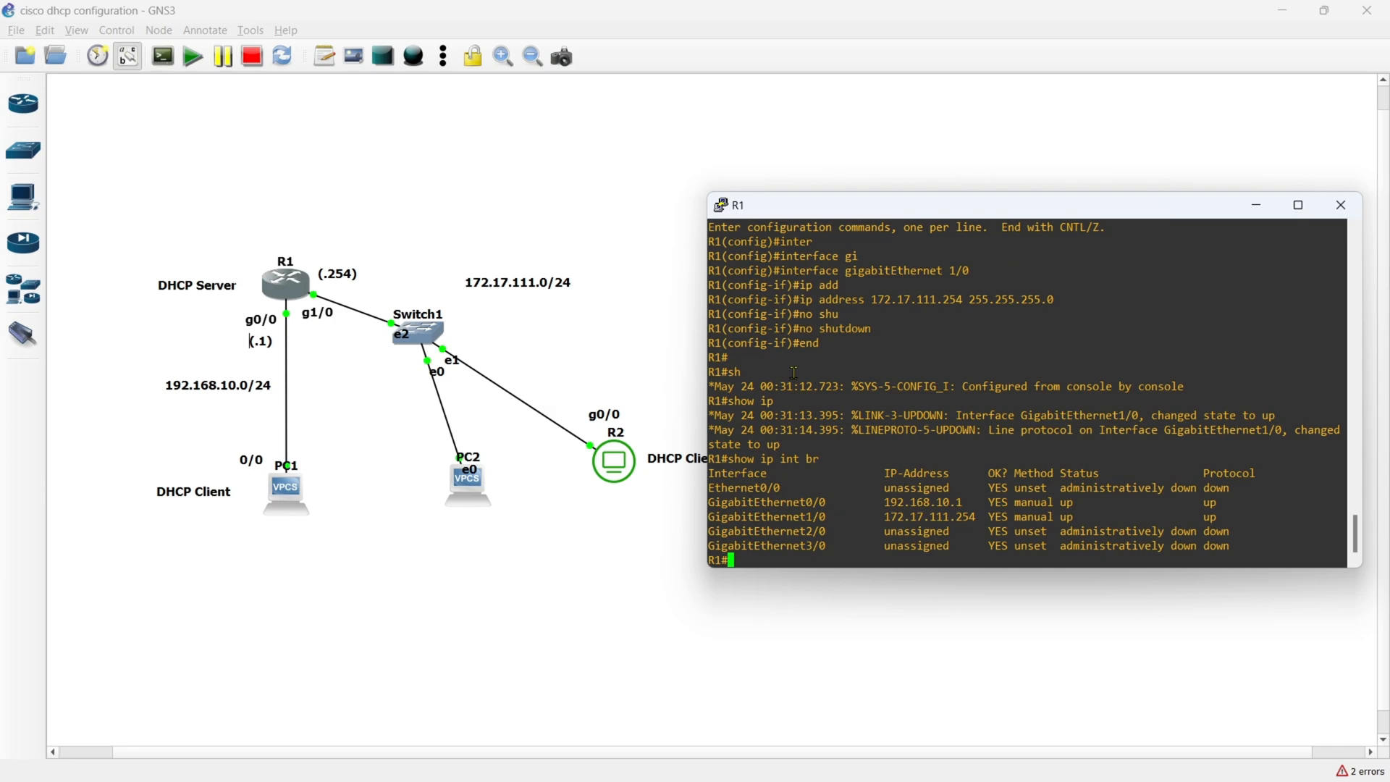
- Display R1's routing table with show ip route and examine the 172.17.111.0/24 entry and its outgoing interface
{"action": "type", "text": "show ip rou"}
{"action": "key", "text": "Tab"}
{"action": "key", "text": "Return"}
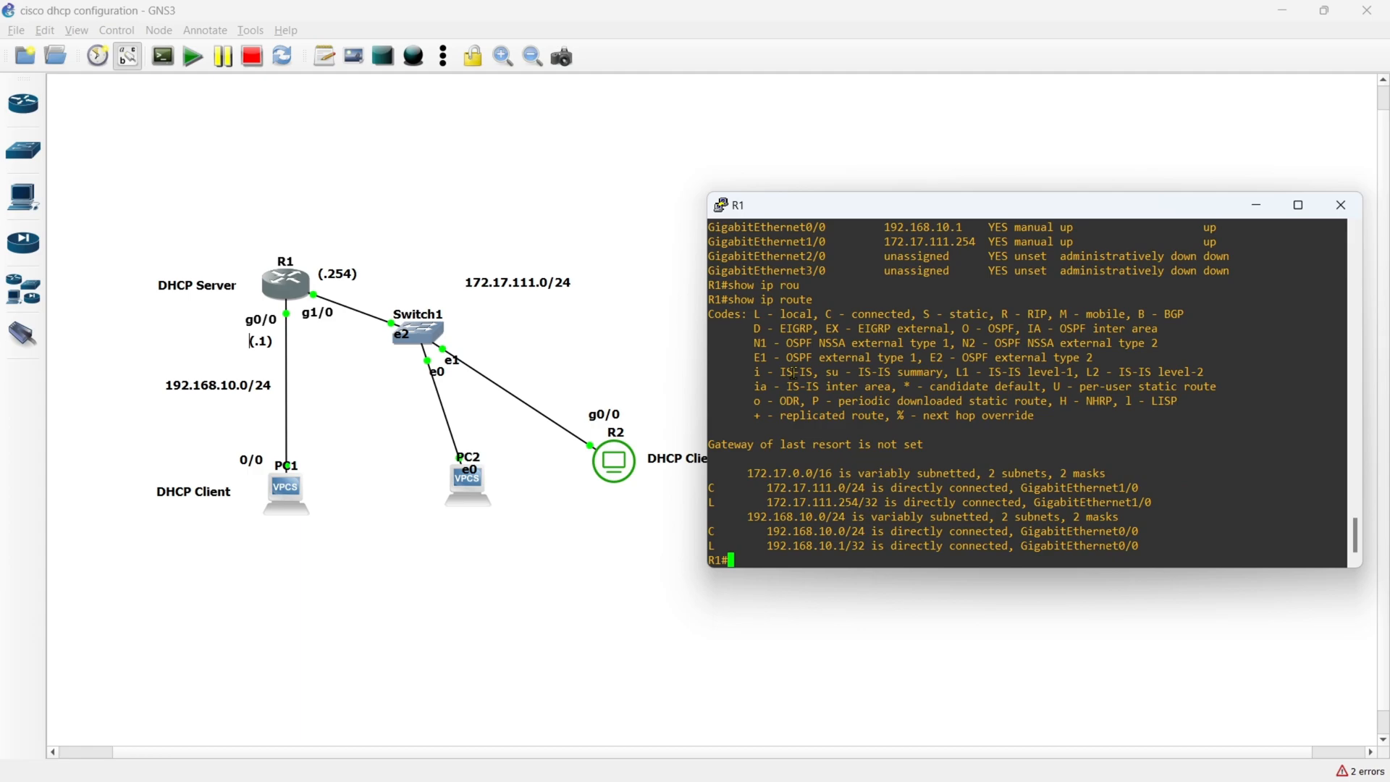
{"action": "left_click_drag", "start_coordinate": [770, 490], "coordinate": [861, 489]}
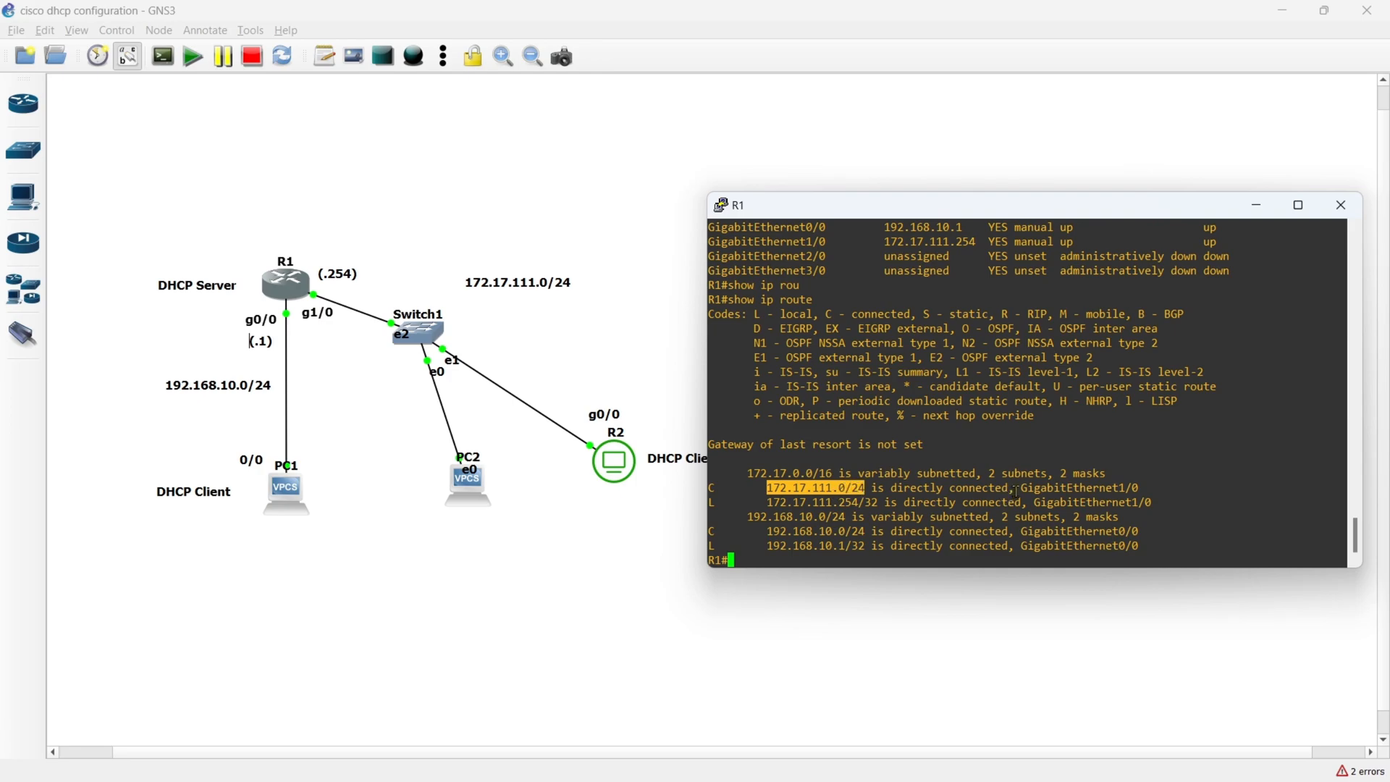
{"action": "left_click_drag", "start_coordinate": [1016, 492], "coordinate": [1133, 487]}
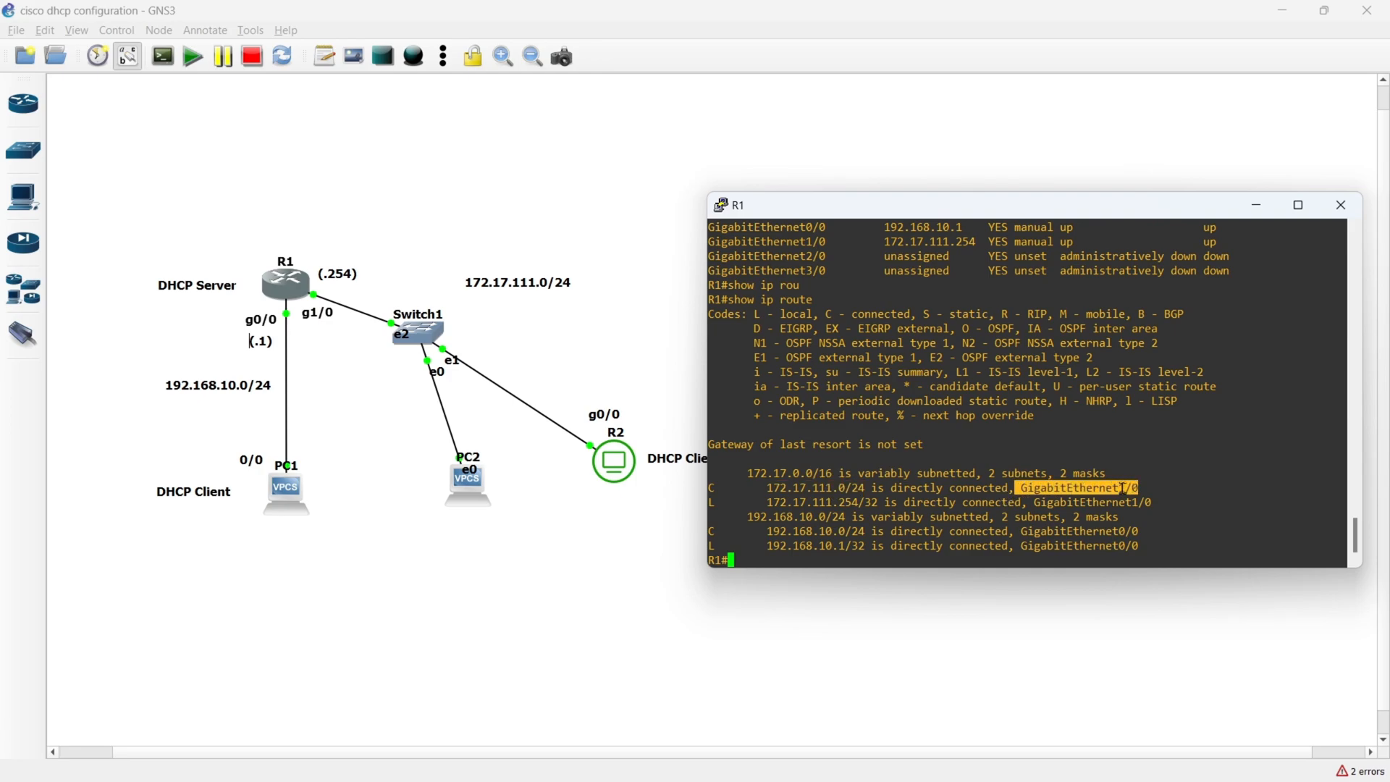
{"action": "left_click", "coordinate": [805, 561]}
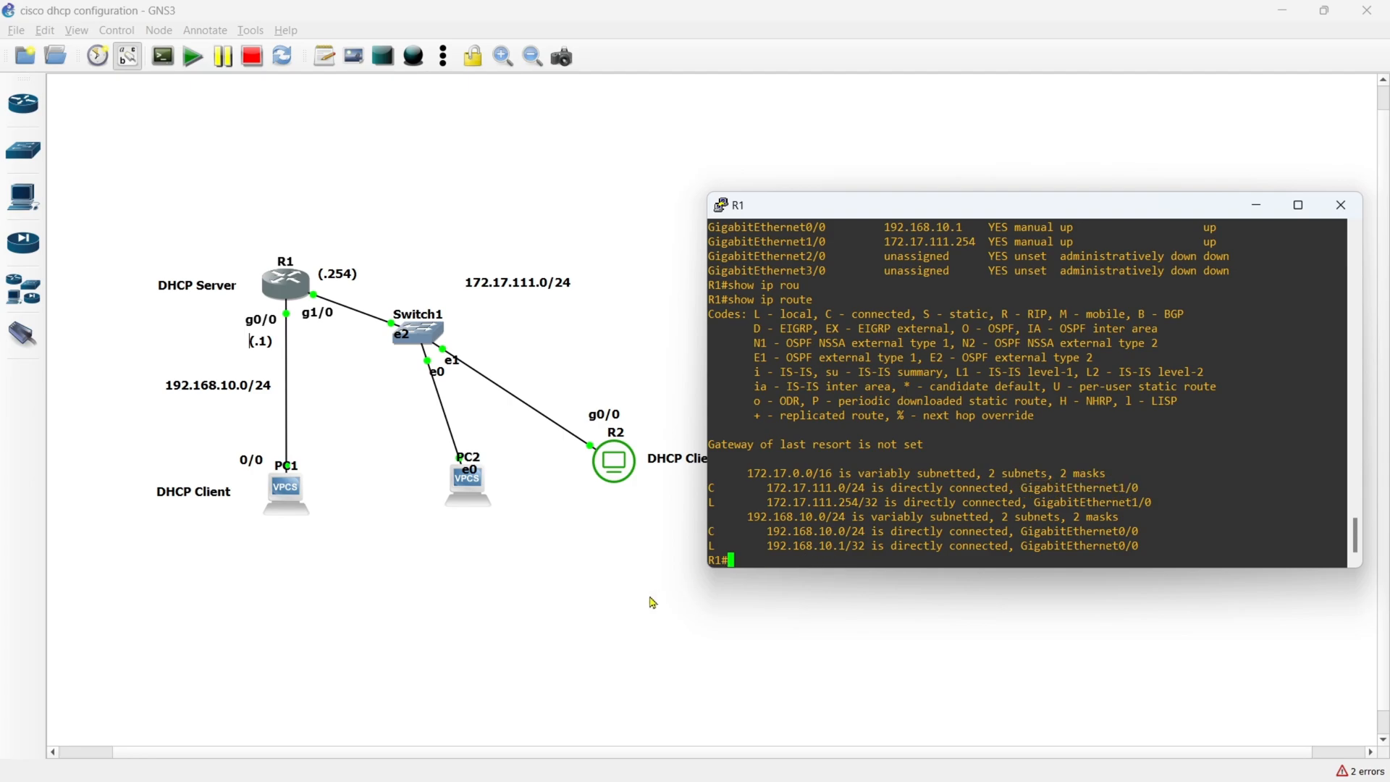
- Enter global configuration mode on R1 and create a DHCP pool named dhcp-172.17.111
{"action": "type", "text": "conf t"}
{"action": "key", "text": "Return"}
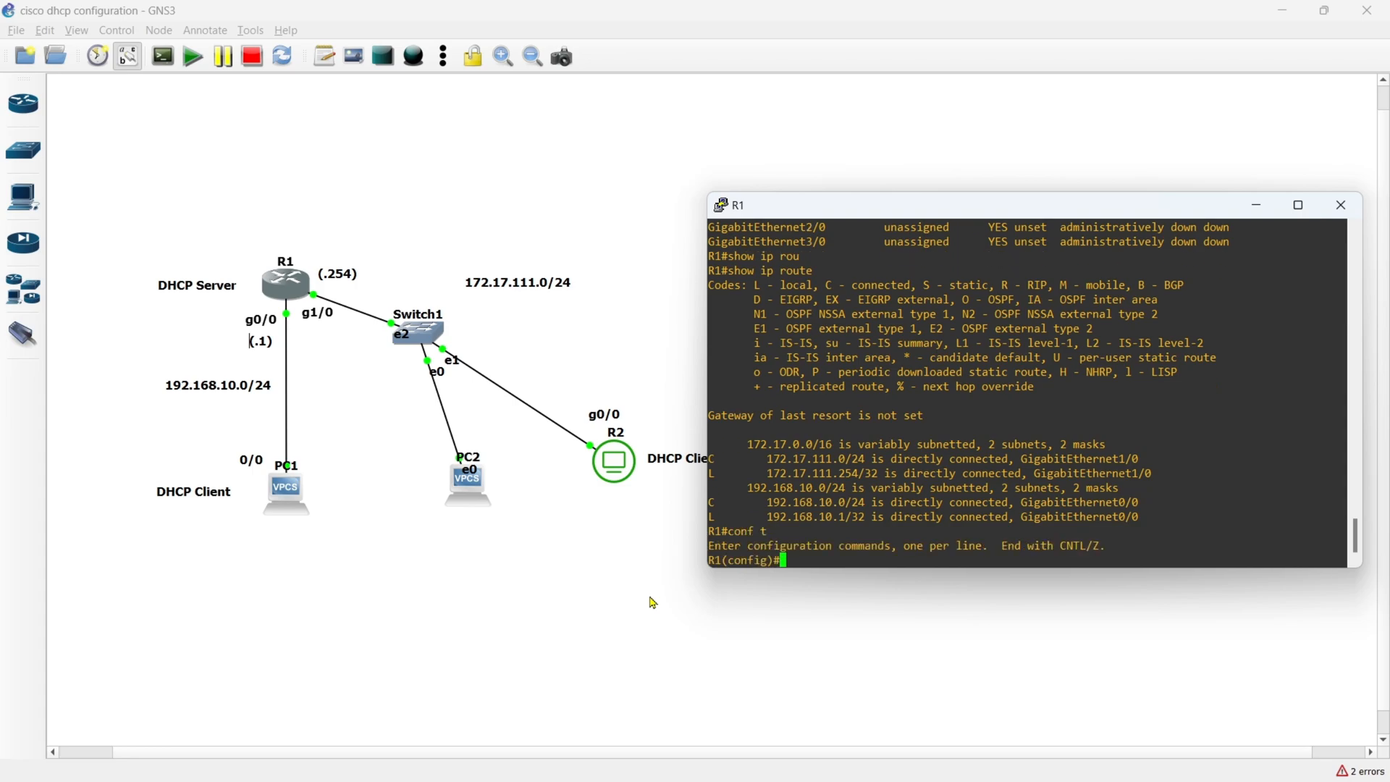
{"action": "type", "text": "ip dhcp pool dhcp-172.17.111"}
{"action": "key", "text": "Return"}
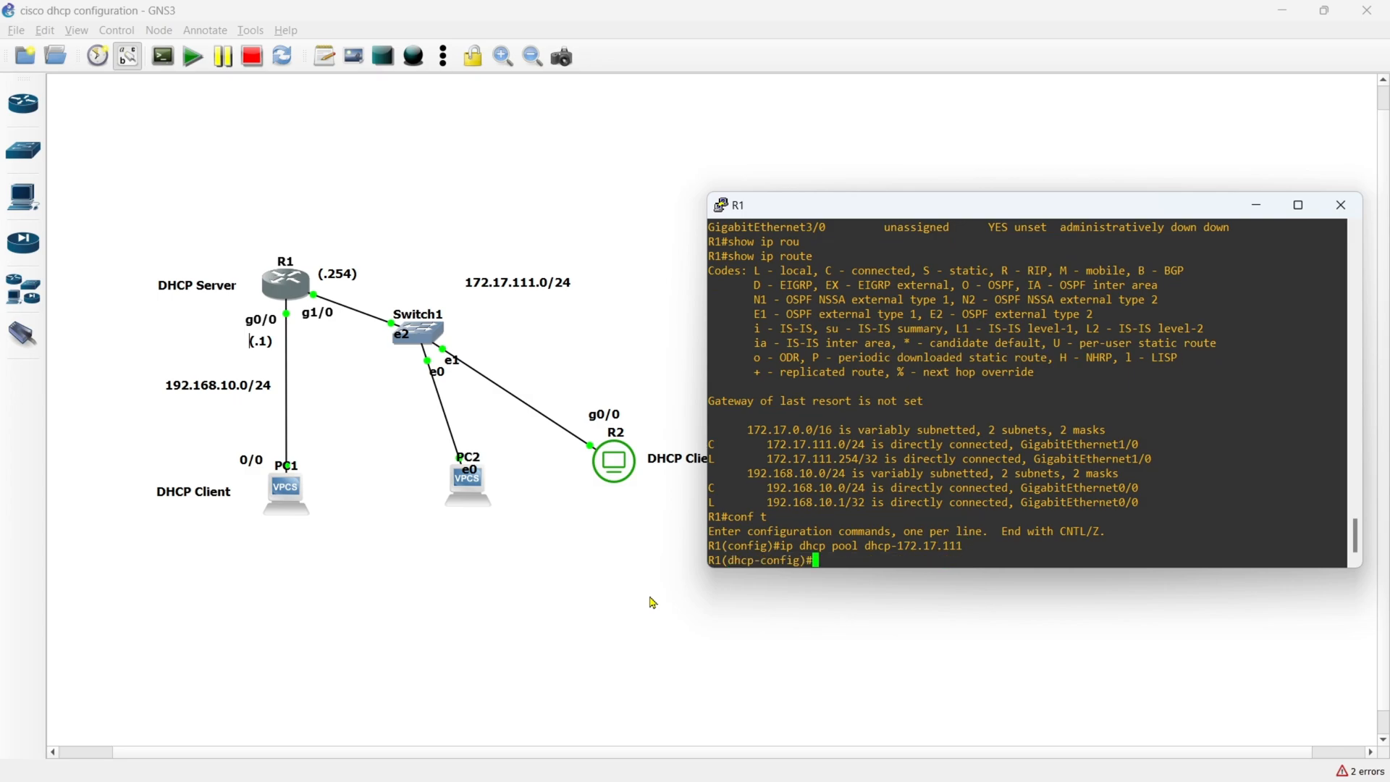
- Set the dhcp-172.17.111 pool's network to 172.17.111.0 with mask 255.255.255.0
{"action": "type", "text": "network 172.17.111.0 255.255.255.0"}
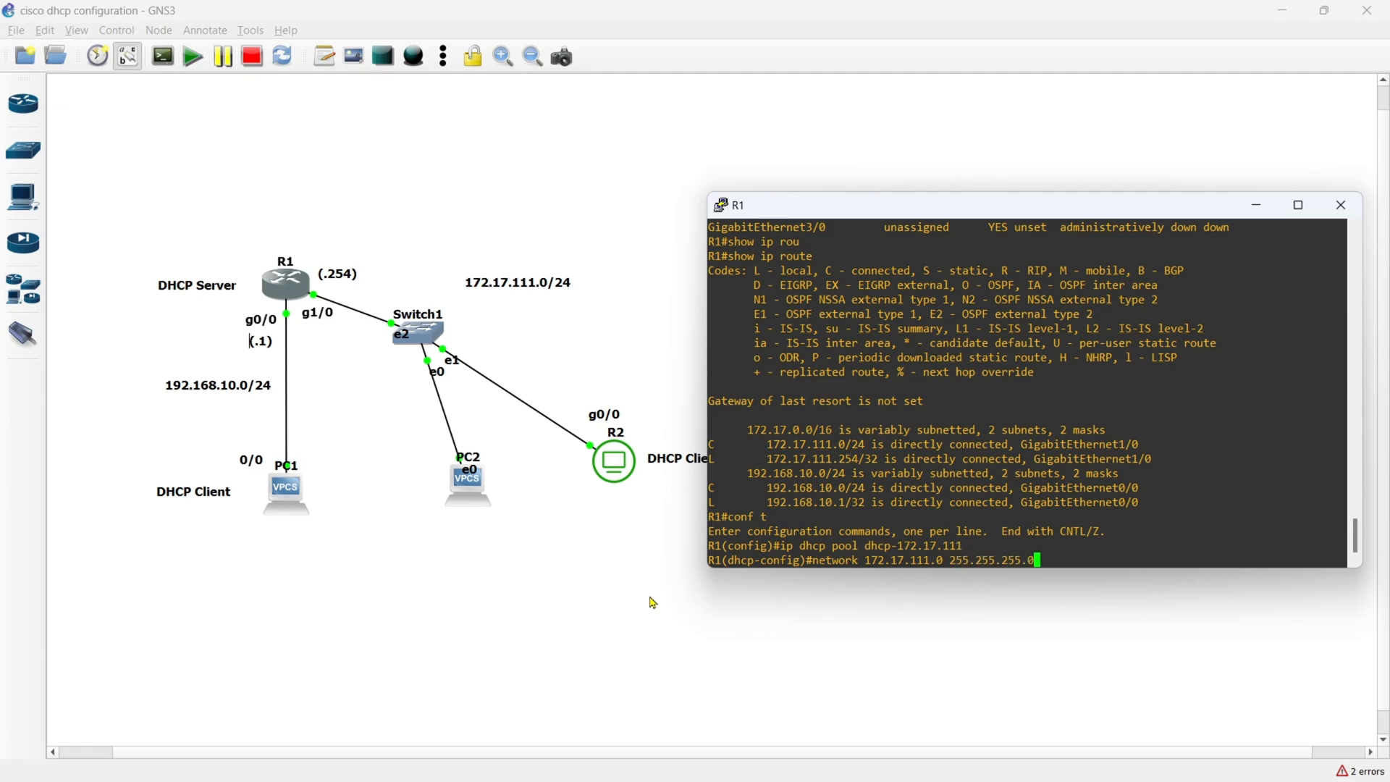
{"action": "key", "text": "Return"}
- Set the DHCP pool's default router to 172.17.111.254
{"action": "type", "text": "defa"}
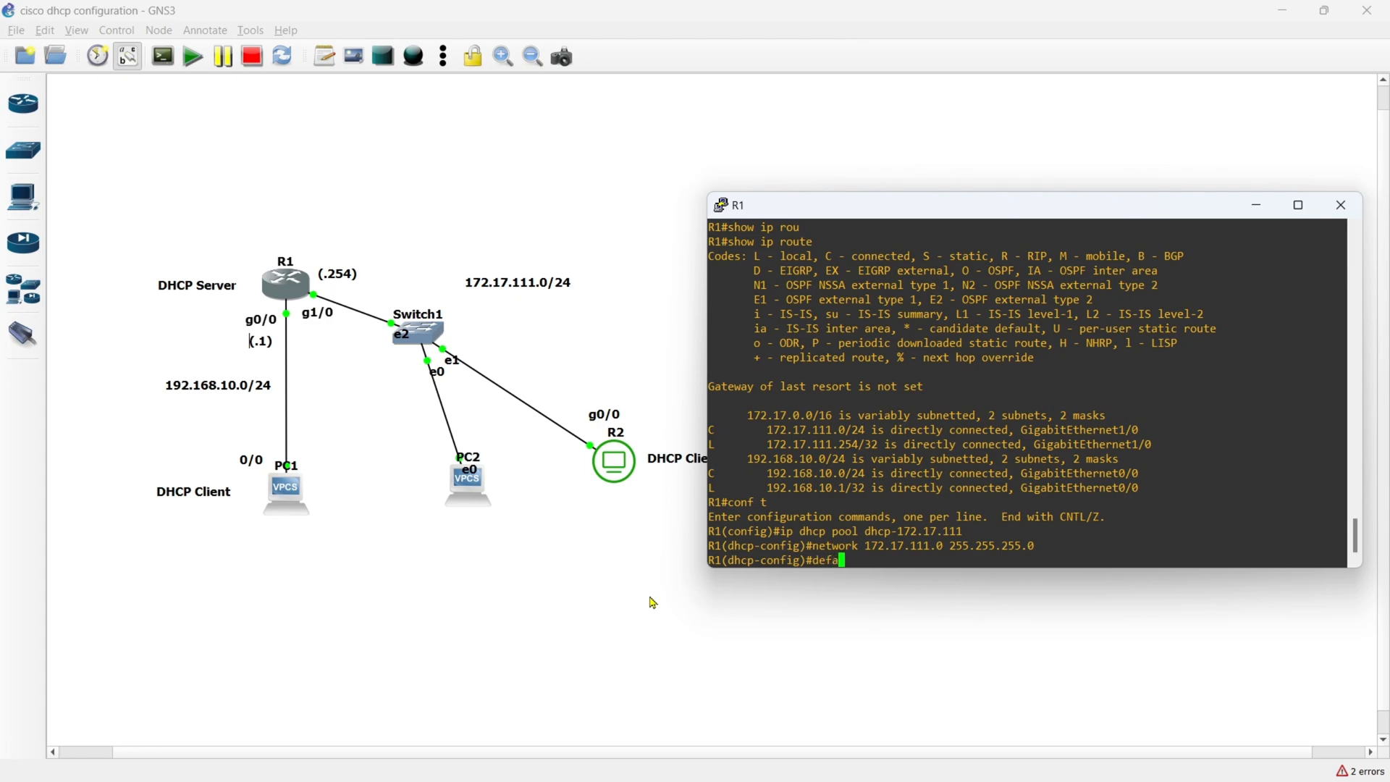
{"action": "key", "text": "Tab"}
{"action": "type", "text": "1"}
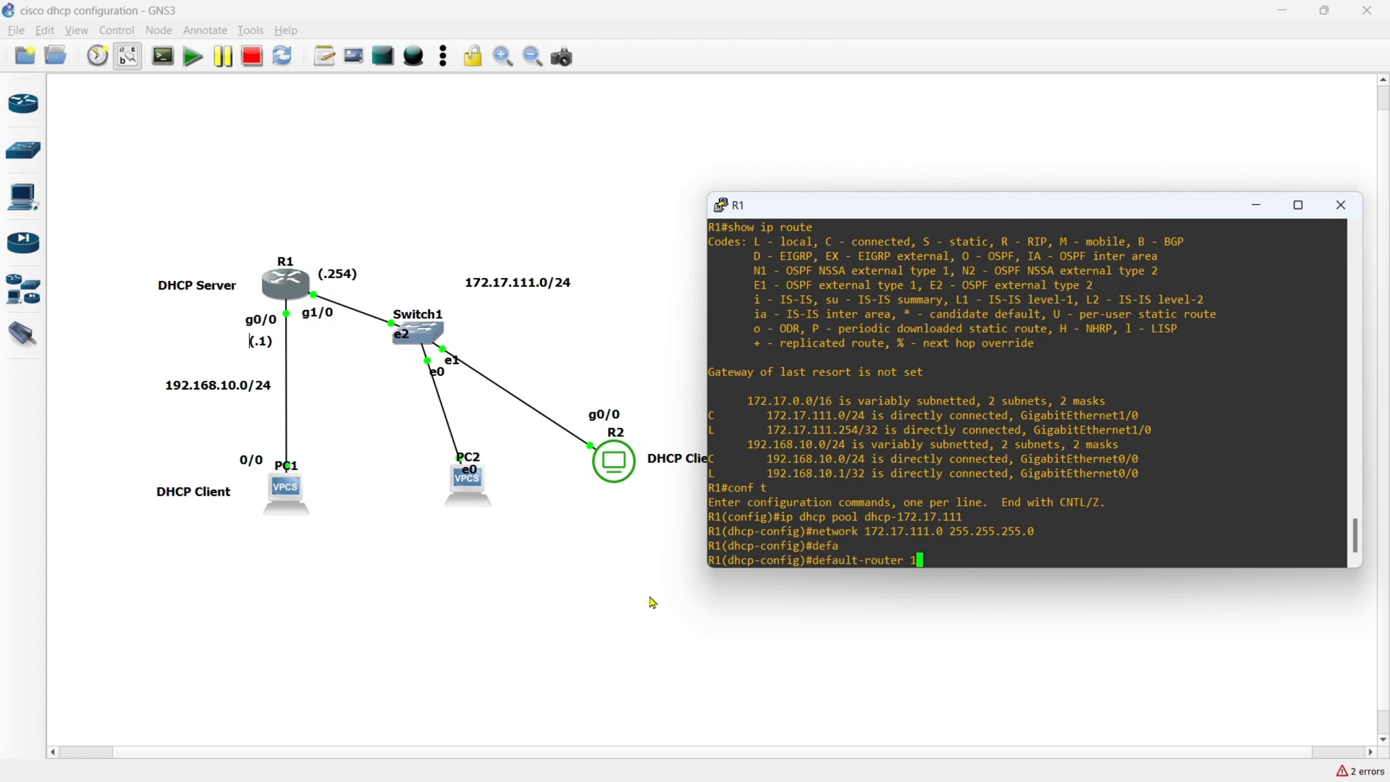
{"action": "type", "text": "72.17.111.254"}
{"action": "key", "text": "Return"}
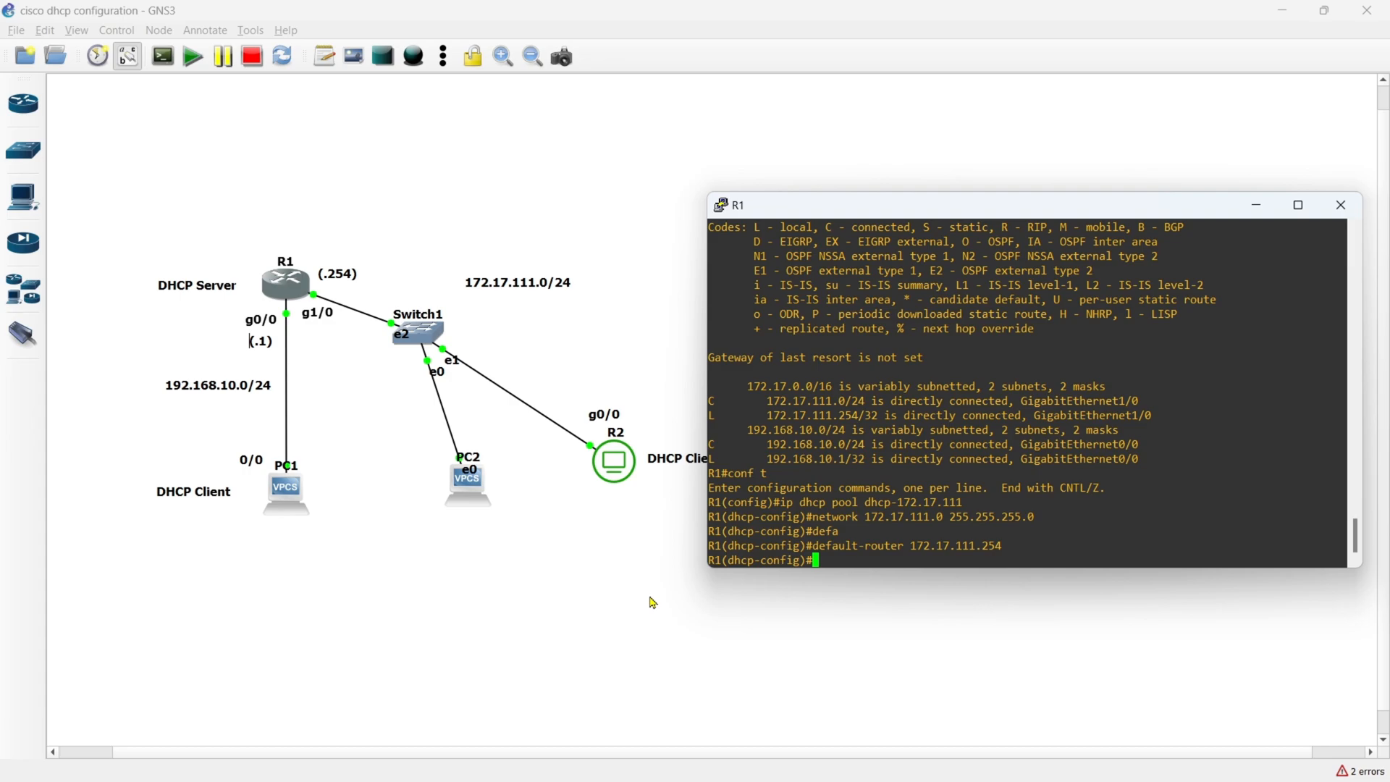
- Set the DHCP pool's DNS servers to 8.8.8.8 and 8.8.4.4, and exit pool configuration
{"action": "type", "text": "dns 8.8"}
{"action": "type", "text": "8 8.8.4.4"}
{"action": "key", "text": "Return"}
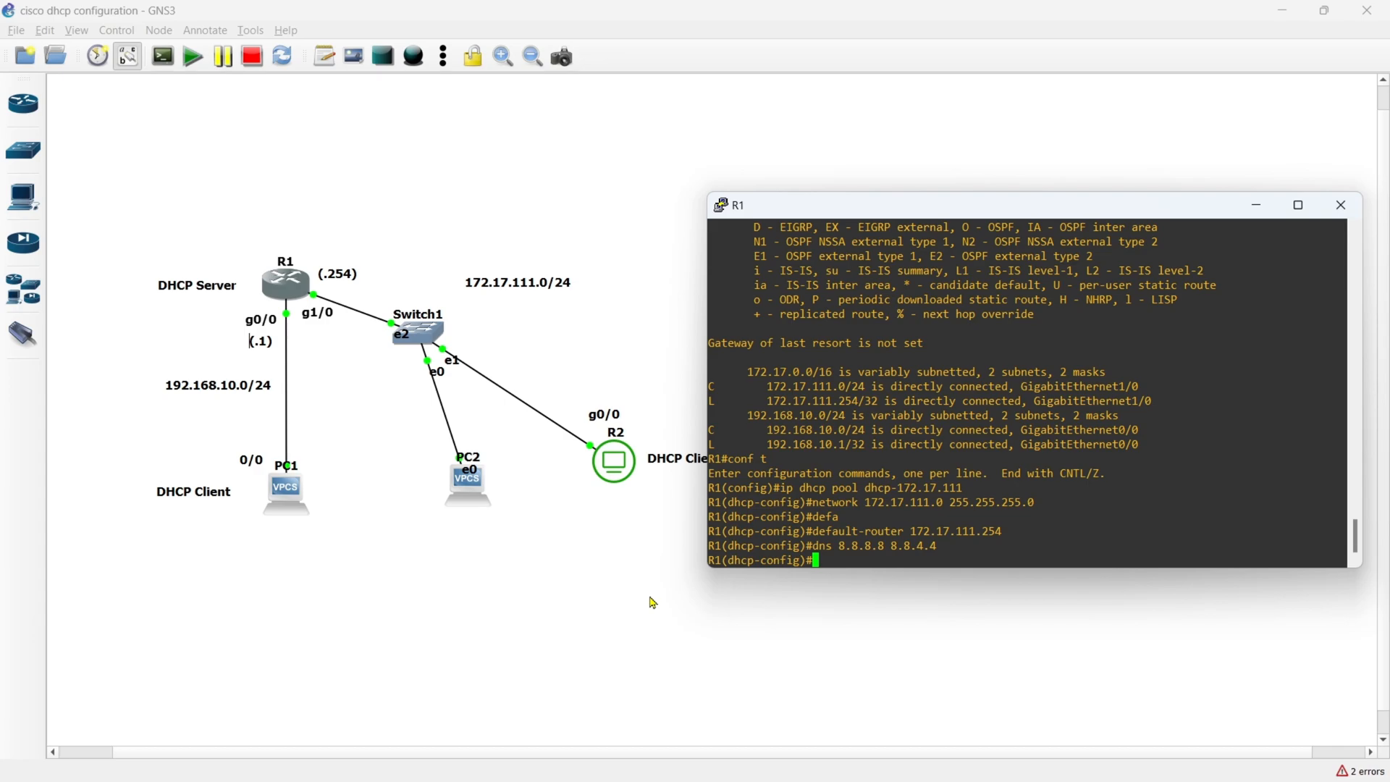
{"action": "type", "text": "exit"}
{"action": "key", "text": "Return"}
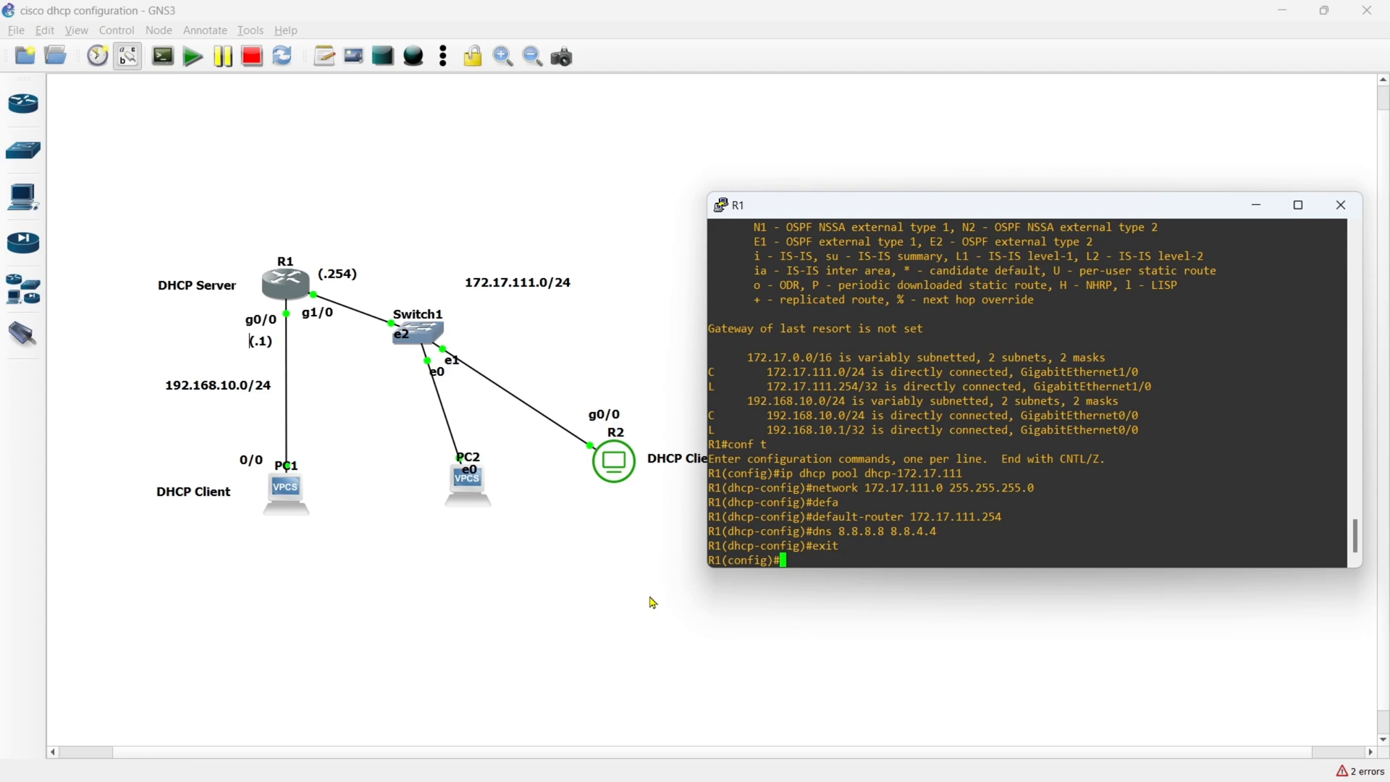
- Exclude addresses 172.17.111.1 through 172.17.111.50 from DHCP assignment on R1
{"action": "type", "text": "ip dhcp ex"}
{"action": "key", "text": "Tab"}
{"action": "type", "text": "172."}
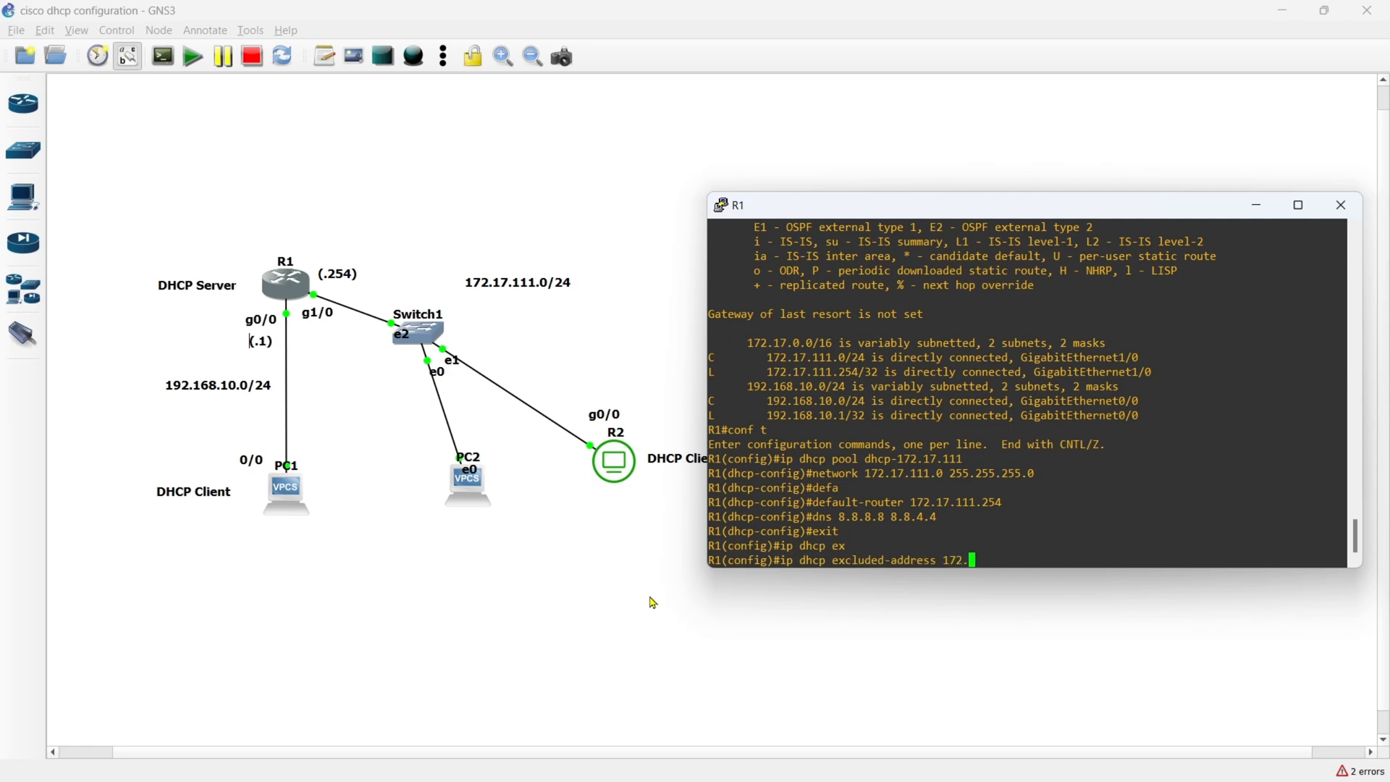
{"action": "type", "text": "1"}
{"action": "type", "text": "7.111.1 172.17 "}
{"action": "type", "text": "111.50"}
{"action": "key", "text": "Return"}
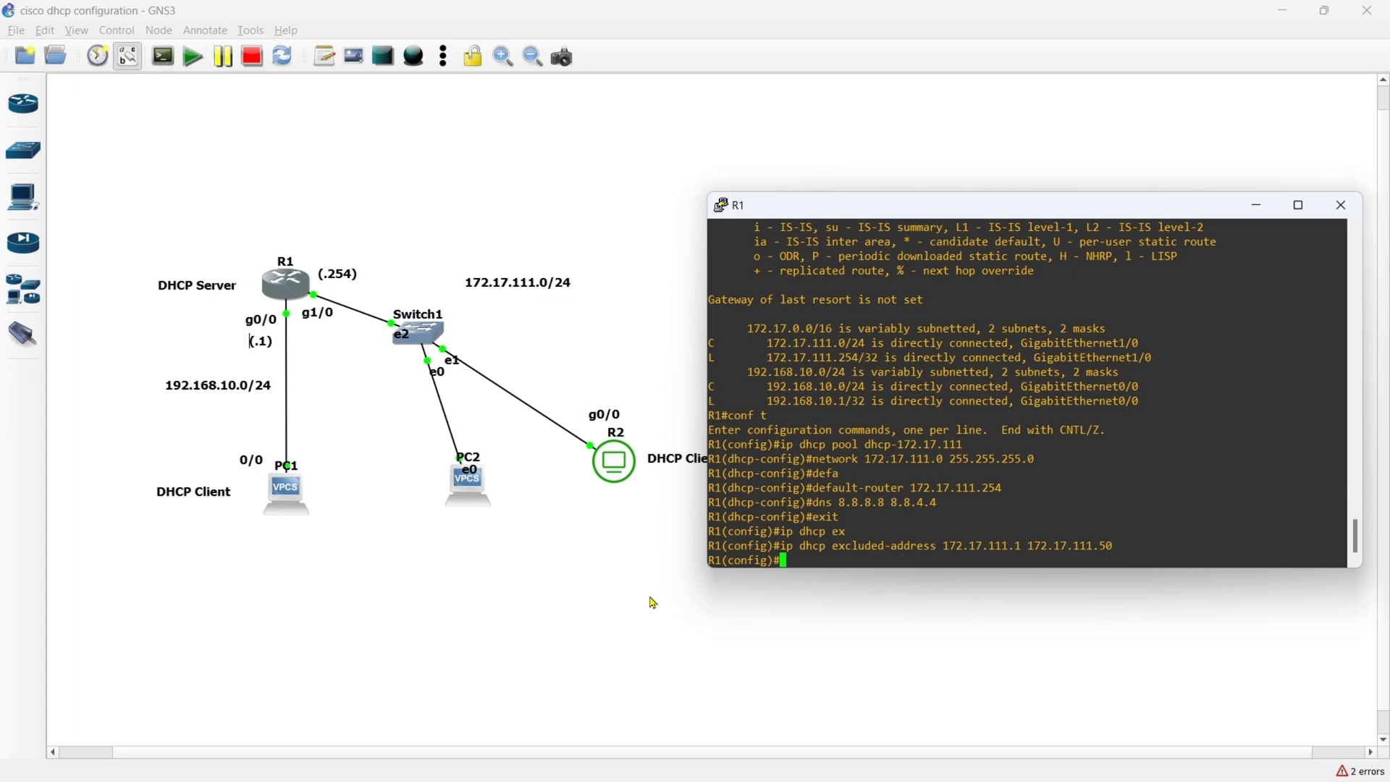
- Exclude addresses 172.17.111.200 through 172.17.111.255 from DHCP assignment on R1 and leave configuration mode
{"action": "type", "text": "ip dhc"}
{"action": "key", "text": "Tab"}
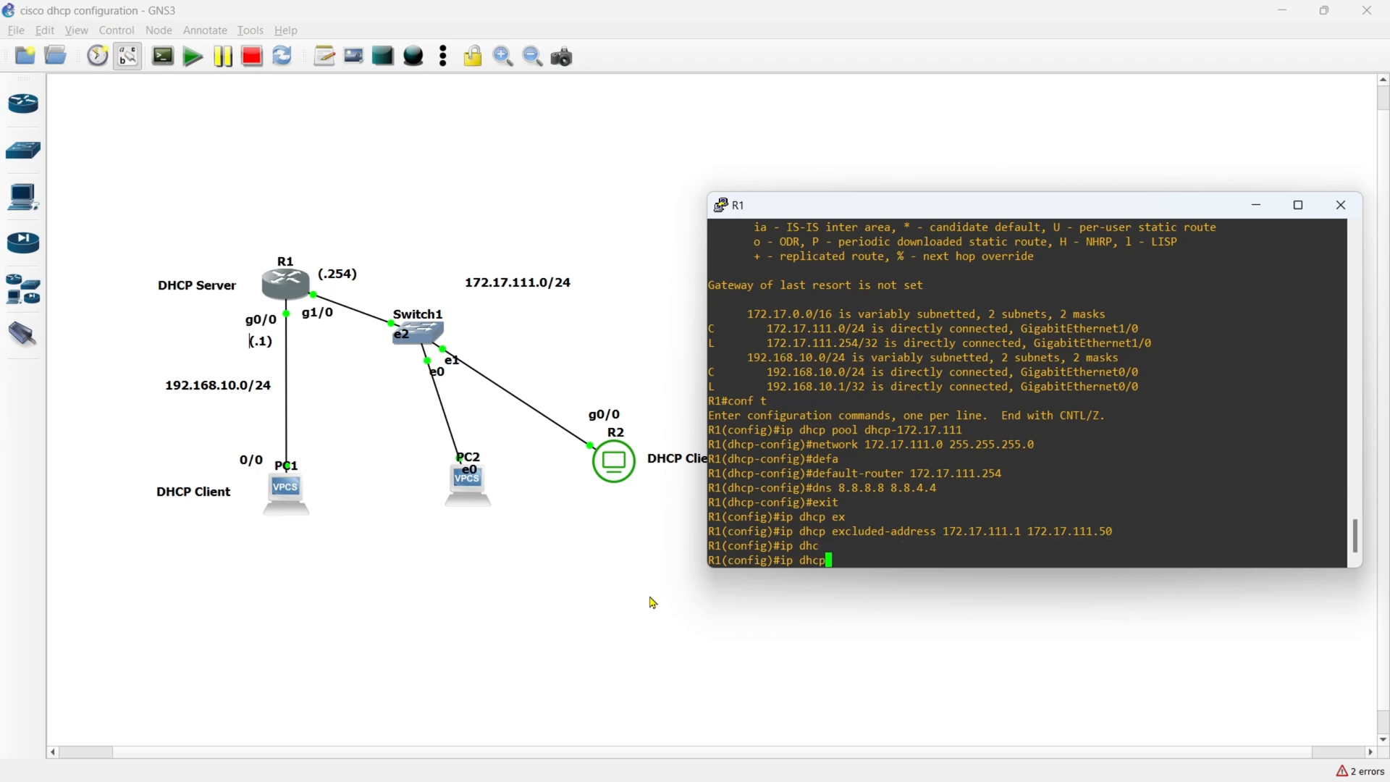
{"action": "type", "text": "ex"}
{"action": "key", "text": "Tab"}
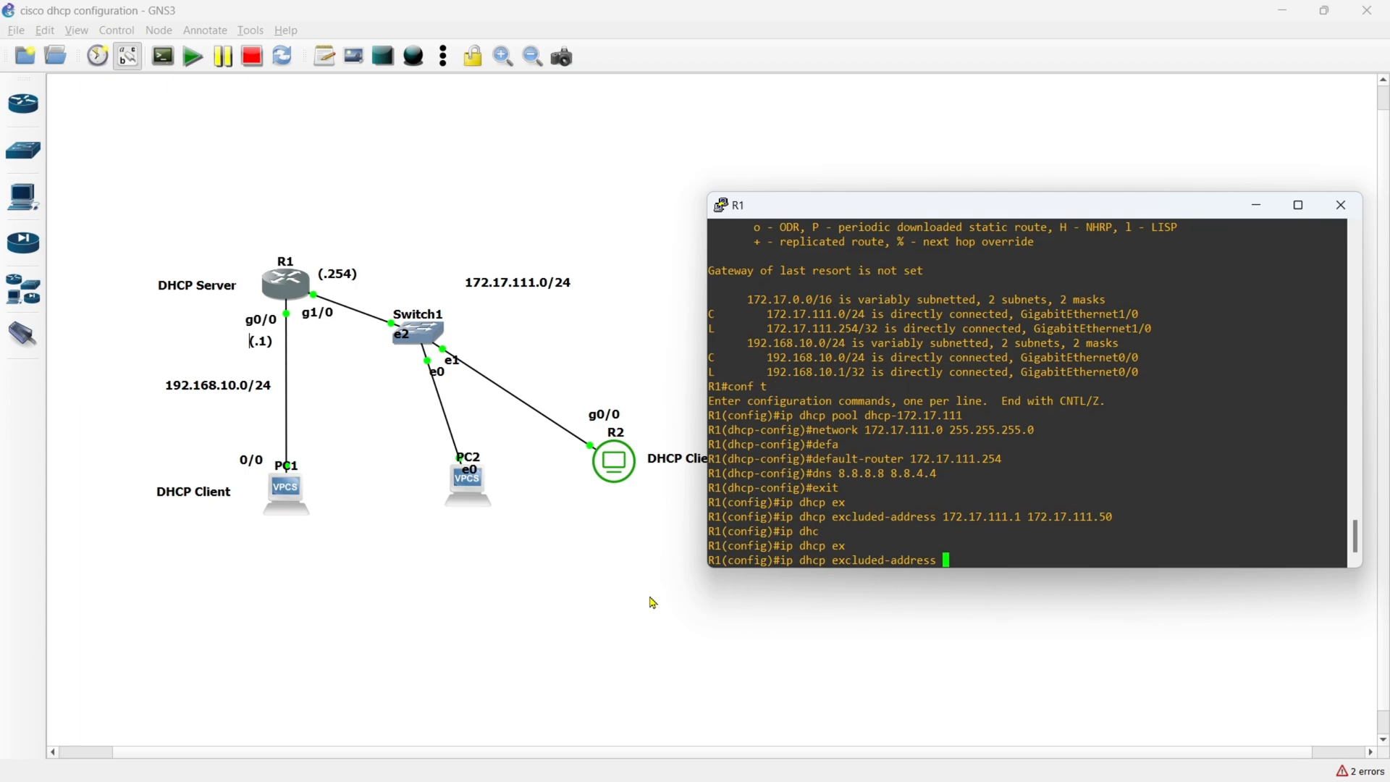
{"action": "type", "text": "172.17.111.200 172.17.111.255"}
{"action": "key", "text": "Return"}
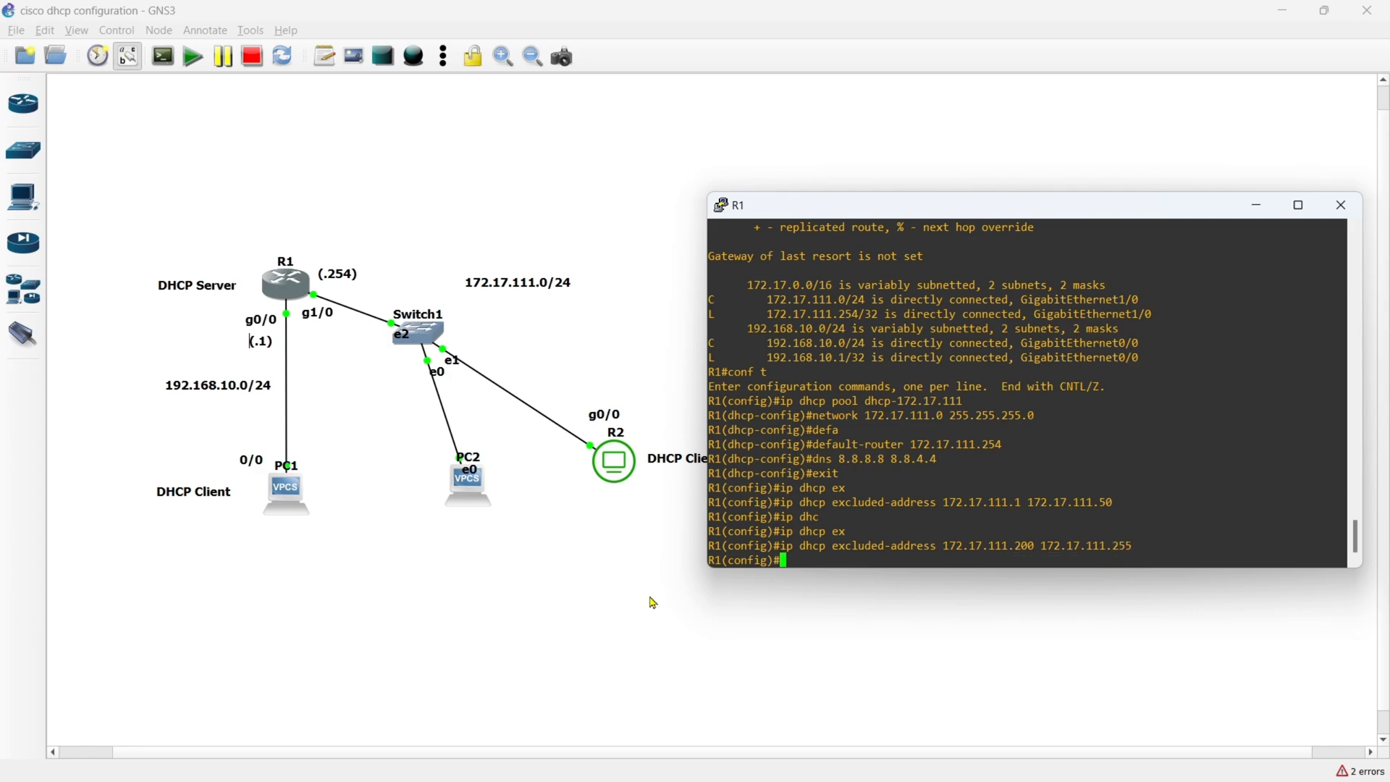
{"action": "type", "text": "end"}
{"action": "key", "text": "Return"}
{"action": "key", "text": "Return"}
{"action": "key", "text": "Return"}
{"action": "key", "text": "Return"}
{"action": "key", "text": "Return"}
{"action": "key", "text": "Return"}
{"action": "key", "text": "Return"}
{"action": "key", "text": "Return"}
{"action": "key", "text": "Return"}
{"action": "key", "text": "Return"}
{"action": "key", "text": "Return"}
{"action": "key", "text": "Return"}
{"action": "key", "text": "Return"}
{"action": "key", "text": "Return"}
{"action": "key", "text": "Return"}
{"action": "key", "text": "Return"}
{"action": "key", "text": "Return"}
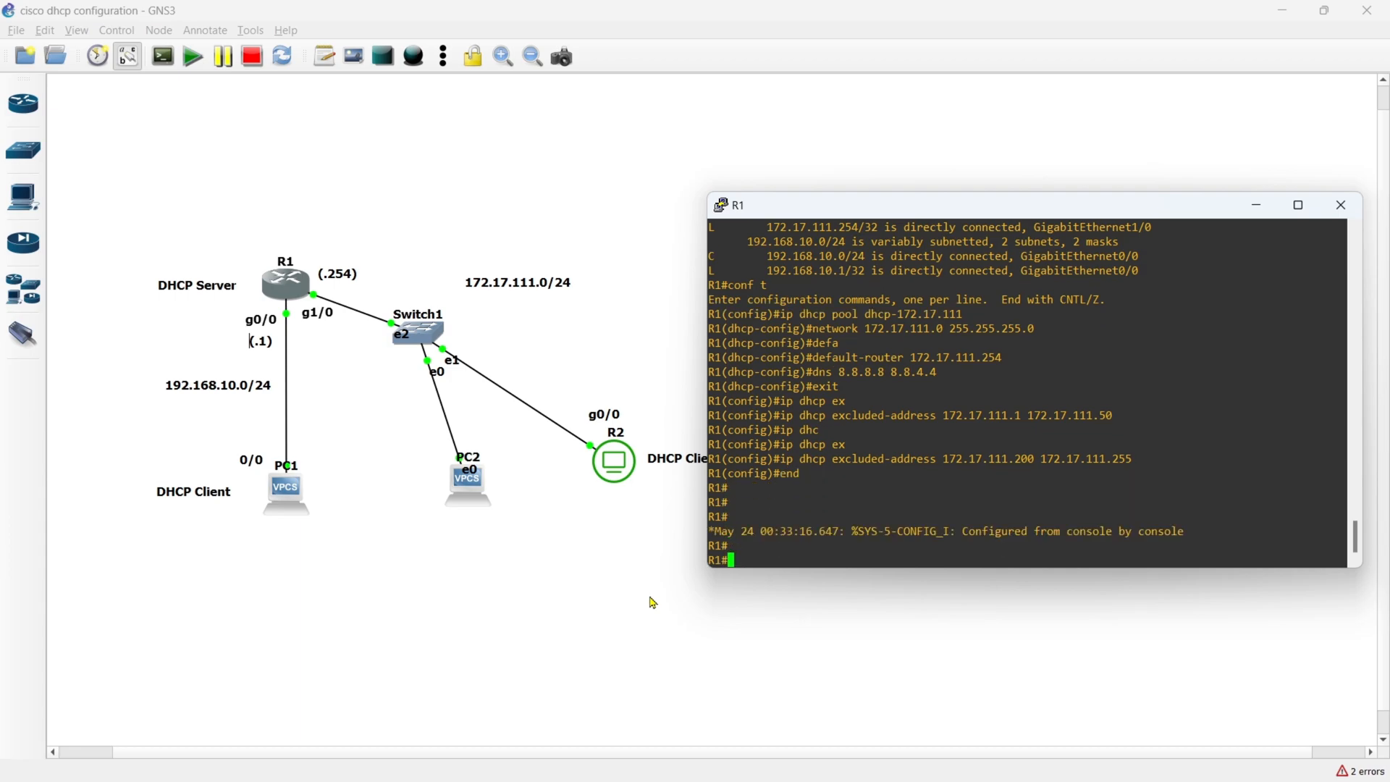
- Display the DHCP section of R1's running configuration and review the excluded addresses and the dhcp-172.17.111 pool
{"action": "type", "text": "show run"}
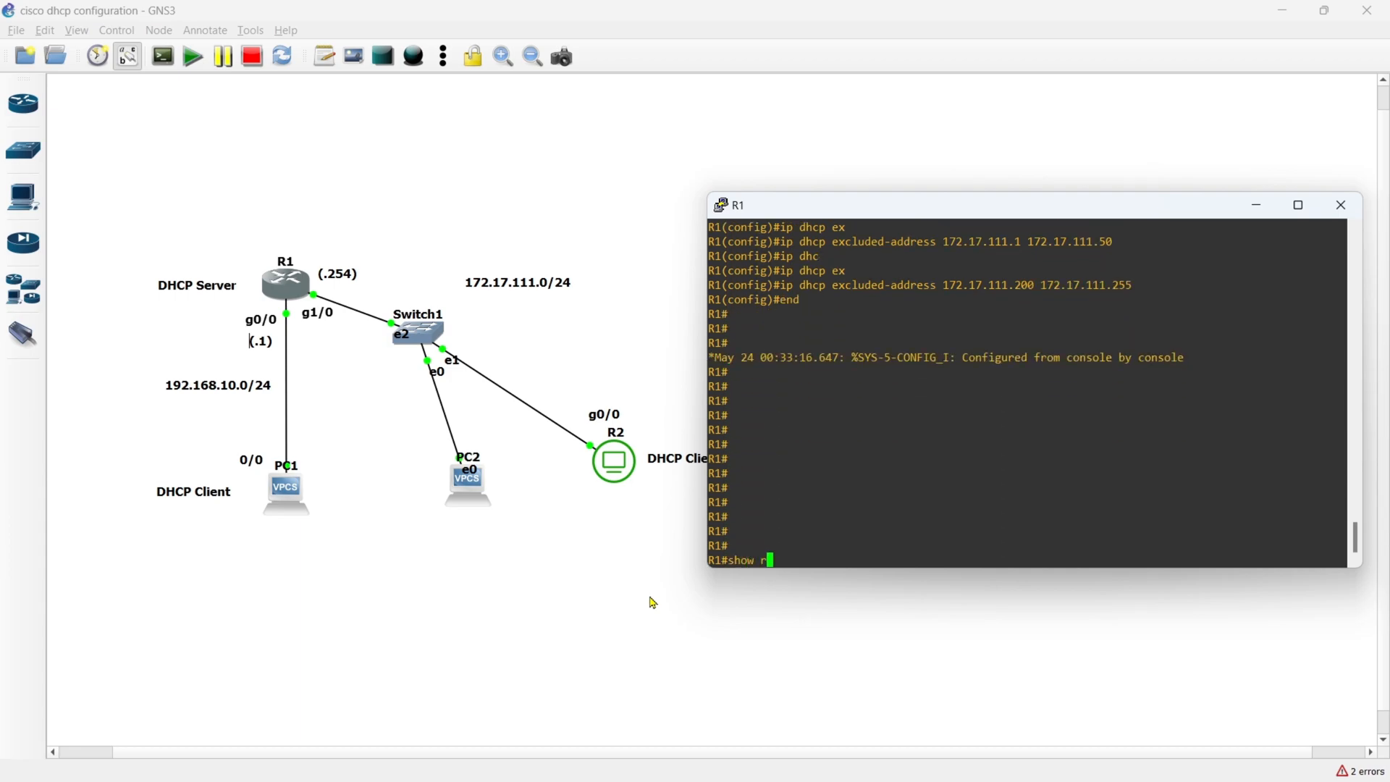
{"action": "key", "text": "Tab"}
{"action": "type", "text": "| s"}
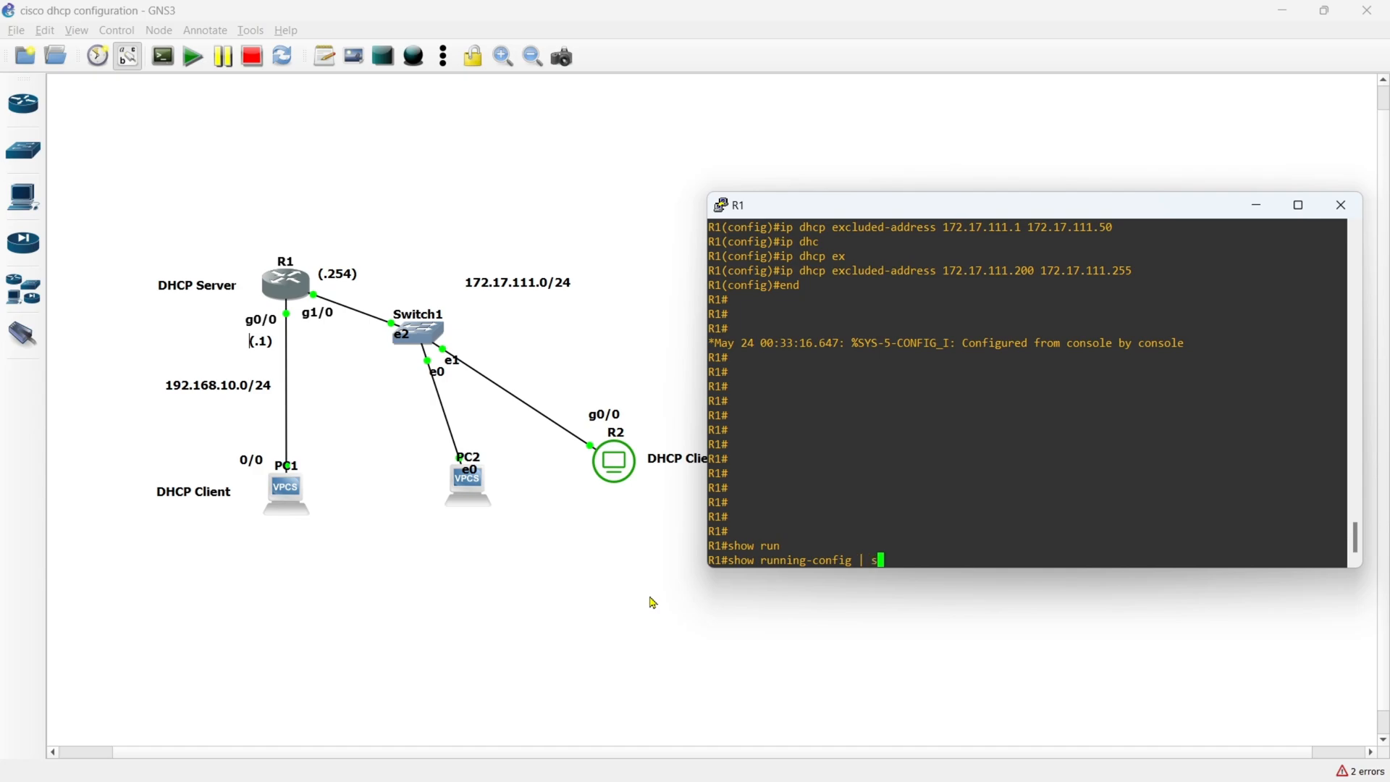
{"action": "type", "text": "ection dhcp"}
{"action": "key", "text": "Return"}
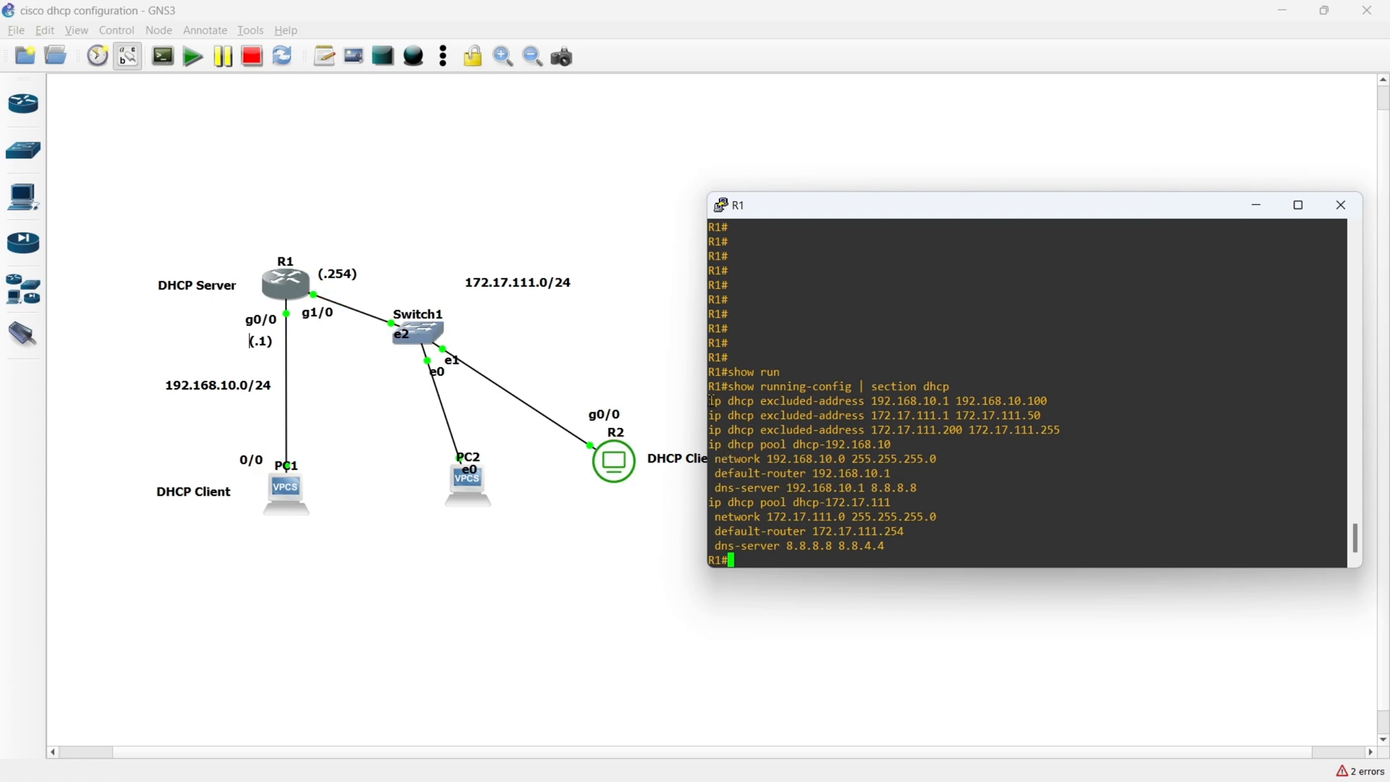
{"action": "left_click_drag", "start_coordinate": [709, 401], "coordinate": [1063, 429]}
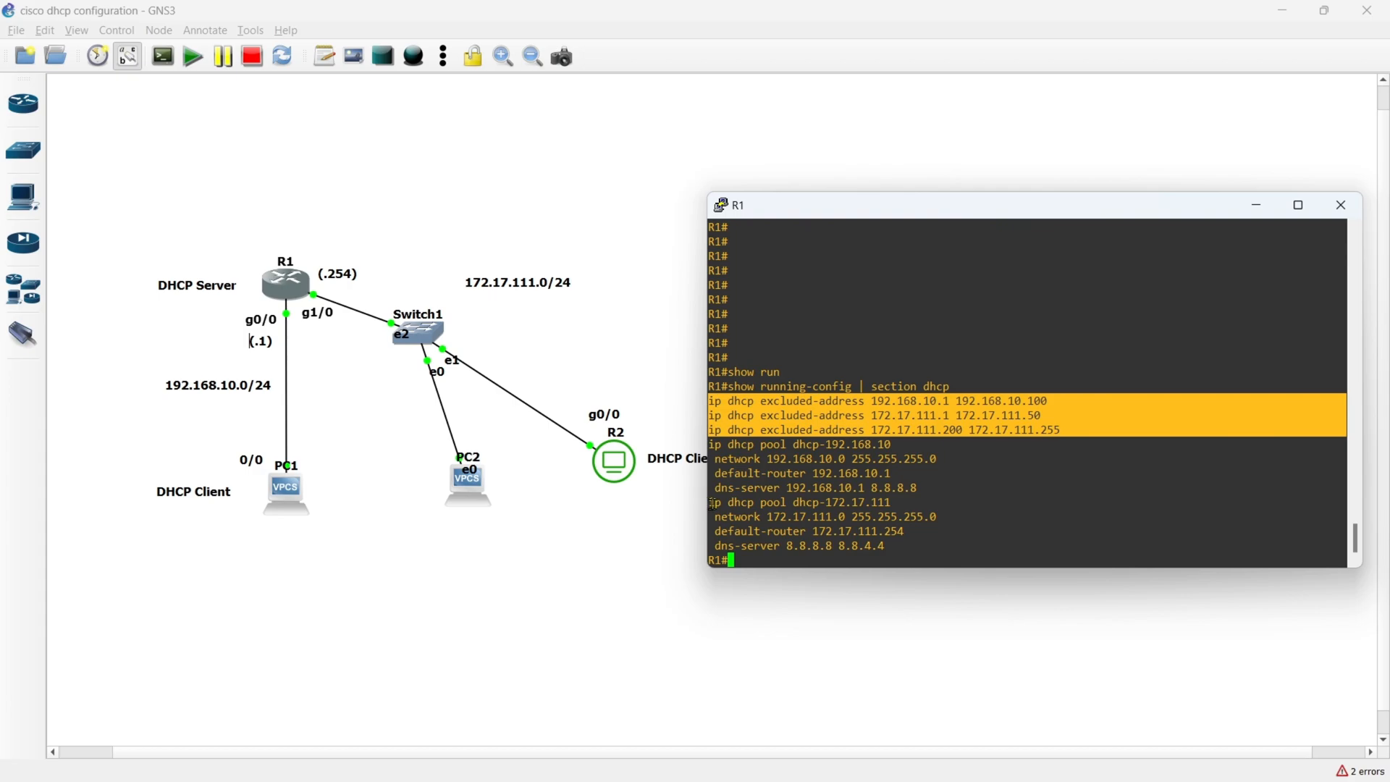
{"action": "left_click_drag", "start_coordinate": [712, 503], "coordinate": [914, 544]}
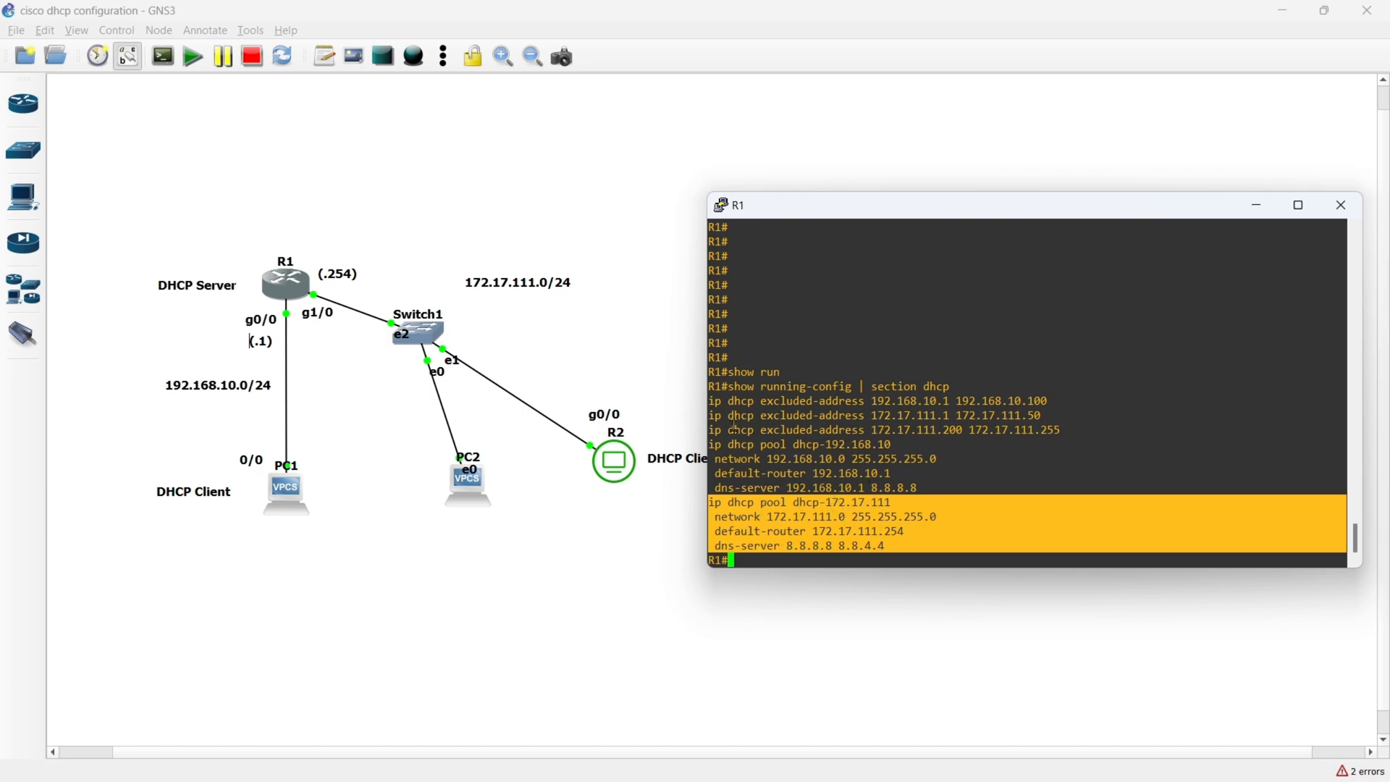
{"action": "left_click_drag", "start_coordinate": [712, 417], "coordinate": [1062, 432]}
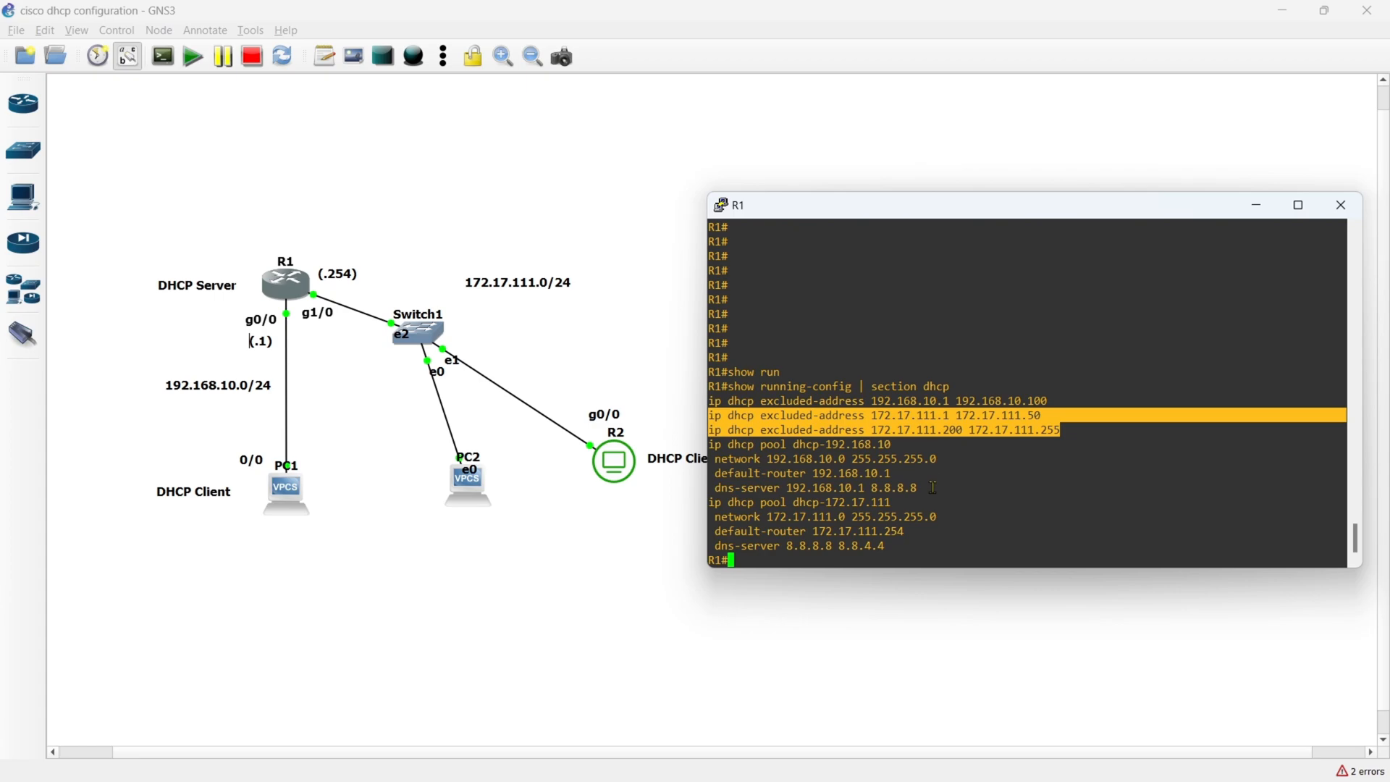
{"action": "left_click", "coordinate": [858, 516]}
{"action": "key", "text": "Return"}
{"action": "key", "text": "Return"}
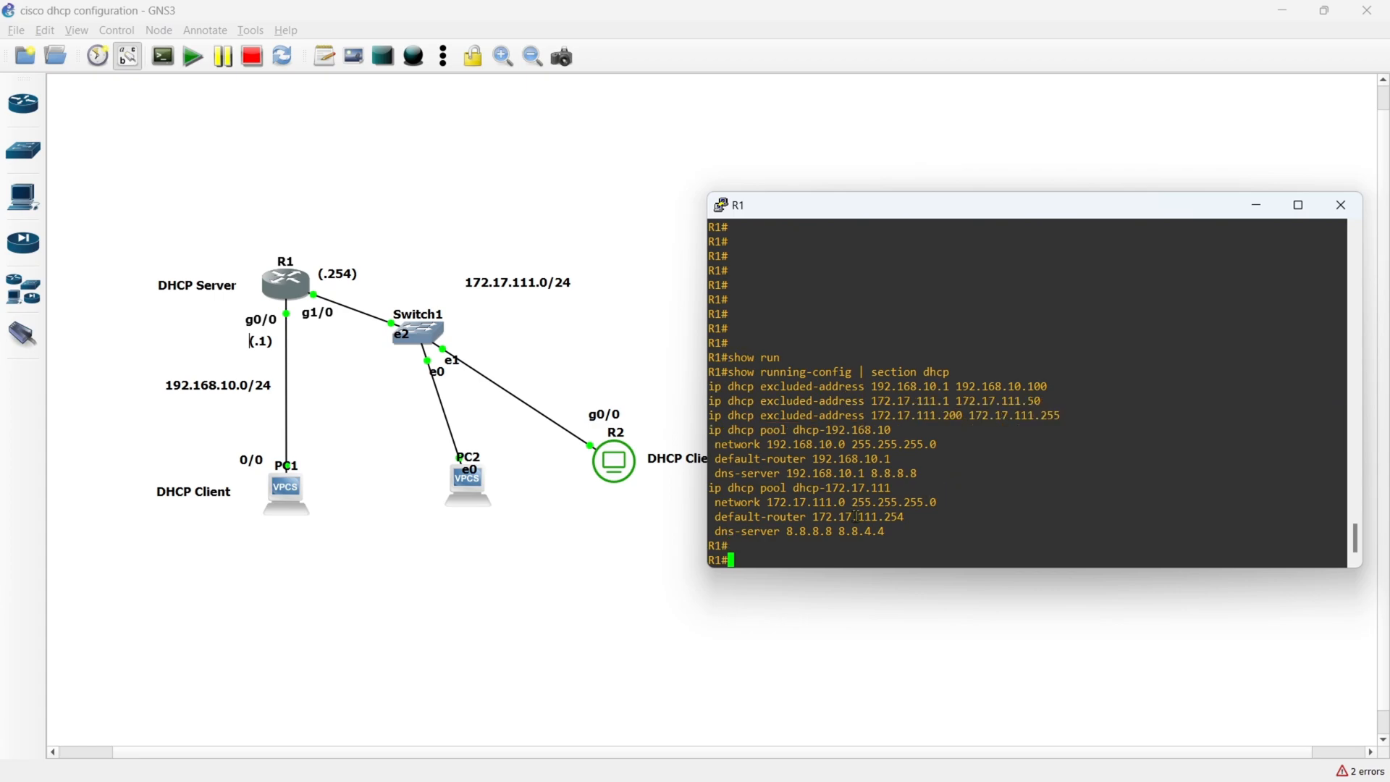
- List R1's current DHCP bindings with show ip dhcp binding before PC2 requests an address
{"action": "type", "text": "show ip"}
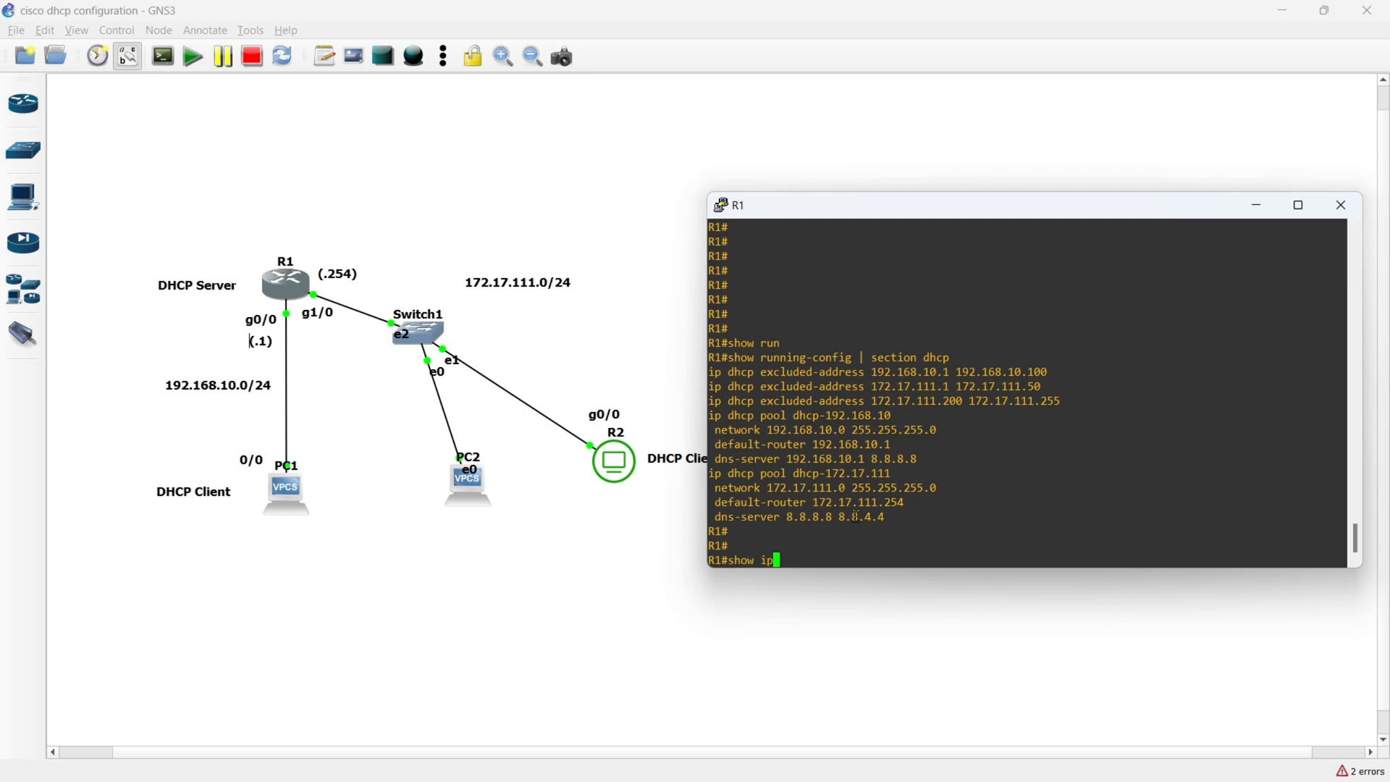
{"action": "type", "text": " dhcp bin"}
{"action": "key", "text": "Tab"}
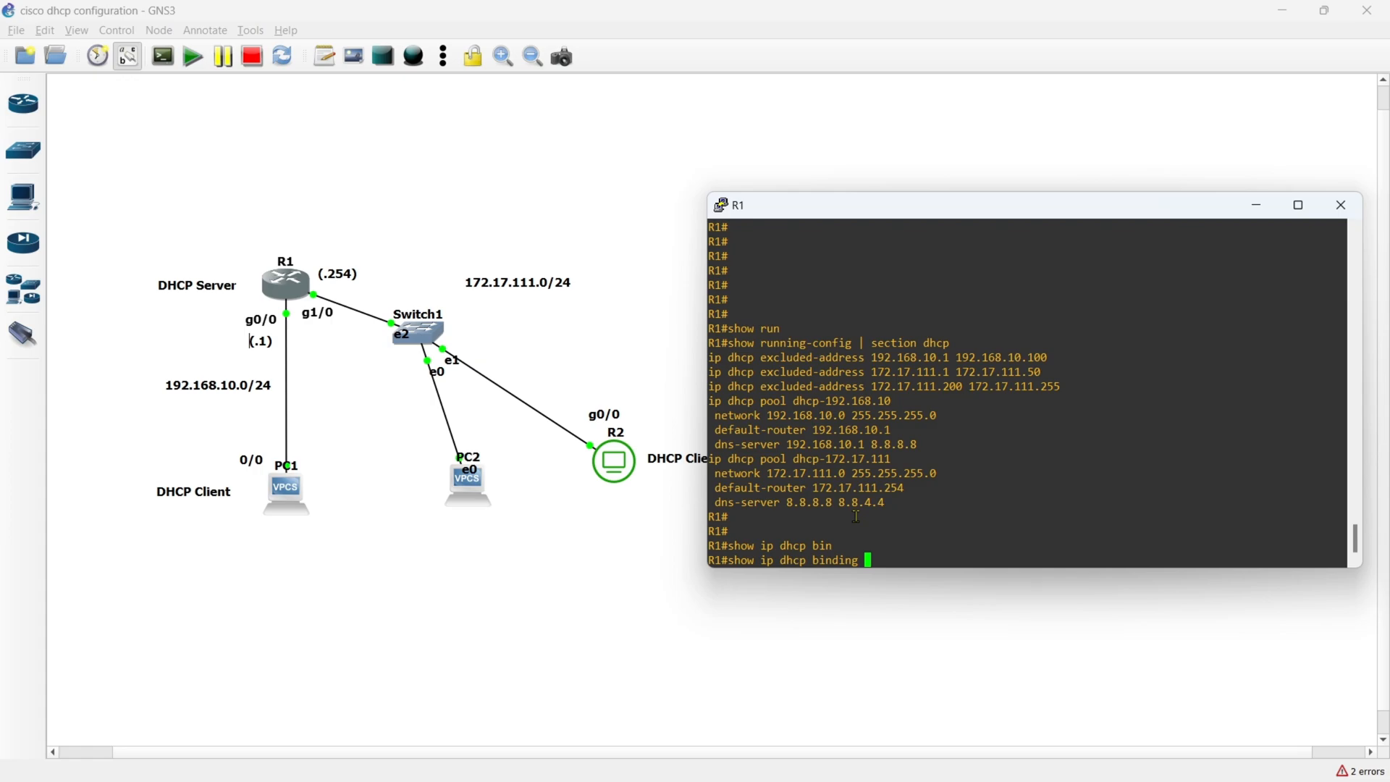
{"action": "key", "text": "Return"}
{"action": "key", "text": "Return"}
{"action": "key", "text": "Return"}
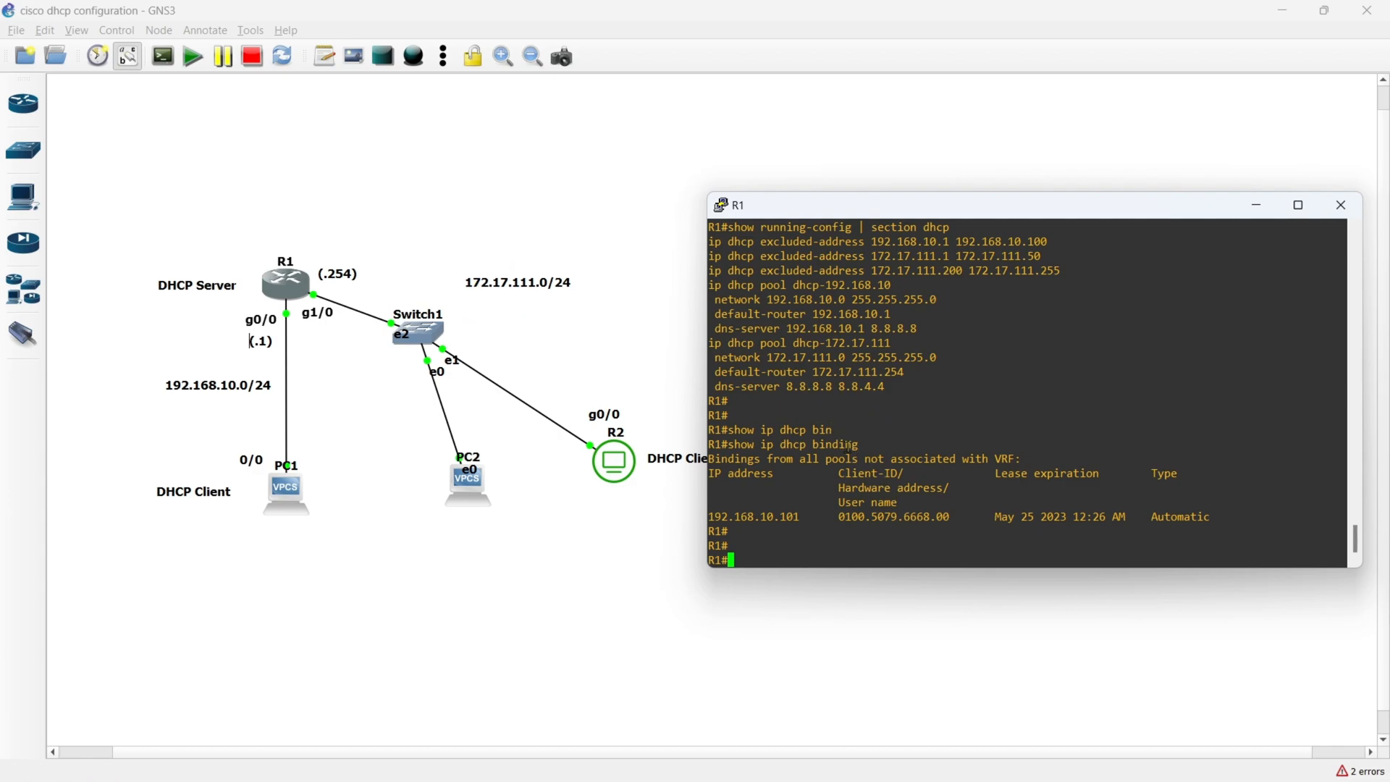
{"action": "key", "text": "Up"}
{"action": "key", "text": "Return"}
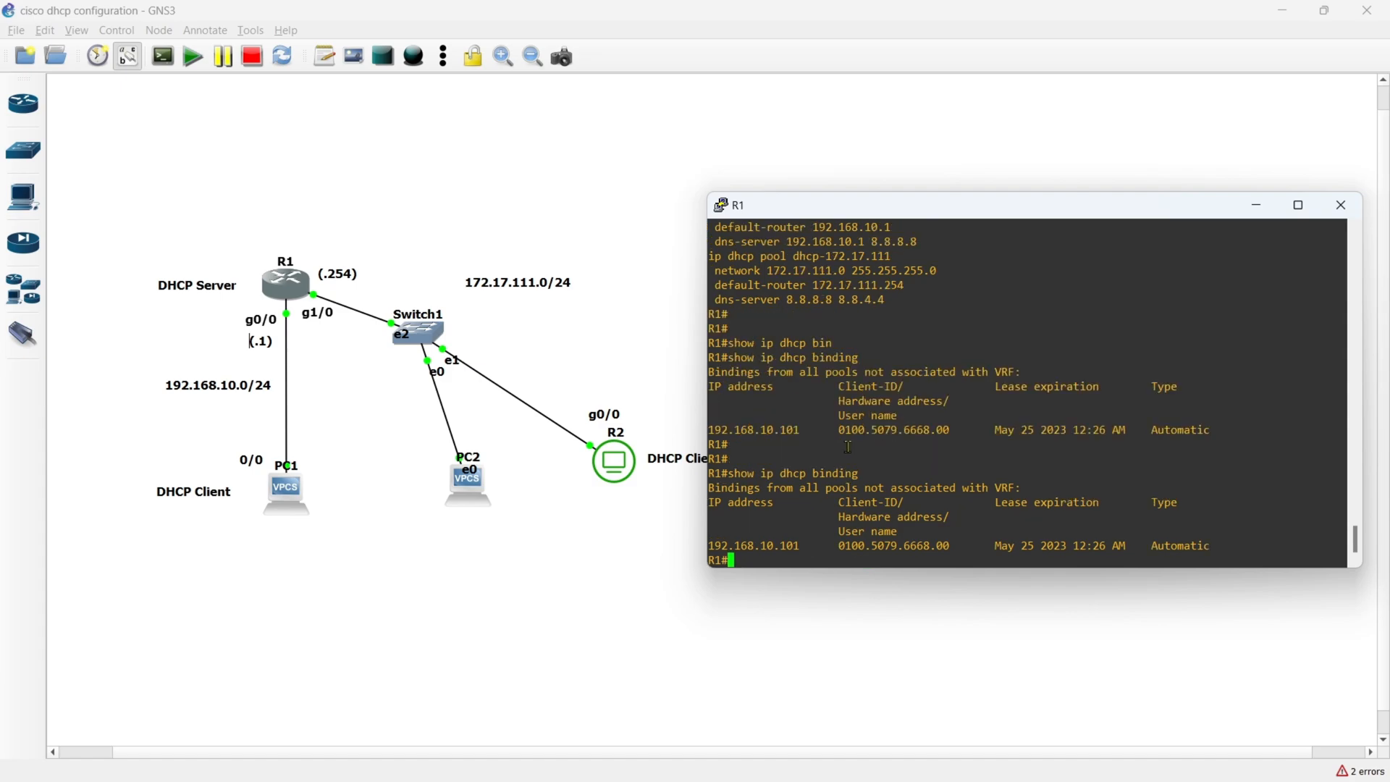
{"action": "key", "text": "Return"}
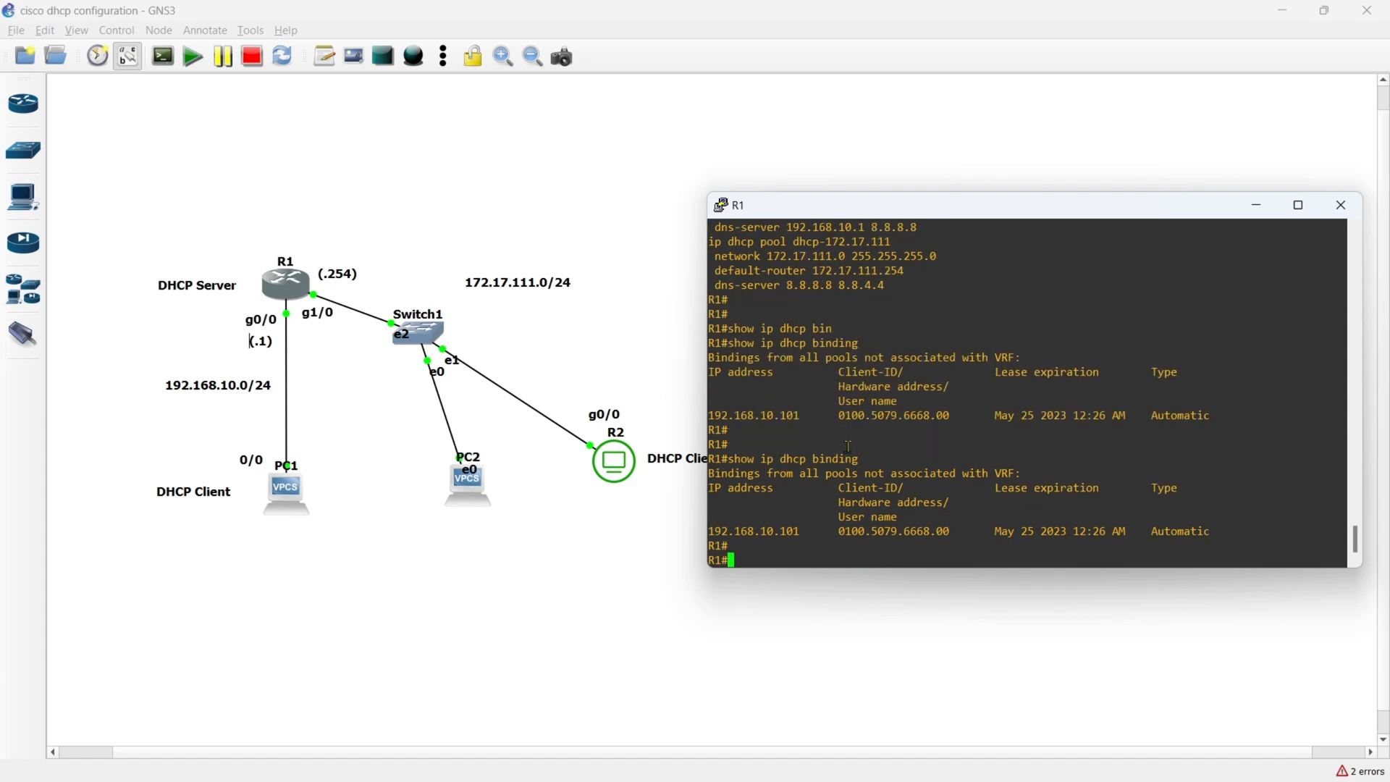
- Open PC2's console and request an IP address through DHCP with ip dhcp
{"action": "left_click", "coordinate": [583, 581]}
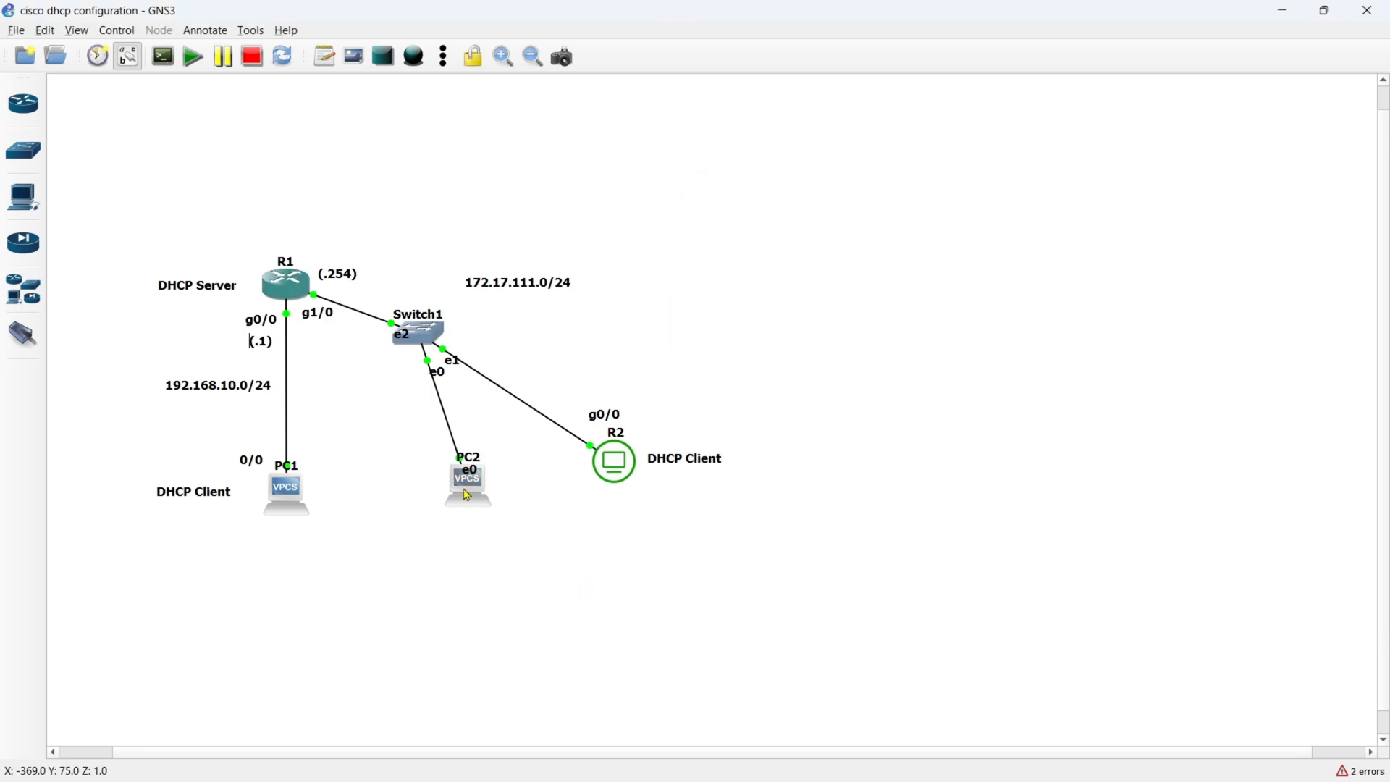
{"action": "left_click", "coordinate": [467, 495]}
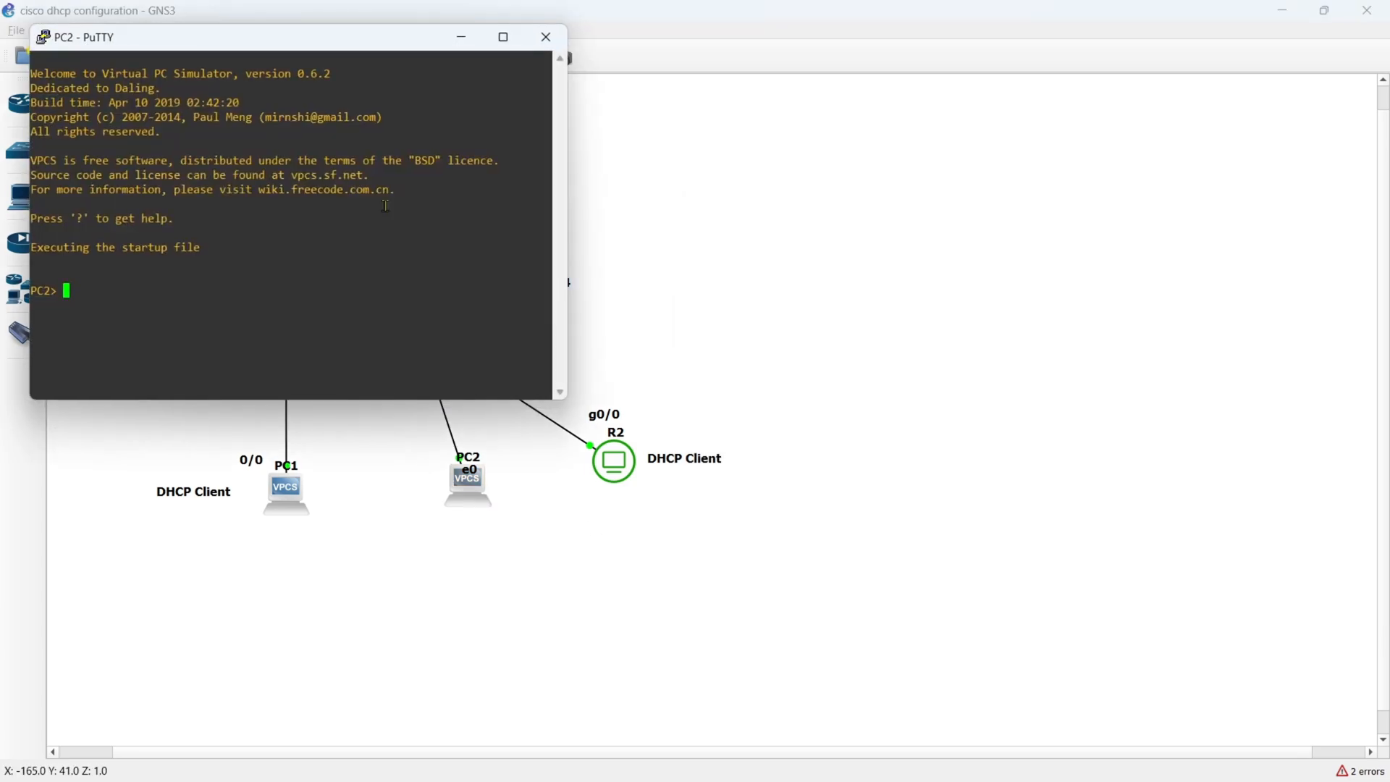
{"action": "left_click_drag", "start_coordinate": [333, 51], "coordinate": [1059, 237]}
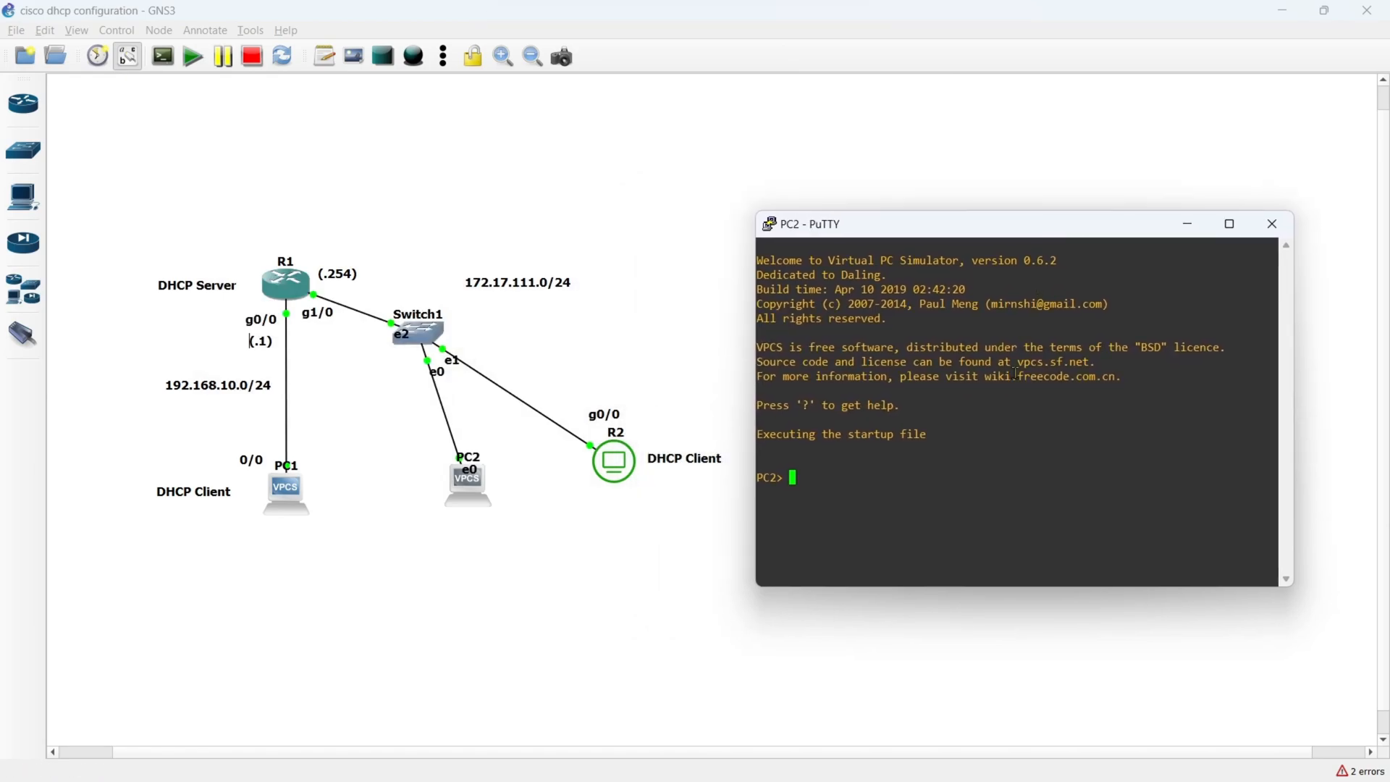
{"action": "type", "text": "ip dhcp"}
{"action": "key", "text": "Return"}
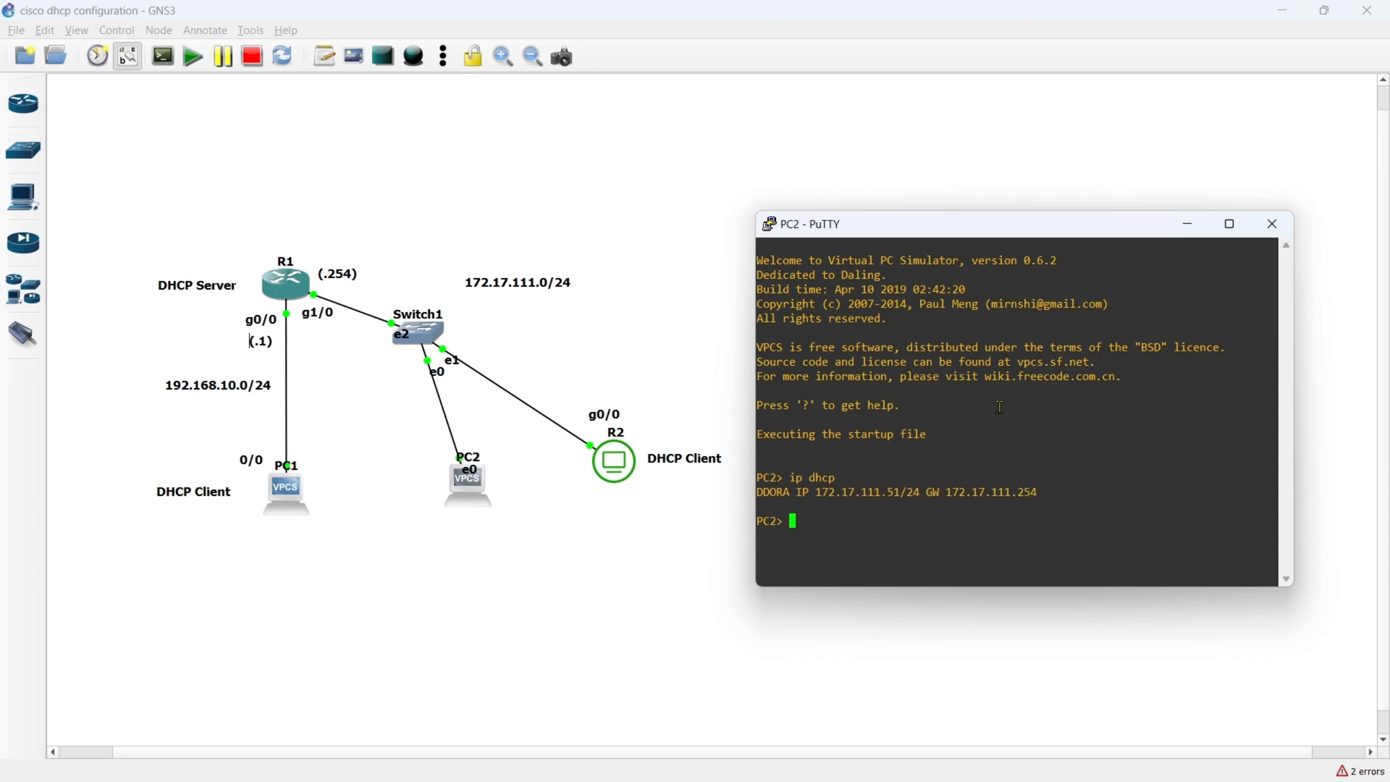
- Display PC2's IP settings and check its address, gateway, DNS servers and DHCP server, then put its console away
{"action": "type", "text": "show ip"}
{"action": "key", "text": "Return"}
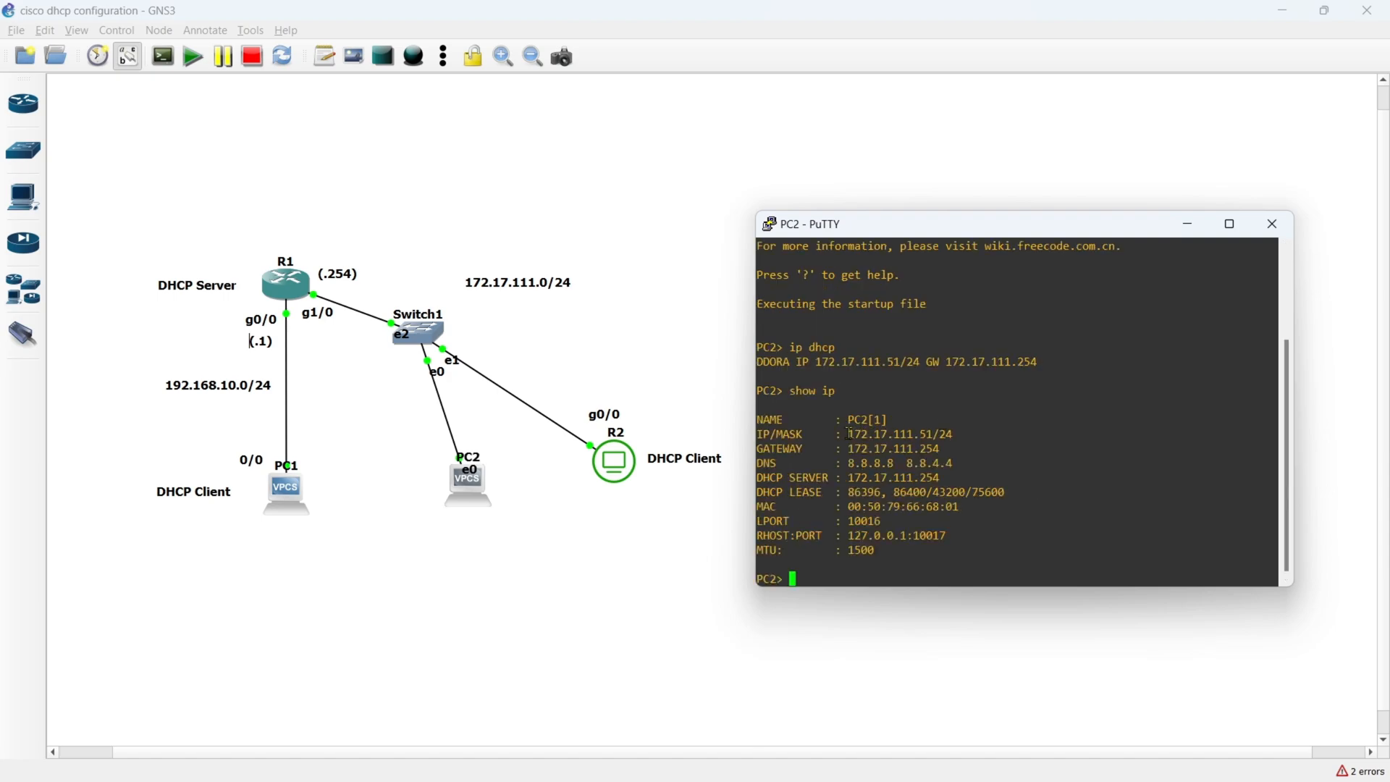
{"action": "left_click_drag", "start_coordinate": [849, 433], "coordinate": [950, 433]}
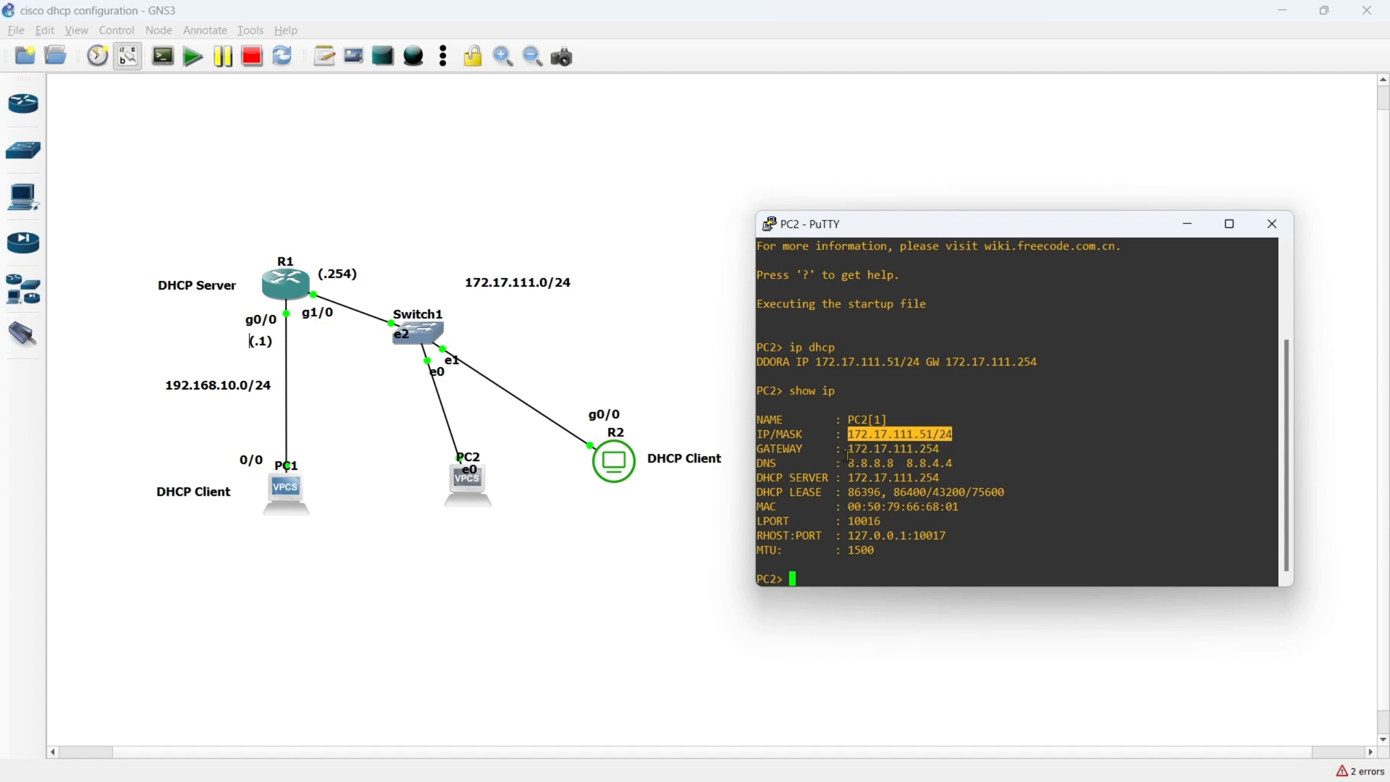
{"action": "left_click_drag", "start_coordinate": [848, 449], "coordinate": [940, 449]}
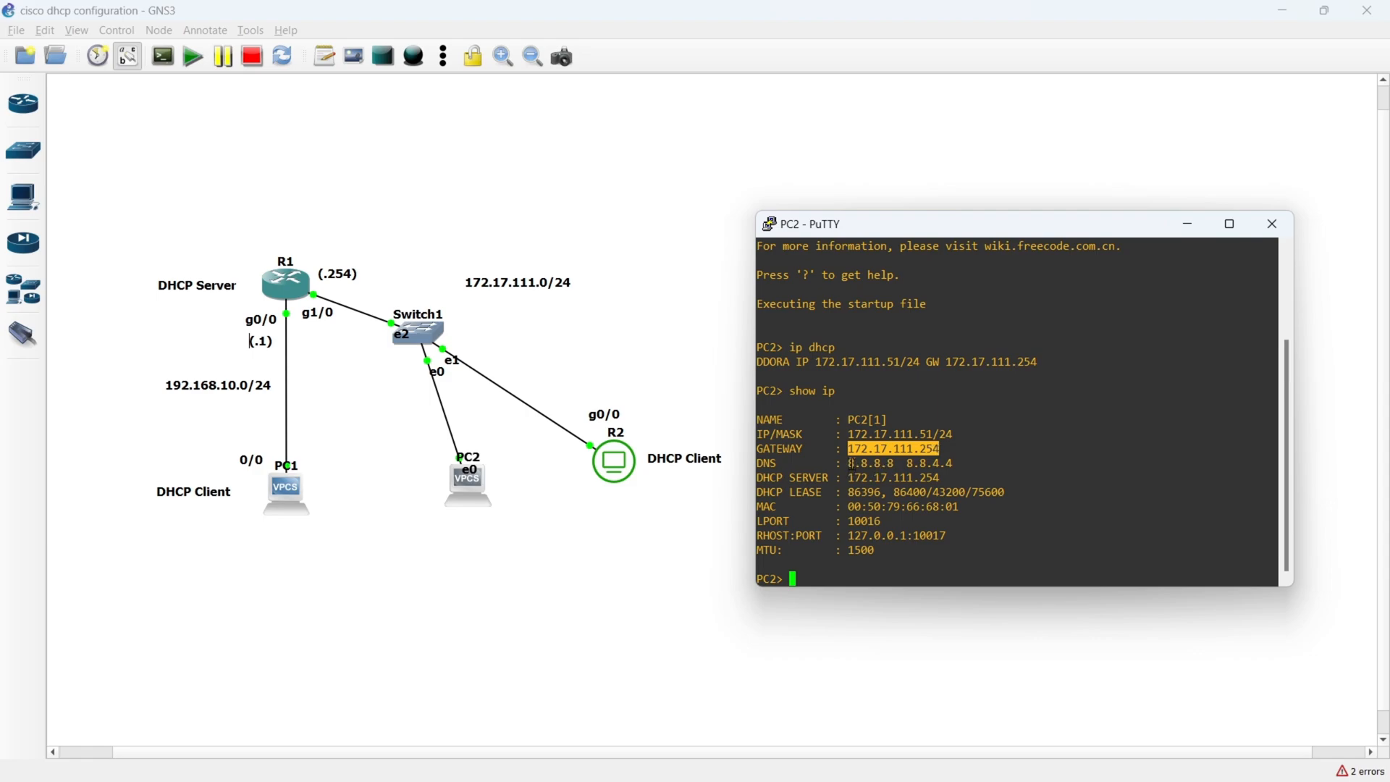
{"action": "left_click_drag", "start_coordinate": [848, 463], "coordinate": [952, 463]}
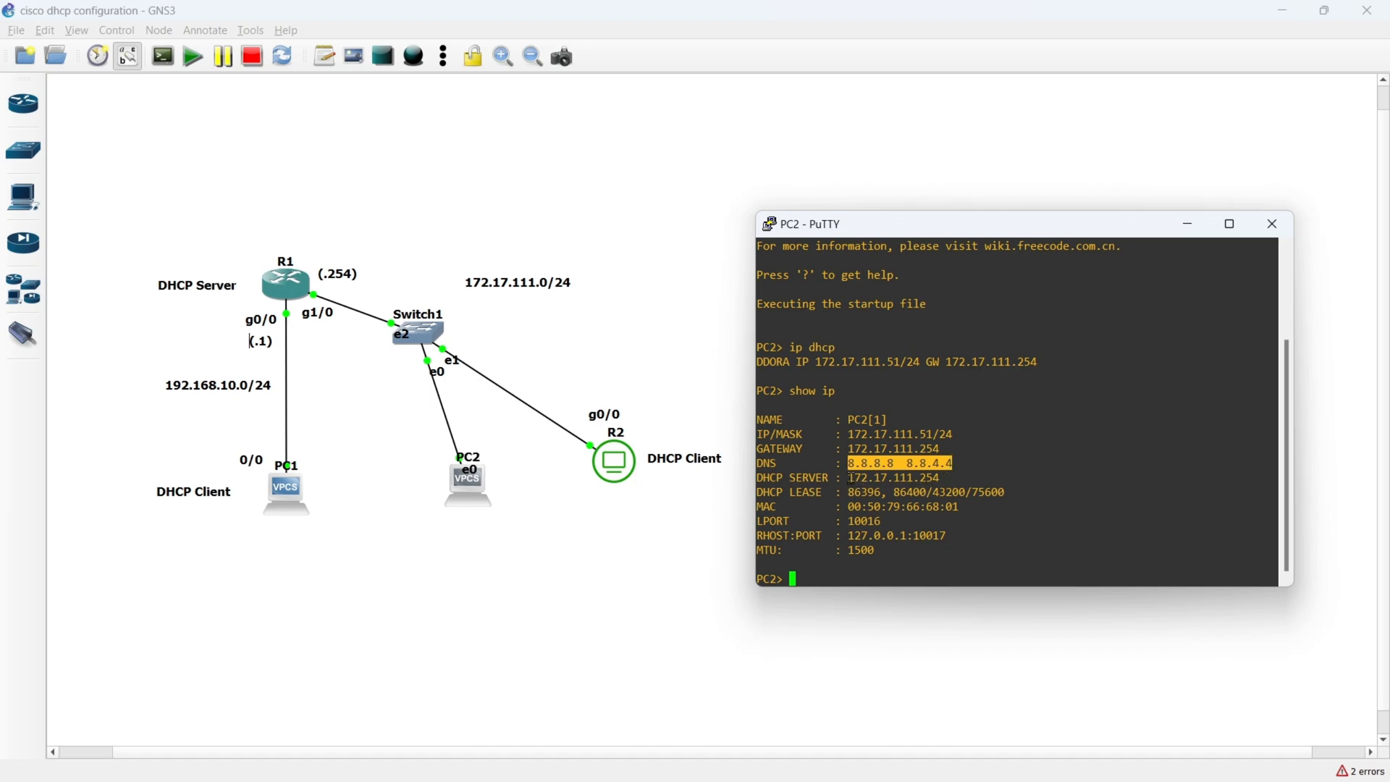
{"action": "left_click_drag", "start_coordinate": [848, 478], "coordinate": [939, 478]}
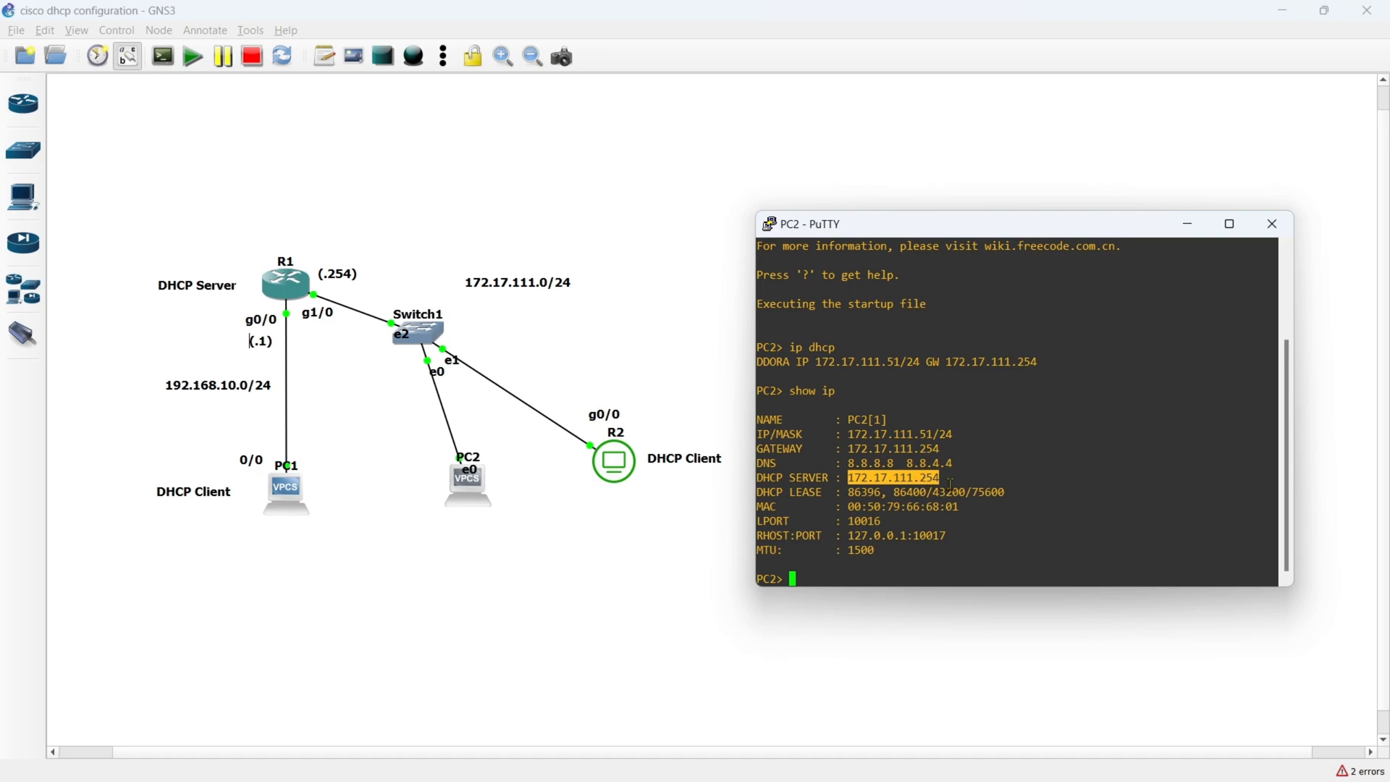
{"action": "left_click", "coordinate": [1188, 226]}
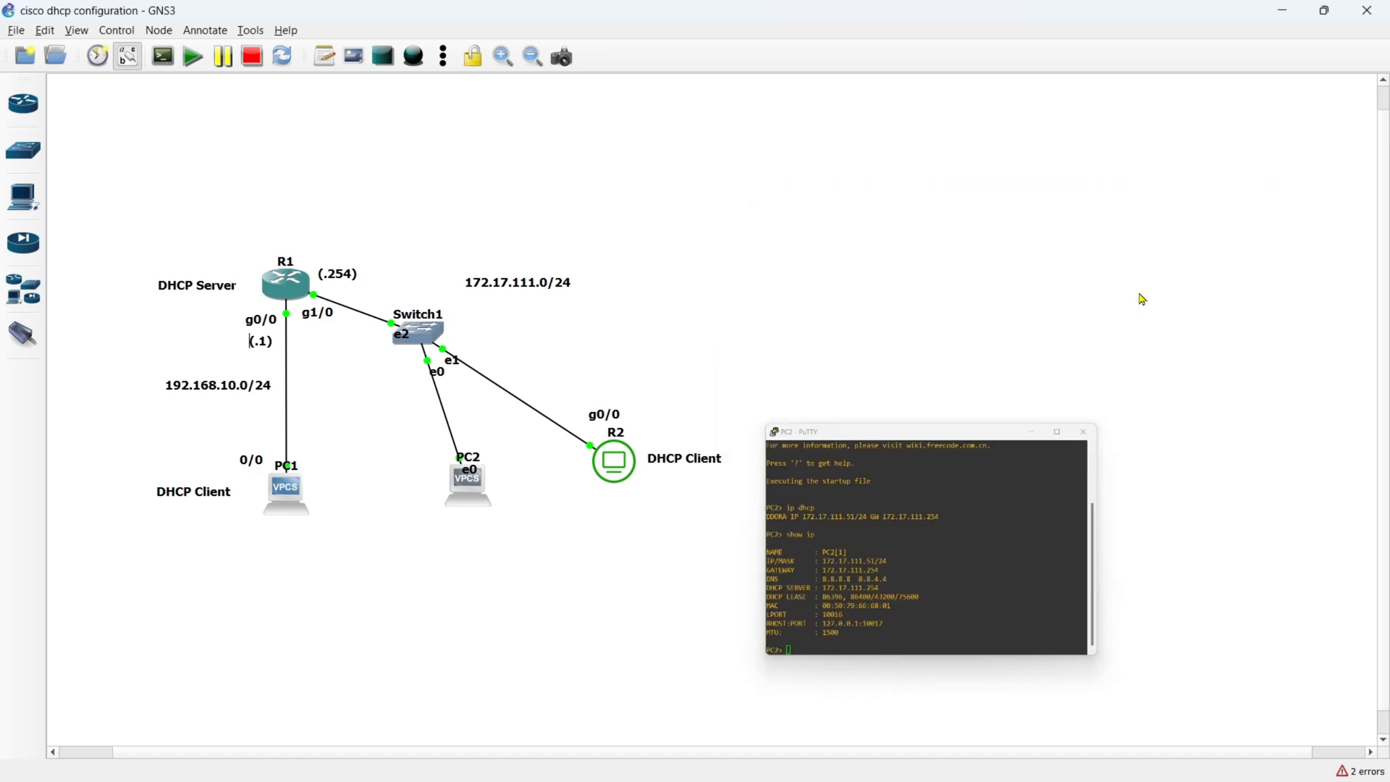
- Return to R1's console, list the DHCP bindings again and examine the client ID and lease expiration of PC2's entry
{"action": "double_click", "coordinate": [302, 285]}
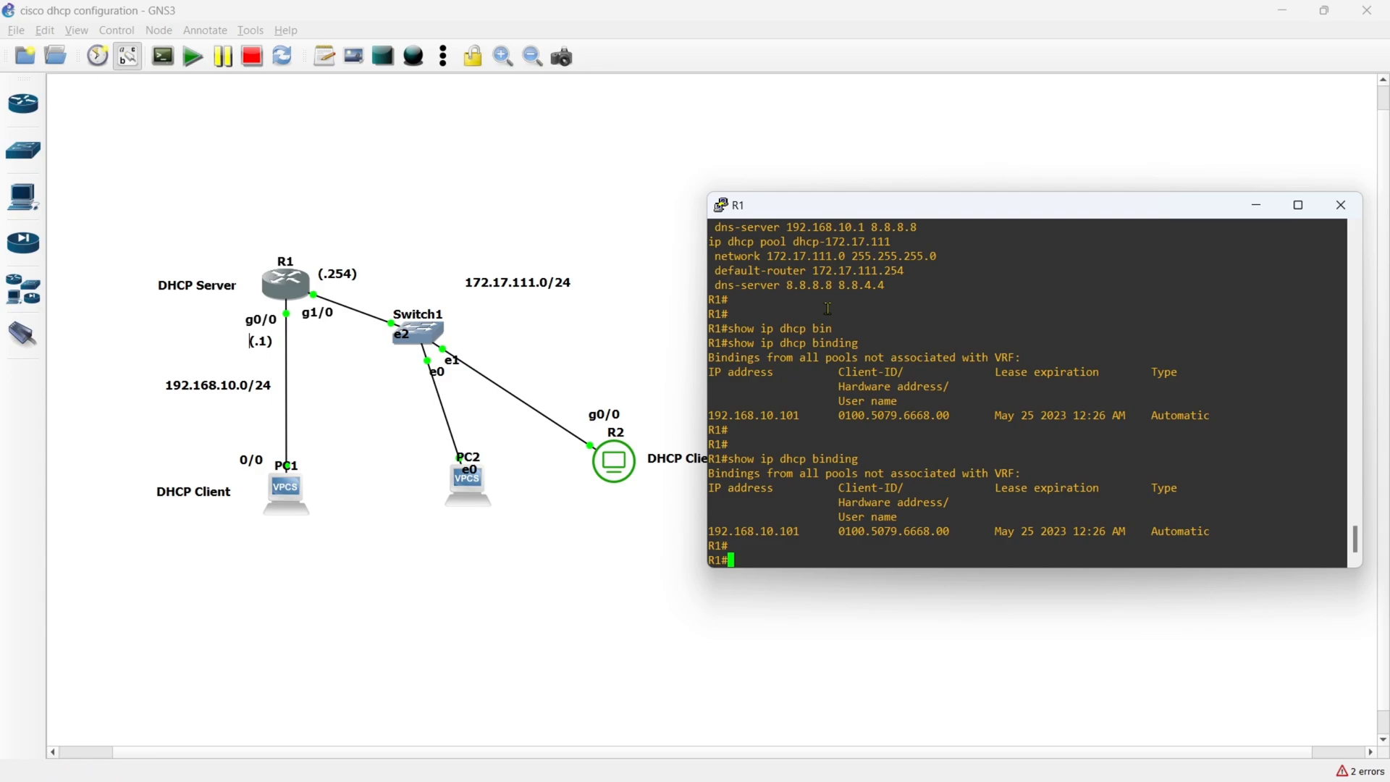
{"action": "key", "text": "Up"}
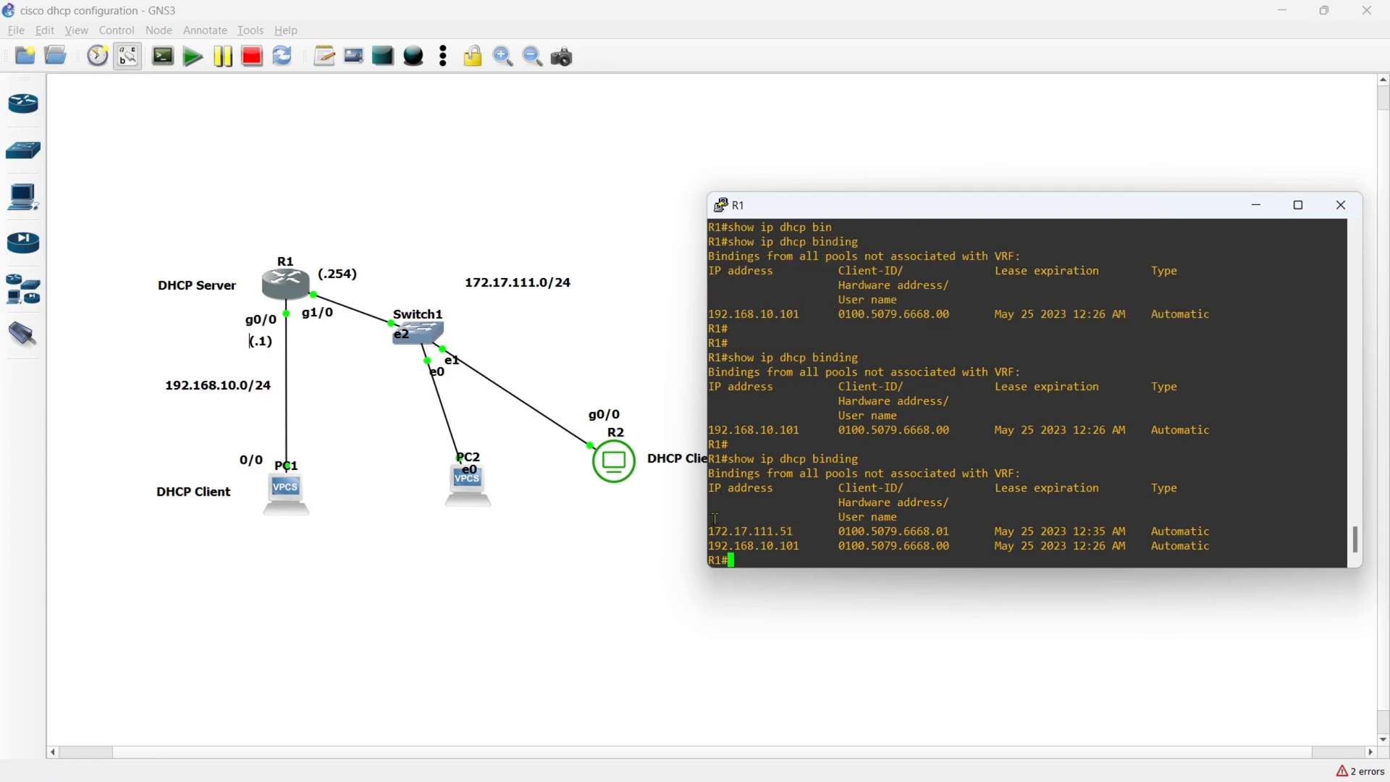
{"action": "left_click_drag", "start_coordinate": [799, 531], "coordinate": [711, 530]}
{"action": "left_click_drag", "start_coordinate": [840, 531], "coordinate": [943, 533]}
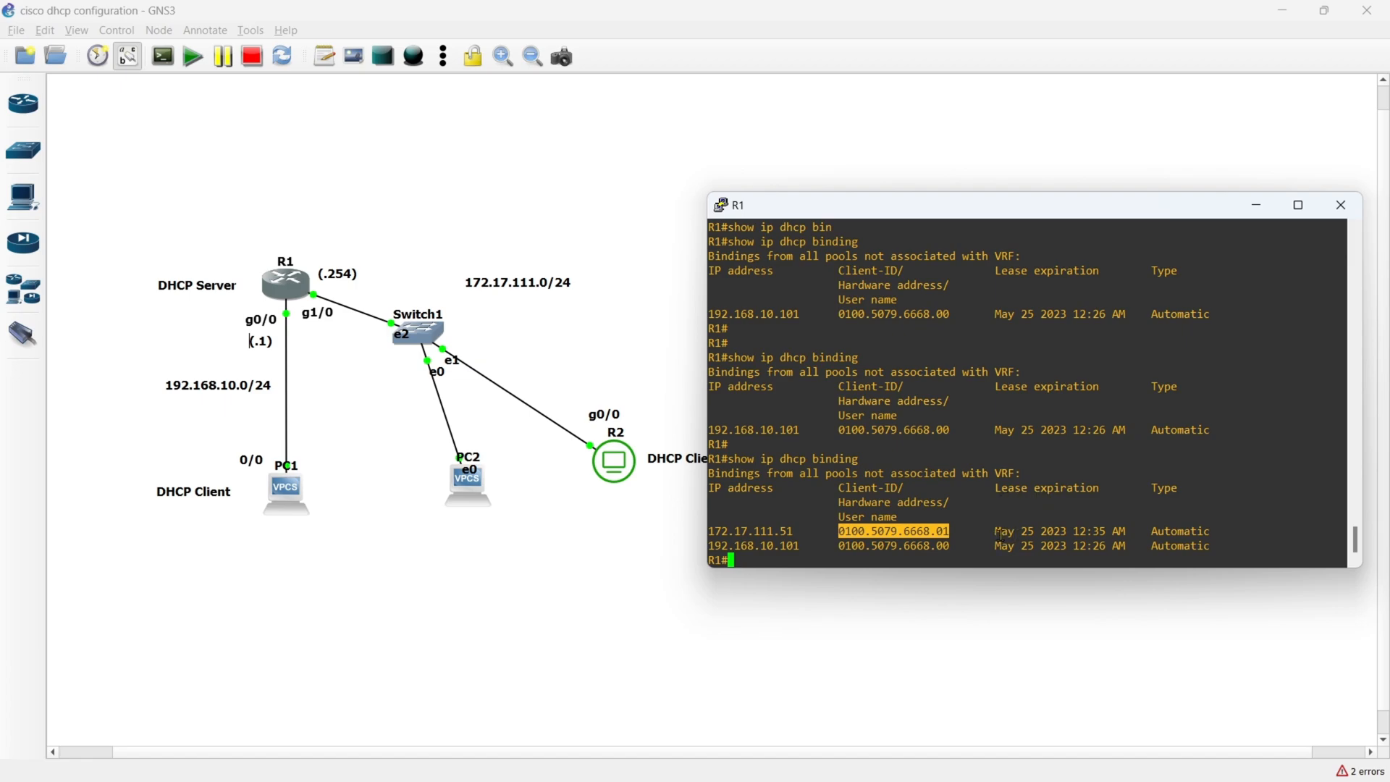
{"action": "left_click_drag", "start_coordinate": [996, 532], "coordinate": [1121, 532]}
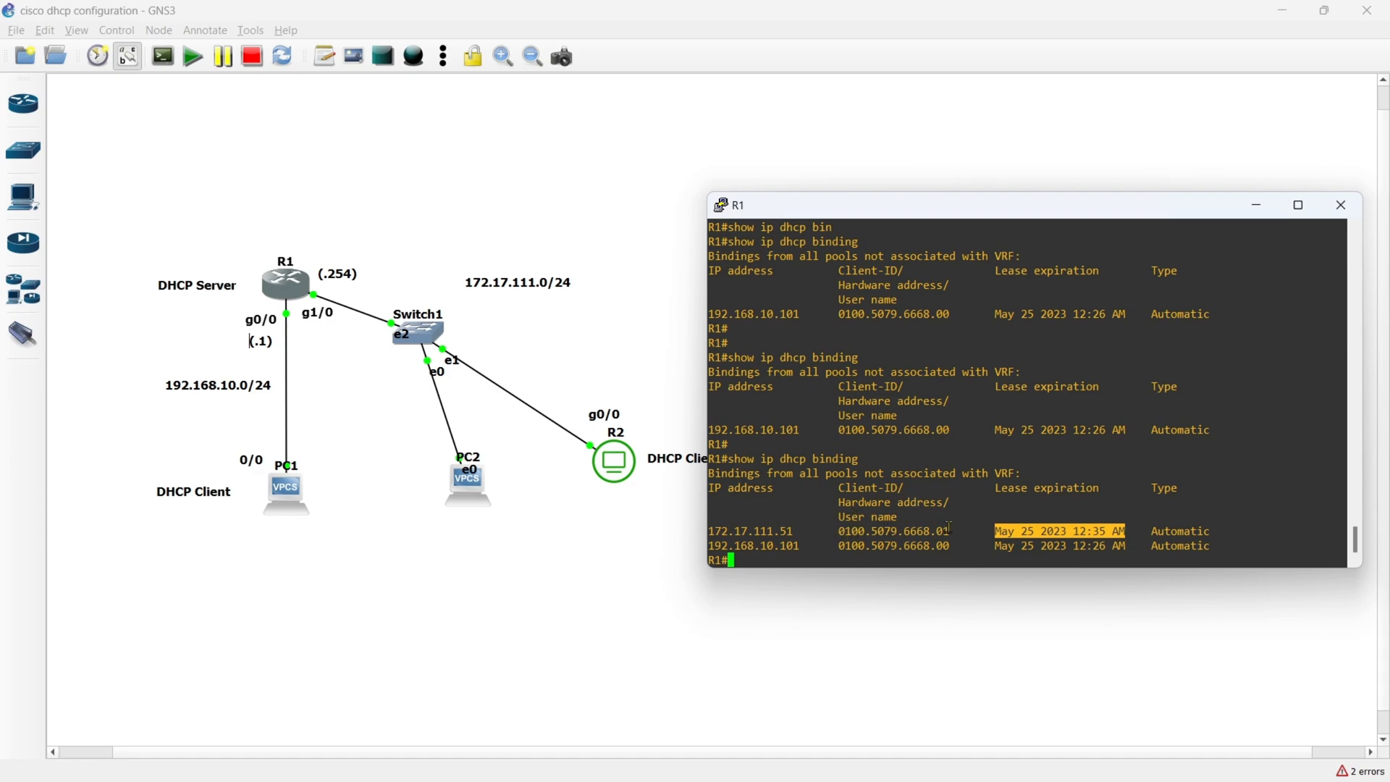
{"action": "left_click_drag", "start_coordinate": [950, 531], "coordinate": [840, 532]}
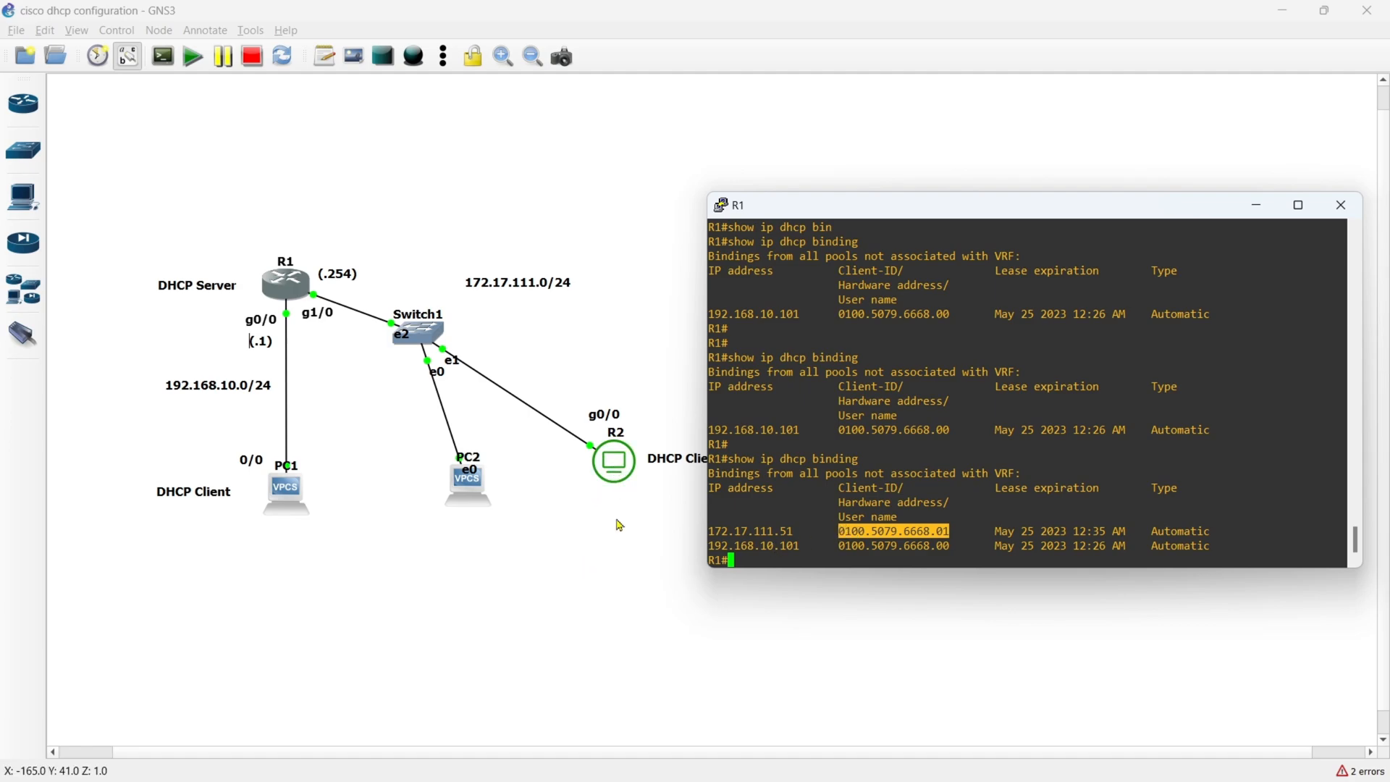
{"action": "left_click", "coordinate": [852, 532]}
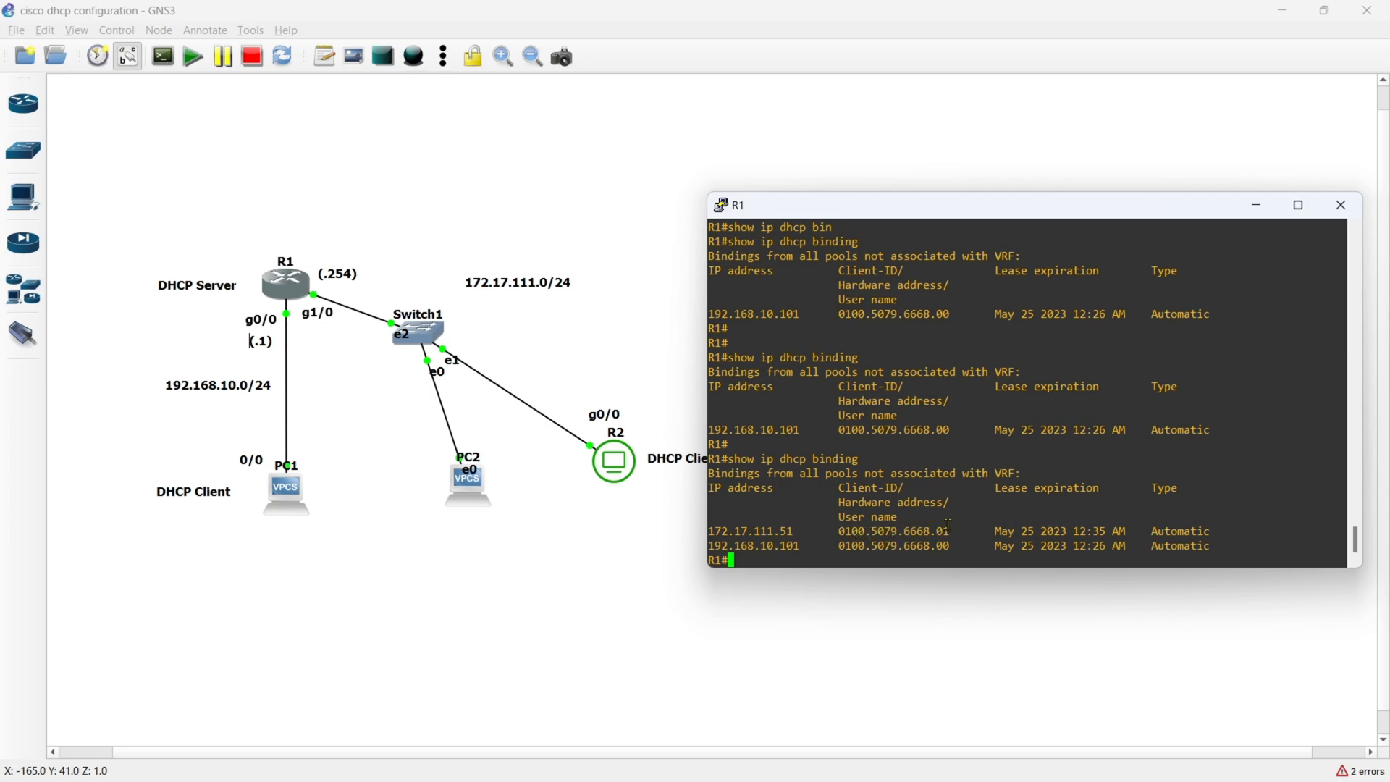
{"action": "left_click_drag", "start_coordinate": [995, 531], "coordinate": [1126, 531]}
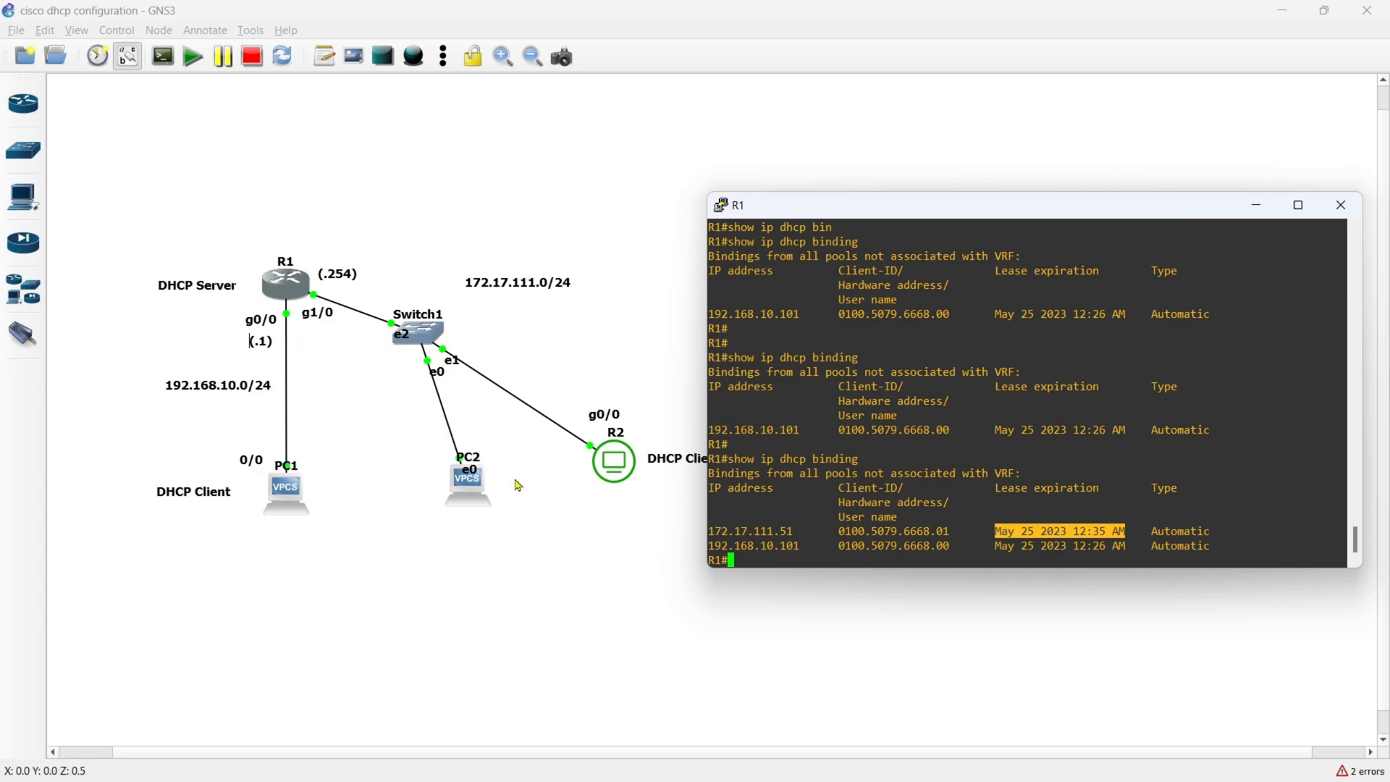
{"action": "left_click", "coordinate": [806, 537]}
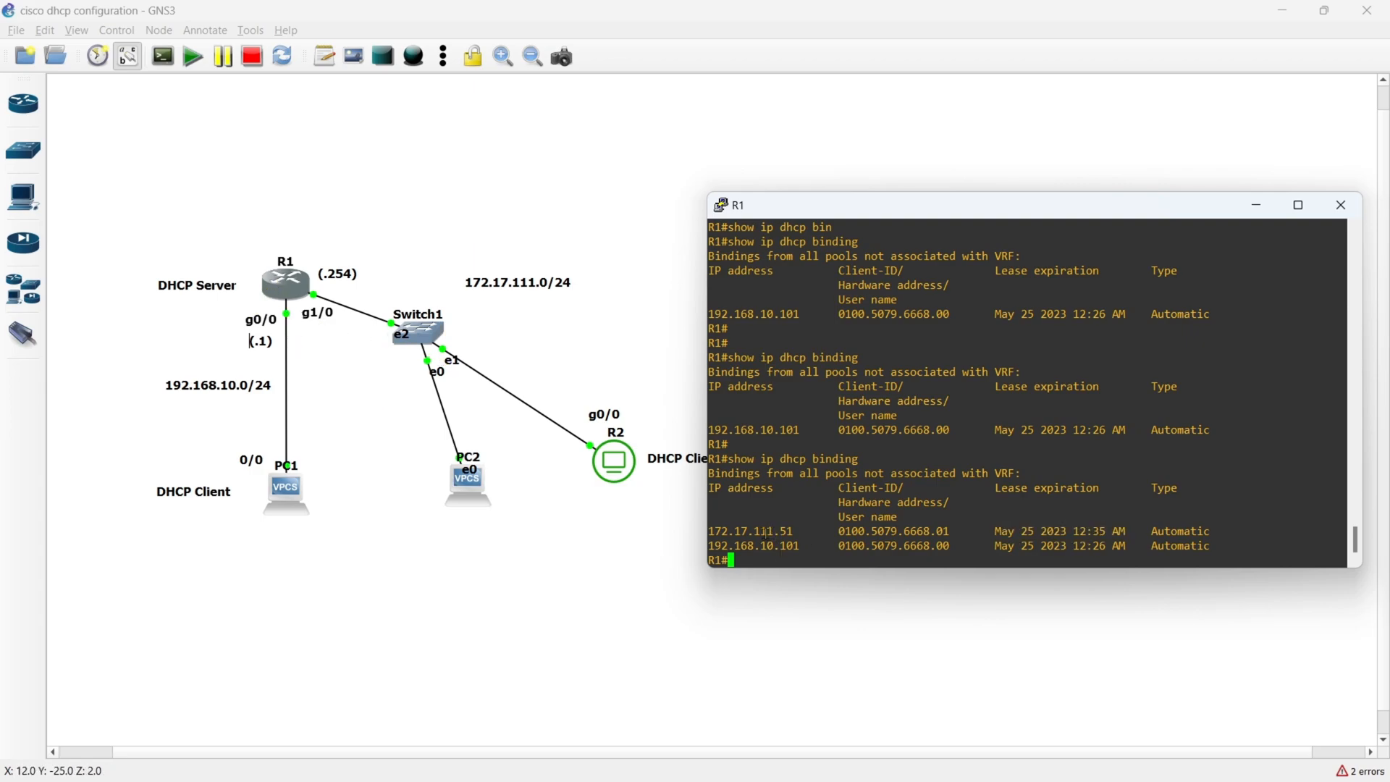
{"action": "left_click_drag", "start_coordinate": [839, 532], "coordinate": [949, 532]}
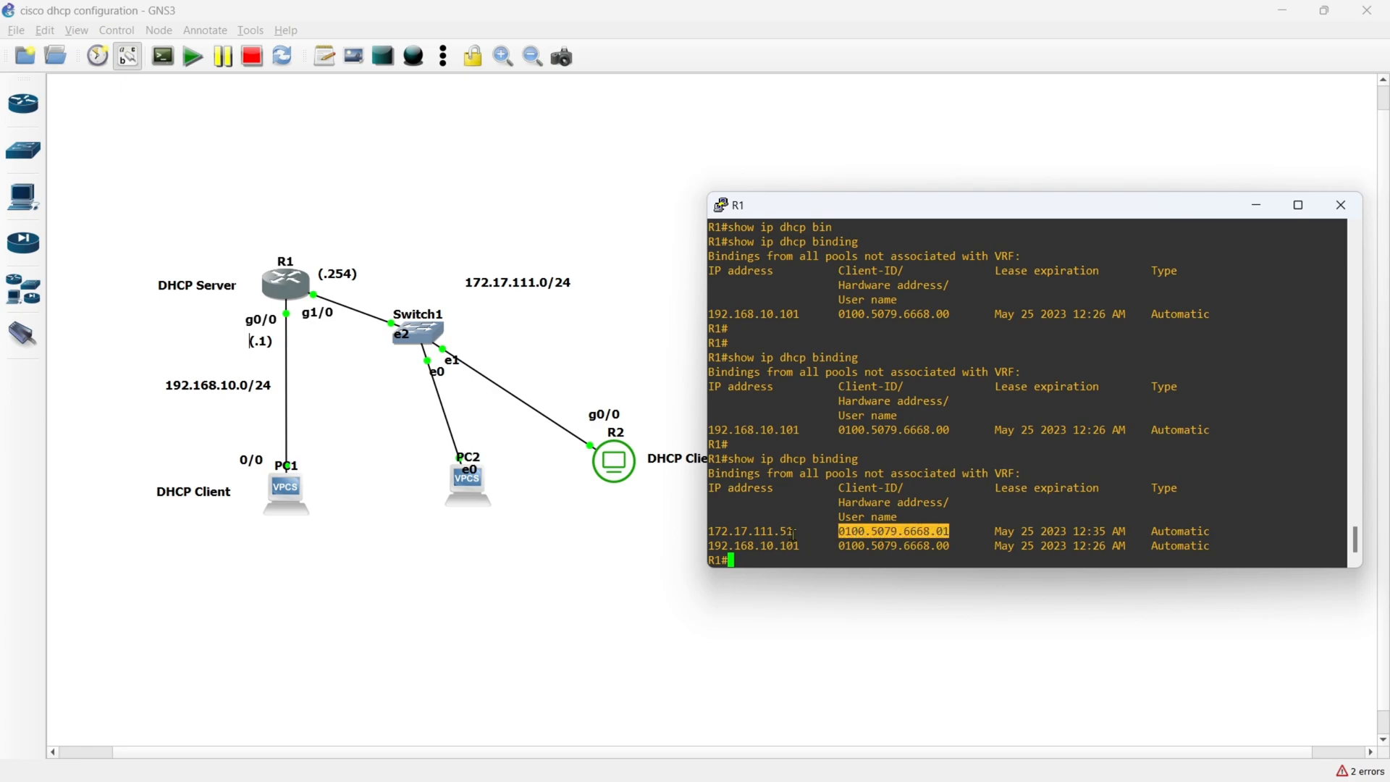
- Examine the IP address and lease expiration of PC2's binding in R1's console, then put the console away
{"action": "left_click_drag", "start_coordinate": [793, 532], "coordinate": [712, 532]}
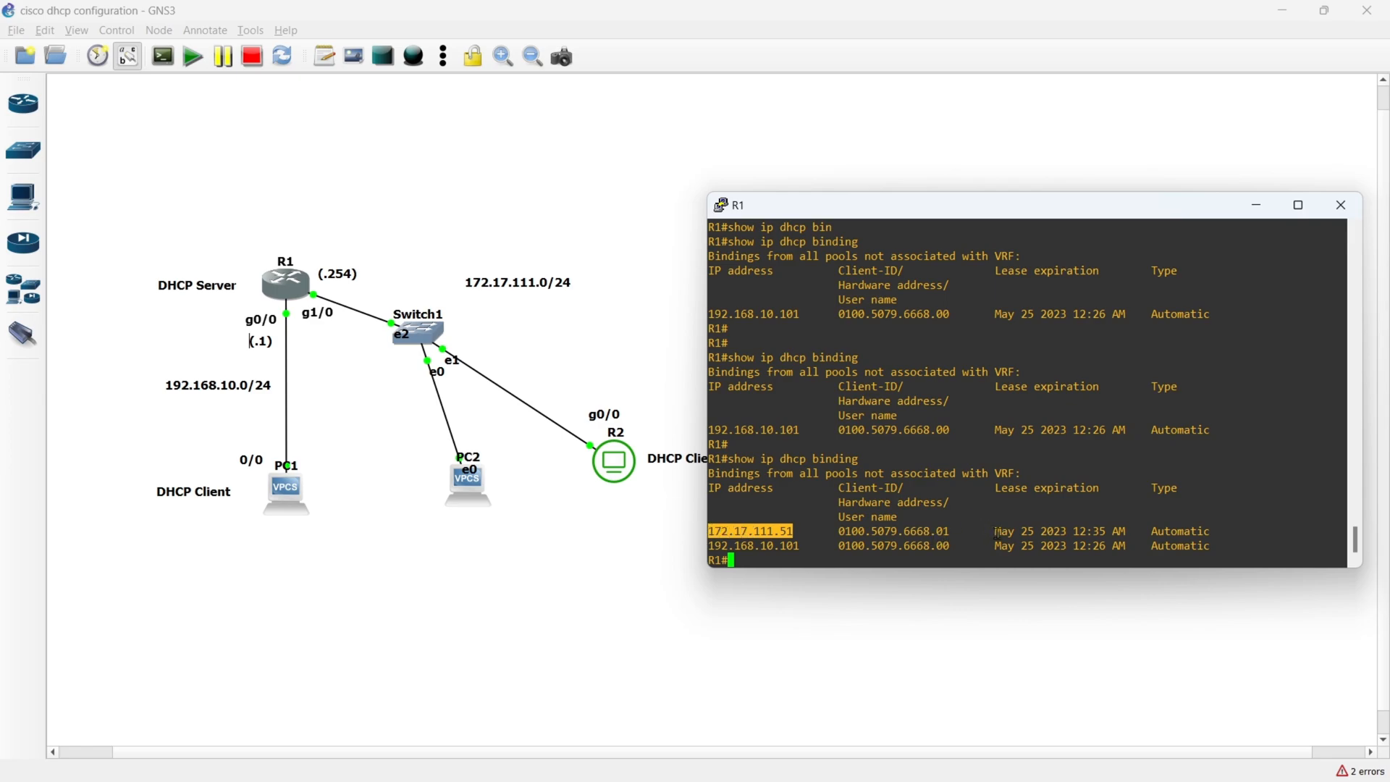
{"action": "left_click_drag", "start_coordinate": [995, 532], "coordinate": [1122, 533]}
{"action": "left_click", "coordinate": [909, 553]}
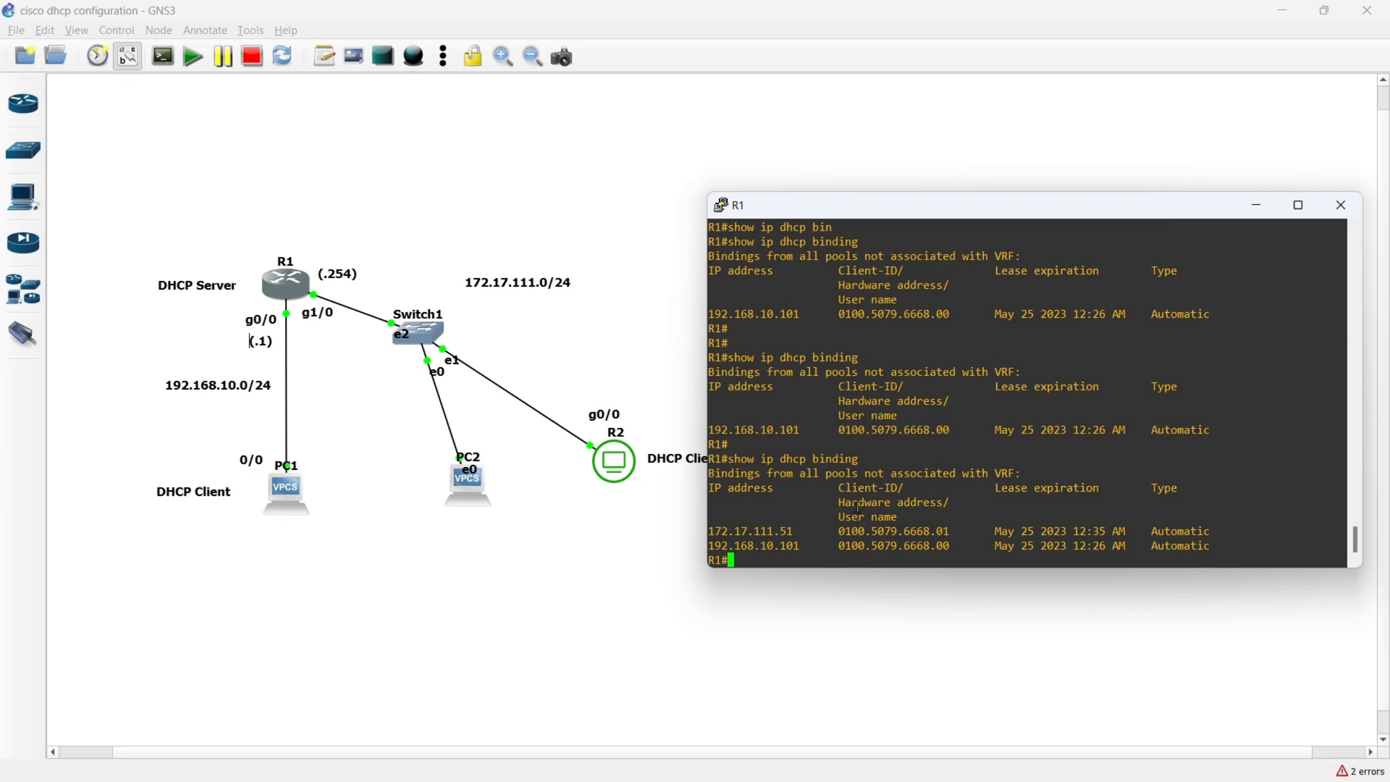
{"action": "left_click", "coordinate": [773, 644]}
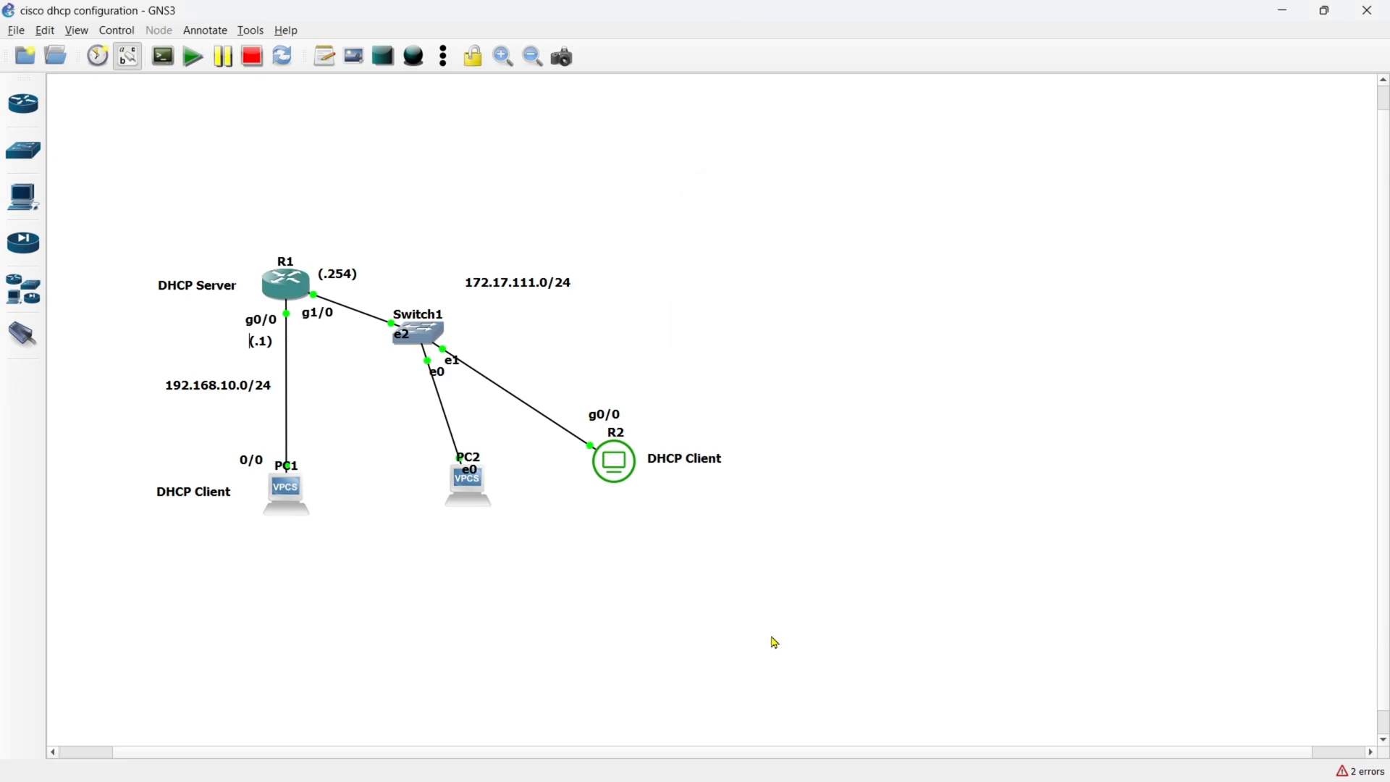
- Open R2's console, place it beside the topology and bring up its command prompt
{"action": "double_click", "coordinate": [617, 461]}
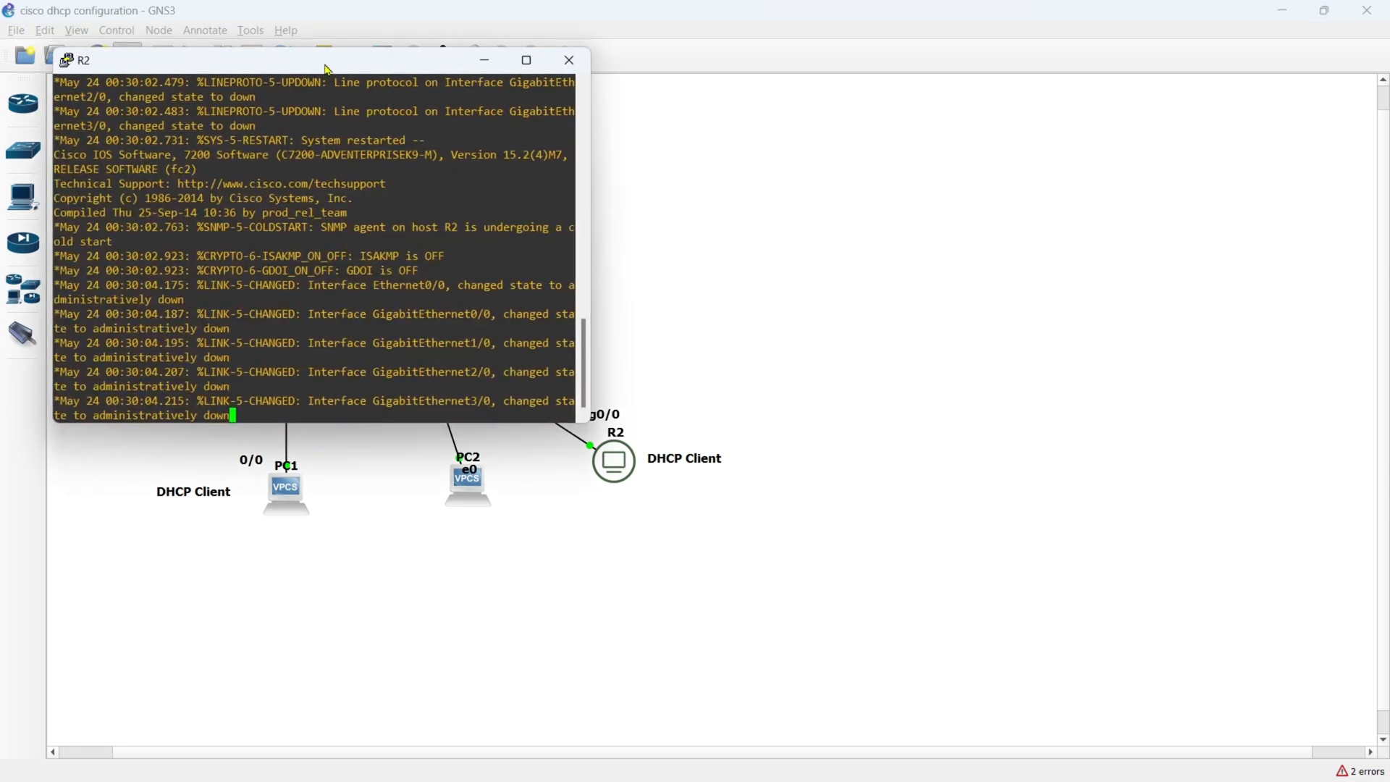
{"action": "left_click_drag", "start_coordinate": [338, 77], "coordinate": [1016, 222]}
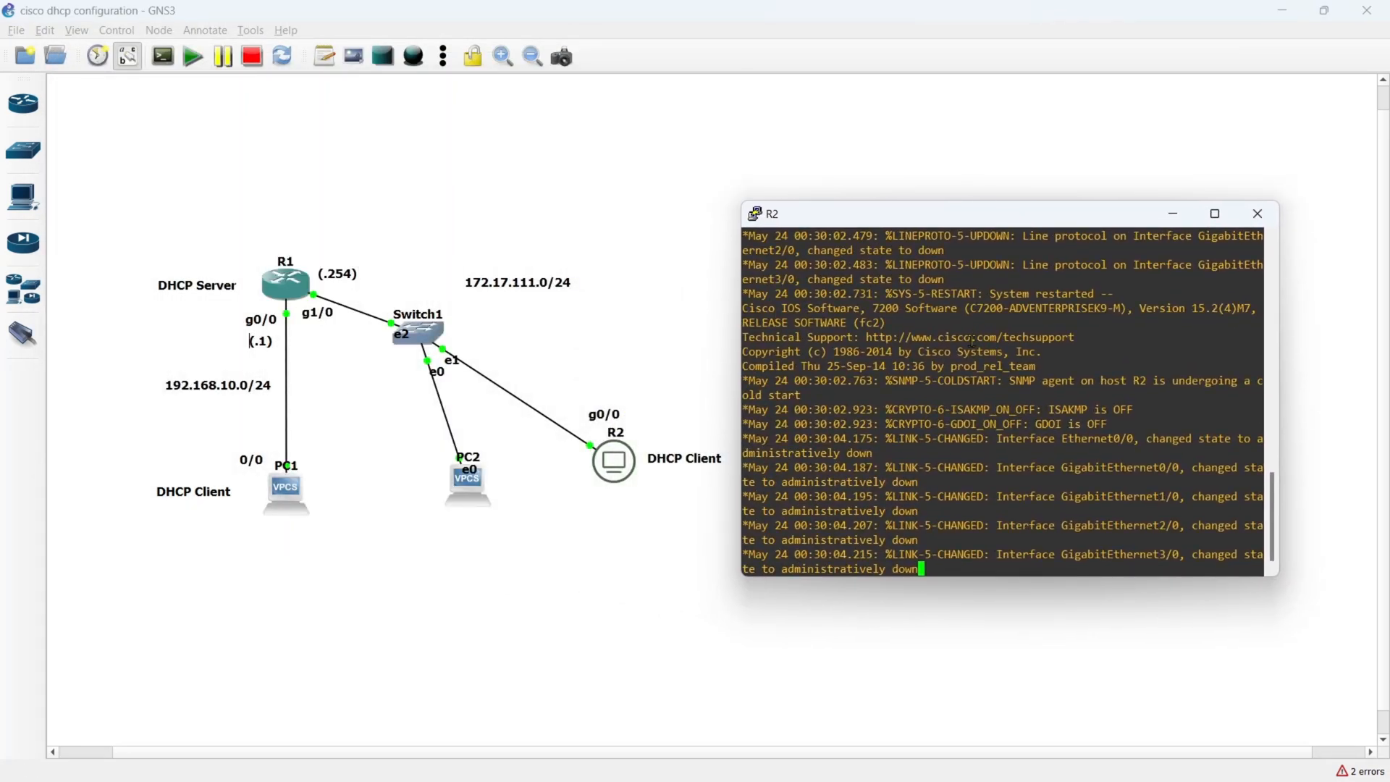
{"action": "key", "text": "Return"}
{"action": "key", "text": "Return"}
{"action": "key", "text": "Return"}
{"action": "key", "text": "Return"}
{"action": "key", "text": "Return"}
{"action": "key", "text": "Return"}
{"action": "key", "text": "Return"}
{"action": "key", "text": "Return"}
{"action": "key", "text": "Return"}
{"action": "key", "text": "Return"}
{"action": "key", "text": "Return"}
{"action": "key", "text": "Return"}
{"action": "key", "text": "Return"}
{"action": "key", "text": "Return"}
{"action": "key", "text": "Return"}
{"action": "key", "text": "Return"}
{"action": "key", "text": "Return"}
{"action": "key", "text": "Return"}
{"action": "key", "text": "Return"}
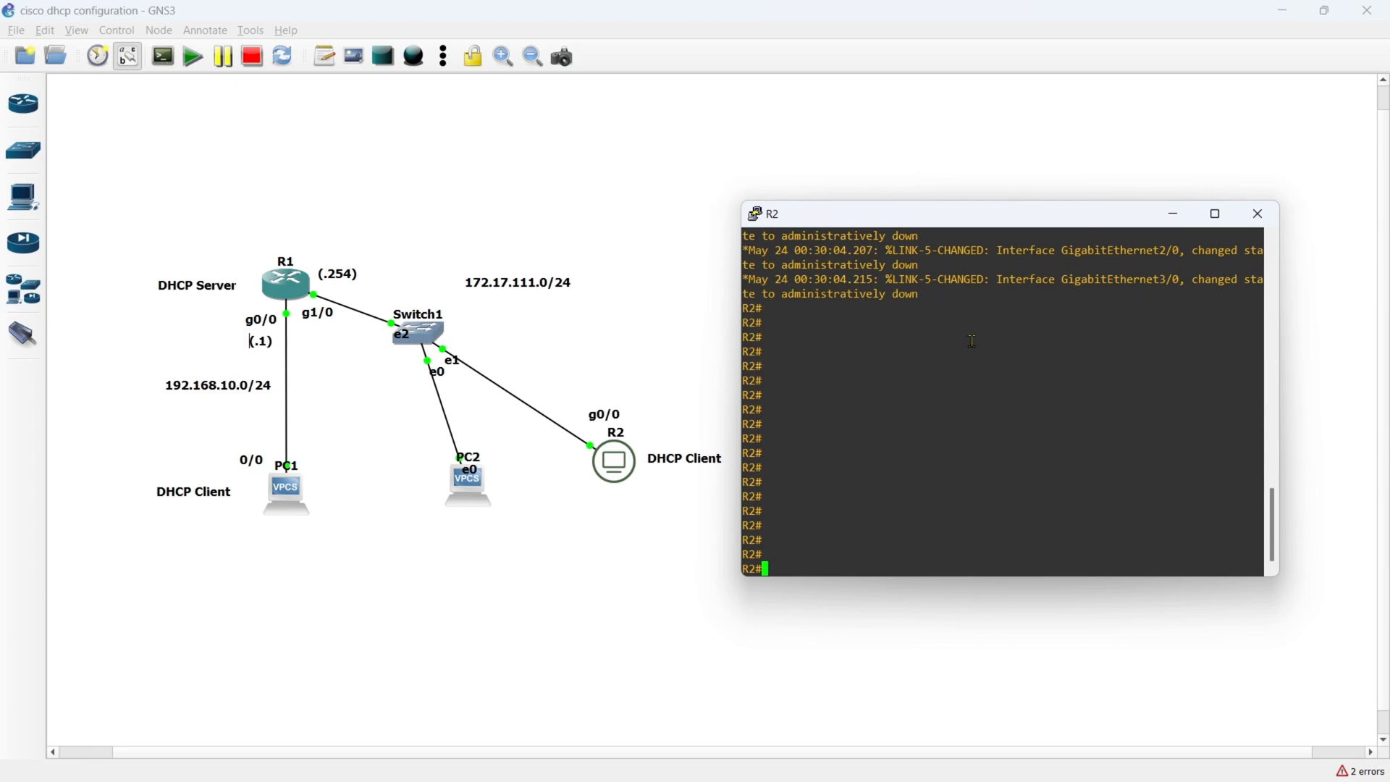
- Enter R2's global configuration mode and go into interface gigabitEthernet 0/0
{"action": "type", "text": "conf t"}
{"action": "key", "text": "Return"}
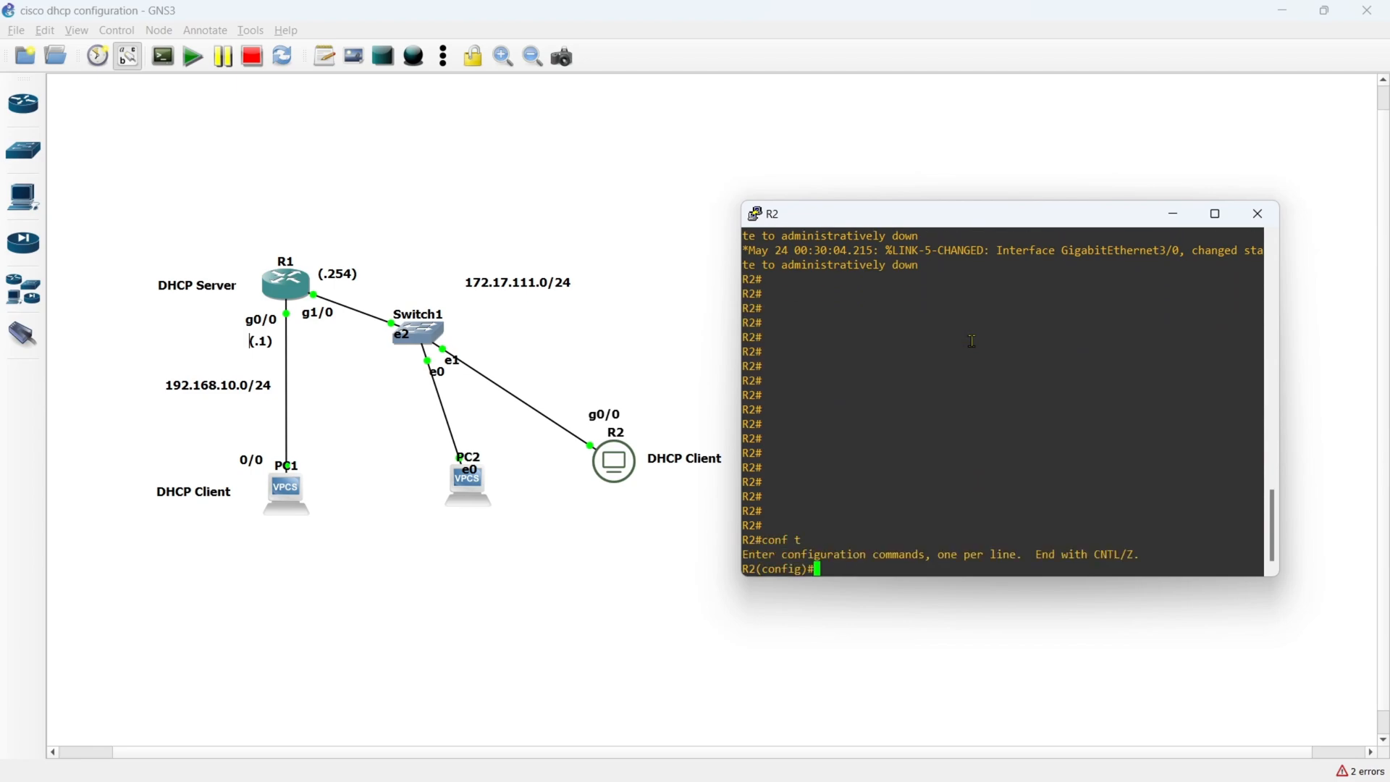
{"action": "type", "text": "inter"}
{"action": "key", "text": "Tab"}
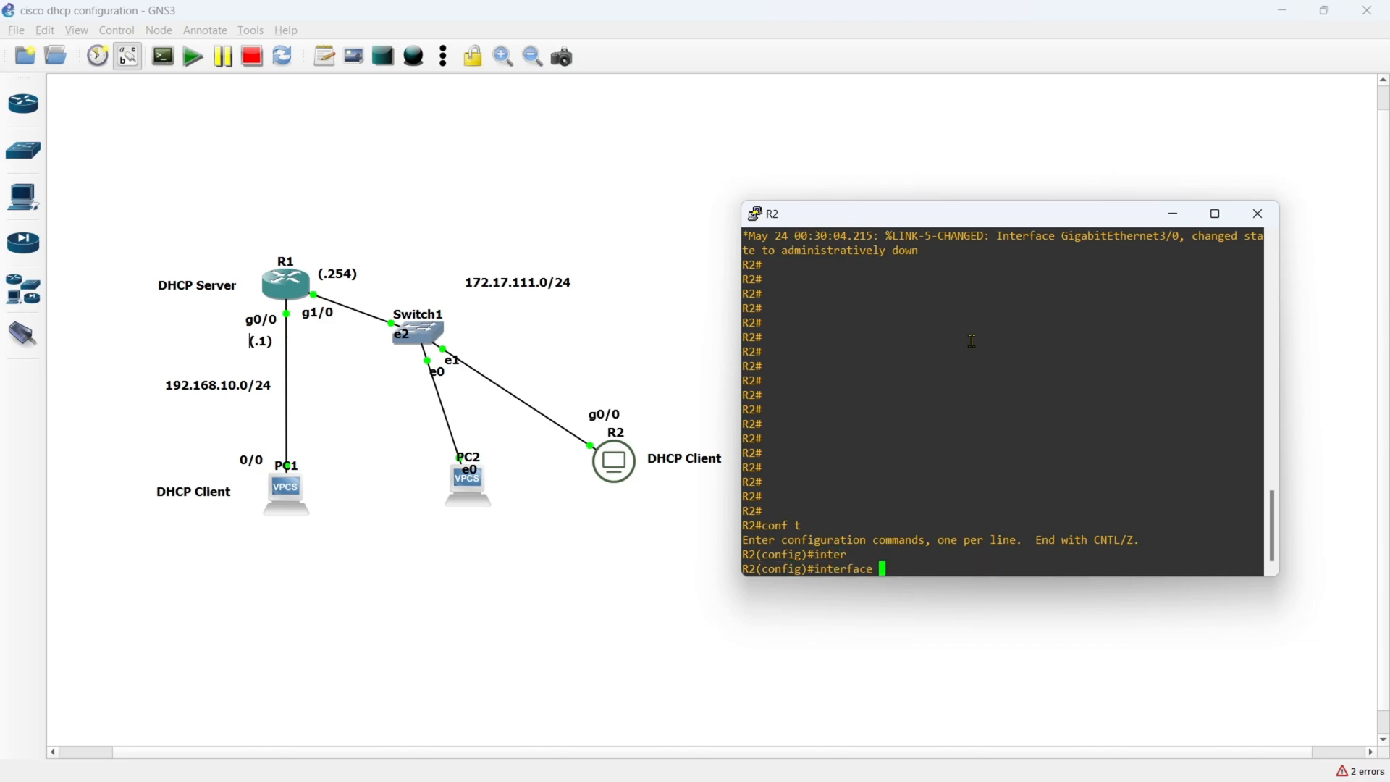
{"action": "type", "text": "gi"}
{"action": "key", "text": "Tab"}
{"action": "type", "text": "0/0"}
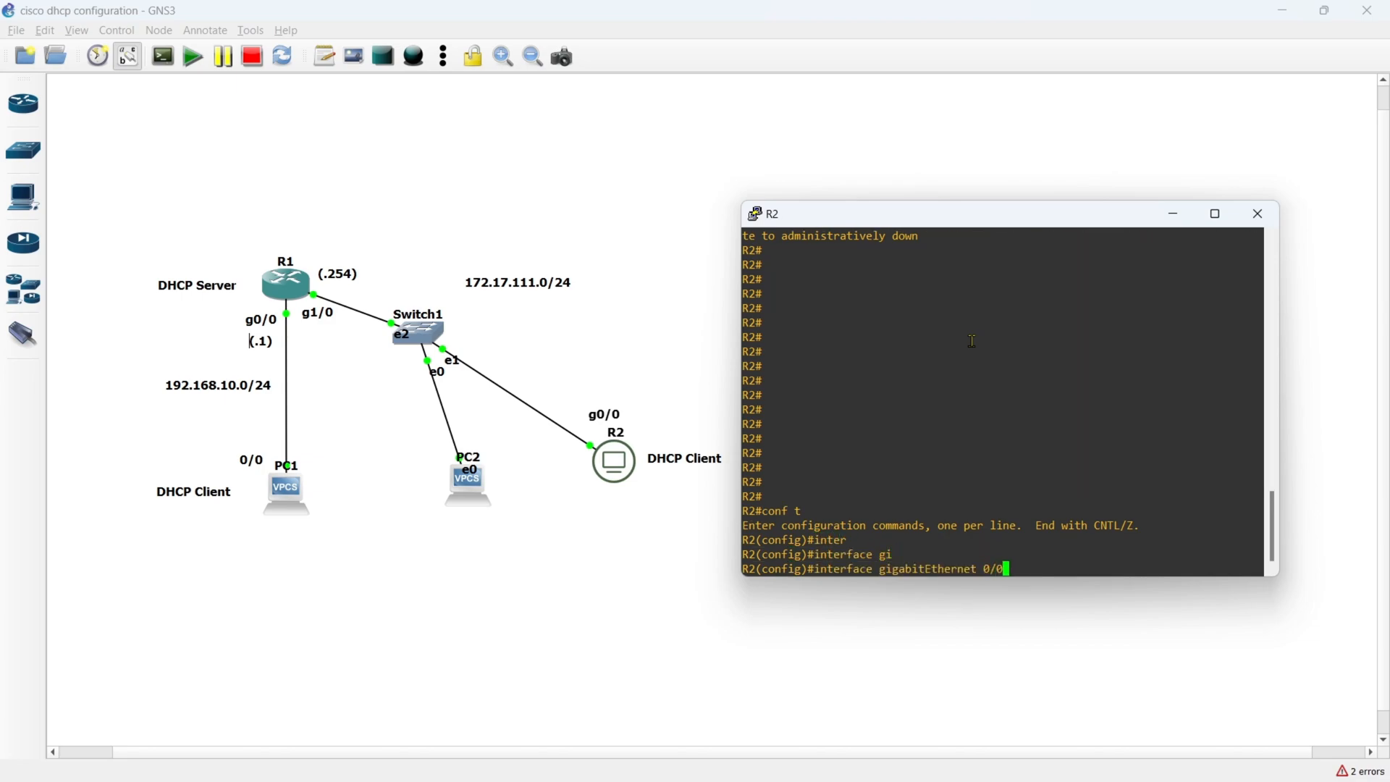
{"action": "key", "text": "Return"}
- Set R2's gigabitEthernet 0/0 to obtain its address through DHCP with ip address dhcp
{"action": "type", "text": "ip"}
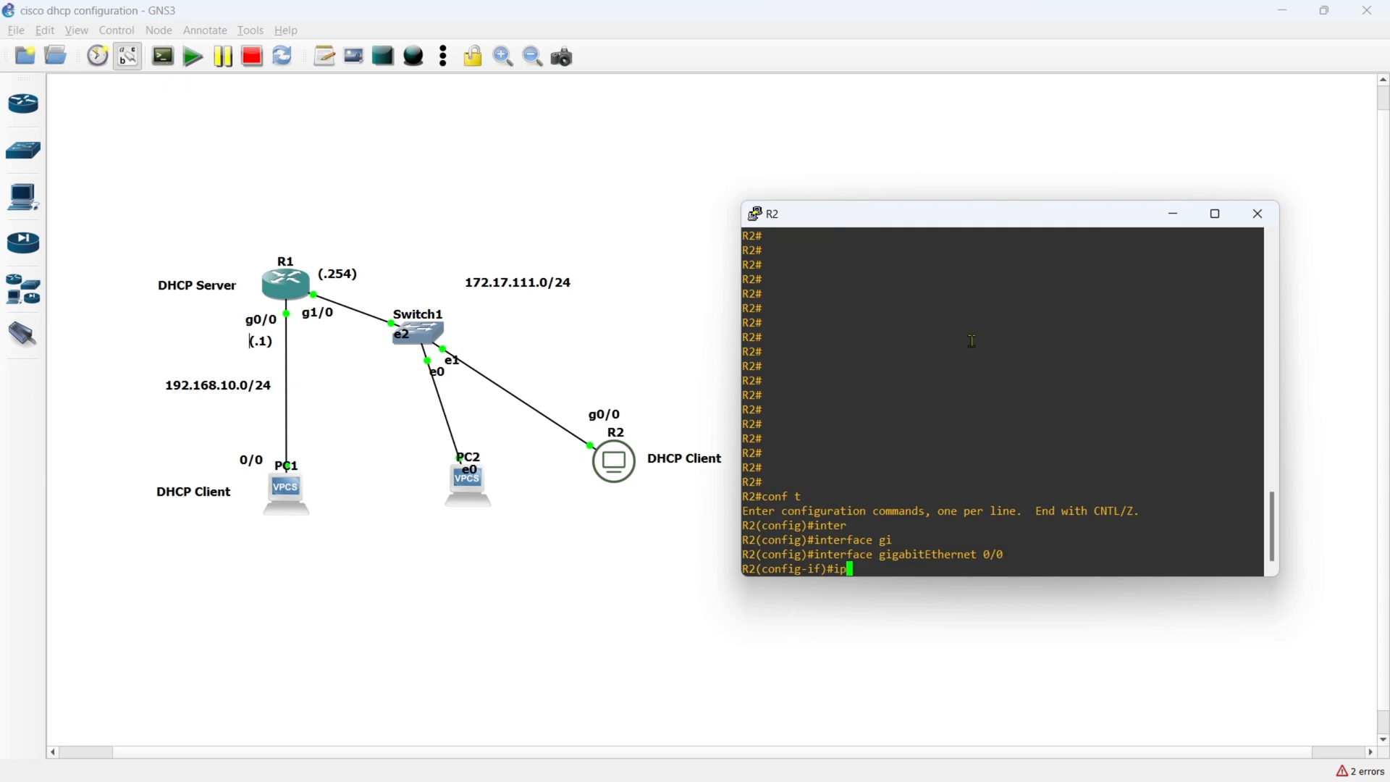
{"action": "type", "text": " address dhc"}
{"action": "key", "text": "Tab"}
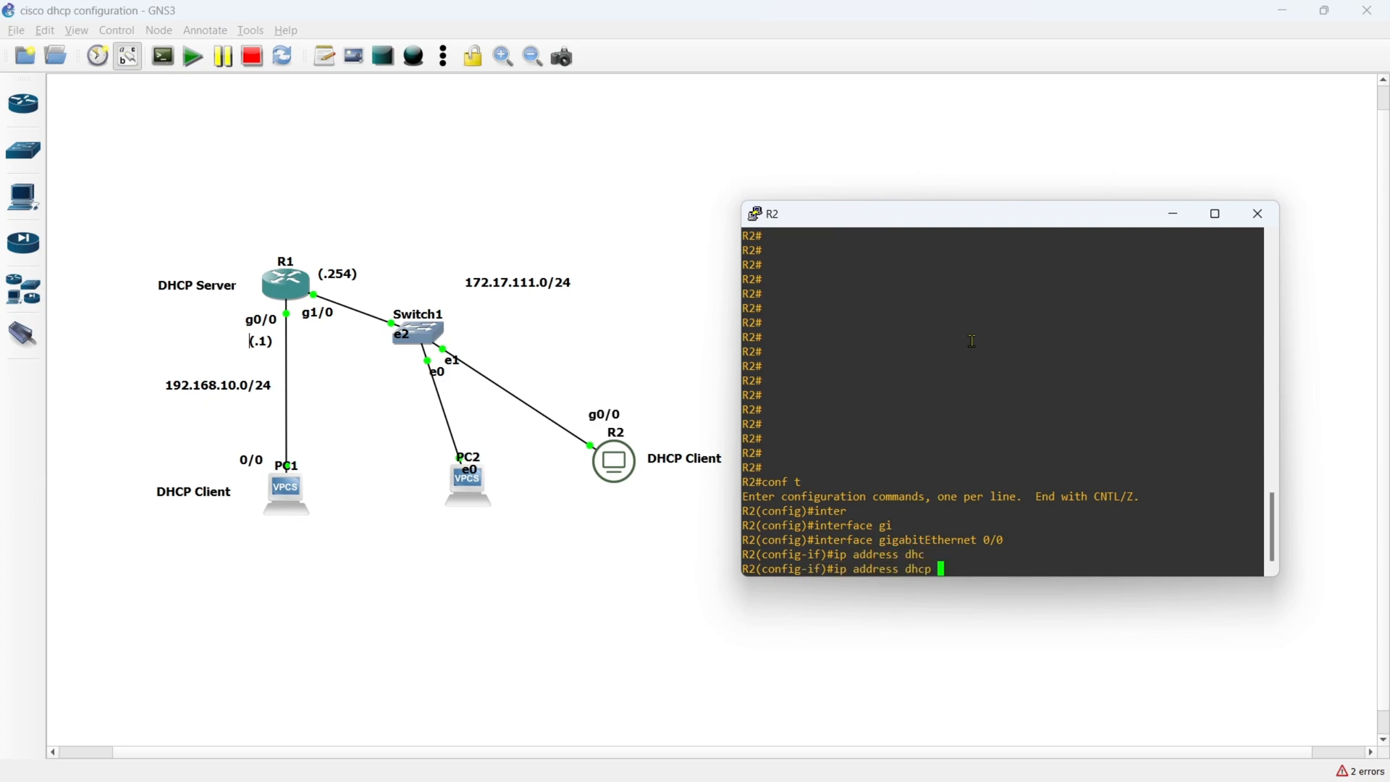
{"action": "type", "text": "cli"}
{"action": "key", "text": "Tab"}
{"action": "key", "text": "BackSpace"}
{"action": "key", "text": "BackSpace"}
{"action": "key", "text": "BackSpace"}
{"action": "key", "text": "BackSpace"}
{"action": "key", "text": "BackSpace"}
{"action": "key", "text": "BackSpace"}
{"action": "key", "text": "BackSpace"}
{"action": "key", "text": "BackSpace"}
{"action": "key", "text": "BackSpace"}
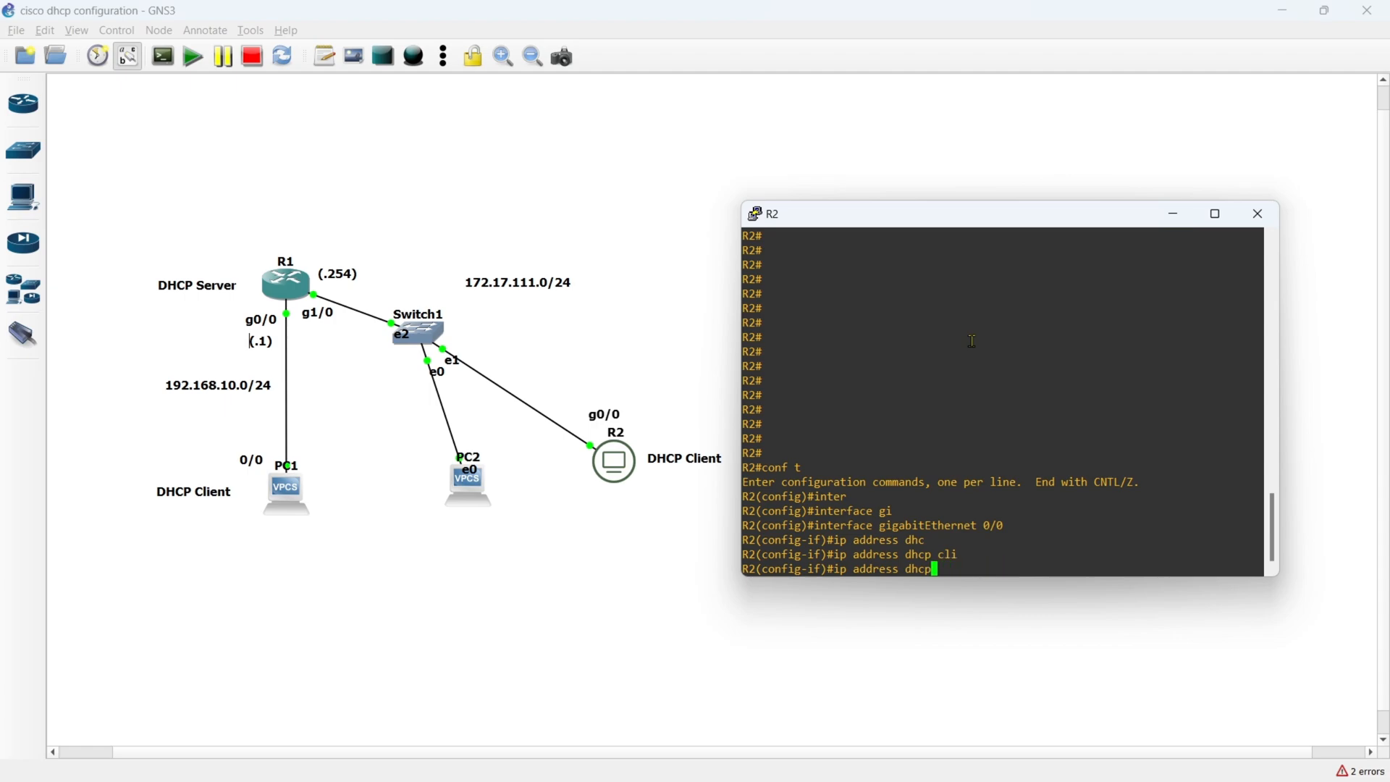
{"action": "key", "text": "Return"}
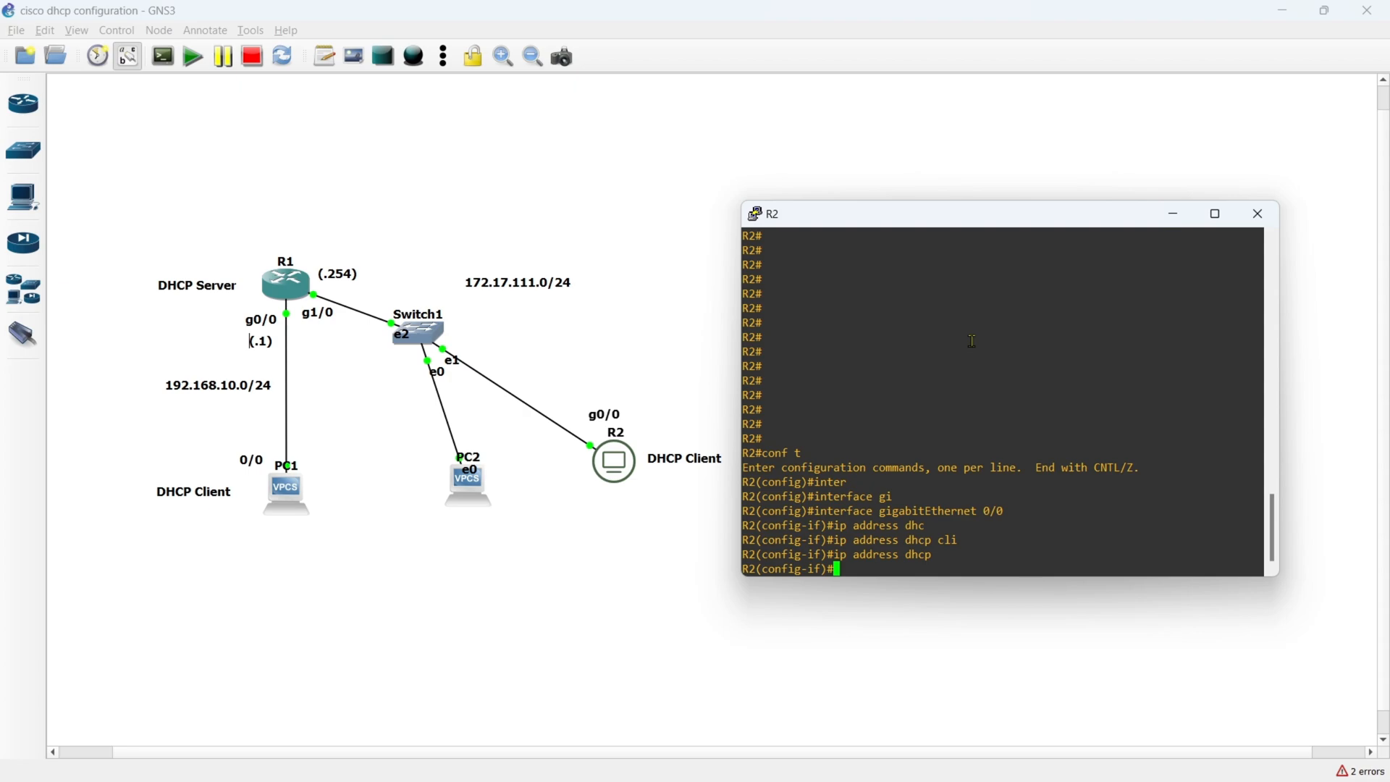
- Enable R2's gigabitEthernet 0/0 with no shutdown and leave configuration mode with end
{"action": "type", "text": "no shu"}
{"action": "key", "text": "Tab"}
{"action": "key", "text": "Return"}
{"action": "type", "text": "end"}
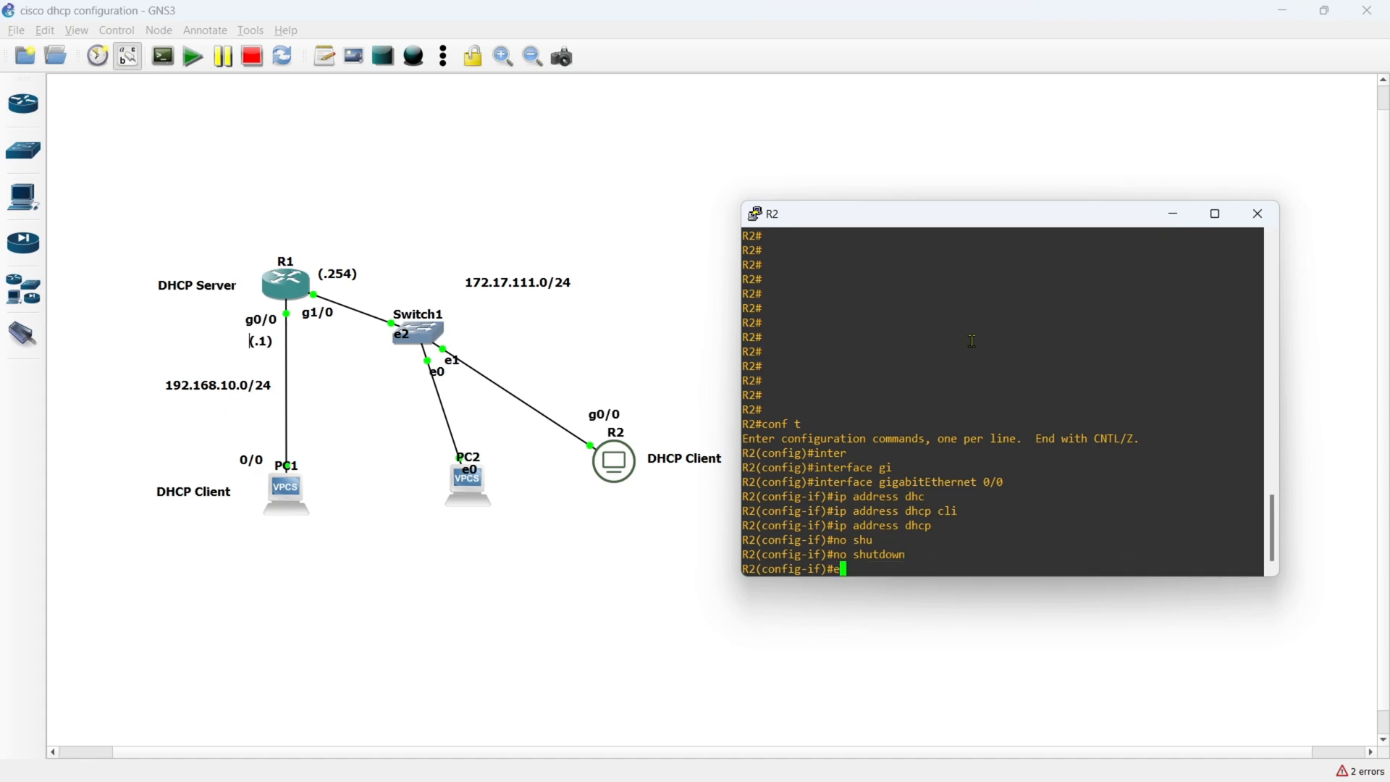
{"action": "key", "text": "Return"}
- List R2's interfaces with show ip int br and examine the address method of GigabitEthernet0/0
{"action": "type", "text": "show ip int br"}
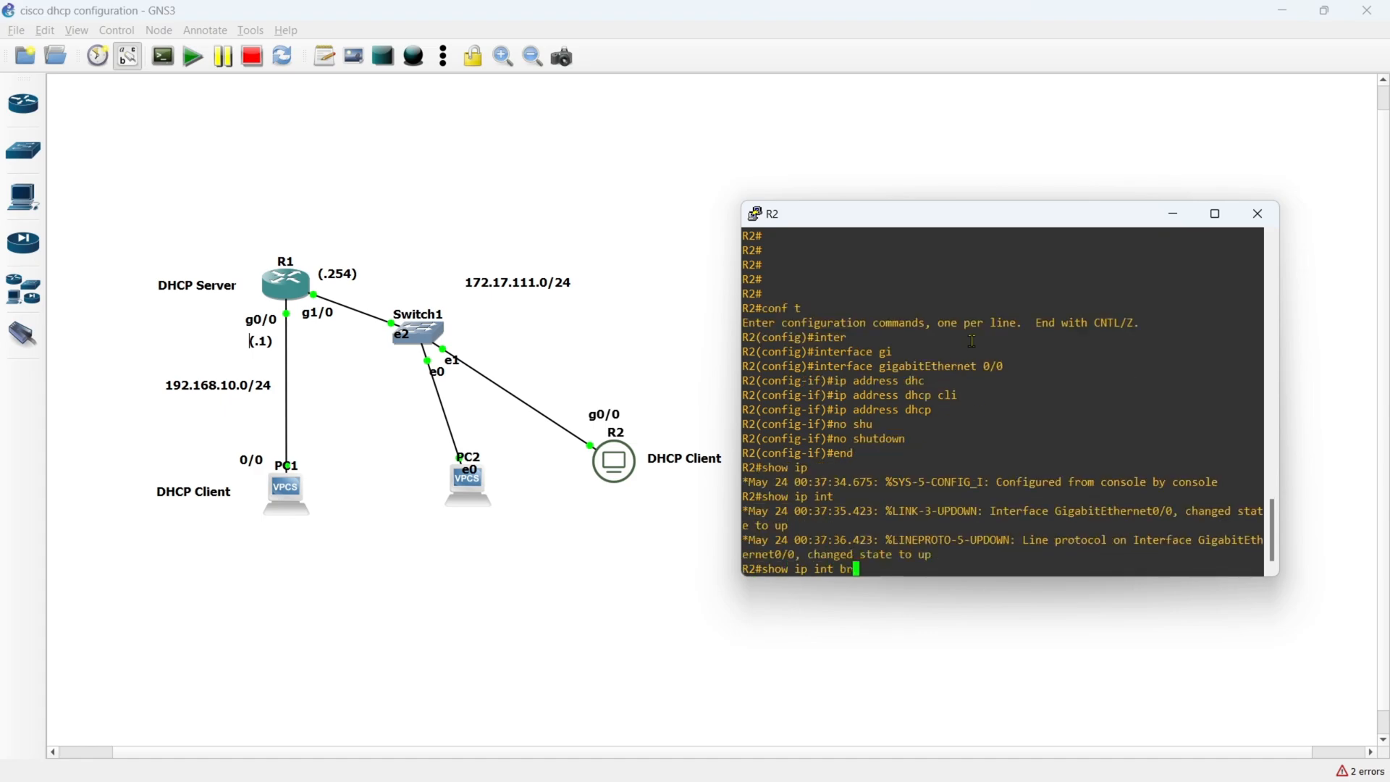
{"action": "key", "text": "Return"}
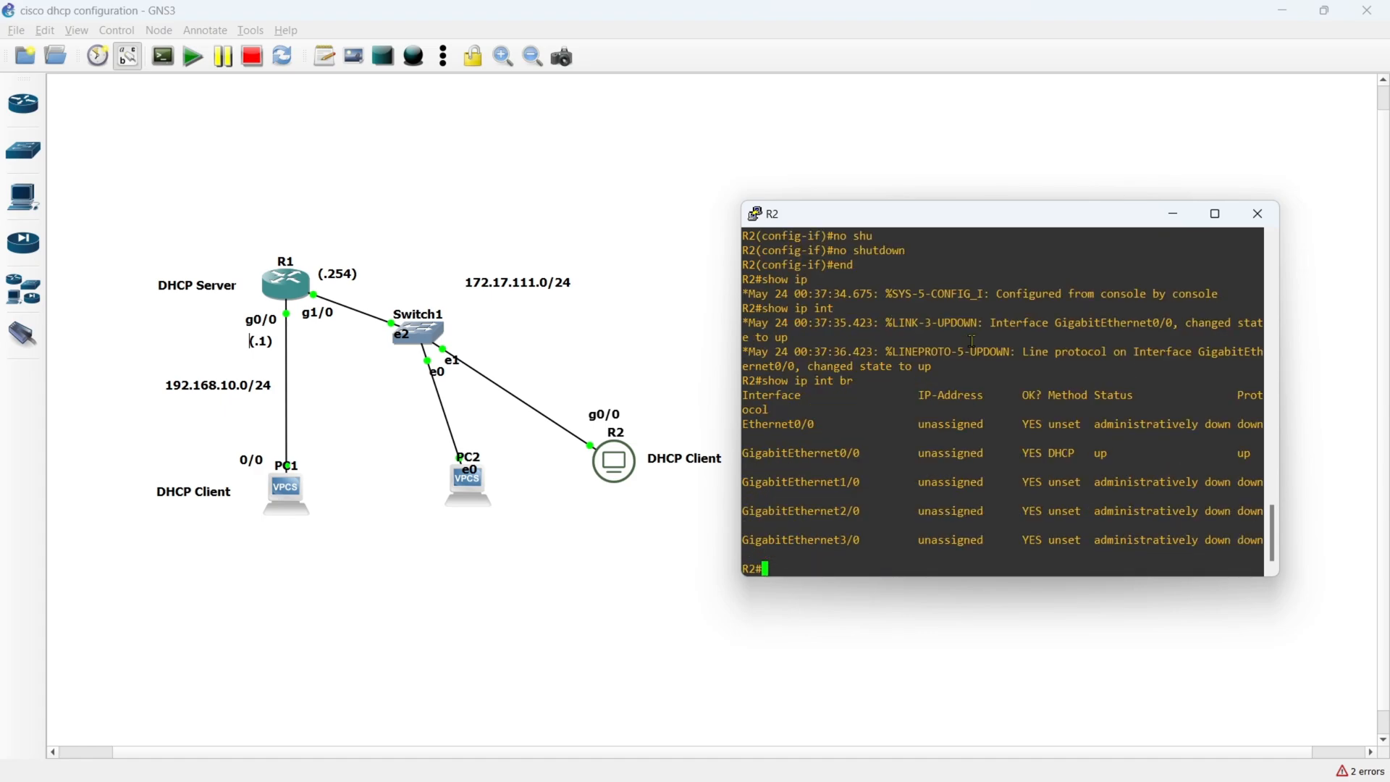
{"action": "triple_click", "coordinate": [1050, 444]}
{"action": "double_click", "coordinate": [1061, 453]}
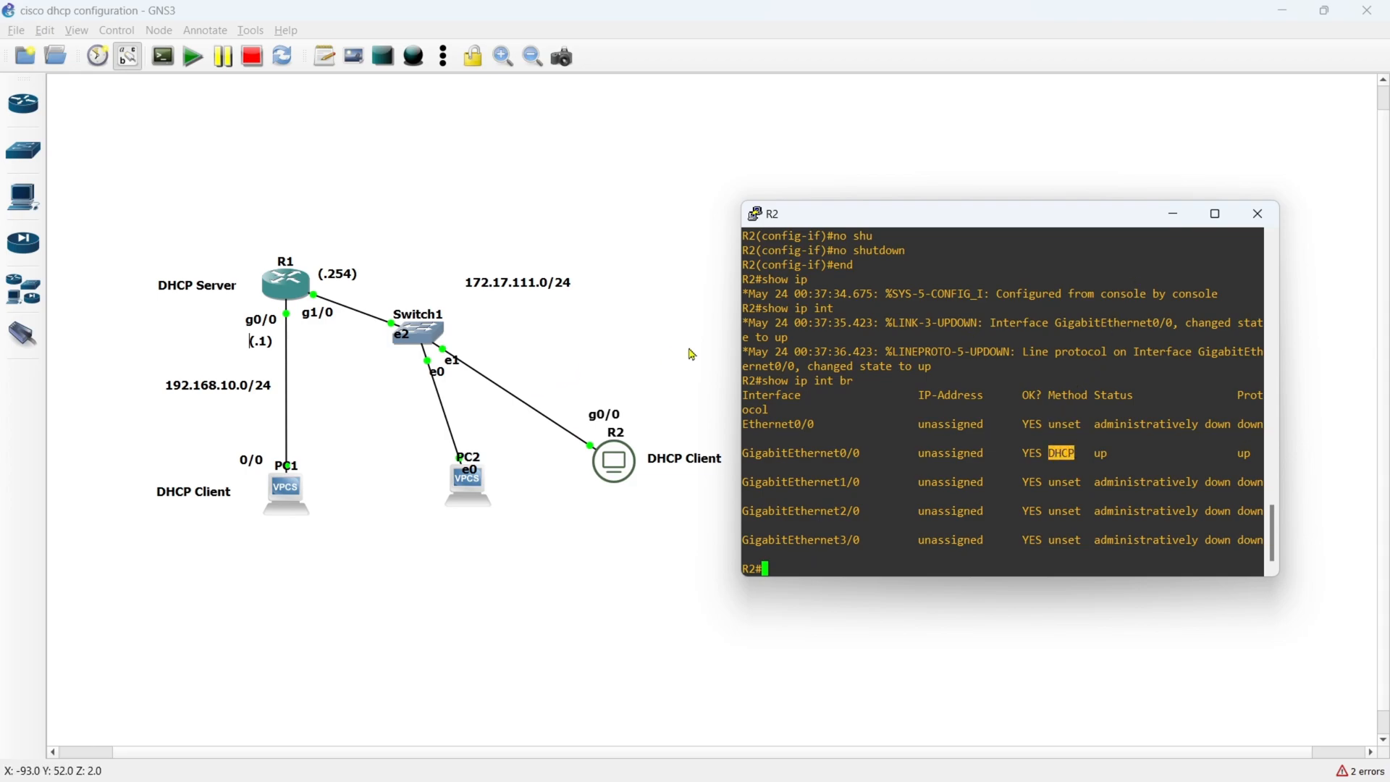
- Widen R2's console and run show ip int br again to recheck the interface addresses
{"action": "left_click_drag", "start_coordinate": [1279, 375], "coordinate": [1367, 375]}
{"action": "key", "text": "Return"}
{"action": "key", "text": "Return"}
{"action": "key", "text": "Return"}
{"action": "key", "text": "Return"}
{"action": "key", "text": "Return"}
{"action": "key", "text": "Return"}
{"action": "key", "text": "Return"}
{"action": "key", "text": "Return"}
{"action": "key", "text": "Return"}
{"action": "key", "text": "Return"}
{"action": "key", "text": "Return"}
{"action": "key", "text": "Return"}
{"action": "key", "text": "Return"}
{"action": "key", "text": "Return"}
{"action": "key", "text": "Return"}
{"action": "key", "text": "Return"}
{"action": "key", "text": "Return"}
{"action": "key", "text": "Return"}
{"action": "key", "text": "Return"}
{"action": "key", "text": "Return"}
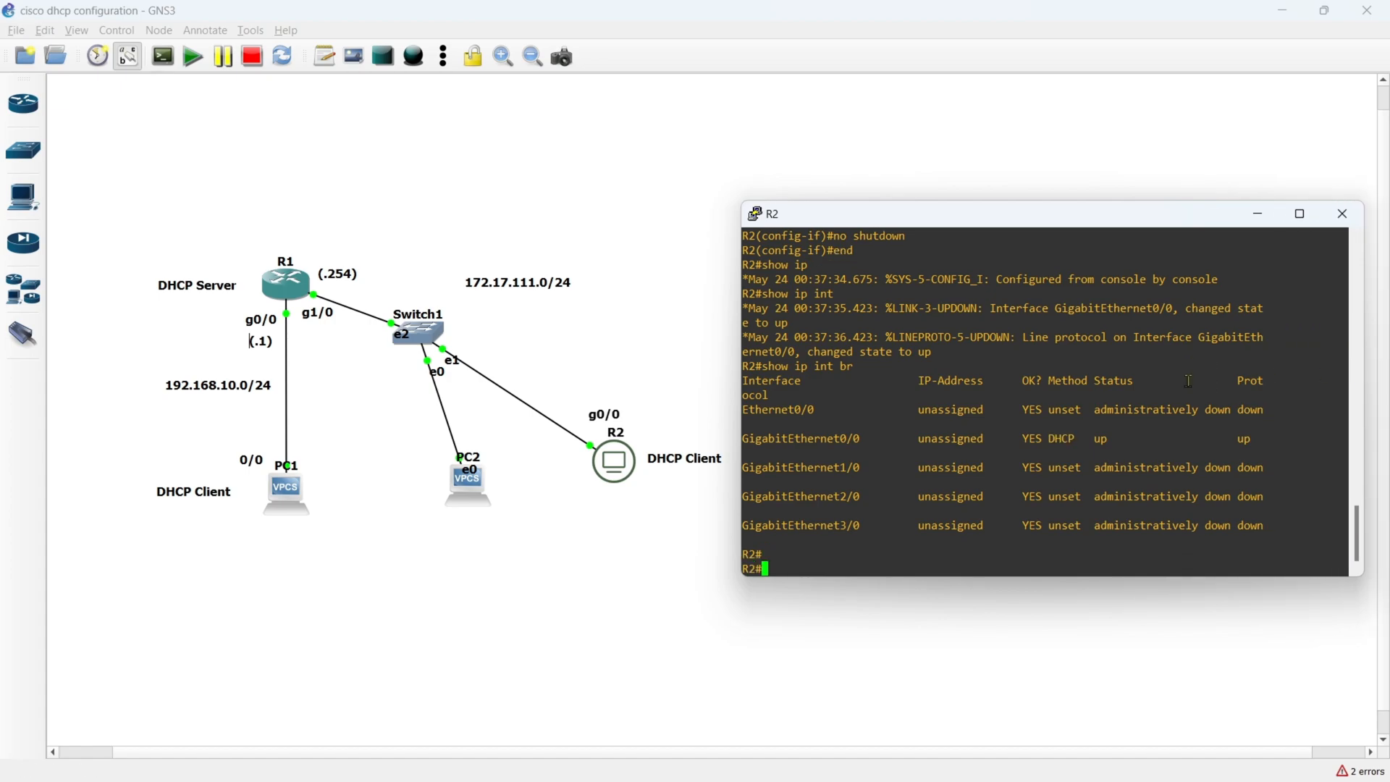
{"action": "key", "text": "Up"}
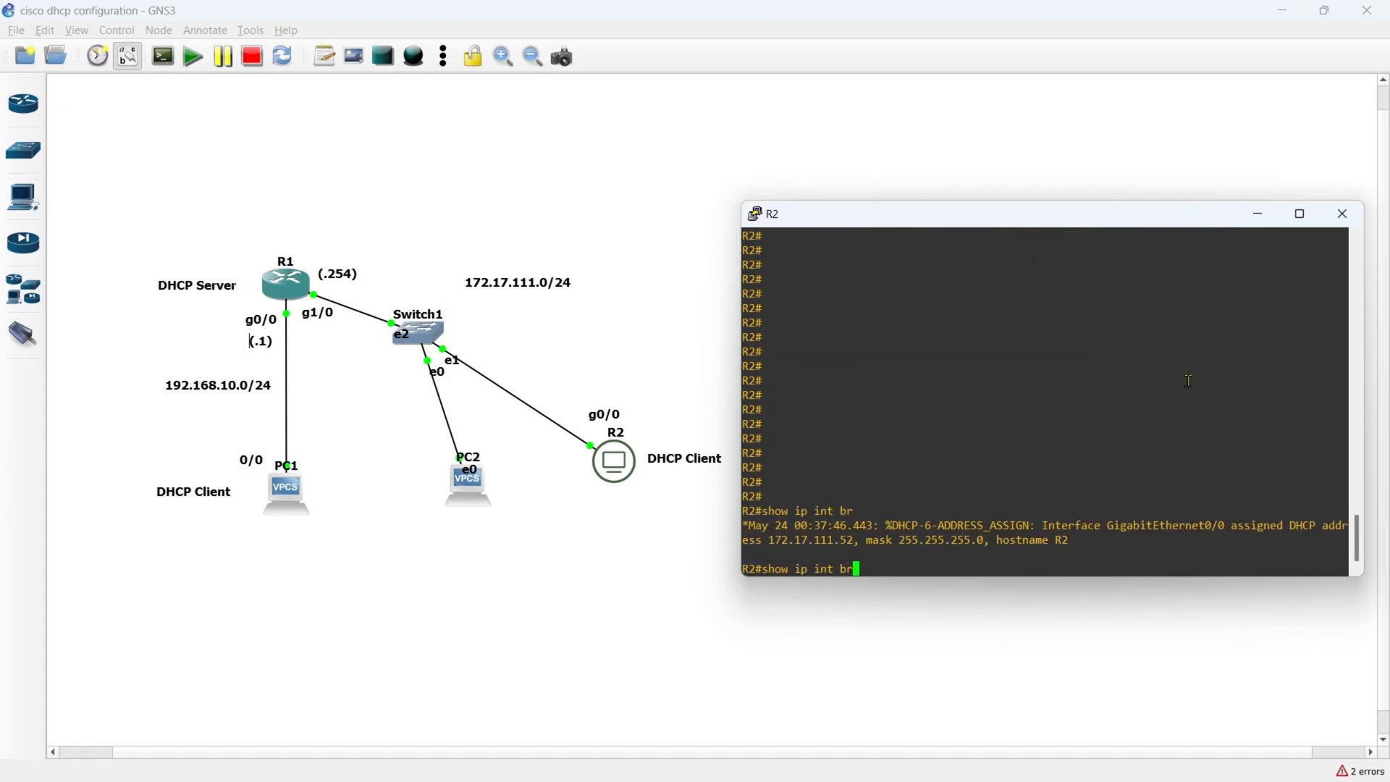
{"action": "key", "text": "Return"}
{"action": "key", "text": "Return"}
{"action": "key", "text": "Return"}
{"action": "key", "text": "Return"}
{"action": "key", "text": "Return"}
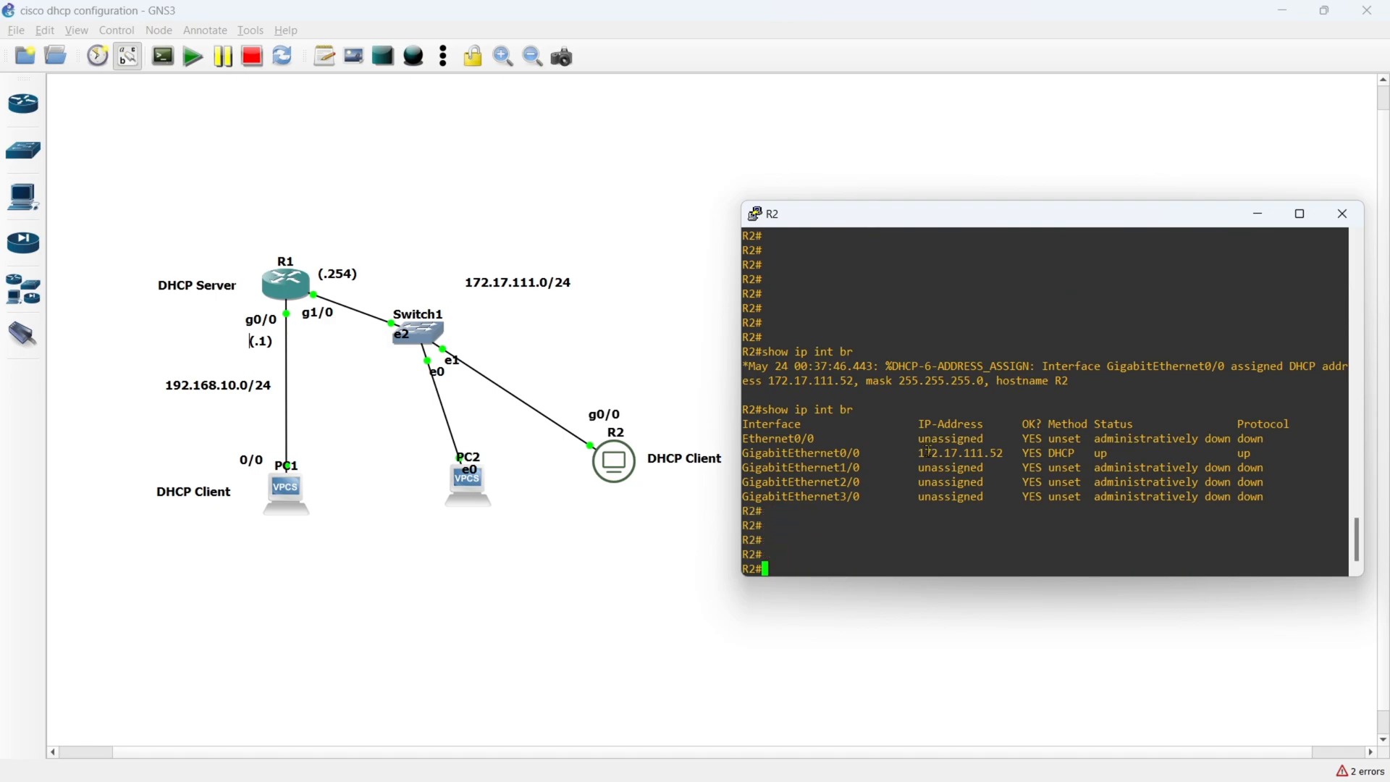
- Examine GigabitEthernet0/0's assigned IP address, the DHCP address assignment log message and the interface's address method
{"action": "left_click_drag", "start_coordinate": [929, 452], "coordinate": [1009, 452]}
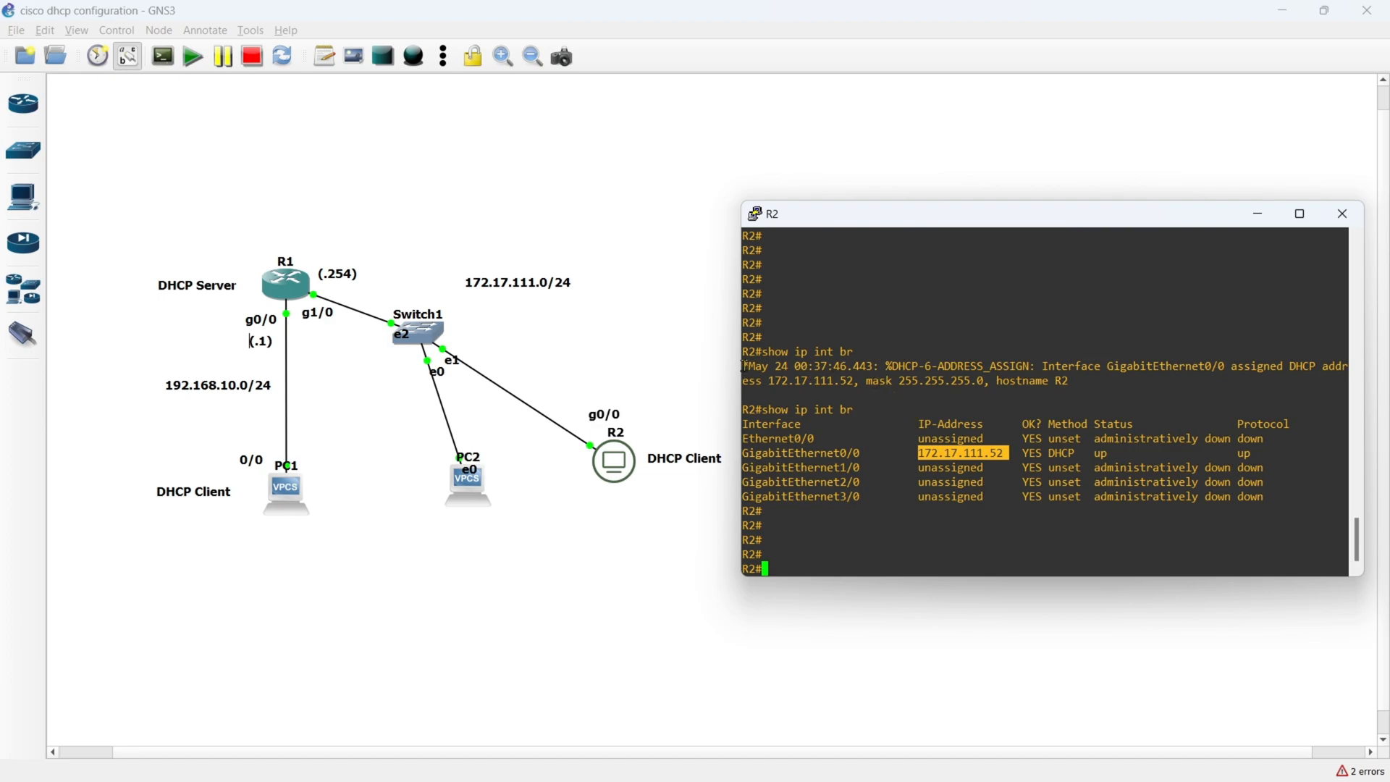
{"action": "left_click_drag", "start_coordinate": [745, 366], "coordinate": [1073, 378]}
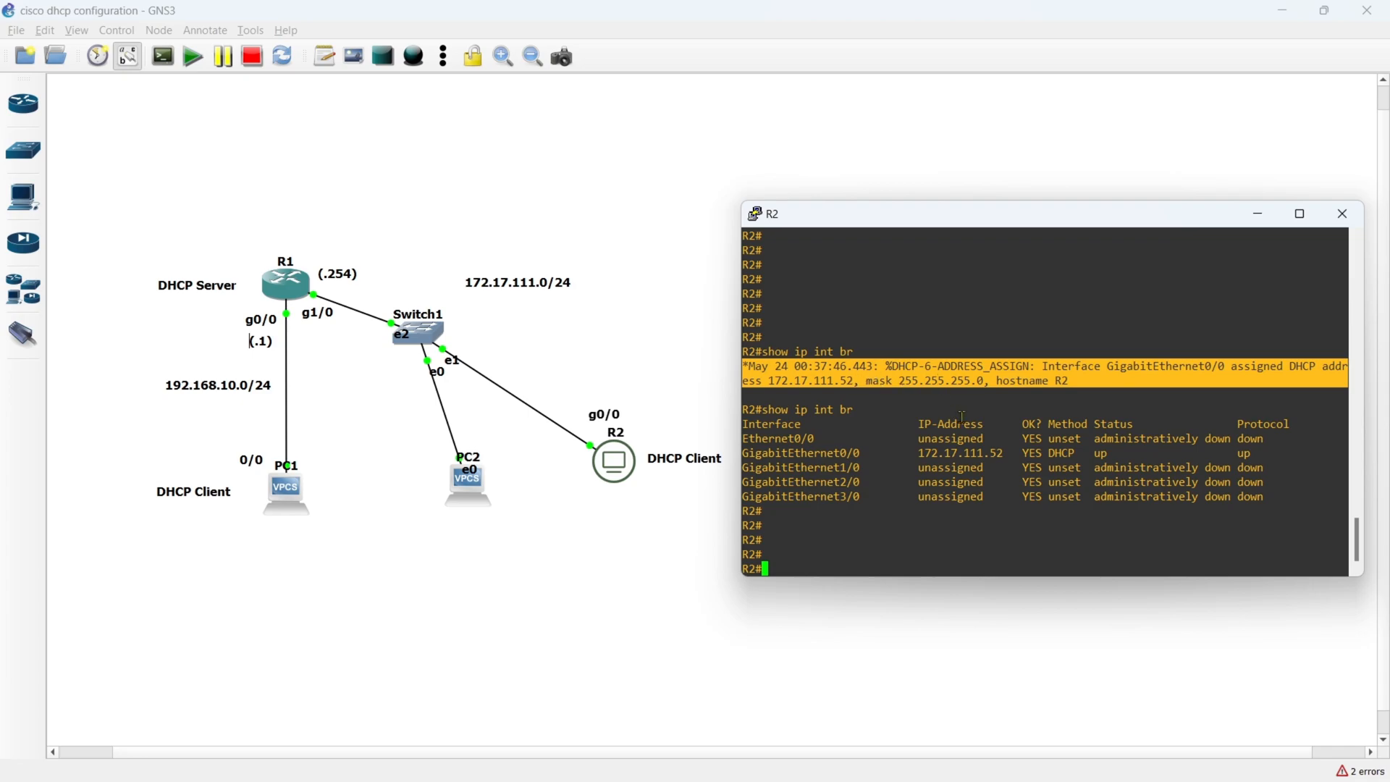
{"action": "left_click_drag", "start_coordinate": [1049, 424], "coordinate": [1075, 453]}
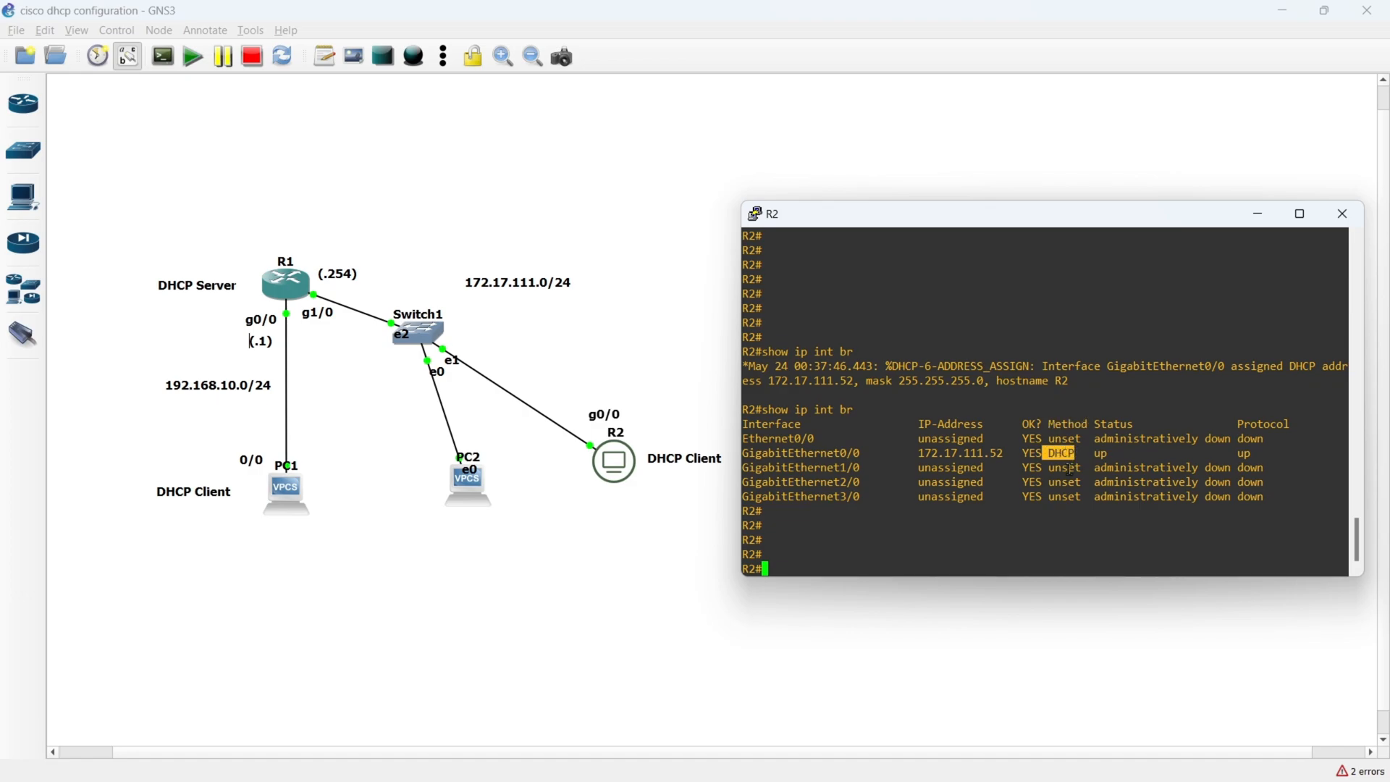
{"action": "left_click", "coordinate": [910, 489]}
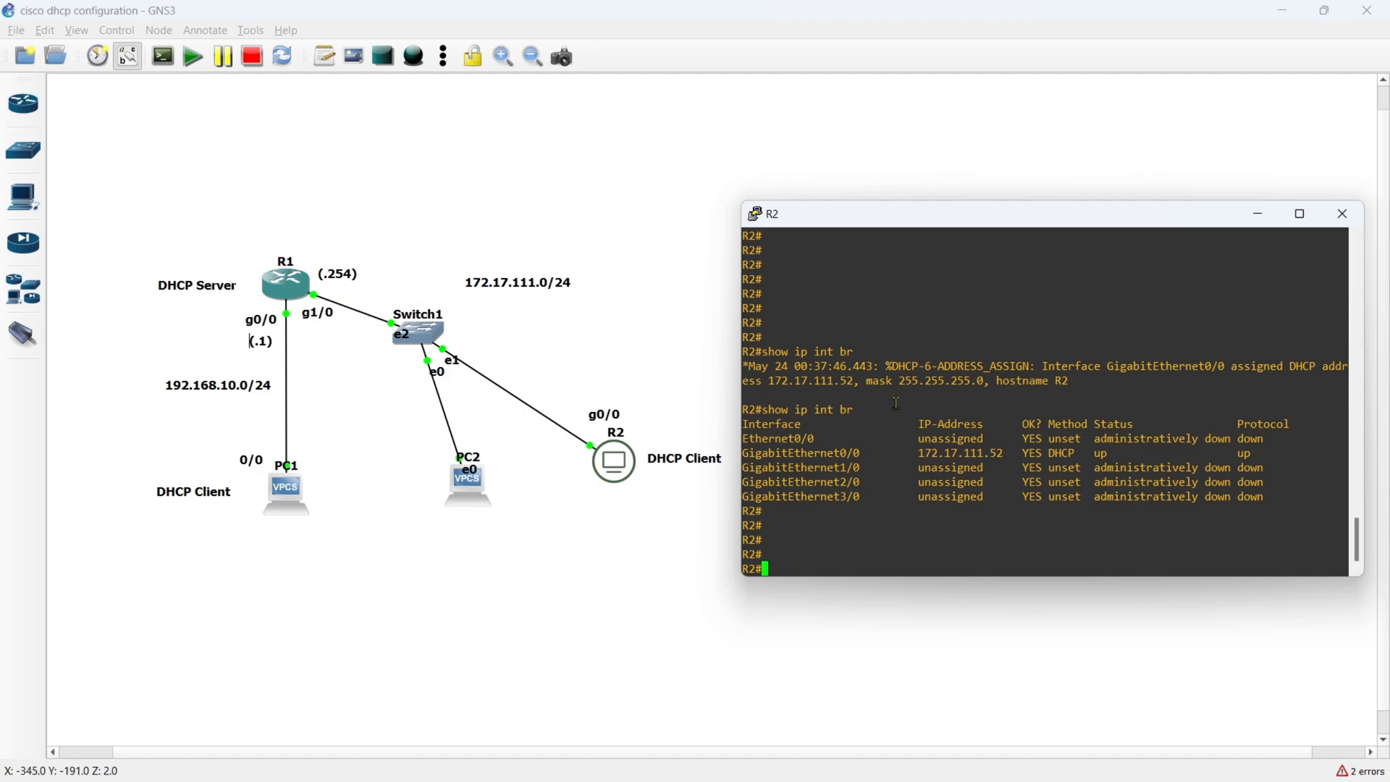
- Display R2's routing table with show ip route and examine the default route's next-hop address
{"action": "type", "text": "show ip rou"}
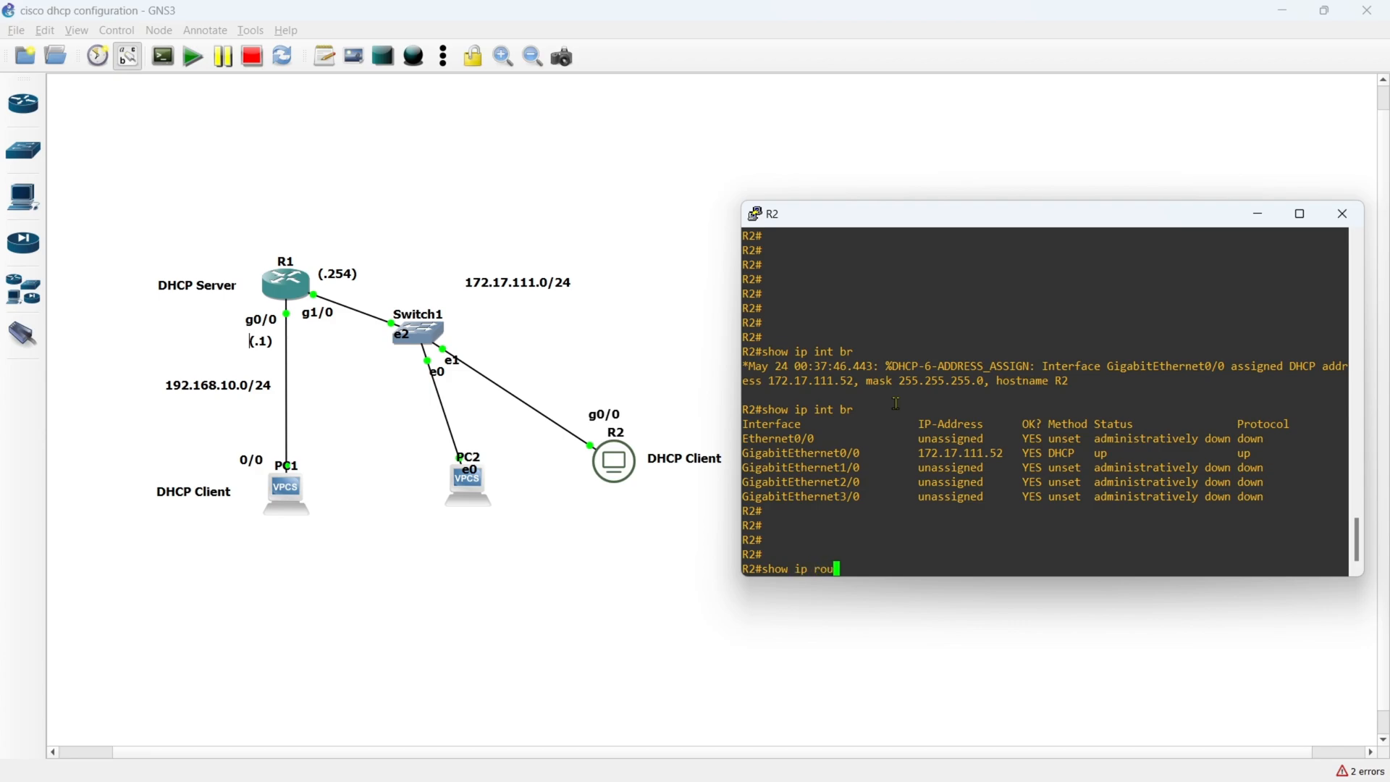
{"action": "key", "text": "Tab"}
{"action": "key", "text": "Return"}
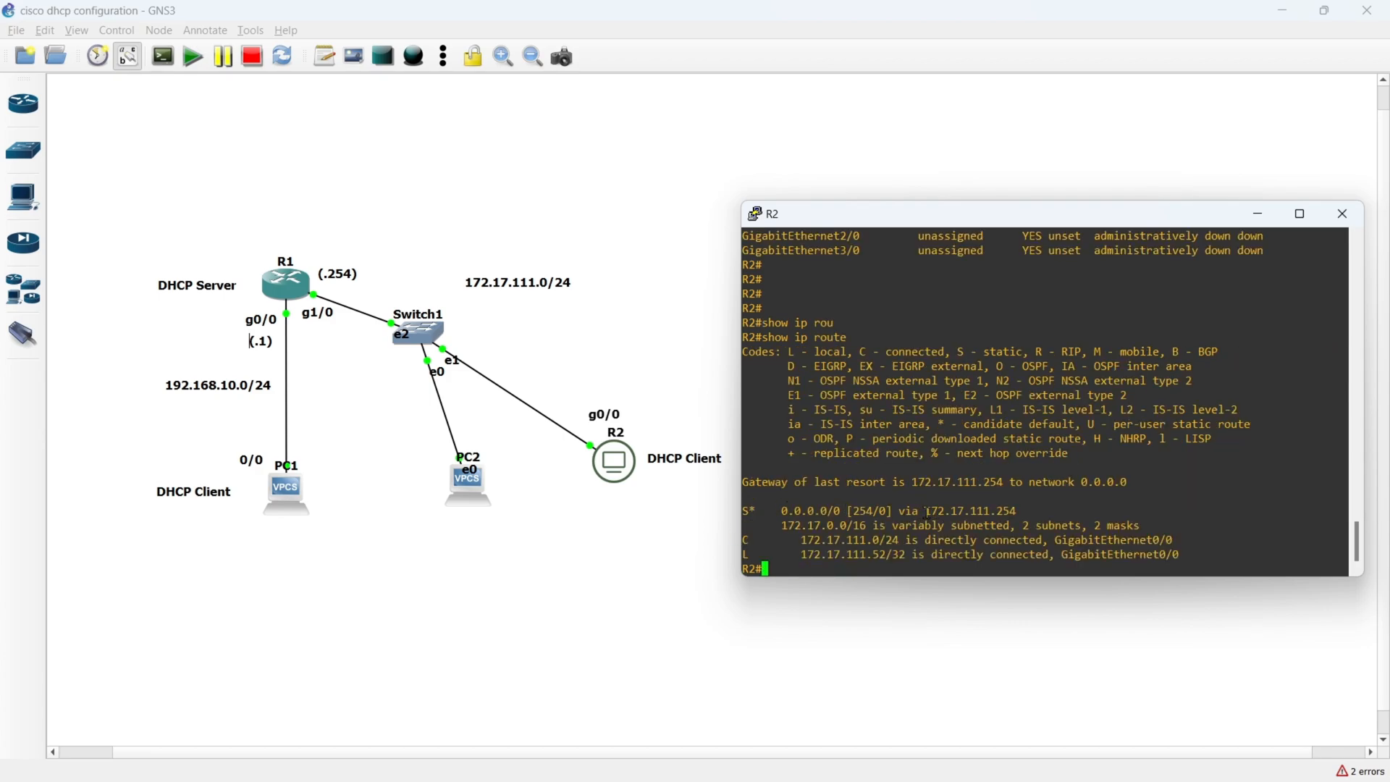
{"action": "left_click_drag", "start_coordinate": [927, 512], "coordinate": [1014, 511]}
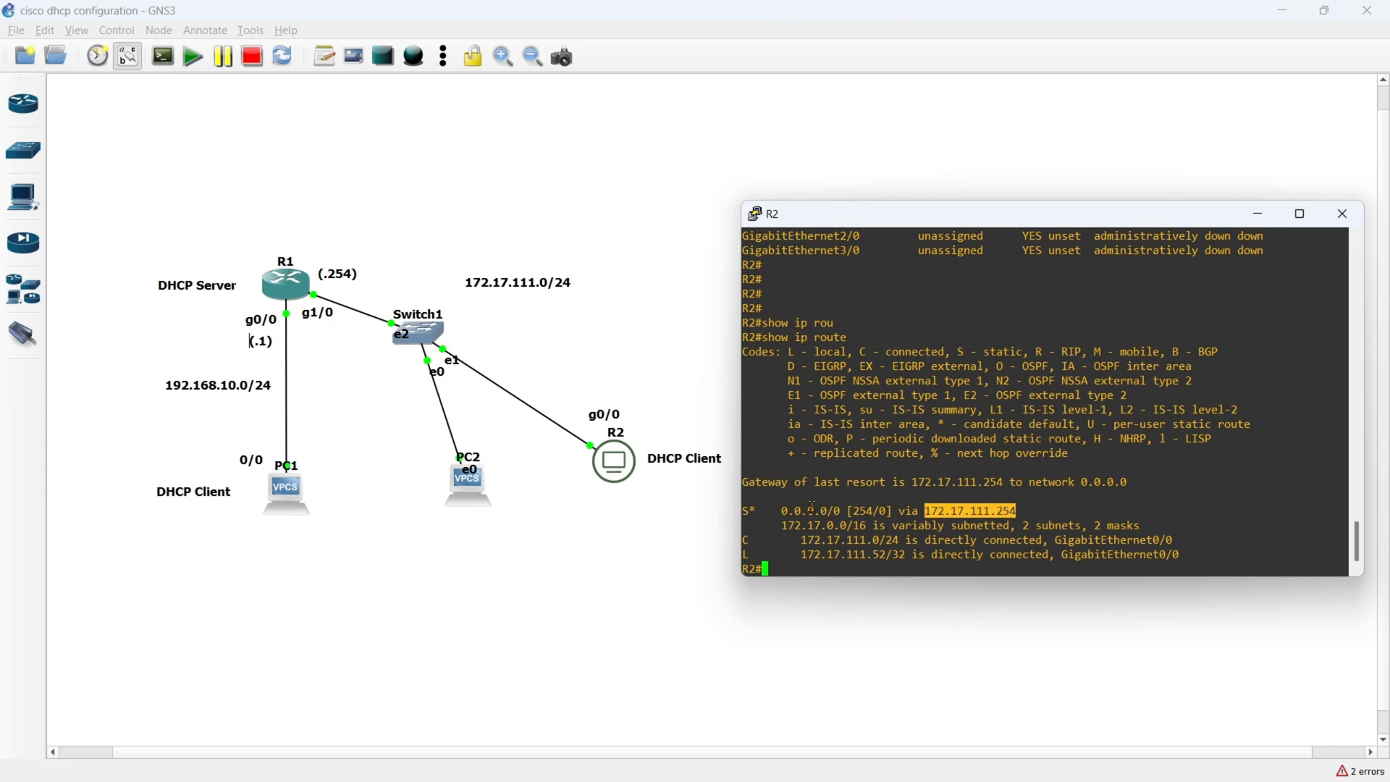
- Examine the administrative distance of R2's default route, followed by the whole route entry
{"action": "left_click_drag", "start_coordinate": [852, 510], "coordinate": [874, 510]}
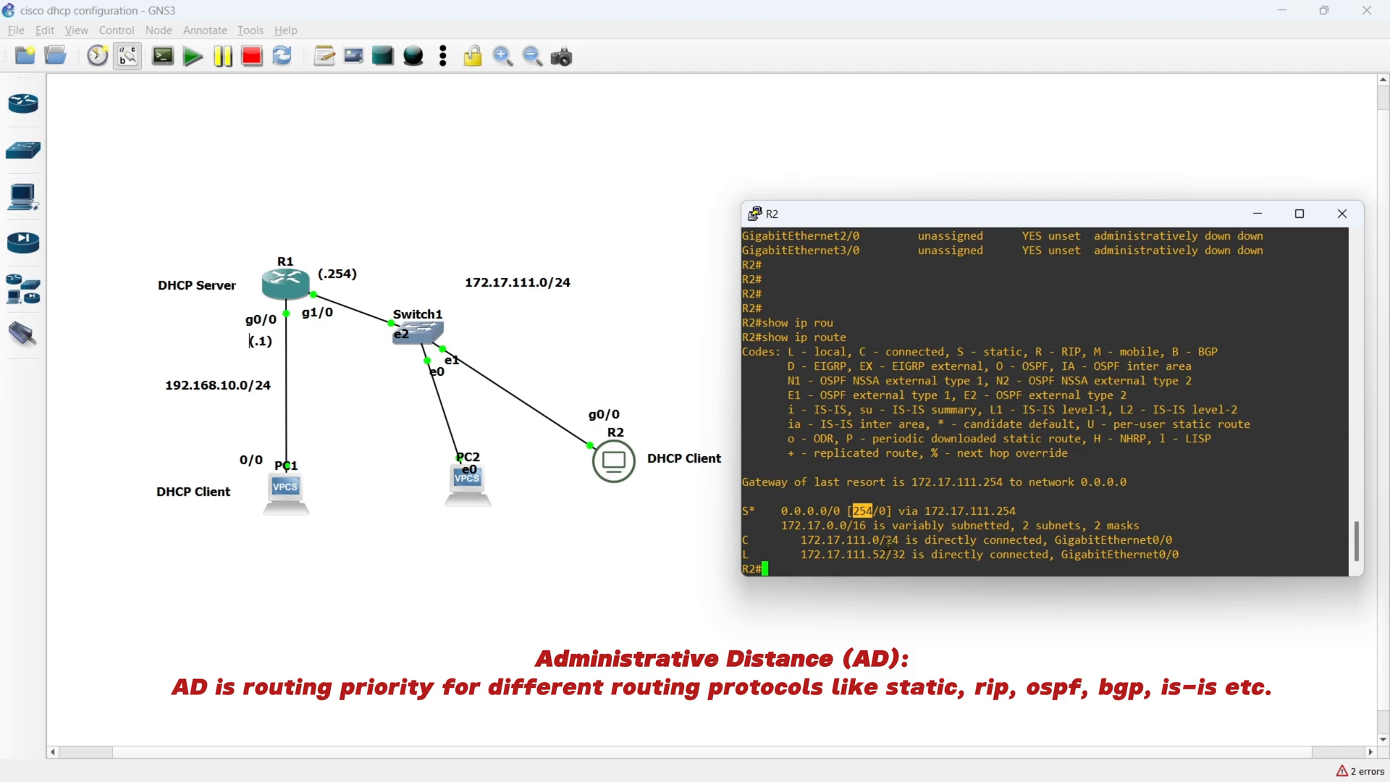
{"action": "left_click", "coordinate": [852, 526]}
{"action": "left_click_drag", "start_coordinate": [854, 511], "coordinate": [873, 511]}
{"action": "left_click", "coordinate": [861, 525]}
{"action": "left_click_drag", "start_coordinate": [857, 510], "coordinate": [873, 511]}
{"action": "left_click_drag", "start_coordinate": [789, 512], "coordinate": [1015, 512]}
{"action": "left_click", "coordinate": [1009, 516]}
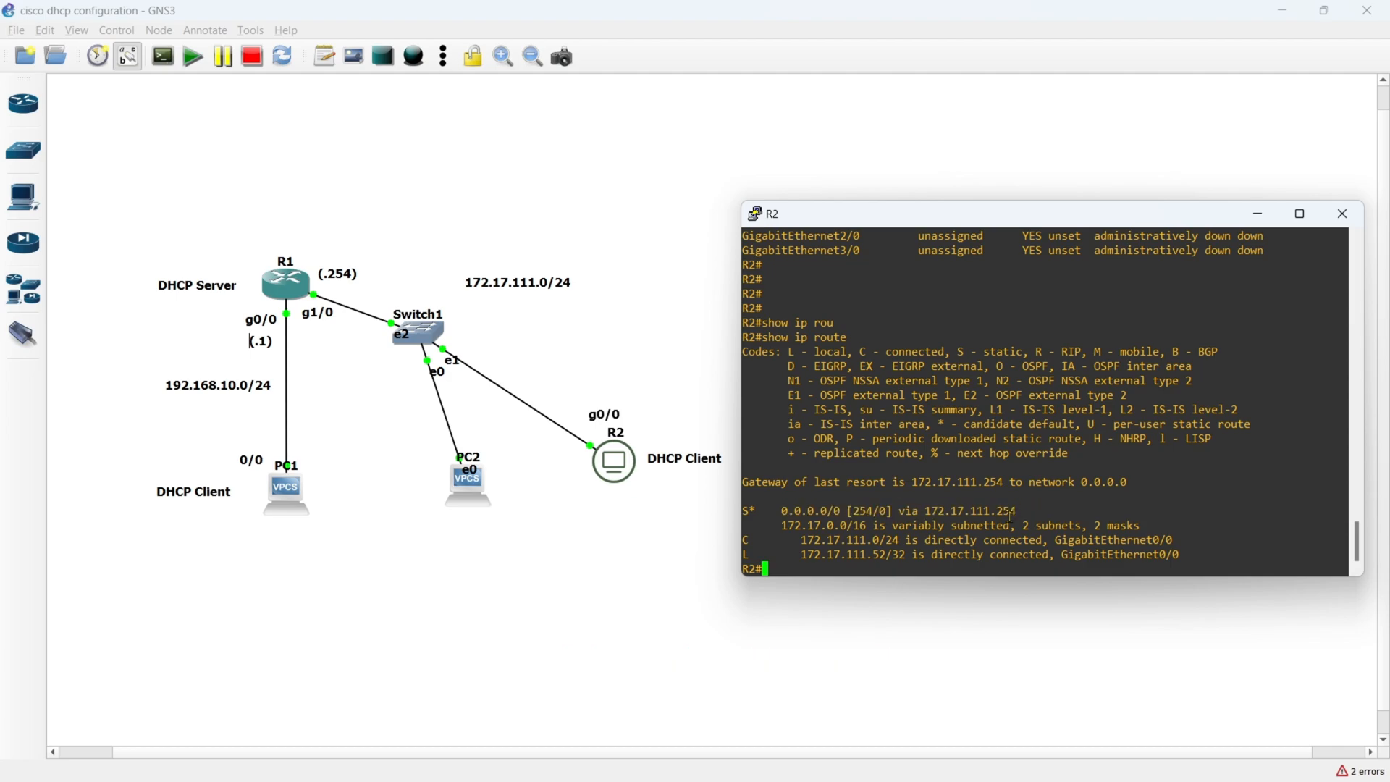
- Display R2's running configuration for interface gigabitEthernet 0/0, check its IP address line, then put the console away
{"action": "key", "text": "Return"}
{"action": "type", "text": "show run"}
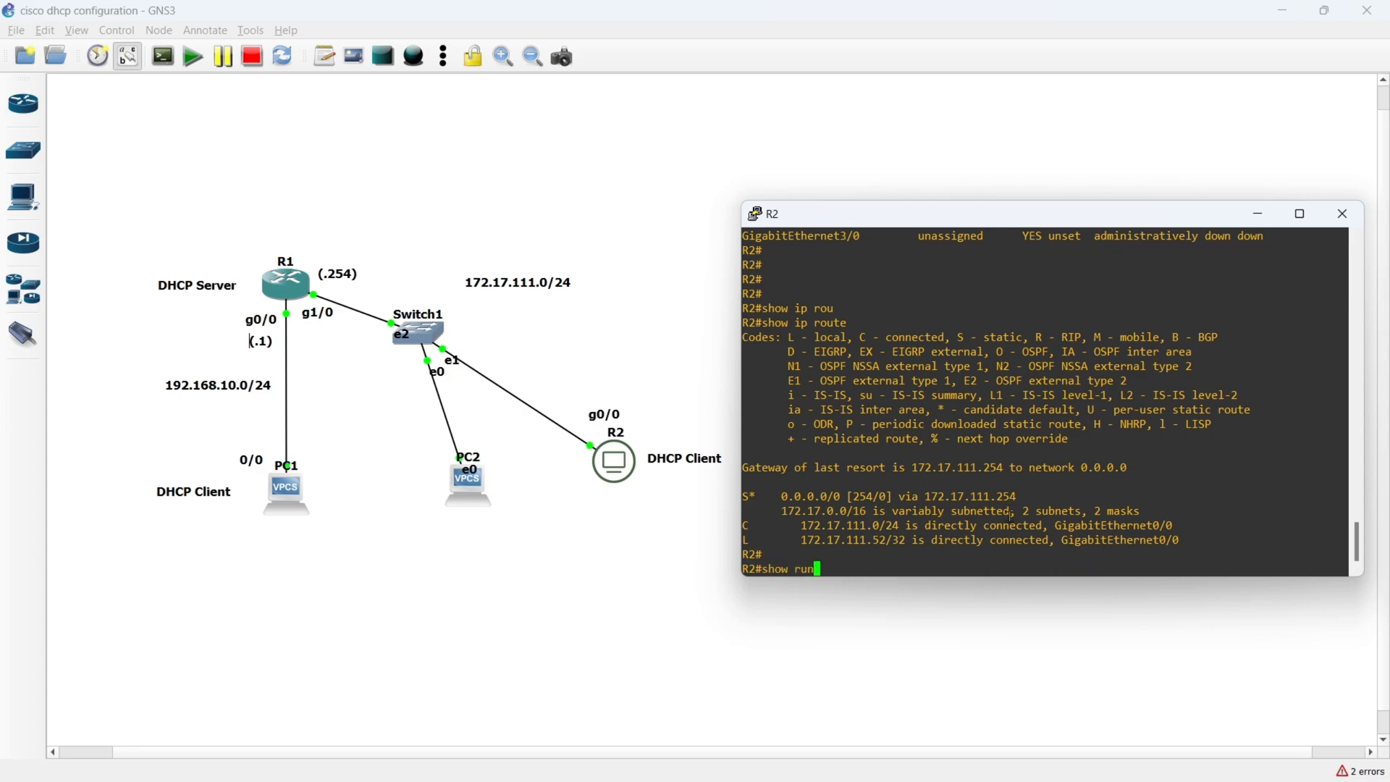
{"action": "key", "text": "Tab"}
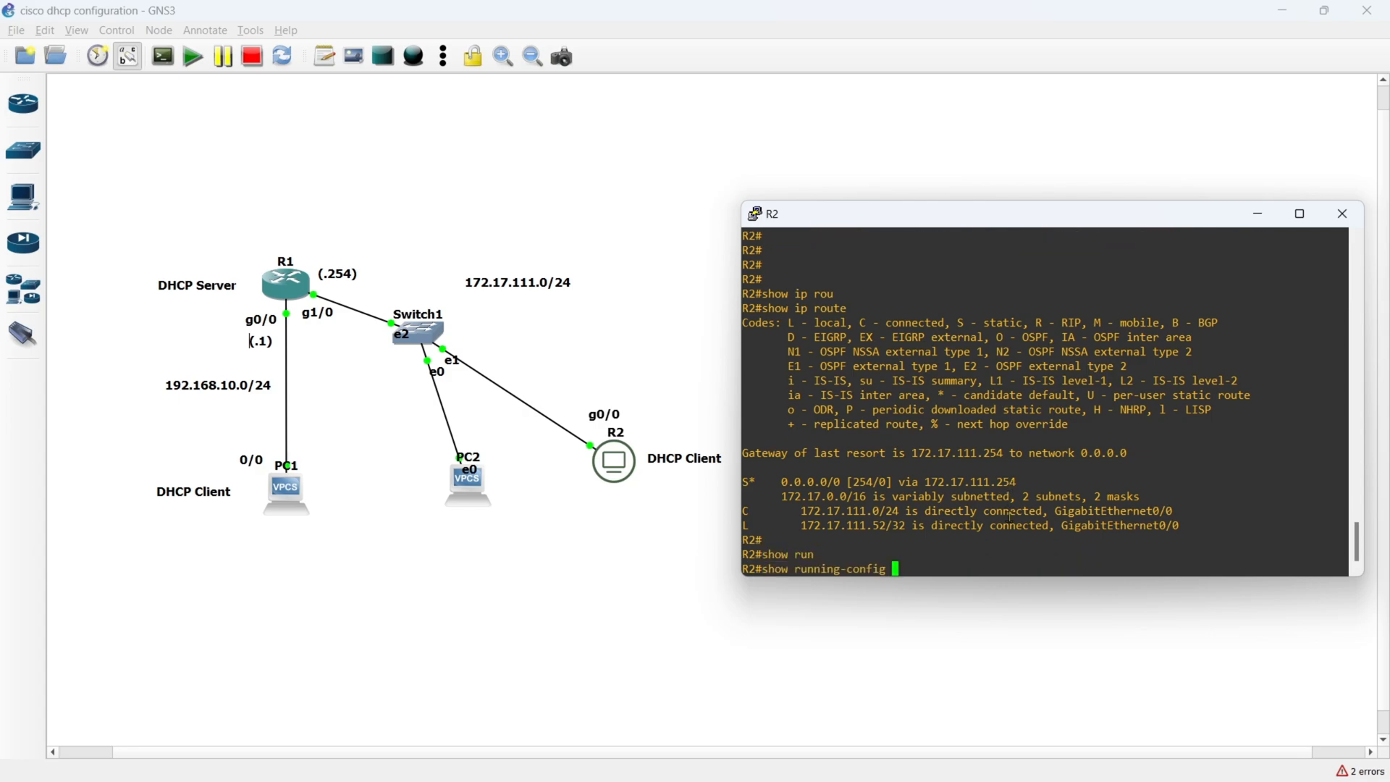
{"action": "type", "text": "in"}
{"action": "key", "text": "Tab"}
{"action": "type", "text": "gi"}
{"action": "key", "text": "Tab"}
{"action": "type", "text": "0/0"}
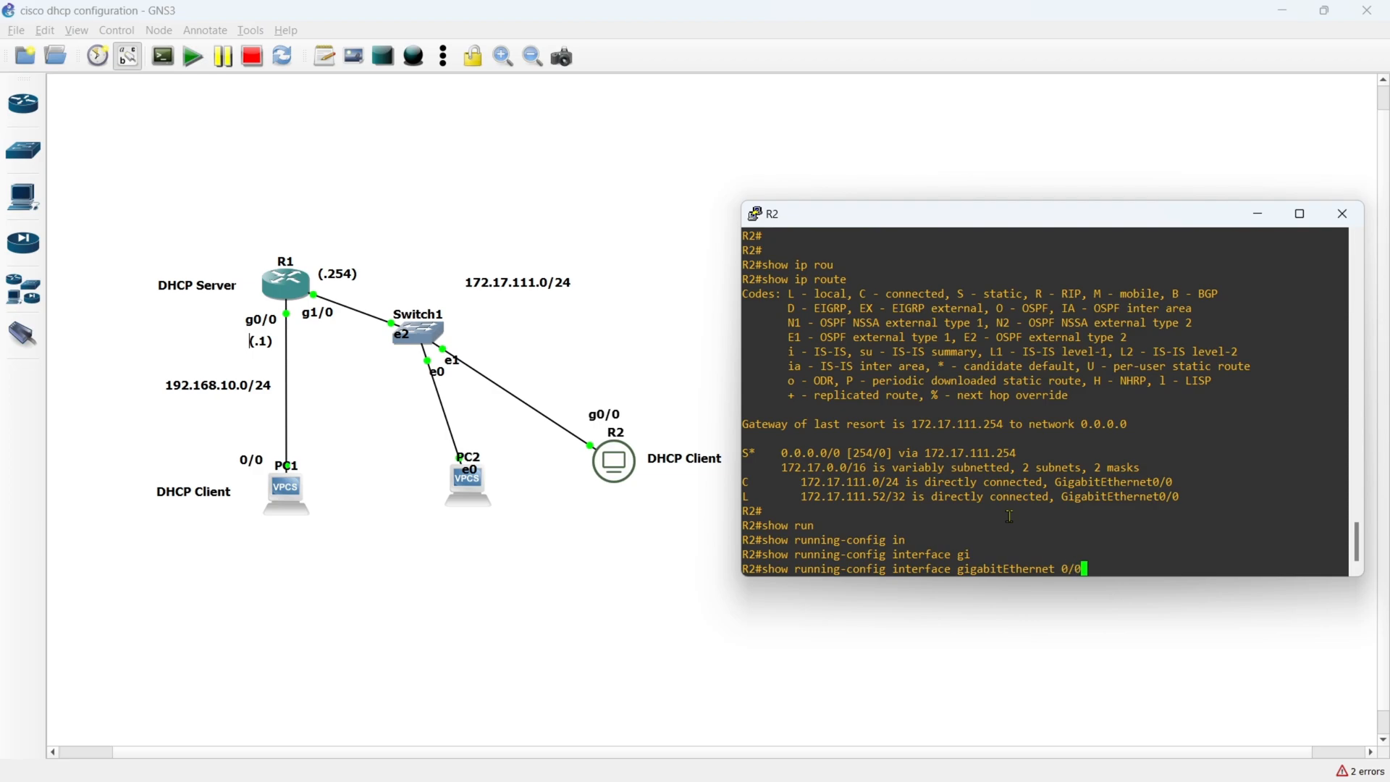
{"action": "key", "text": "Return"}
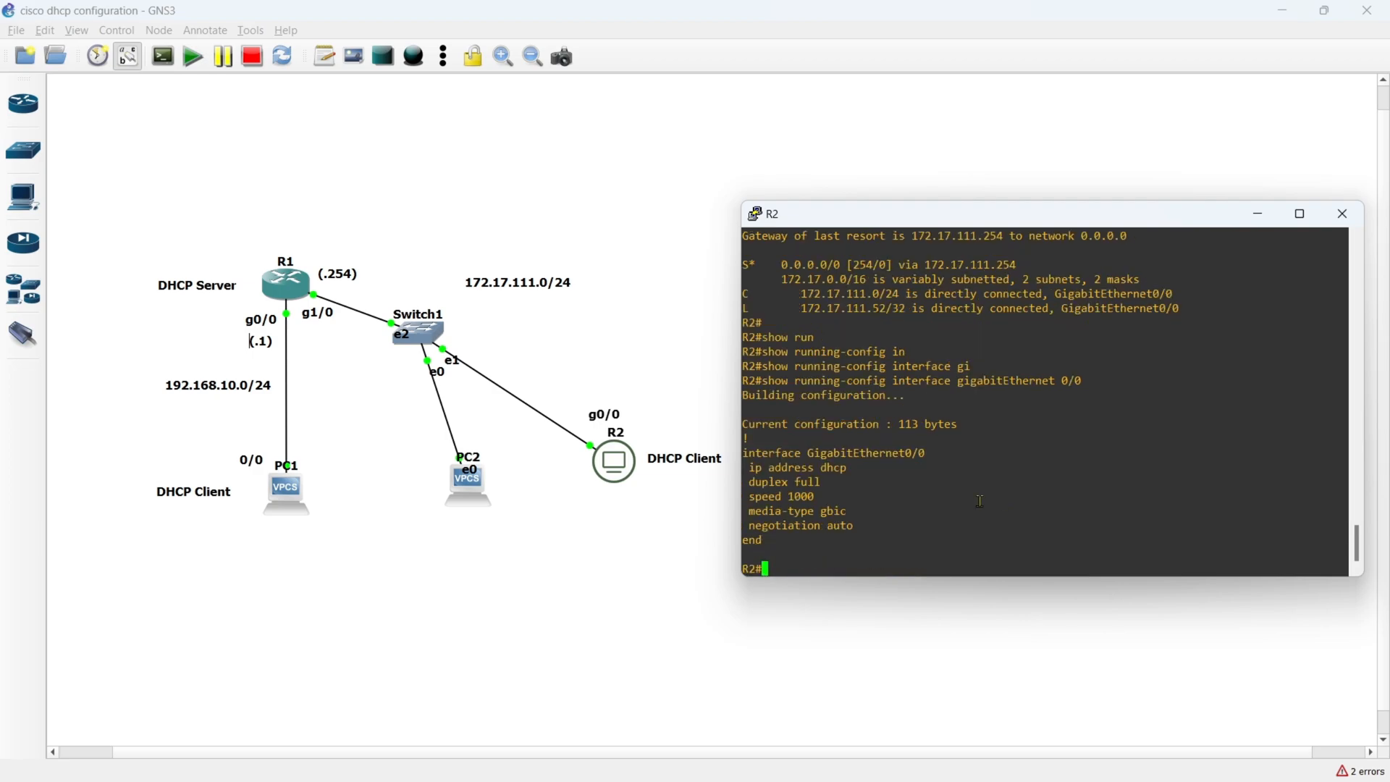
{"action": "left_click_drag", "start_coordinate": [750, 467], "coordinate": [846, 467]}
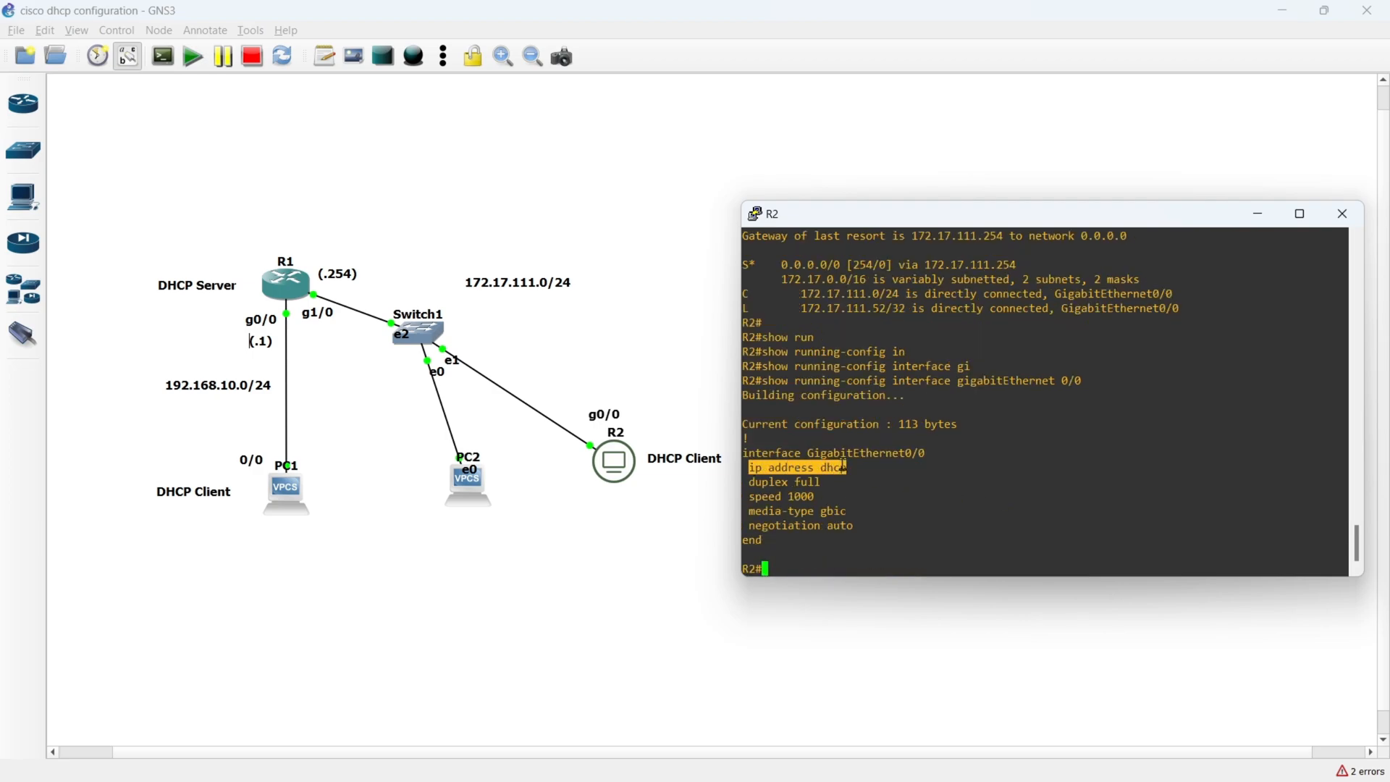
{"action": "left_click", "coordinate": [697, 549]}
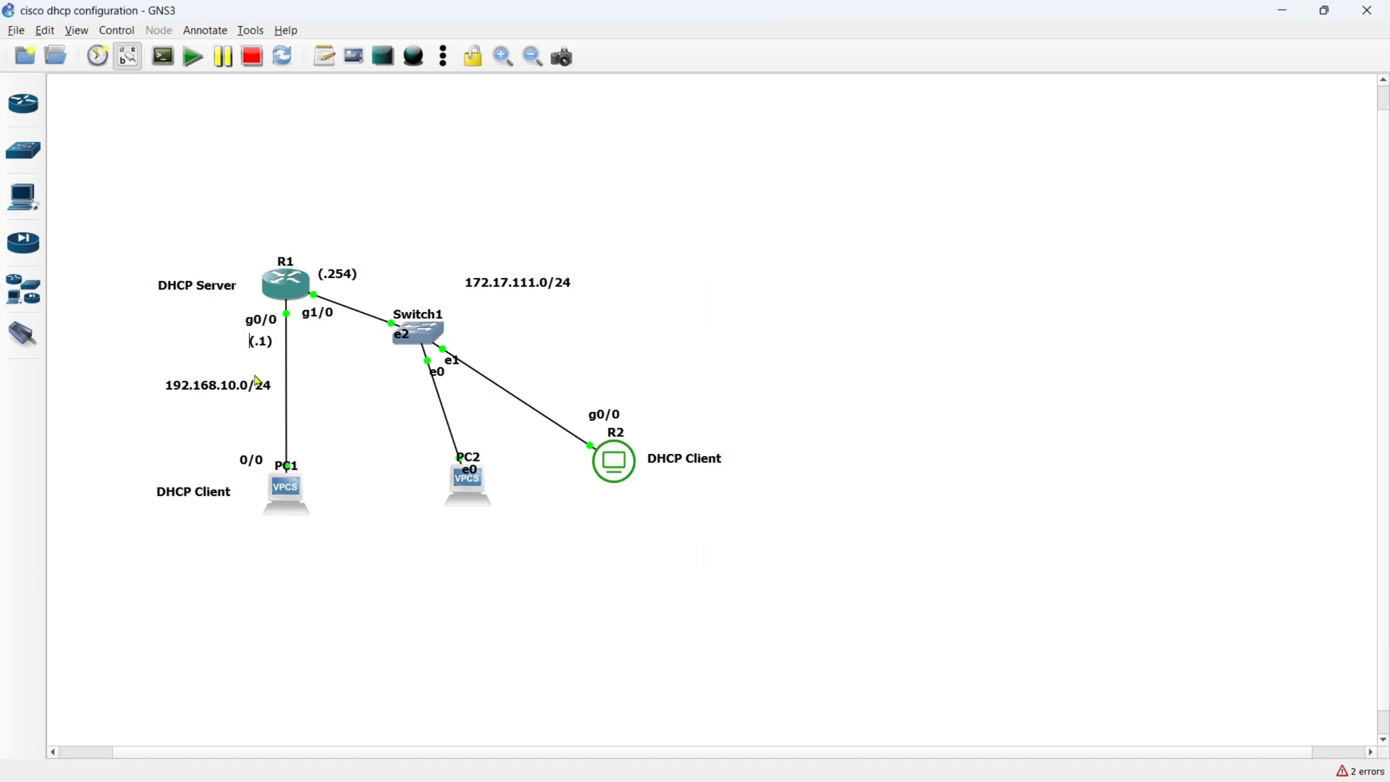
- Display the DHCP server's current leases in R1's console with show ip dhcp binding
{"action": "double_click", "coordinate": [280, 287]}
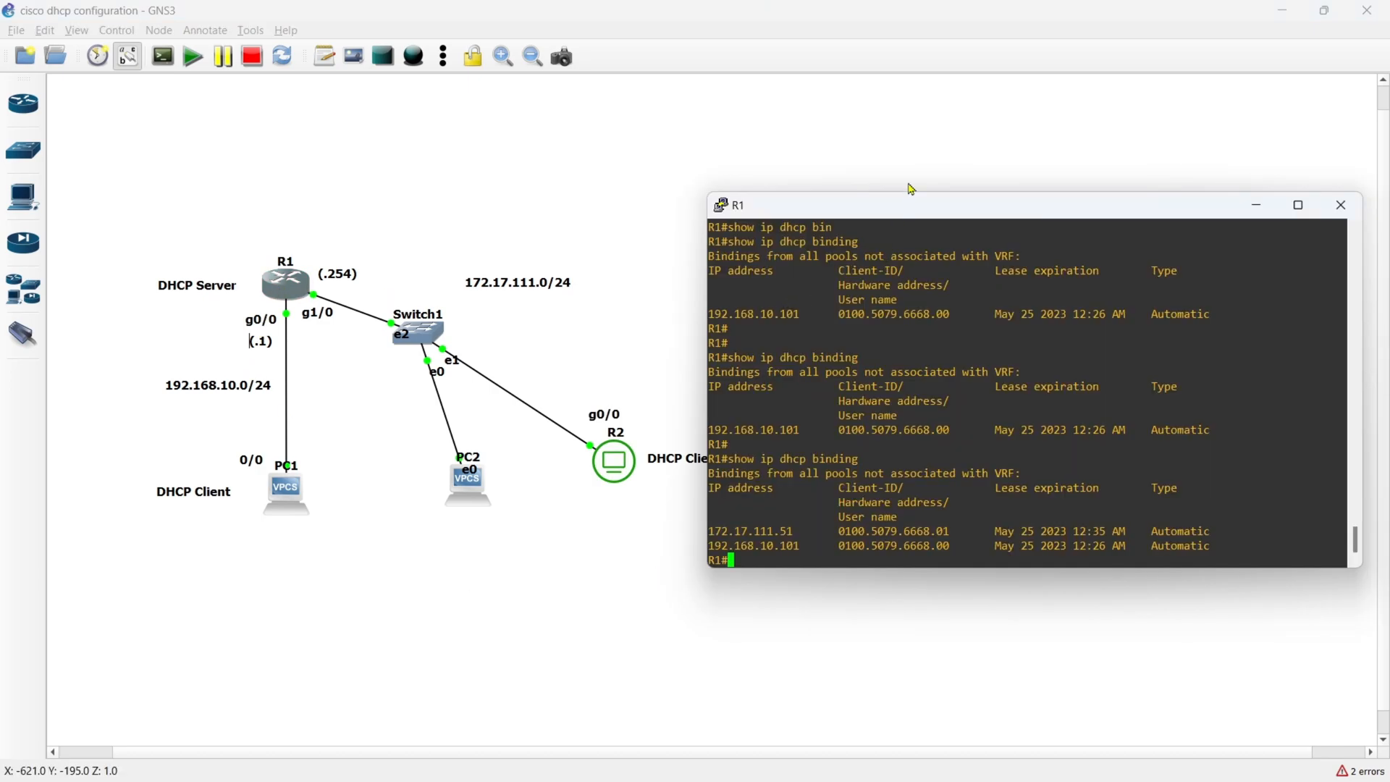
{"action": "key", "text": "Up"}
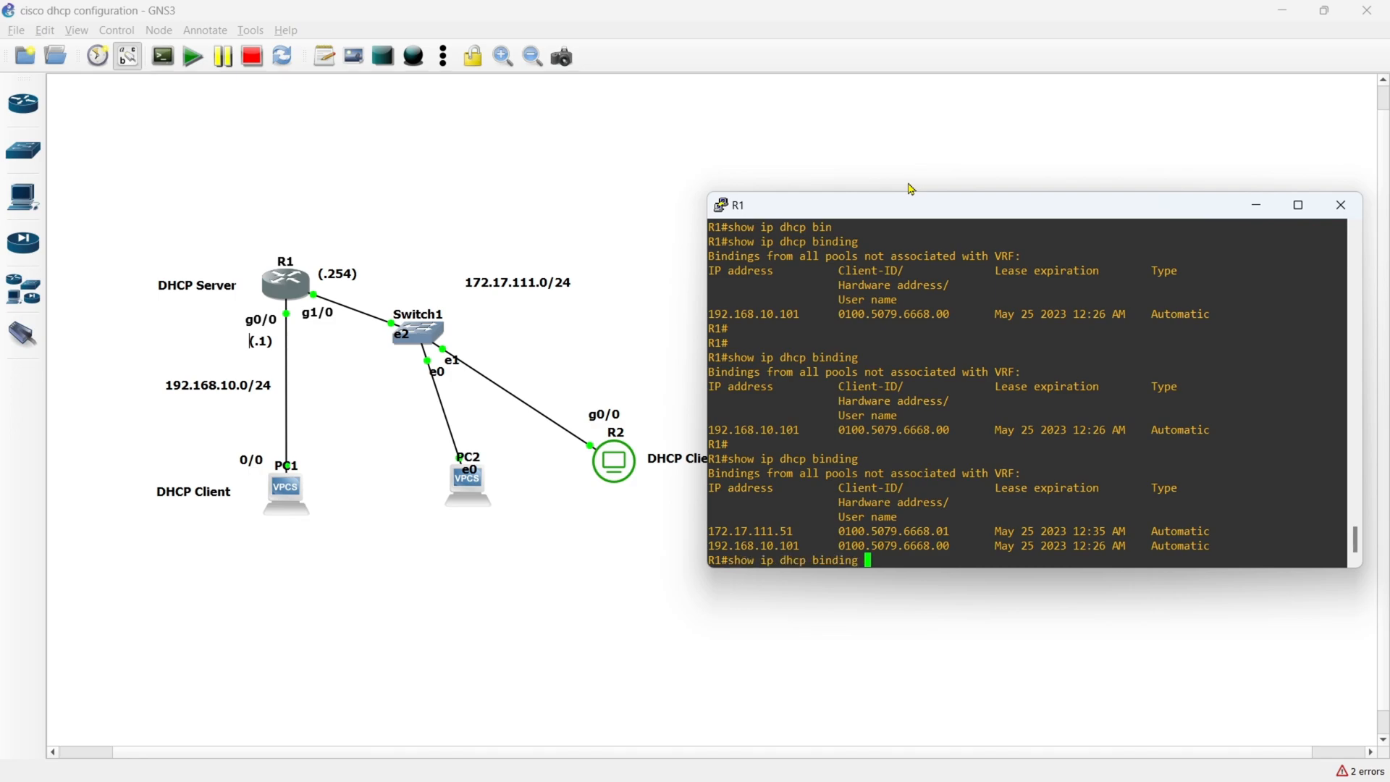
{"action": "key", "text": "Return"}
{"action": "key", "text": "Return"}
{"action": "key", "text": "Return"}
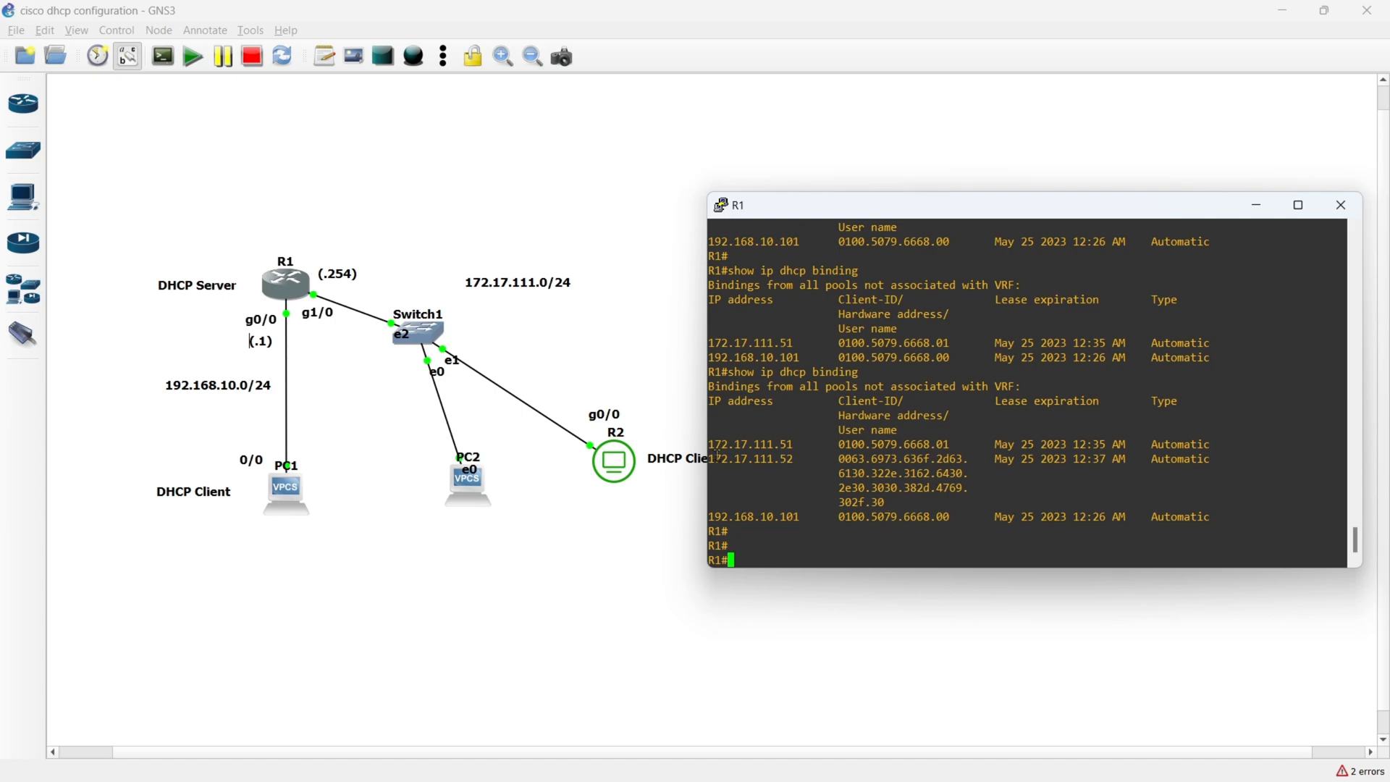
- Examine the IP address and lease expiration of R2's entry in R1's DHCP binding table
{"action": "left_click_drag", "start_coordinate": [712, 457], "coordinate": [793, 458]}
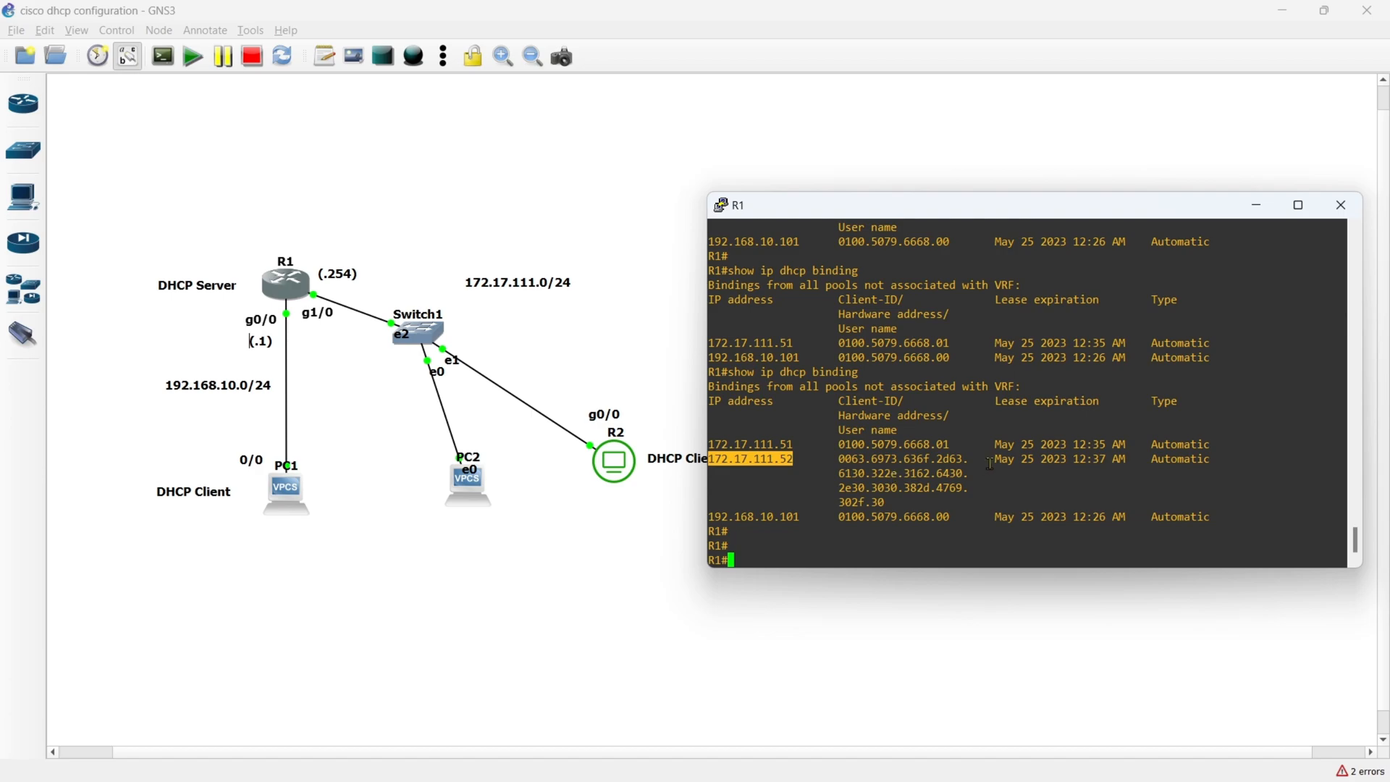
{"action": "left_click_drag", "start_coordinate": [995, 459], "coordinate": [1130, 459]}
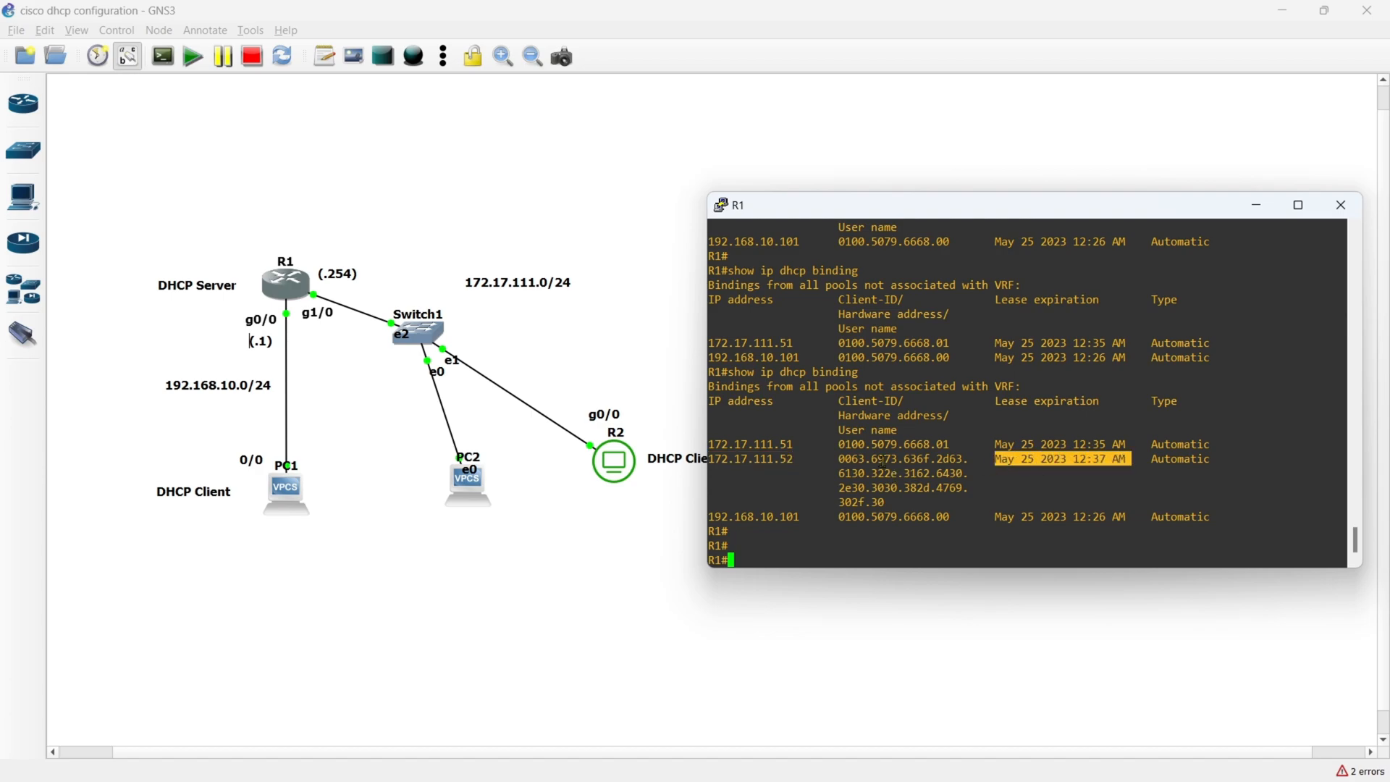
{"action": "left_click", "coordinate": [802, 480]}
{"action": "key", "text": "Return"}
{"action": "key", "text": "Return"}
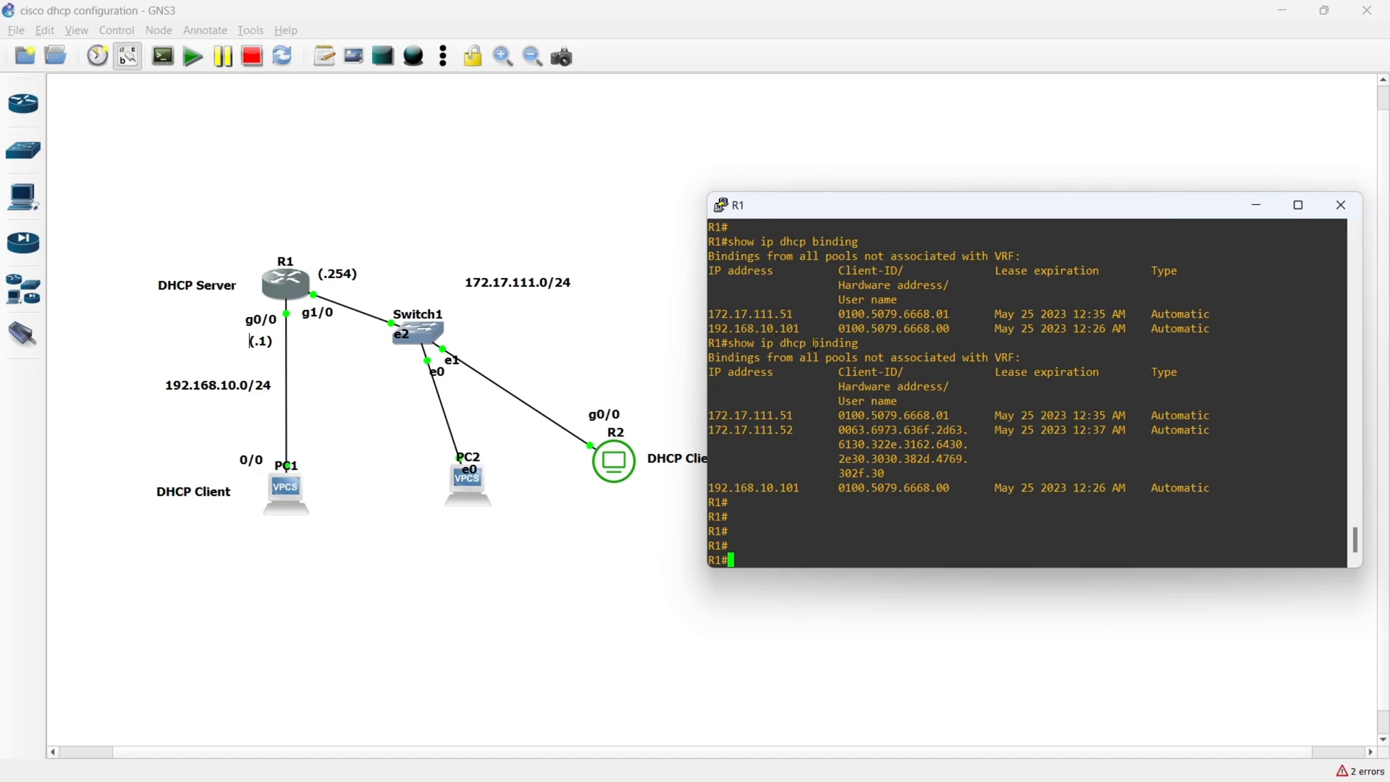
- List the options of clear ip dhcp binding on R1 and clear all automatic bindings with clear ip dhcp binding *
{"action": "type", "text": "clear ip dhcp bin"}
{"action": "key", "text": "Tab"}
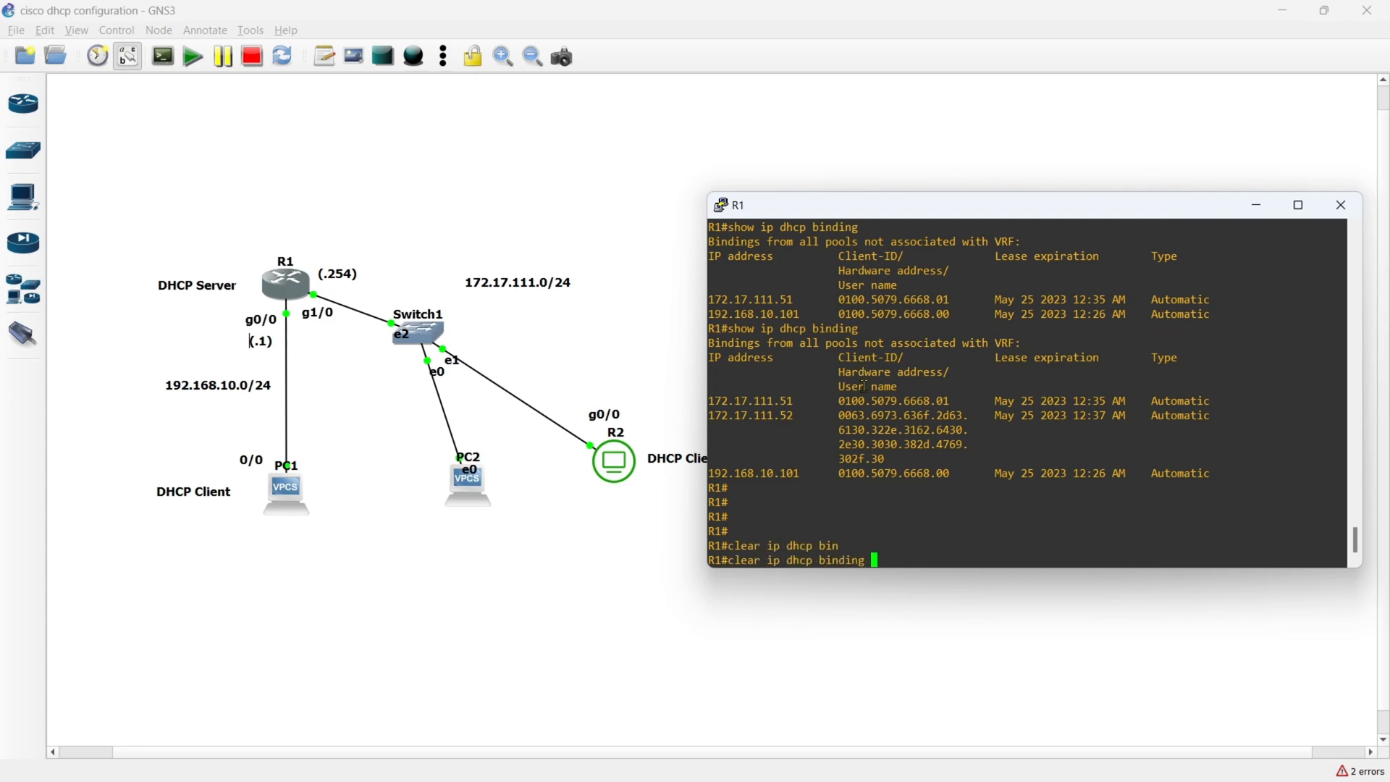
{"action": "key", "text": "Return"}
{"action": "key", "text": "Up"}
{"action": "type", "text": "?"}
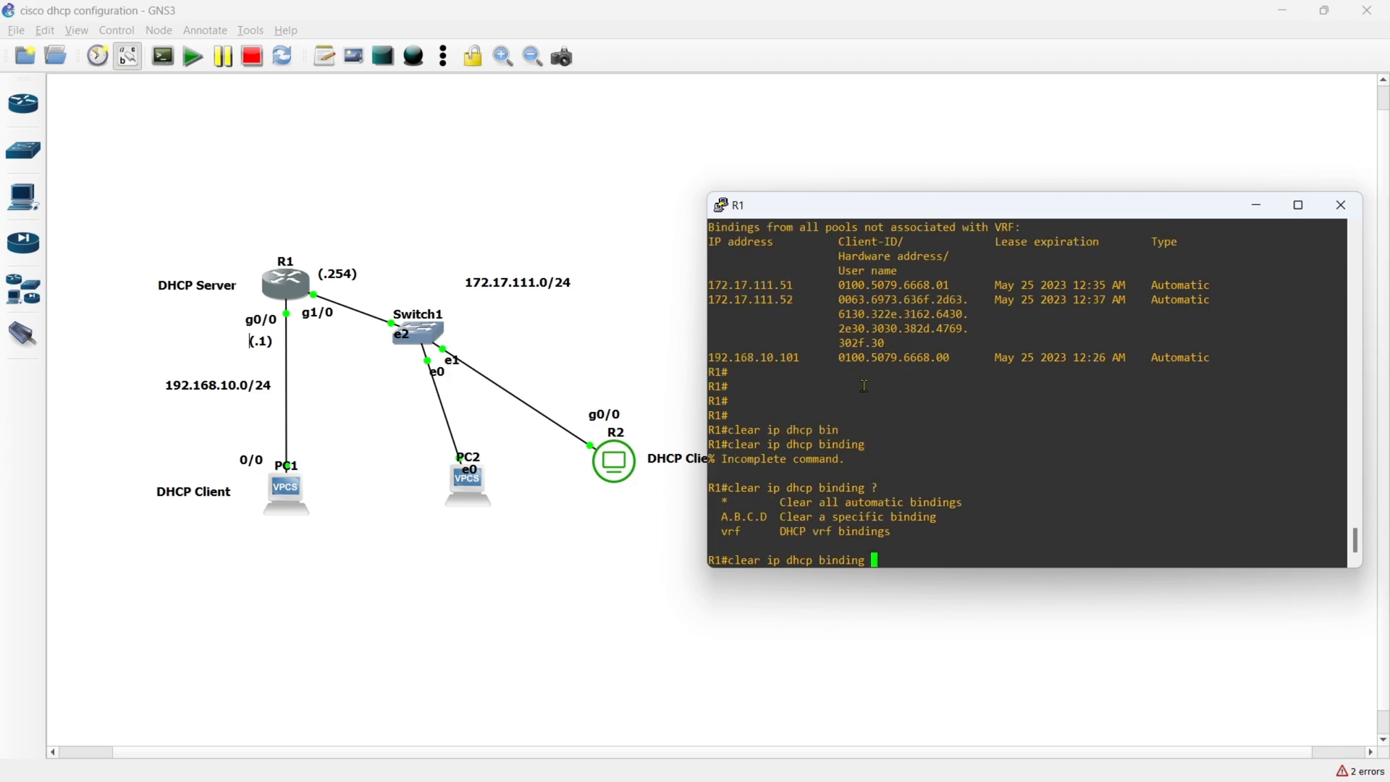
{"action": "type", "text": "*"}
{"action": "key", "text": "Return"}
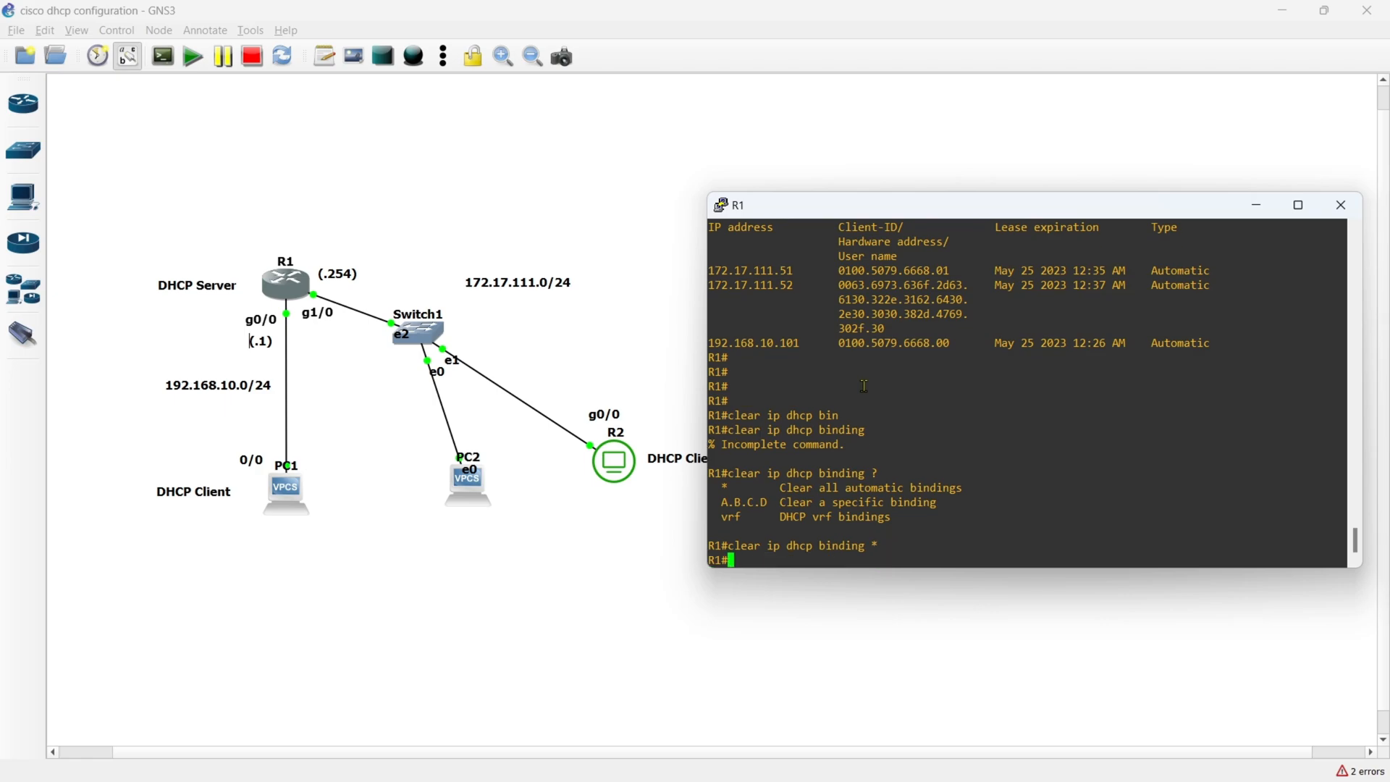
- Check R1's DHCP binding table twice with show ip dhcp binding after the clearing
{"action": "type", "text": "show ip dhcp binding"}
{"action": "key", "text": "Return"}
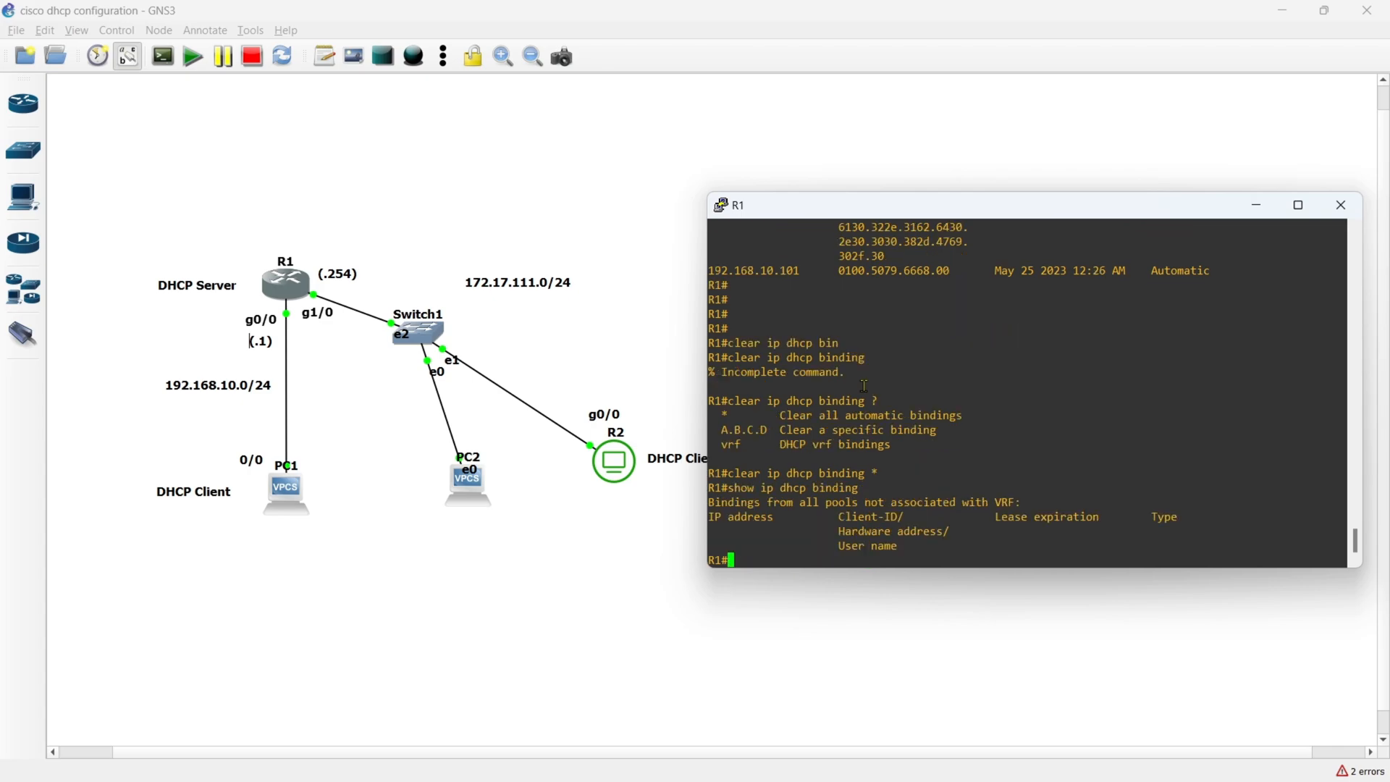
{"action": "key", "text": "Return"}
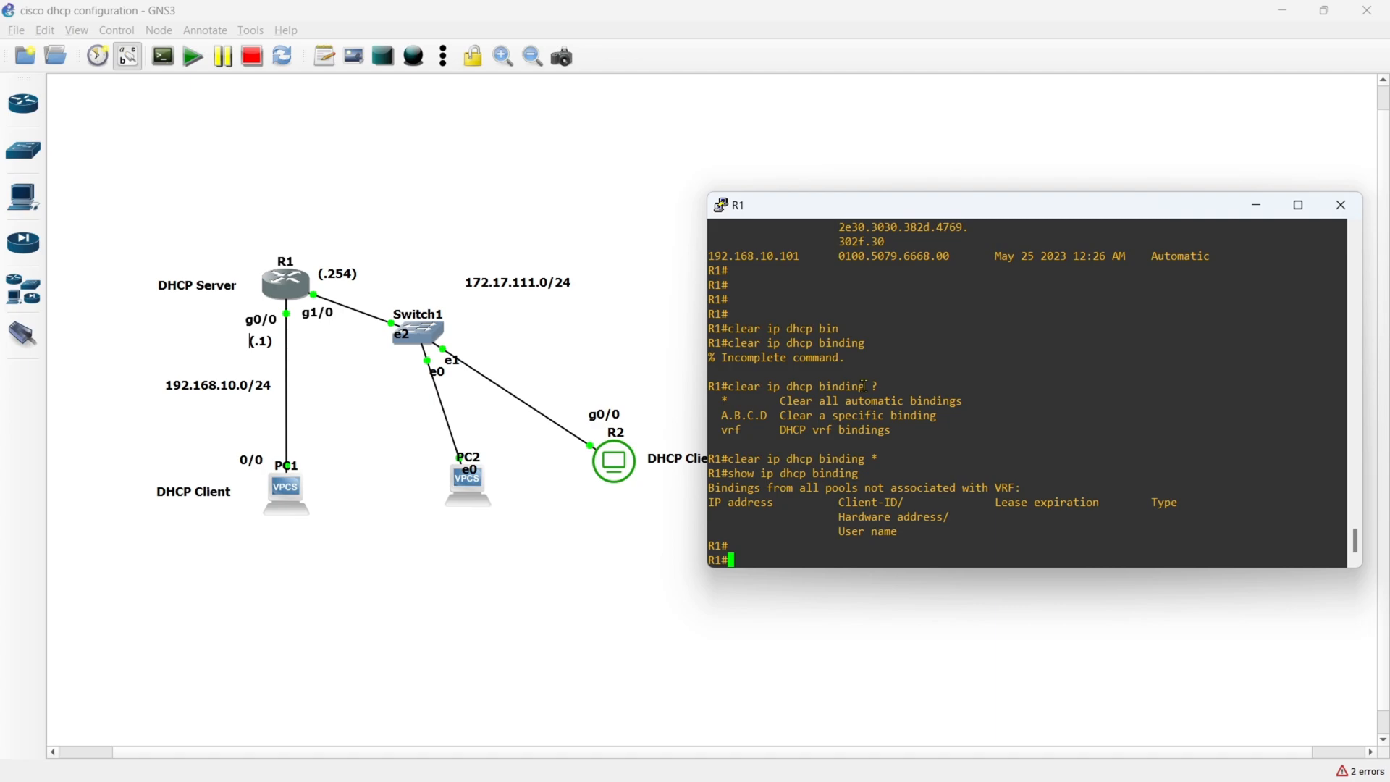
{"action": "key", "text": "Up"}
{"action": "key", "text": "Return"}
{"action": "key", "text": "Return"}
{"action": "key", "text": "Return"}
{"action": "key", "text": "Return"}
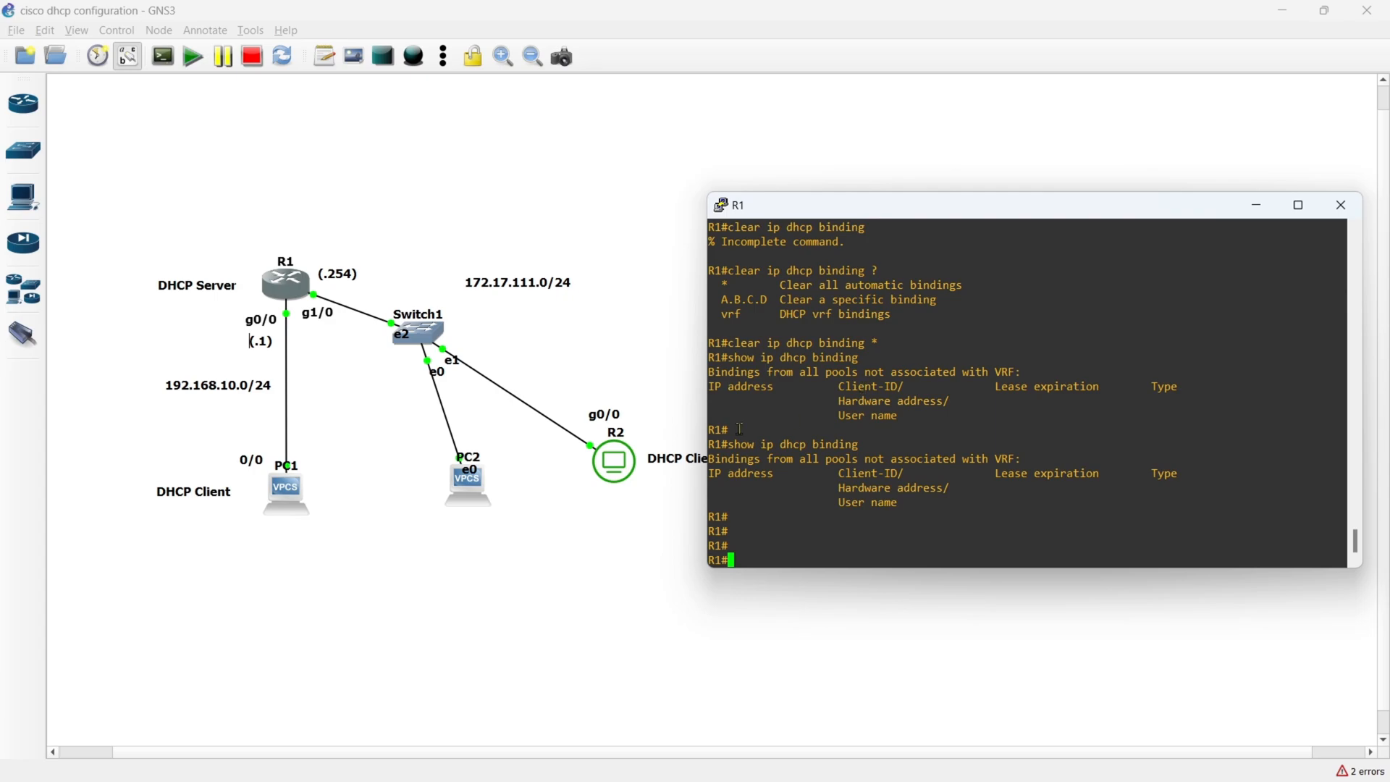
- Open R2's console and display its interface addresses with show ip int br
{"action": "left_click", "coordinate": [532, 516]}
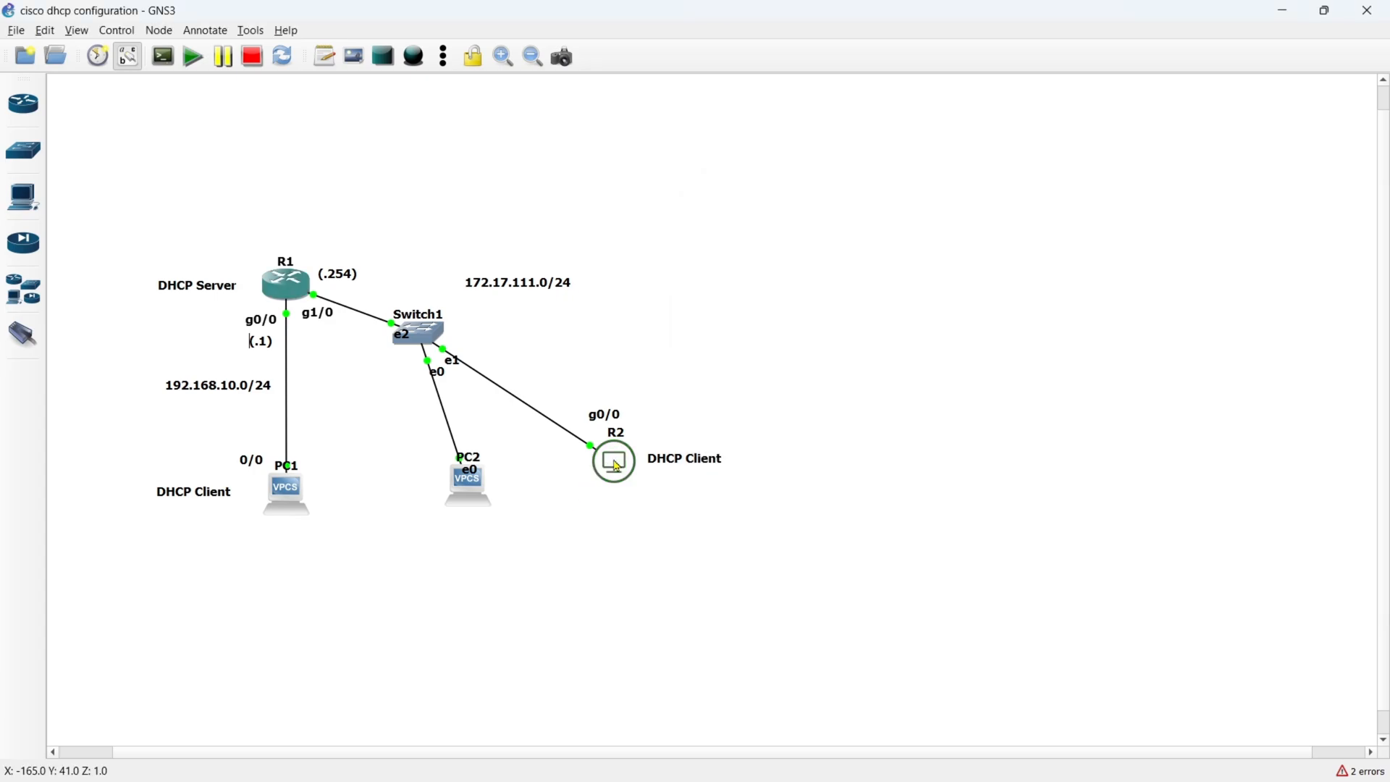
{"action": "double_click", "coordinate": [618, 467]}
{"action": "type", "text": "sho"}
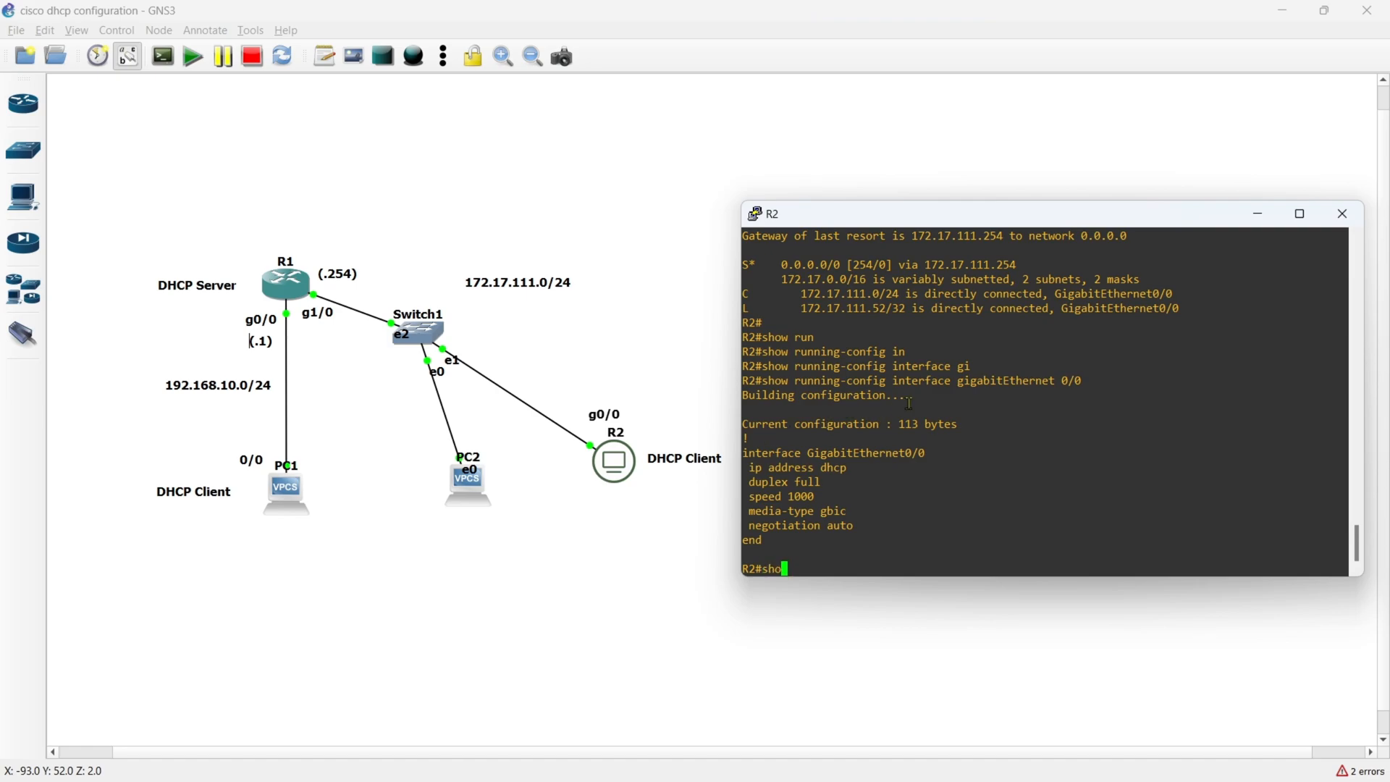
{"action": "type", "text": "w ip int br"}
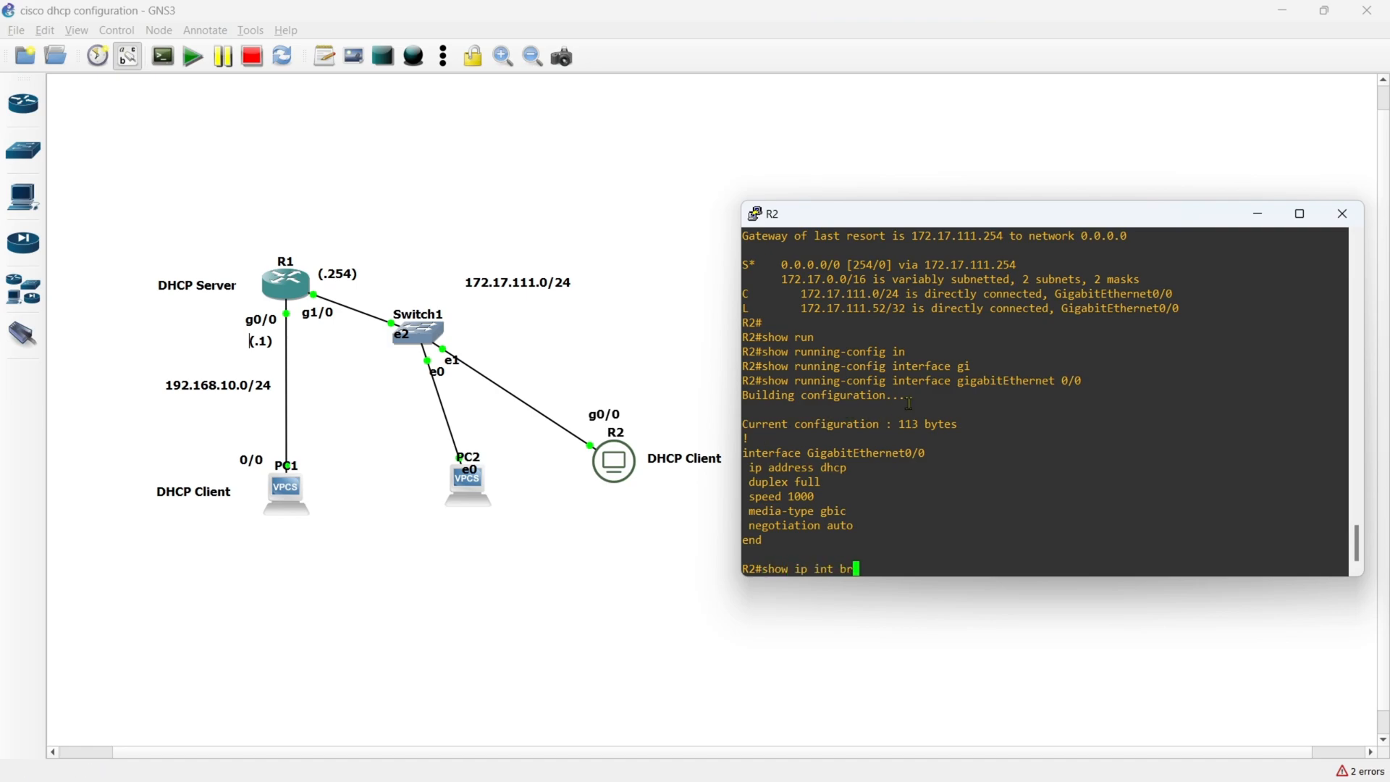
{"action": "key", "text": "Return"}
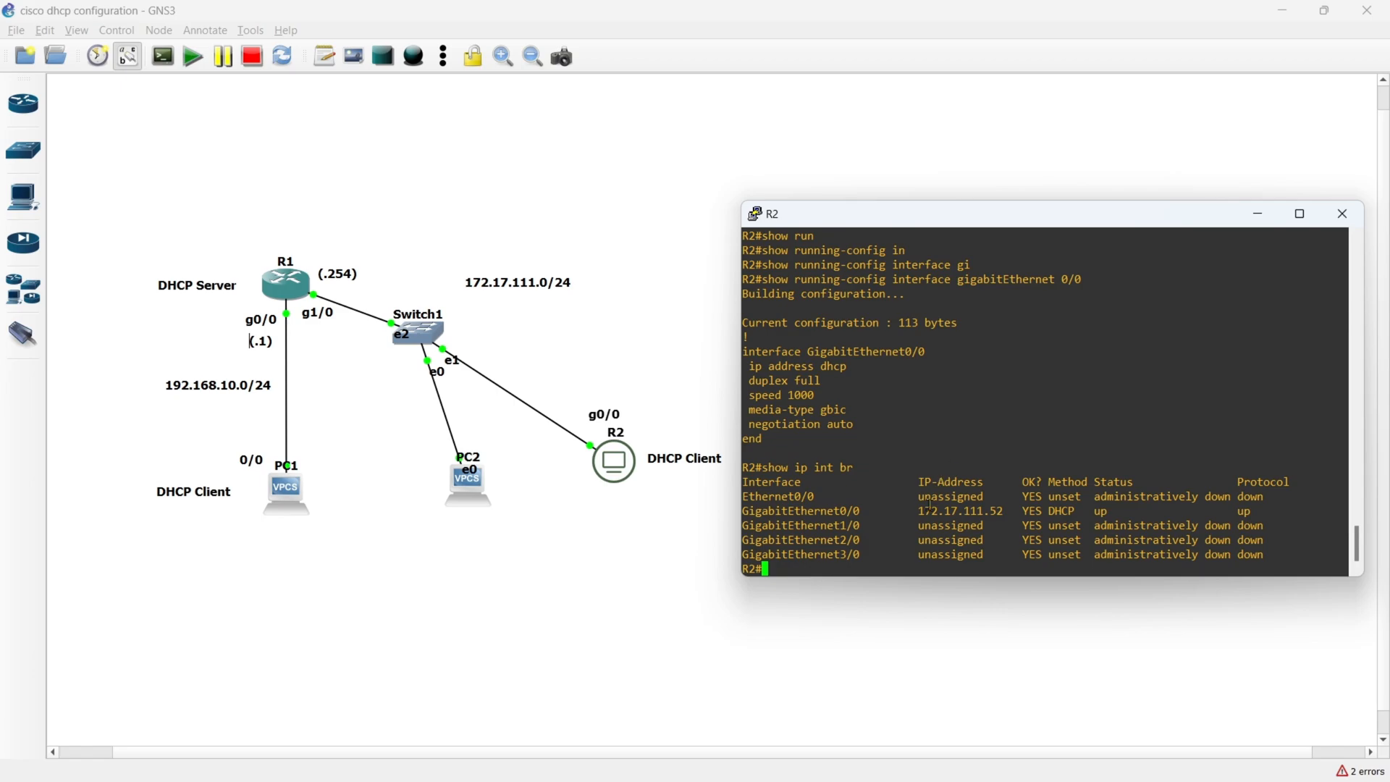
- Ping R1's address 172.17.111.254 from R2 to test connectivity
{"action": "type", "text": "ping 172.17.111.254"}
{"action": "key", "text": "Return"}
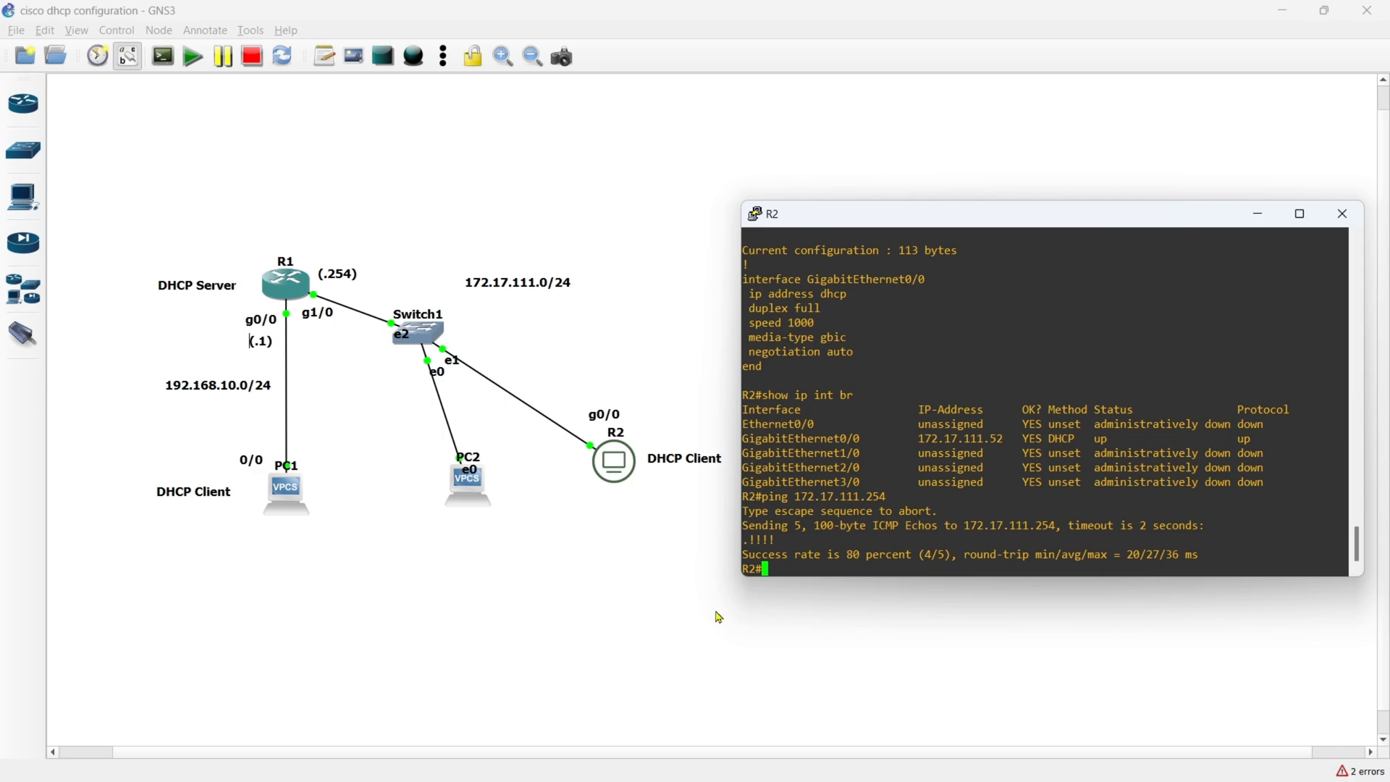
- Return to R1's console and display the DHCP bindings again with show ip dhcp binding
{"action": "left_click", "coordinate": [397, 489]}
{"action": "double_click", "coordinate": [286, 290]}
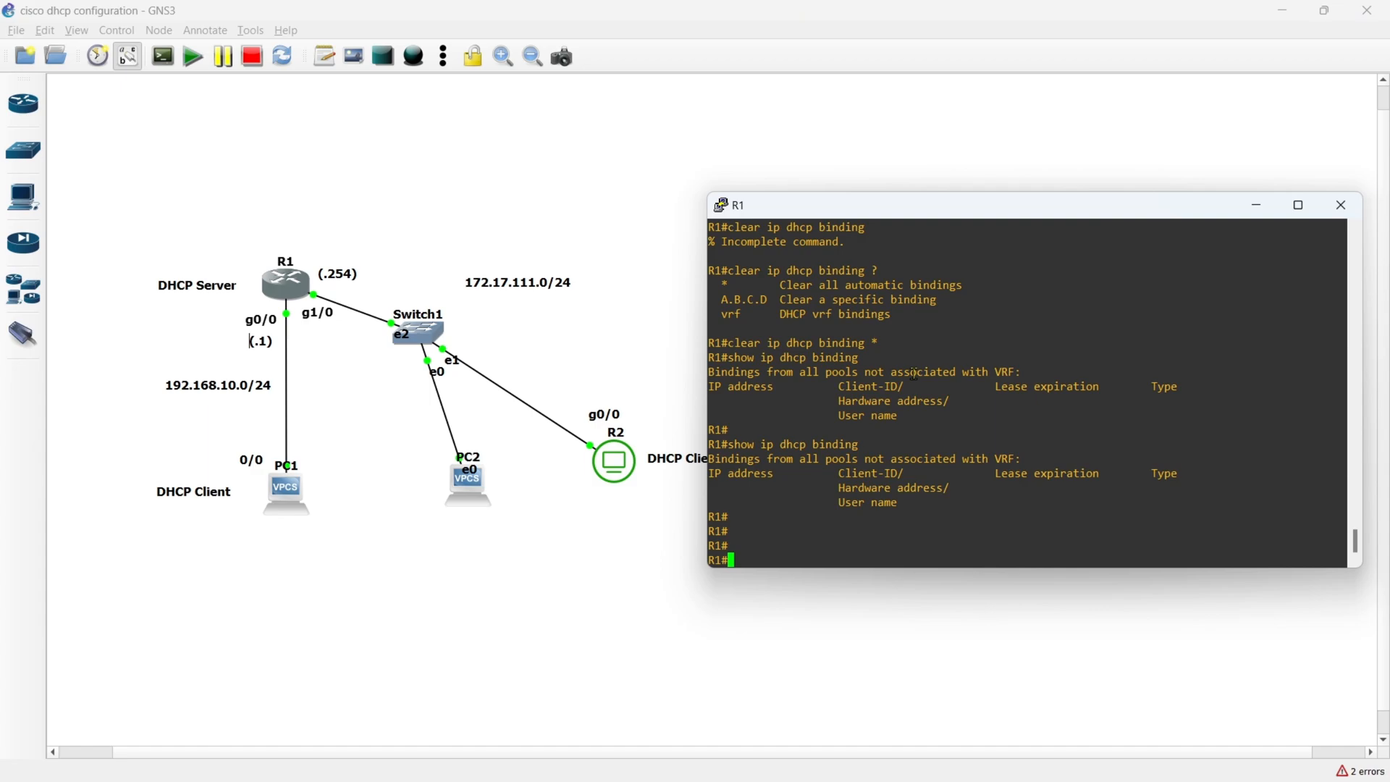
{"action": "key", "text": "Up"}
{"action": "key", "text": "Return"}
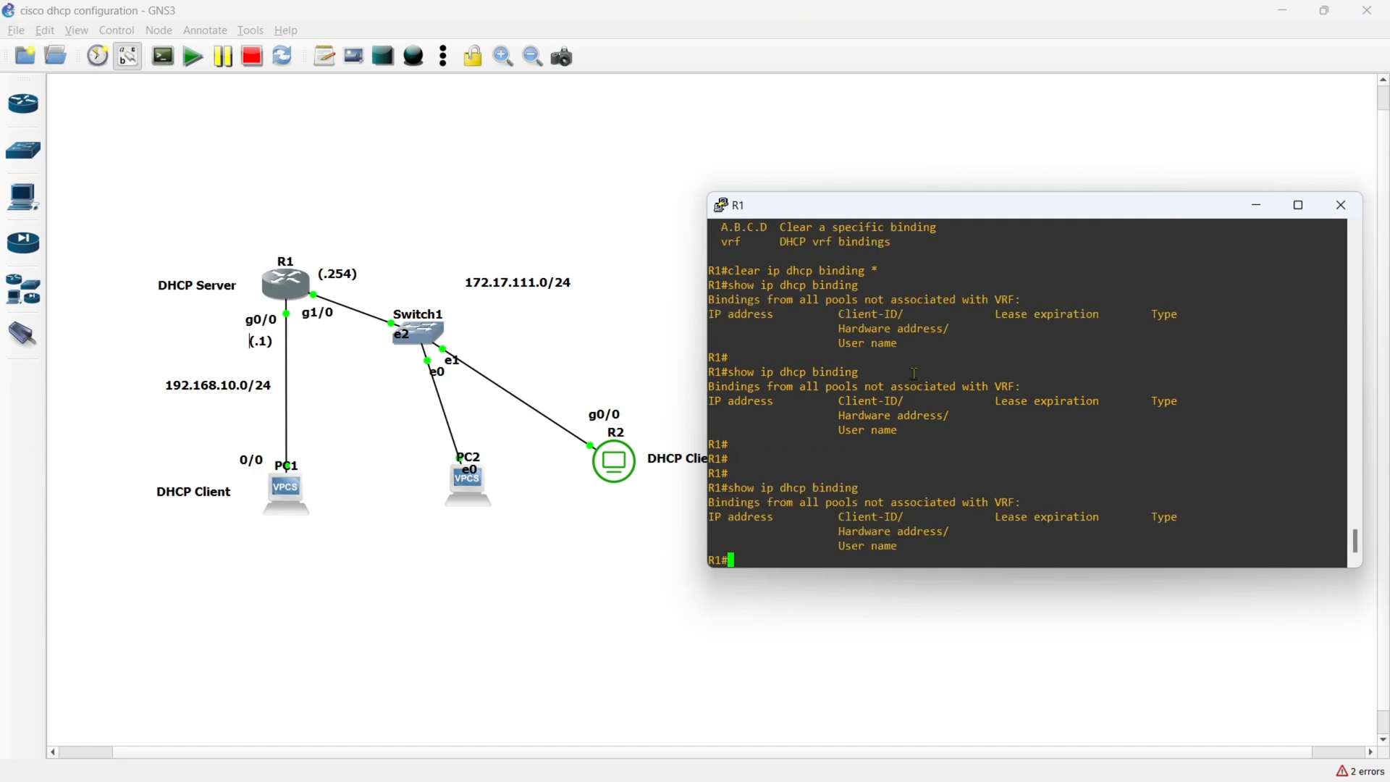
{"action": "key", "text": "Return"}
{"action": "key", "text": "Return"}
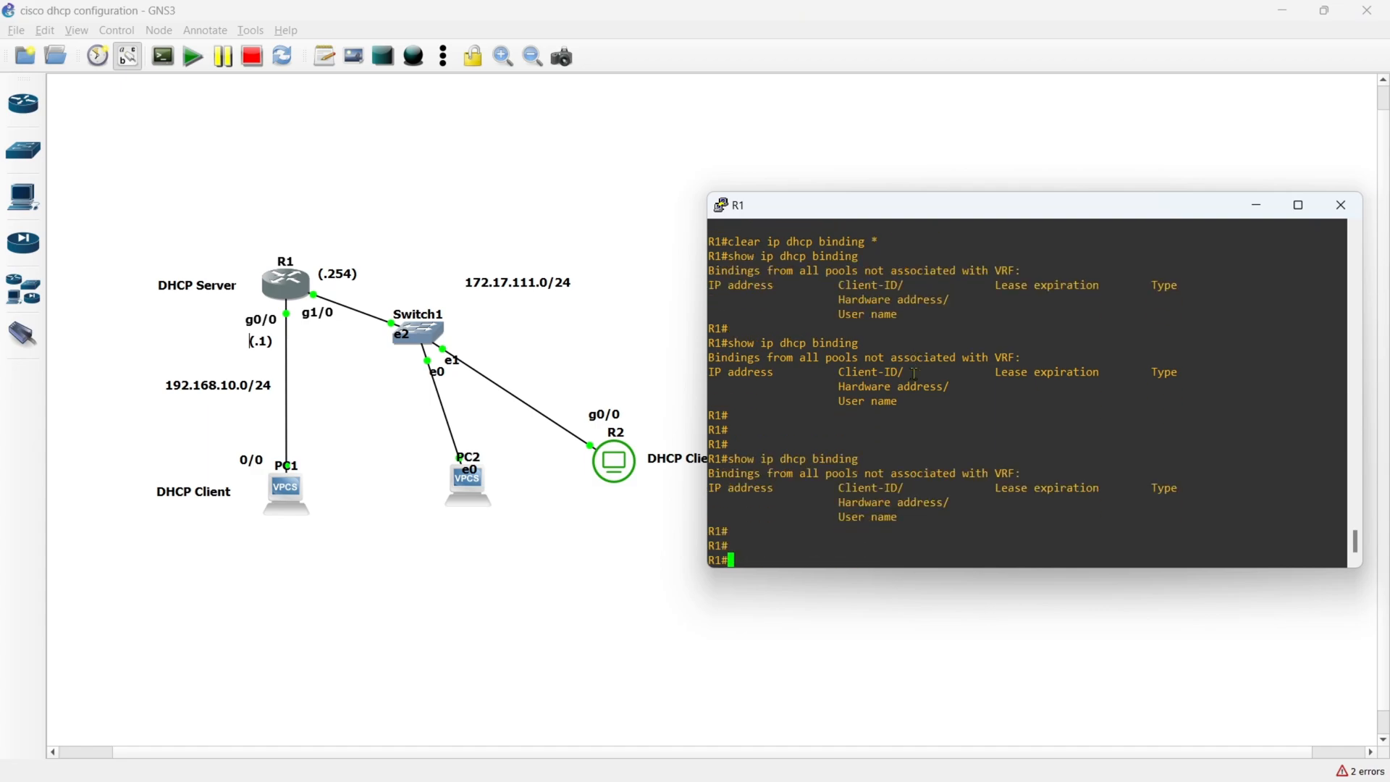